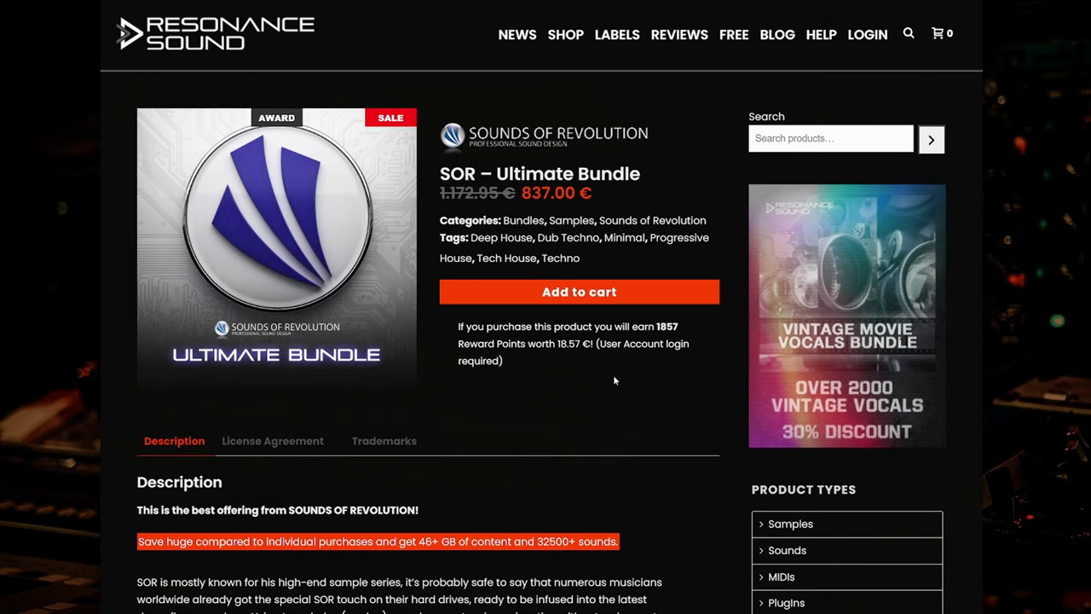
- Examine the SOR Ultimate Bundle product page, including its description, features, formats and list of included packs
{"action": "scroll", "coordinate": [483, 375], "scroll_direction": "down", "scroll_amount": 2}
{"action": "scroll", "coordinate": [482, 375], "scroll_direction": "down", "scroll_amount": 4}
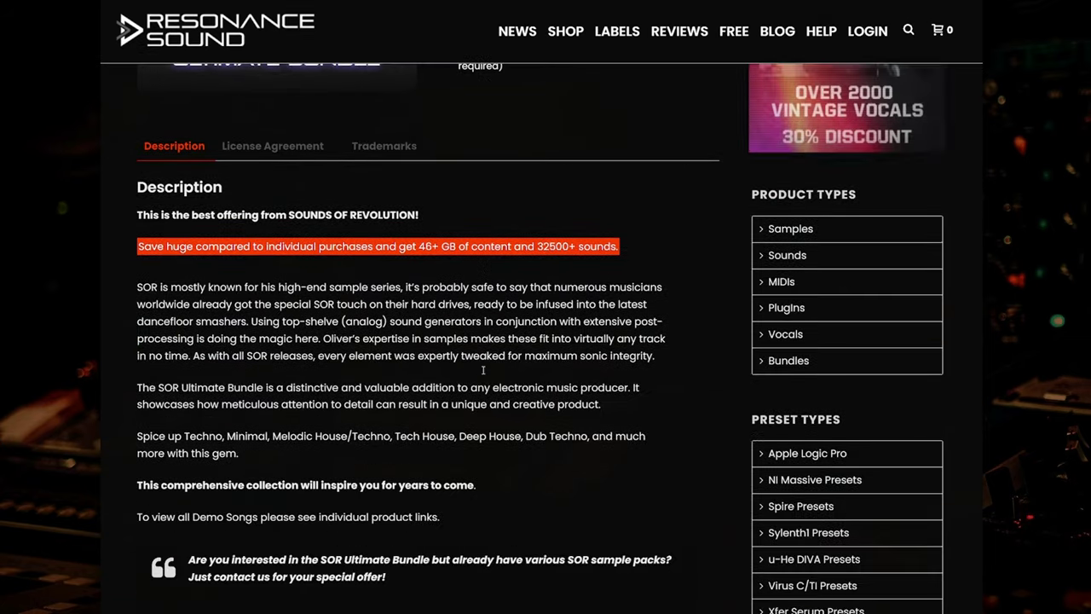
{"action": "scroll", "coordinate": [485, 372], "scroll_direction": "down", "scroll_amount": 2}
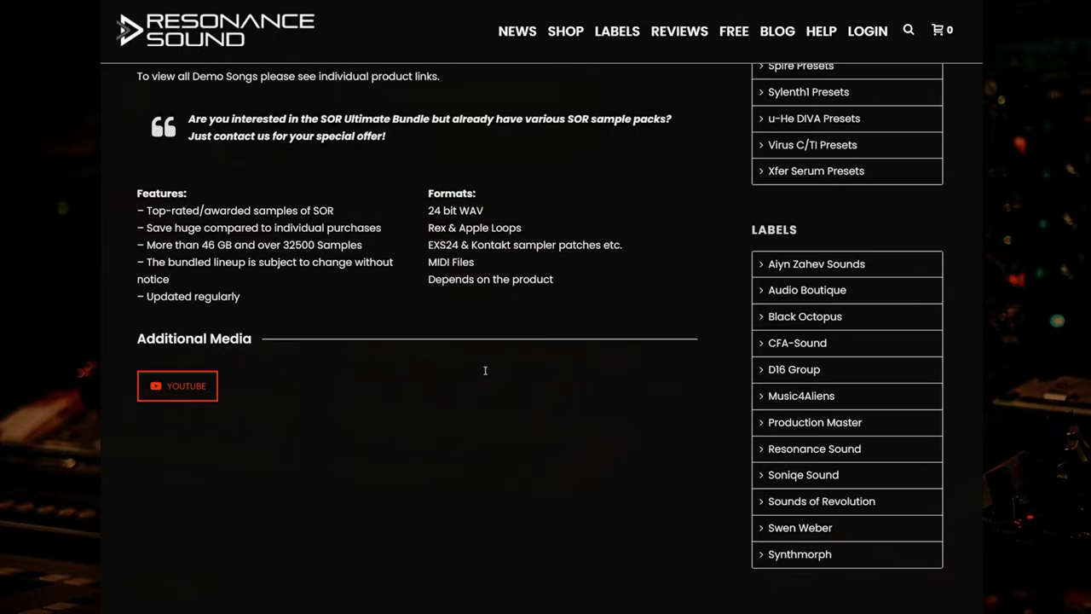
{"action": "scroll", "coordinate": [485, 373], "scroll_direction": "down", "scroll_amount": 7}
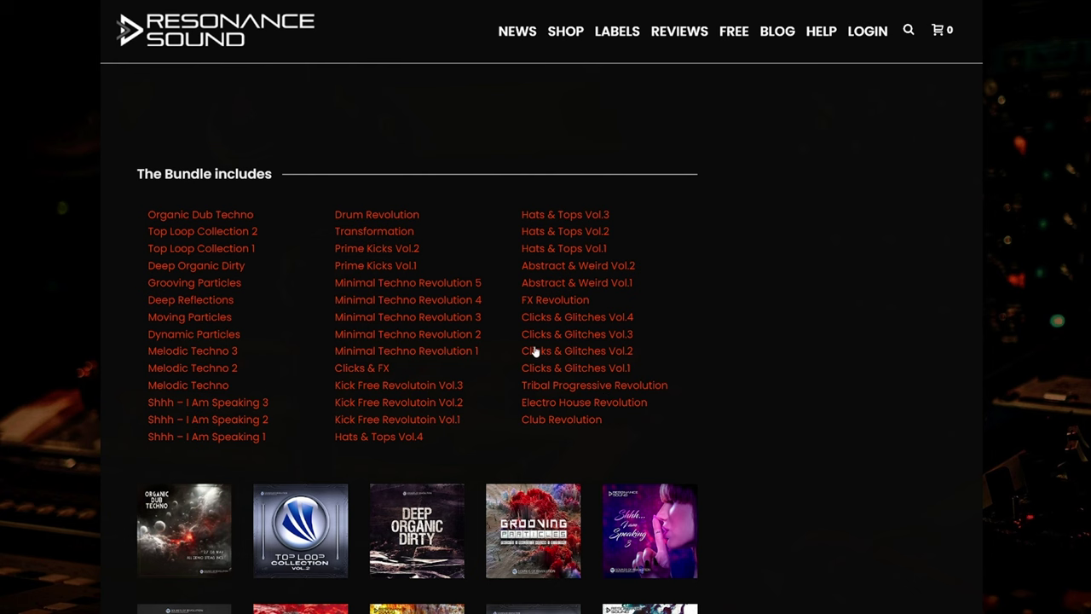
{"action": "scroll", "coordinate": [533, 352], "scroll_direction": "up", "scroll_amount": 10}
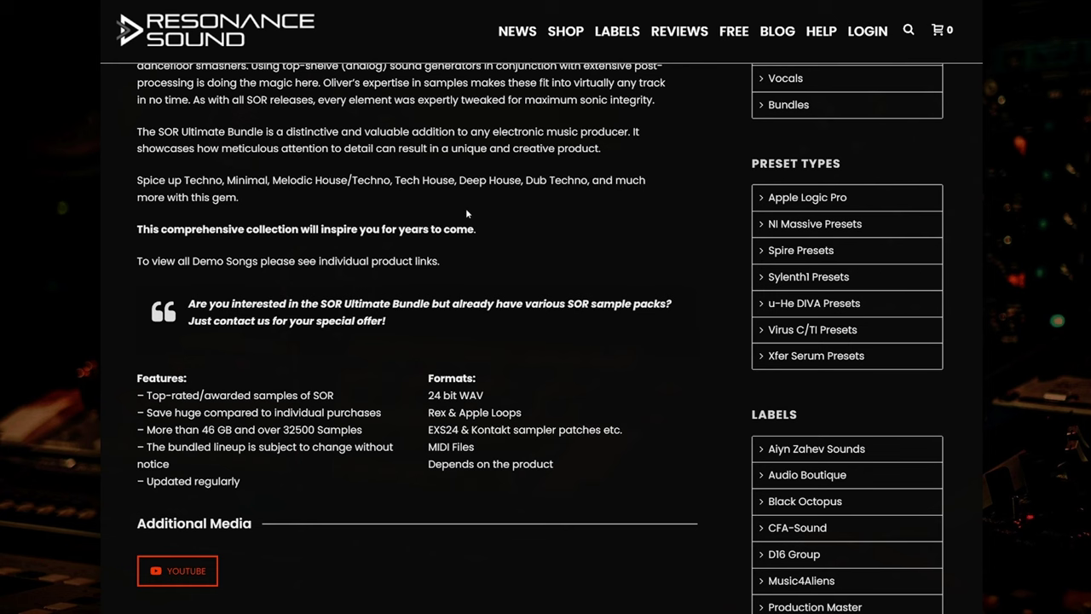
{"action": "scroll", "coordinate": [521, 251], "scroll_direction": "up", "scroll_amount": 6}
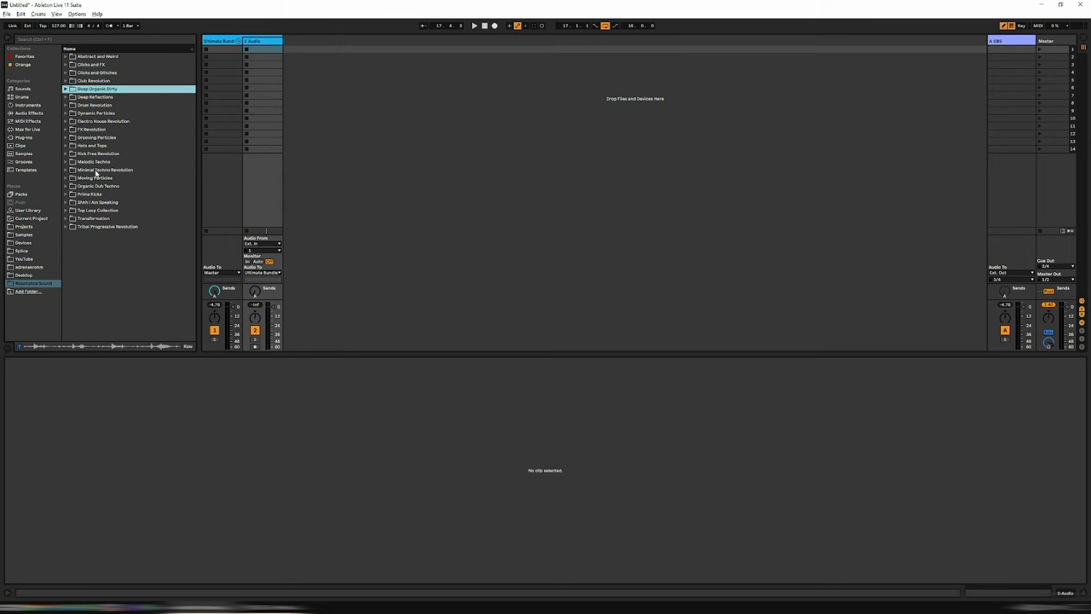
- Switch to Ableton Live and audition the kick loops in the Moving Particles pack's SOR MP Kick Loop folder
{"action": "left_click", "coordinate": [98, 178]}
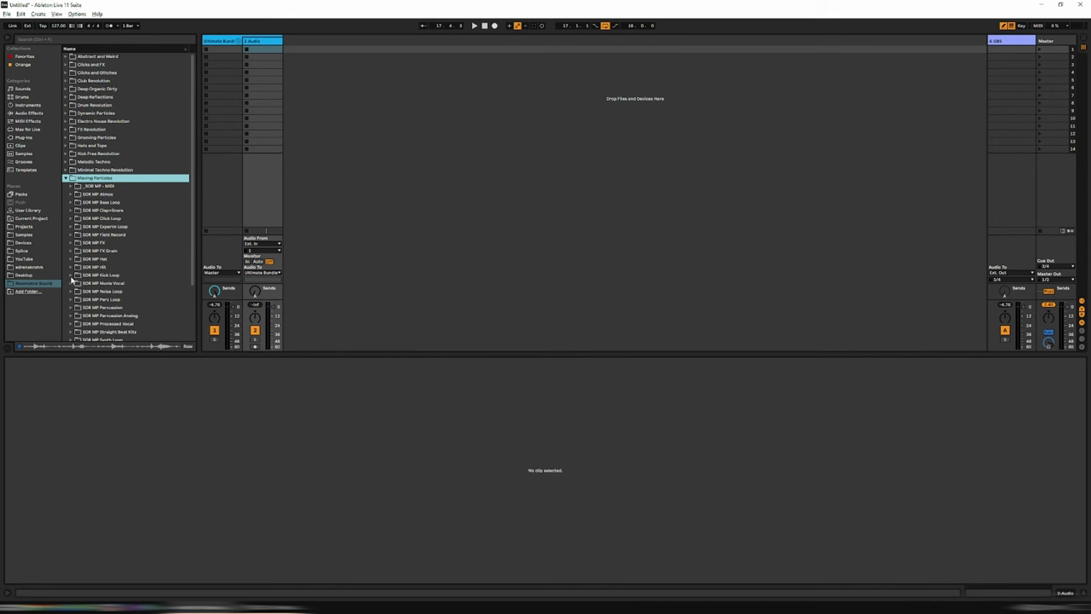
{"action": "left_click", "coordinate": [72, 276]}
{"action": "left_click", "coordinate": [115, 283]}
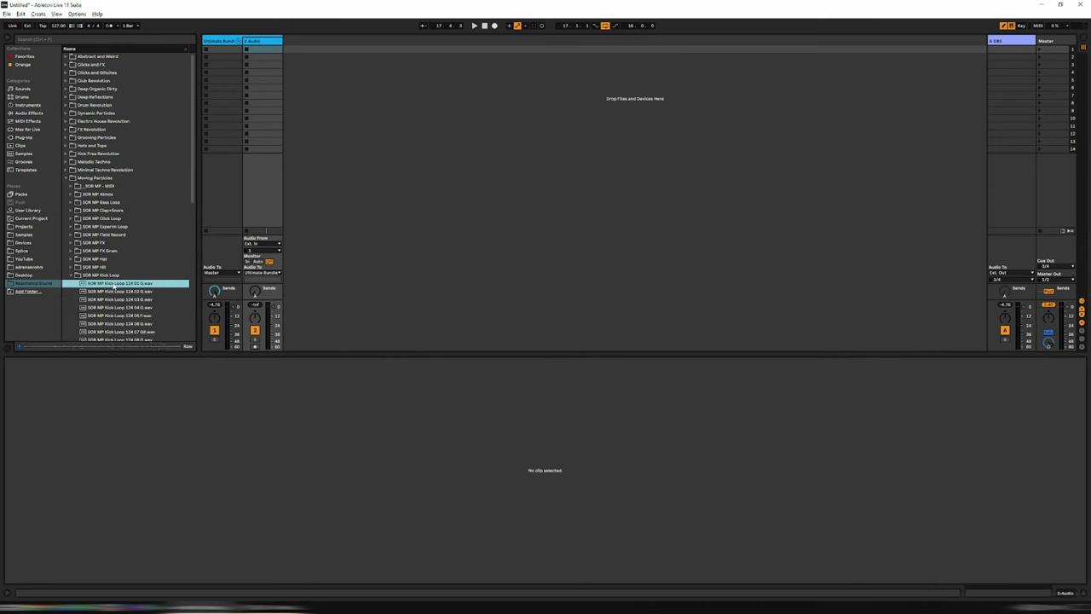
{"action": "left_click", "coordinate": [115, 291]}
{"action": "key", "text": "Down"}
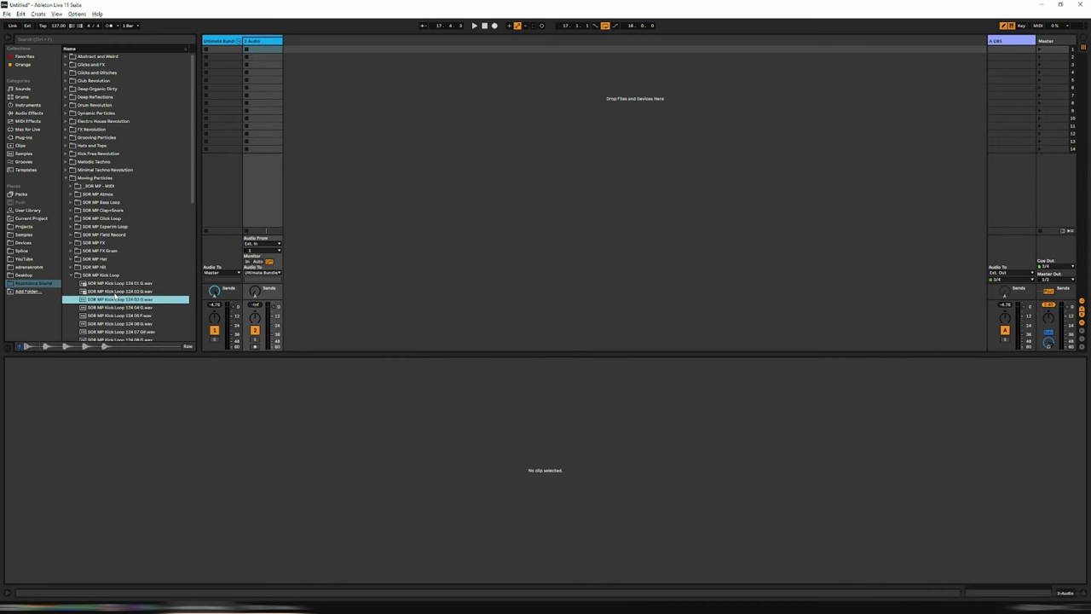
{"action": "key", "text": "Down"}
{"action": "scroll", "coordinate": [128, 256], "scroll_direction": "down", "scroll_amount": 3}
{"action": "key", "text": "Down"}
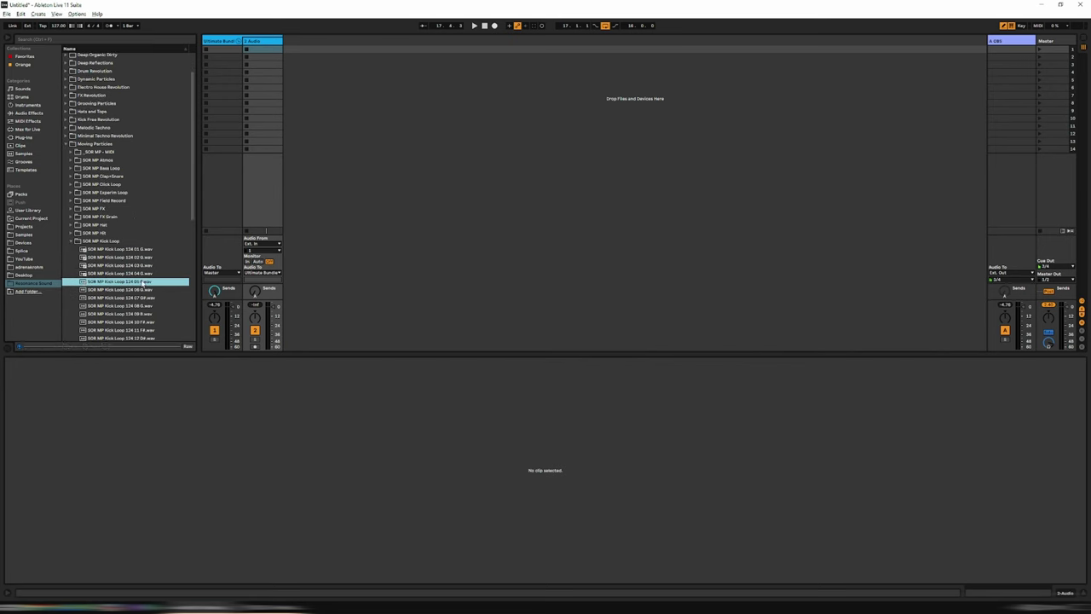
{"action": "key", "text": "Down"}
{"action": "key", "text": "Down"}
{"action": "key", "text": "Down"}
{"action": "key", "text": "Down"}
{"action": "scroll", "coordinate": [126, 245], "scroll_direction": "down", "scroll_amount": 2}
{"action": "key", "text": "Down"}
{"action": "key", "text": "Down"}
{"action": "key", "text": "Down"}
{"action": "key", "text": "Down"}
{"action": "key", "text": "Down"}
{"action": "key", "text": "Down"}
{"action": "key", "text": "Down"}
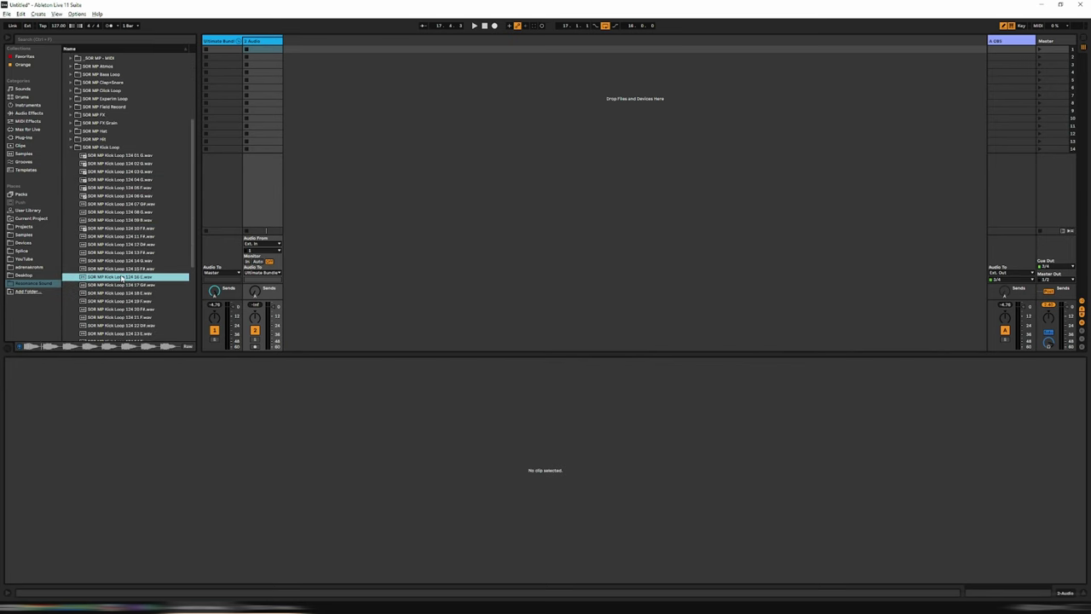
- Place SOR MP Kick Loop 124 10 F#.wav in the first clip slot of the 2 Audio track and lower that track's volume
{"action": "left_click", "coordinate": [124, 229]}
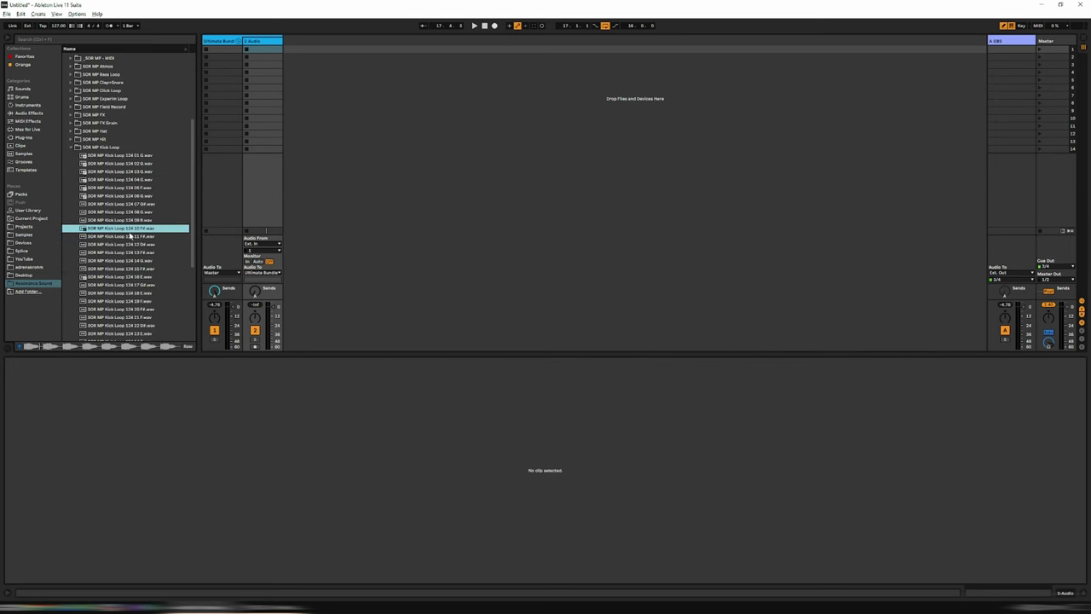
{"action": "left_click_drag", "start_coordinate": [123, 230], "coordinate": [264, 49]}
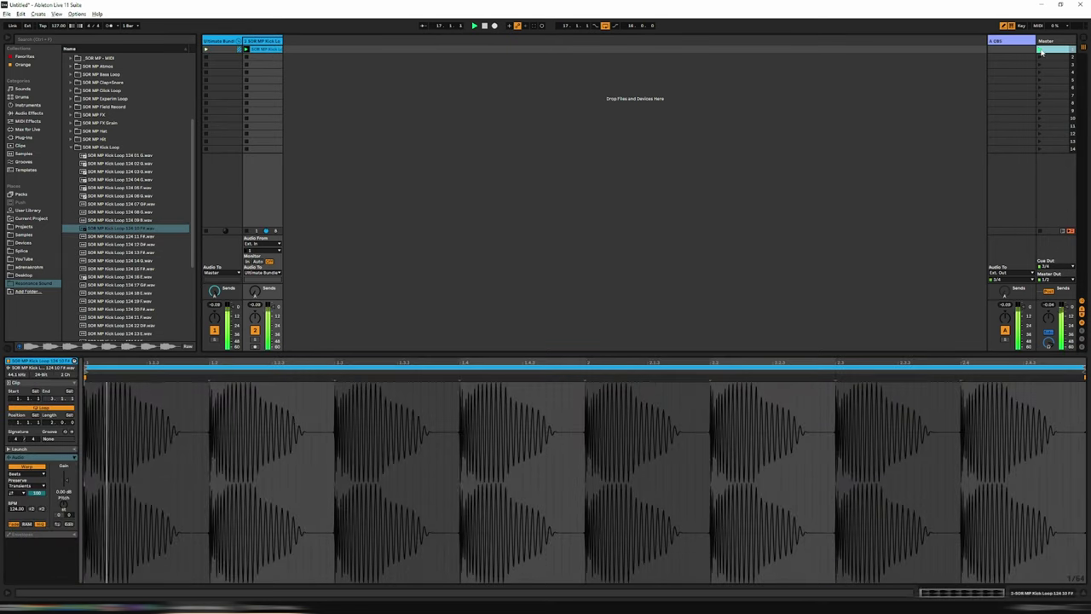
{"action": "left_click_drag", "start_coordinate": [272, 306], "coordinate": [272, 313]}
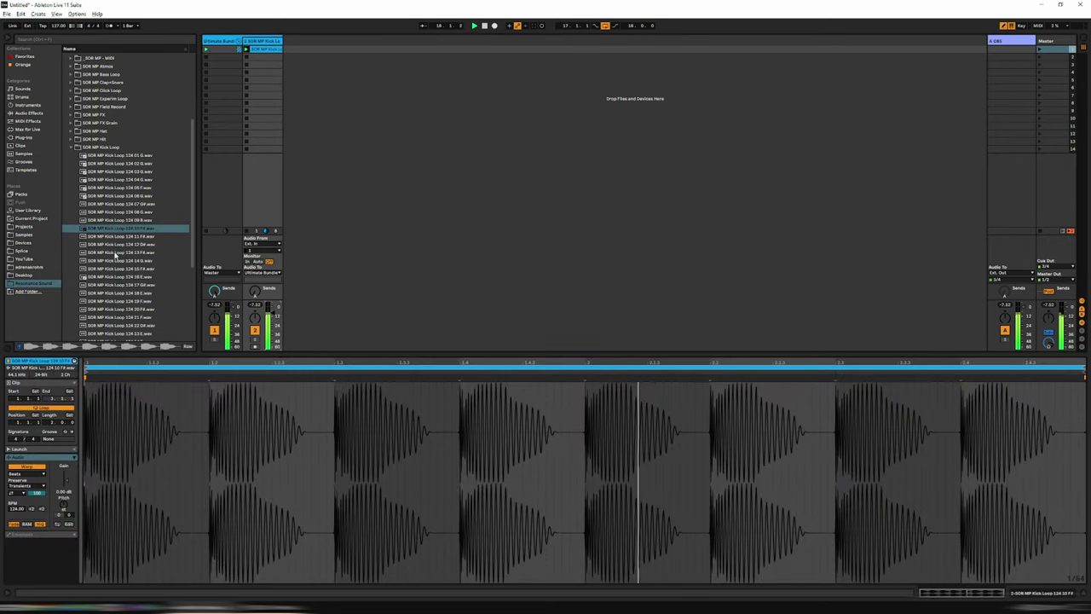
- Close the kick loop folder and audition the bass loops in the Moving Particles pack's SOR MP Bass Loop folder
{"action": "scroll", "coordinate": [113, 249], "scroll_direction": "up", "scroll_amount": 4}
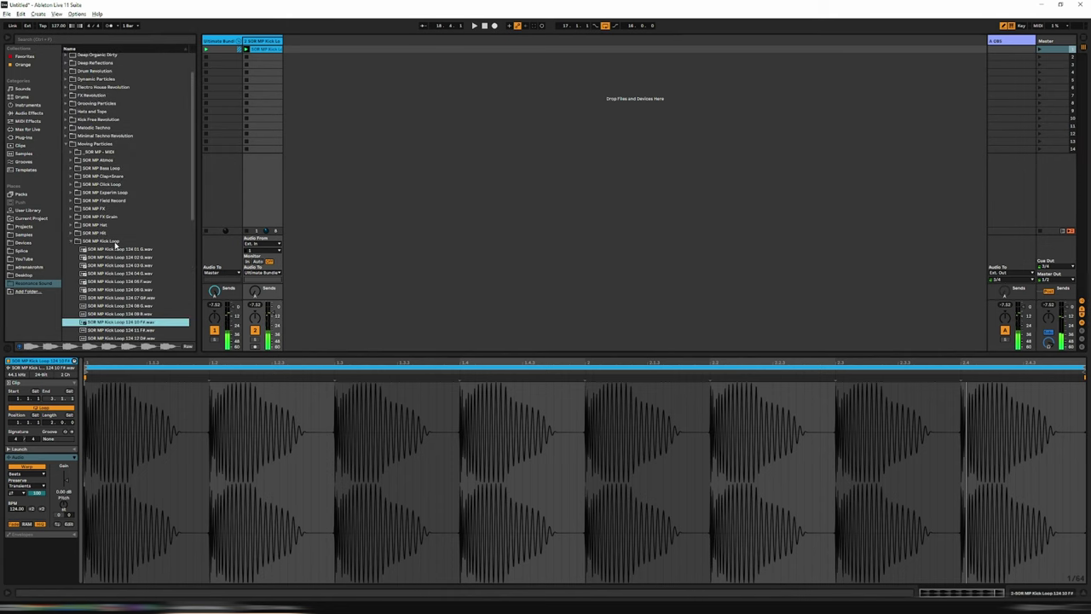
{"action": "left_click", "coordinate": [72, 242]}
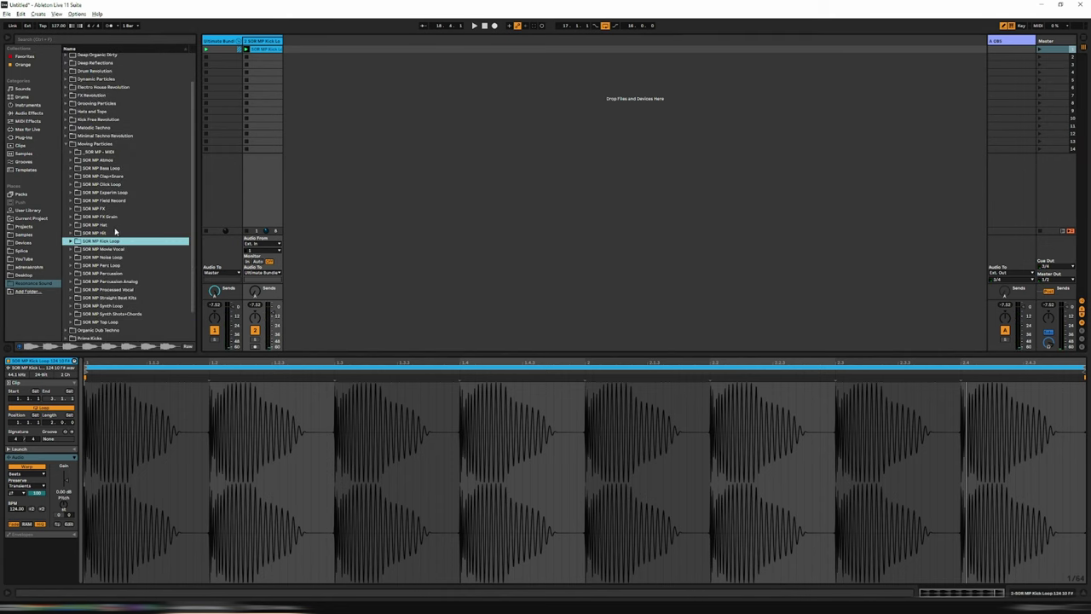
{"action": "left_click", "coordinate": [71, 169]}
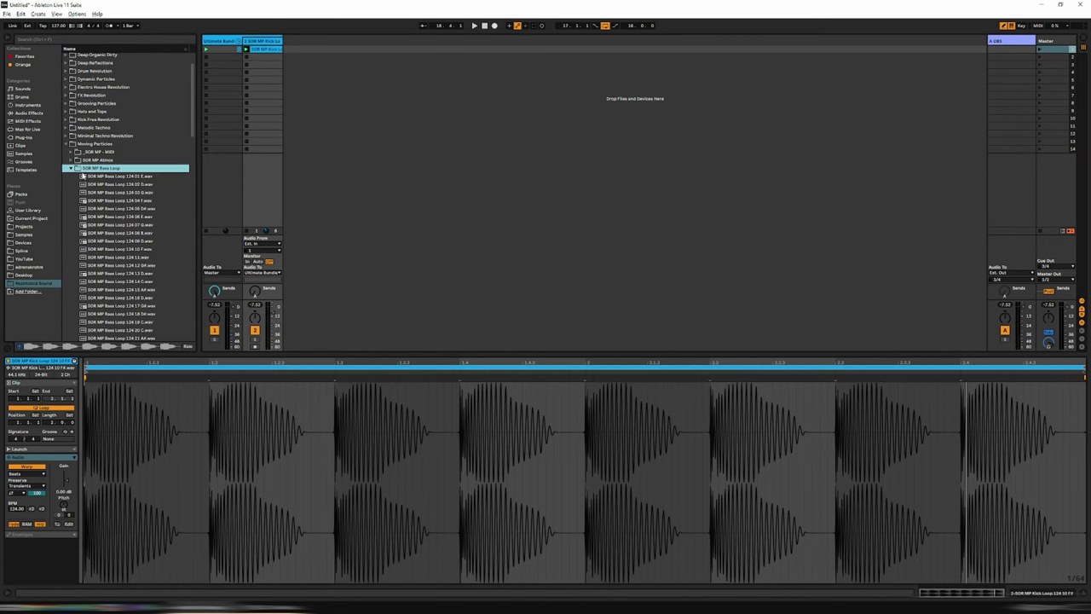
{"action": "left_click", "coordinate": [70, 168]}
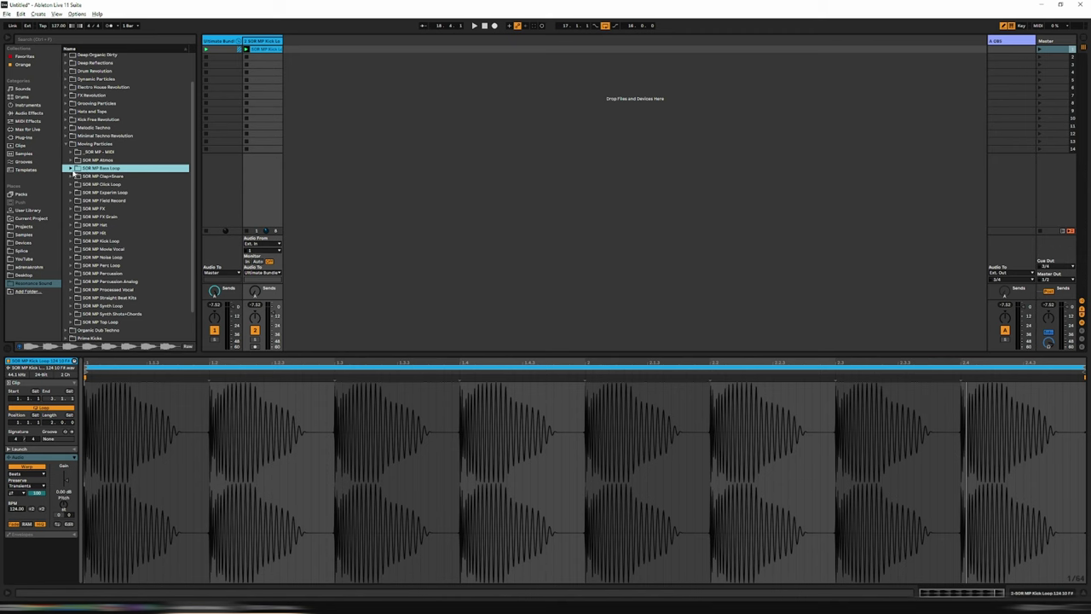
{"action": "left_click", "coordinate": [71, 169]}
{"action": "key", "text": "Down"}
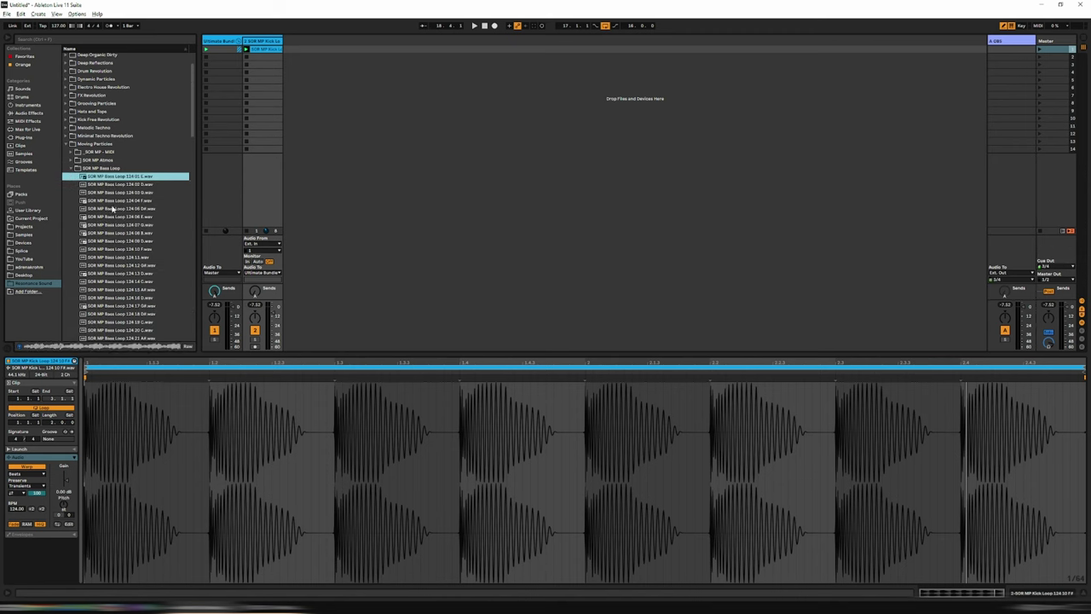
{"action": "left_click", "coordinate": [112, 201]}
{"action": "left_click", "coordinate": [118, 208]}
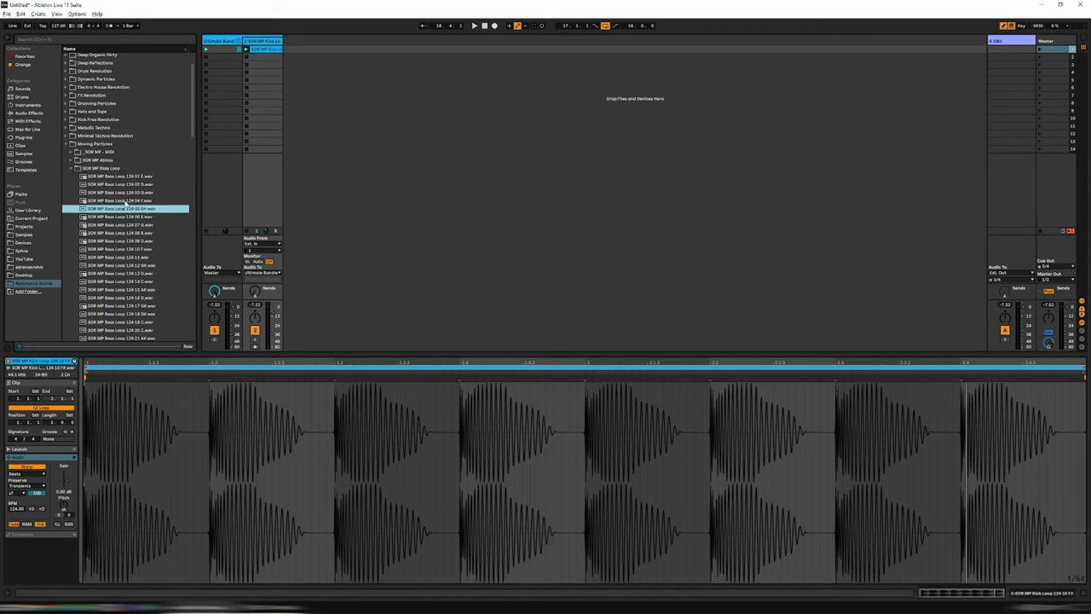
{"action": "left_click", "coordinate": [119, 217]}
{"action": "left_click", "coordinate": [115, 233]}
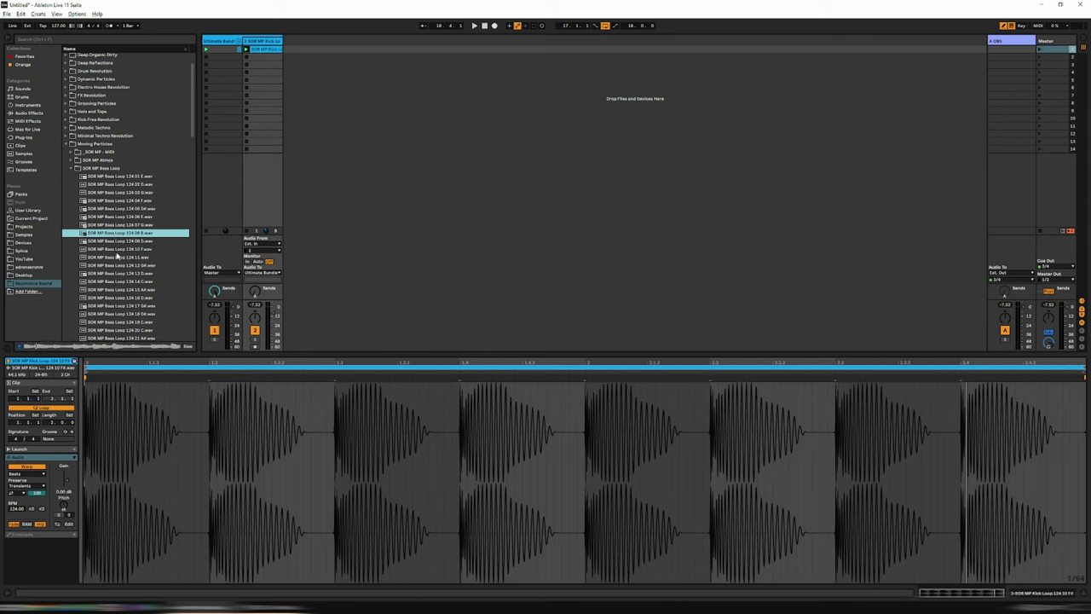
{"action": "left_click", "coordinate": [113, 265]}
{"action": "scroll", "coordinate": [118, 269], "scroll_direction": "down", "scroll_amount": 1}
{"action": "left_click", "coordinate": [120, 266]}
{"action": "scroll", "coordinate": [120, 269], "scroll_direction": "down", "scroll_amount": 3}
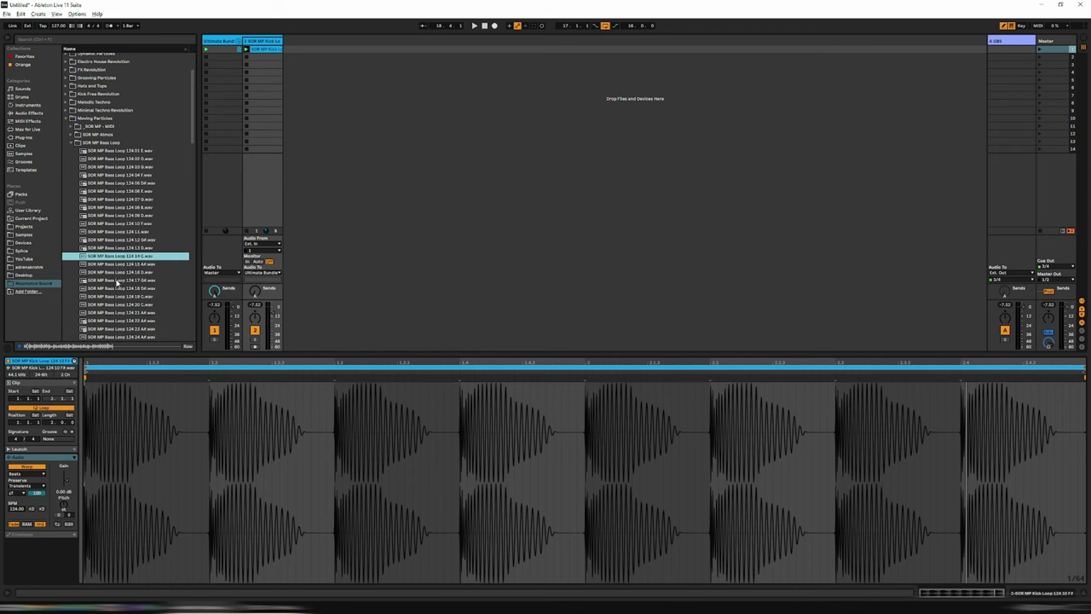
{"action": "left_click", "coordinate": [117, 279]}
{"action": "scroll", "coordinate": [116, 285], "scroll_direction": "down", "scroll_amount": 3}
{"action": "left_click", "coordinate": [116, 287]}
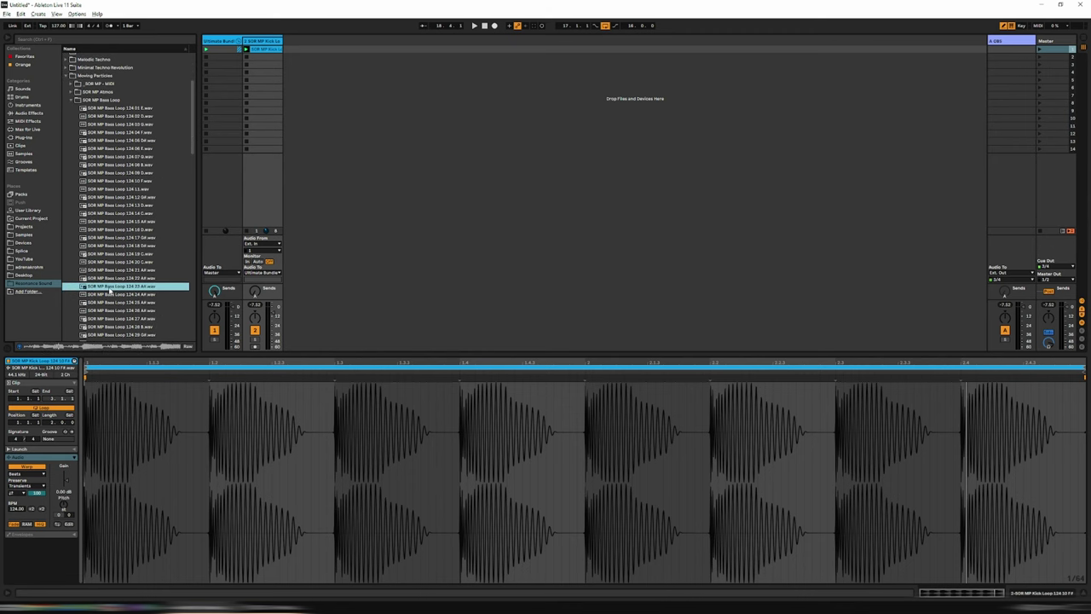
{"action": "scroll", "coordinate": [117, 290], "scroll_direction": "up", "scroll_amount": 4}
{"action": "scroll", "coordinate": [117, 294], "scroll_direction": "down", "scroll_amount": 8}
{"action": "left_click", "coordinate": [116, 297]}
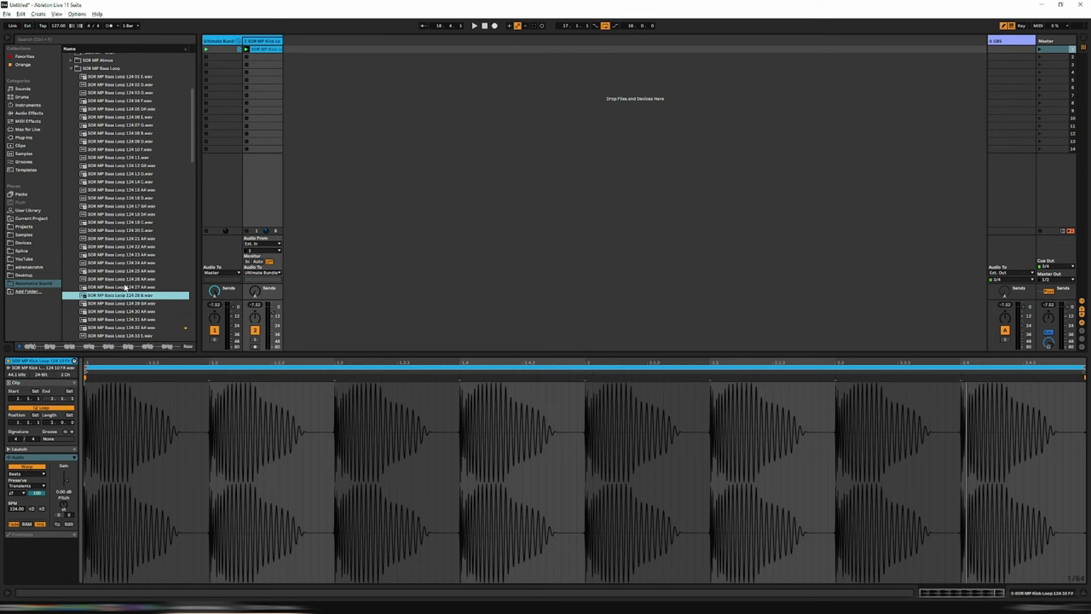
- Close Moving Particles and audition the bass loops in the SOR MTR4 Bass Loop folder of Minimal Techno Revolution Vol 4
{"action": "scroll", "coordinate": [126, 289], "scroll_direction": "up", "scroll_amount": 16}
{"action": "left_click", "coordinate": [86, 178]}
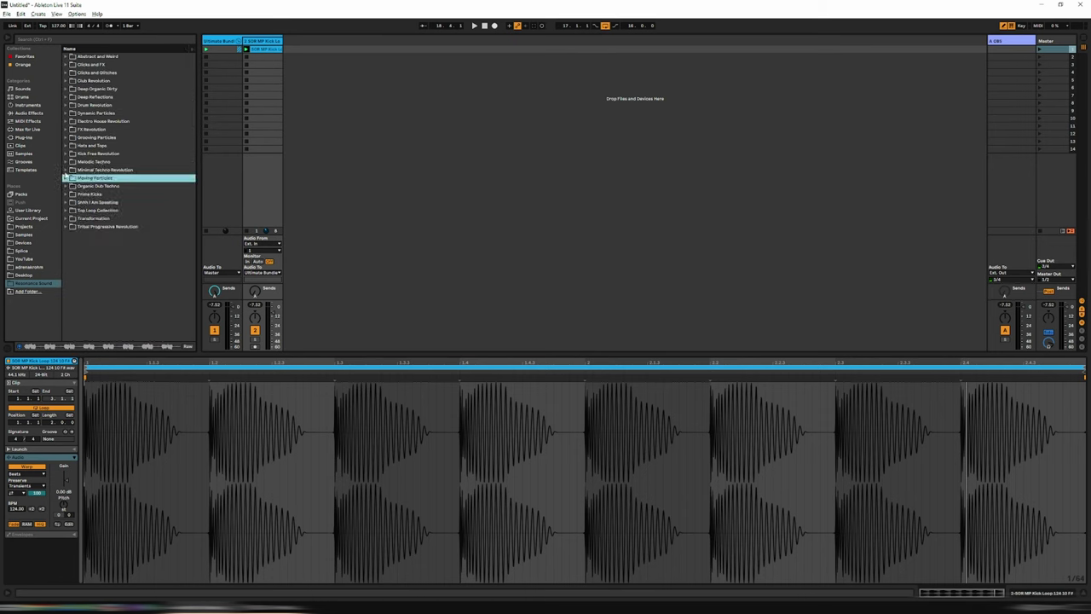
{"action": "left_click", "coordinate": [65, 171]}
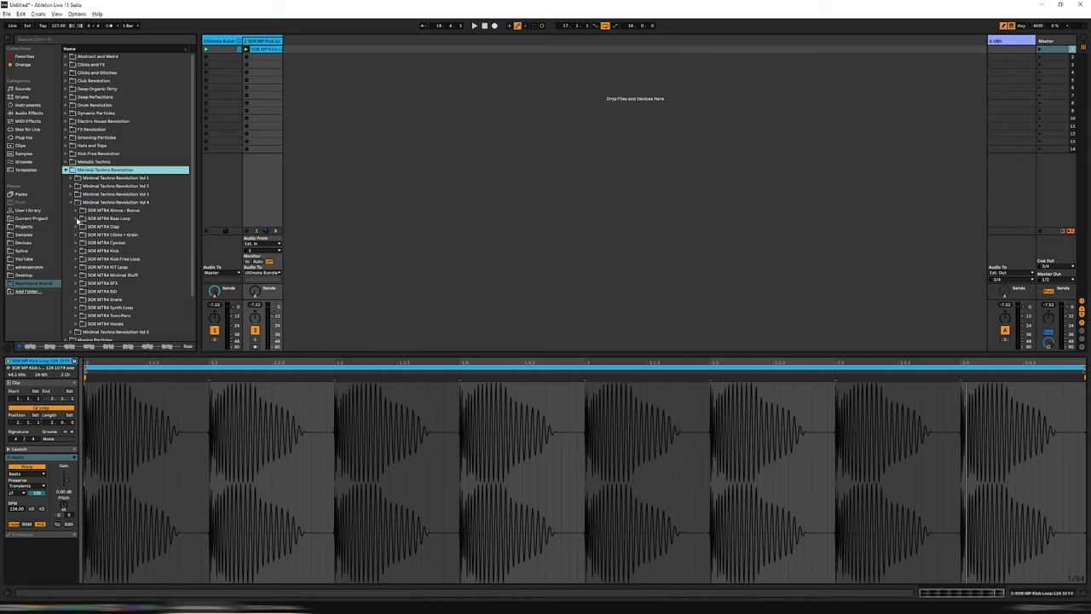
{"action": "left_click", "coordinate": [78, 219]}
{"action": "left_click", "coordinate": [110, 233]}
{"action": "scroll", "coordinate": [119, 205], "scroll_direction": "down", "scroll_amount": 1}
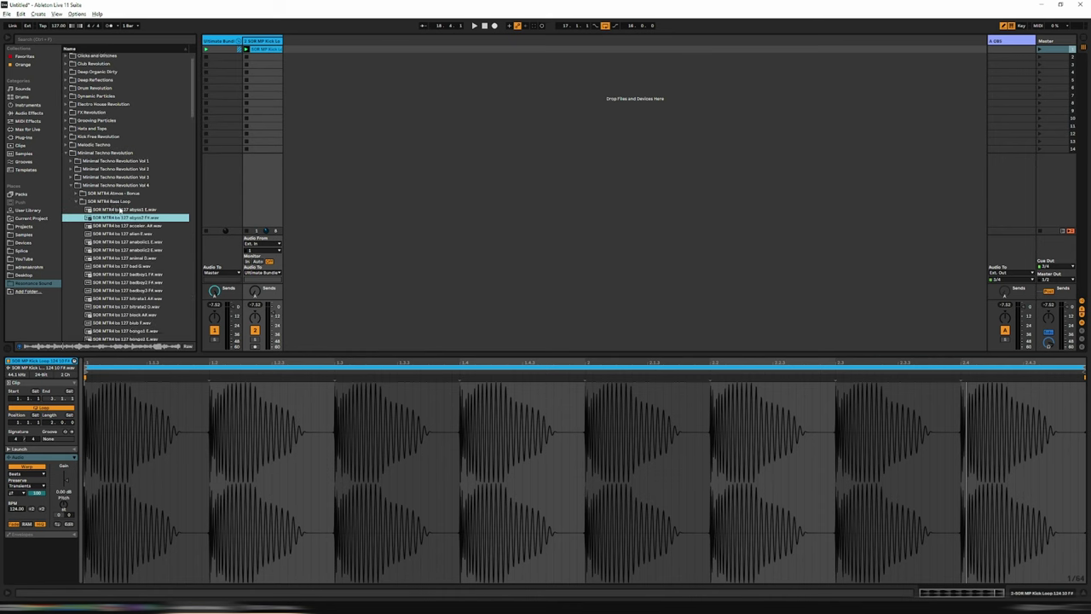
{"action": "left_click", "coordinate": [129, 241]}
{"action": "scroll", "coordinate": [129, 242], "scroll_direction": "down", "scroll_amount": 2}
{"action": "left_click", "coordinate": [131, 246]}
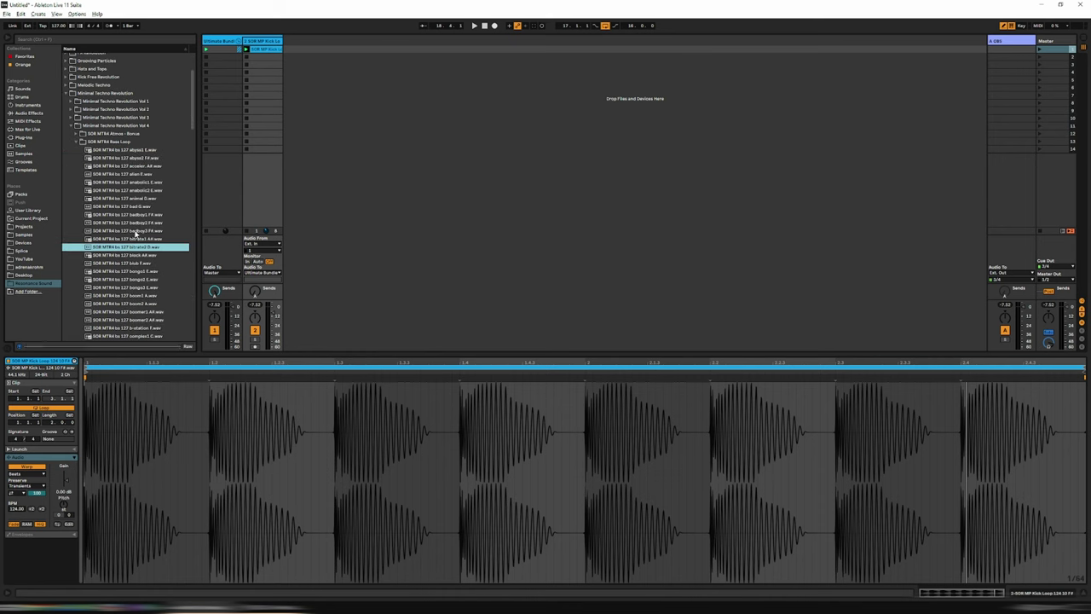
{"action": "key", "text": "Down"}
{"action": "left_click", "coordinate": [129, 267]}
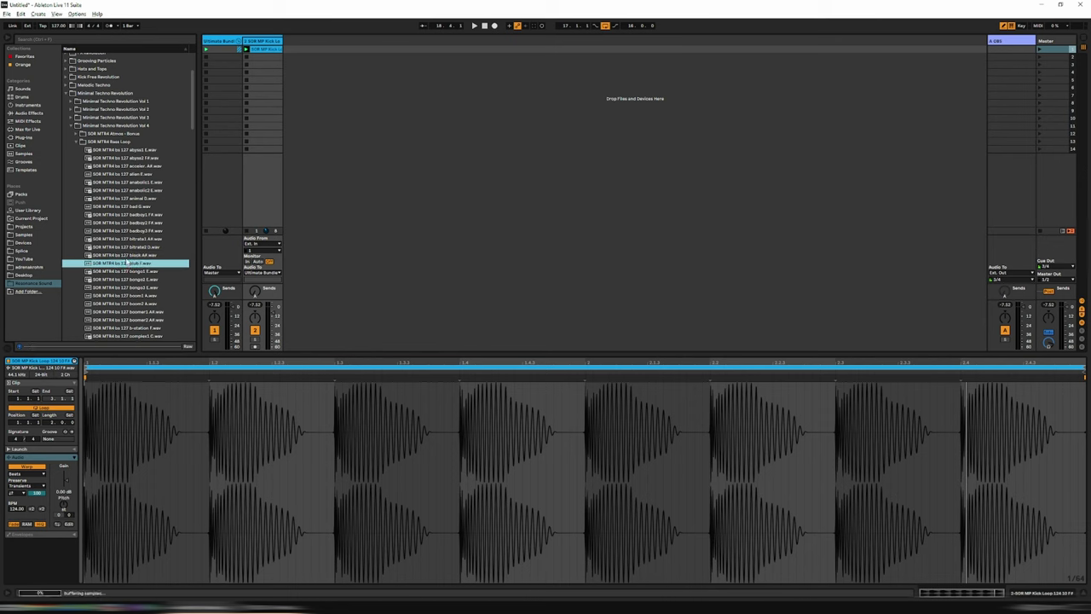
{"action": "scroll", "coordinate": [129, 260], "scroll_direction": "down", "scroll_amount": 3}
{"action": "left_click", "coordinate": [129, 251]}
{"action": "scroll", "coordinate": [130, 254], "scroll_direction": "down", "scroll_amount": 2}
{"action": "left_click", "coordinate": [130, 254]}
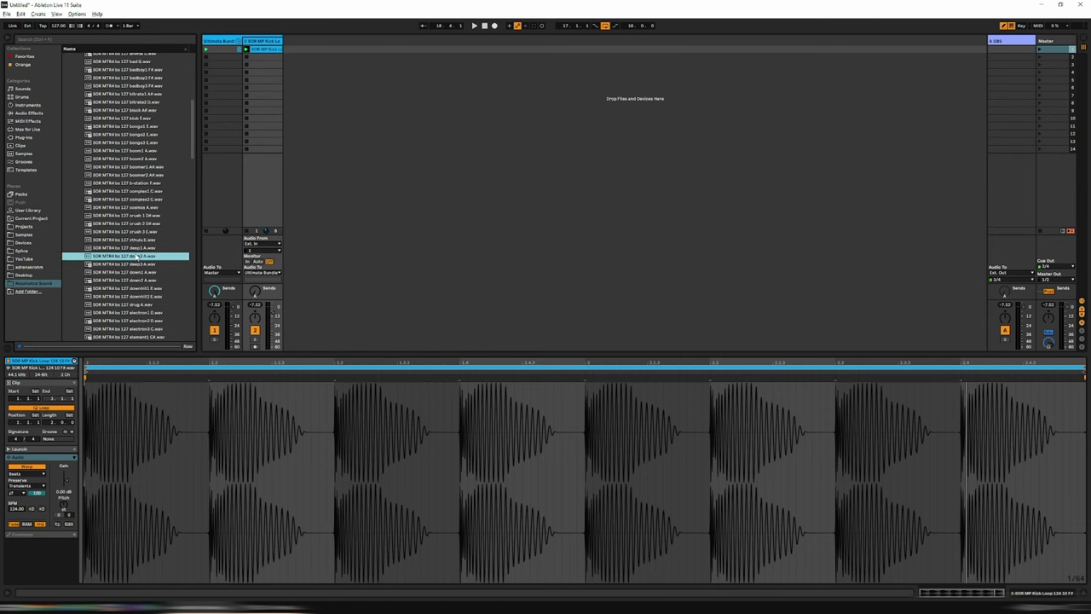
{"action": "scroll", "coordinate": [133, 257], "scroll_direction": "down", "scroll_amount": 3}
{"action": "left_click", "coordinate": [129, 269]}
- Collapse Minimal Techno Revolution Vol 4 and audition the loops in Vol 3's SOR MTR3 Bassloops folder
{"action": "scroll", "coordinate": [128, 263], "scroll_direction": "up", "scroll_amount": 10}
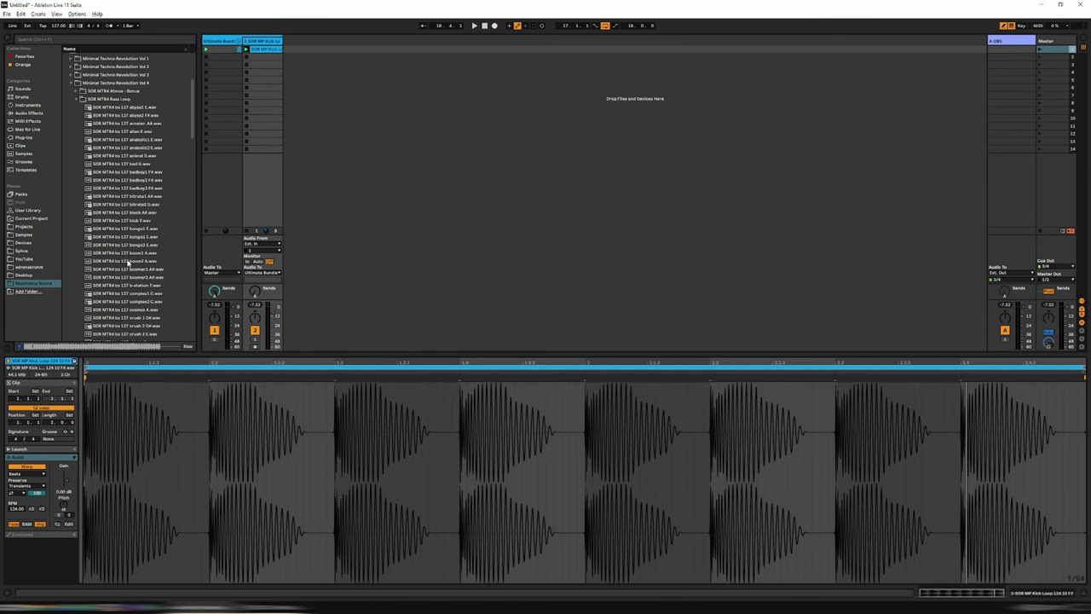
{"action": "left_click", "coordinate": [73, 202]}
{"action": "left_click", "coordinate": [72, 195]}
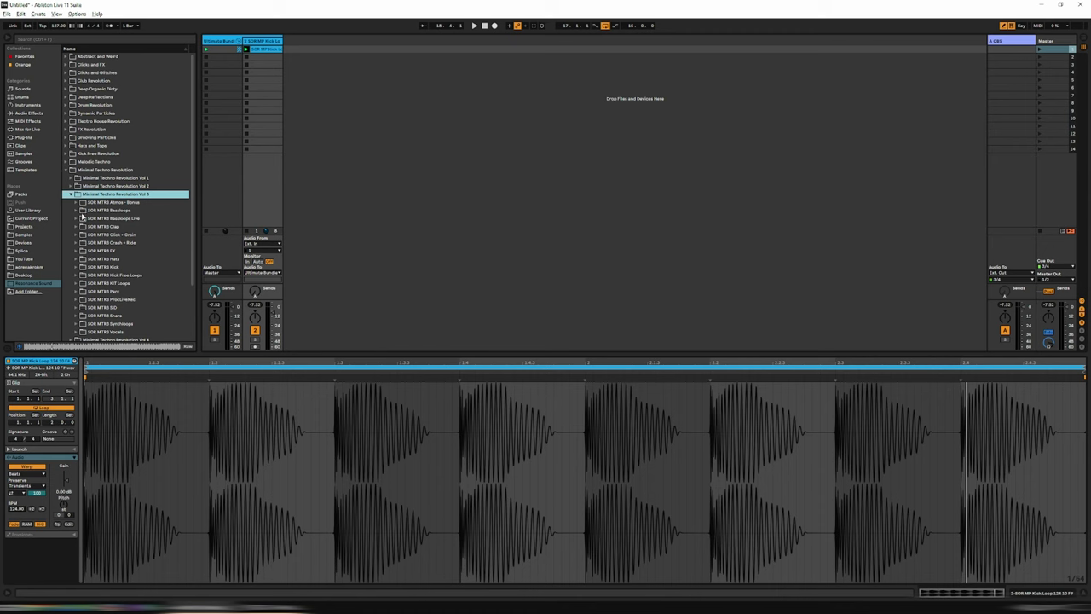
{"action": "left_click", "coordinate": [77, 214]}
{"action": "left_click", "coordinate": [126, 249]}
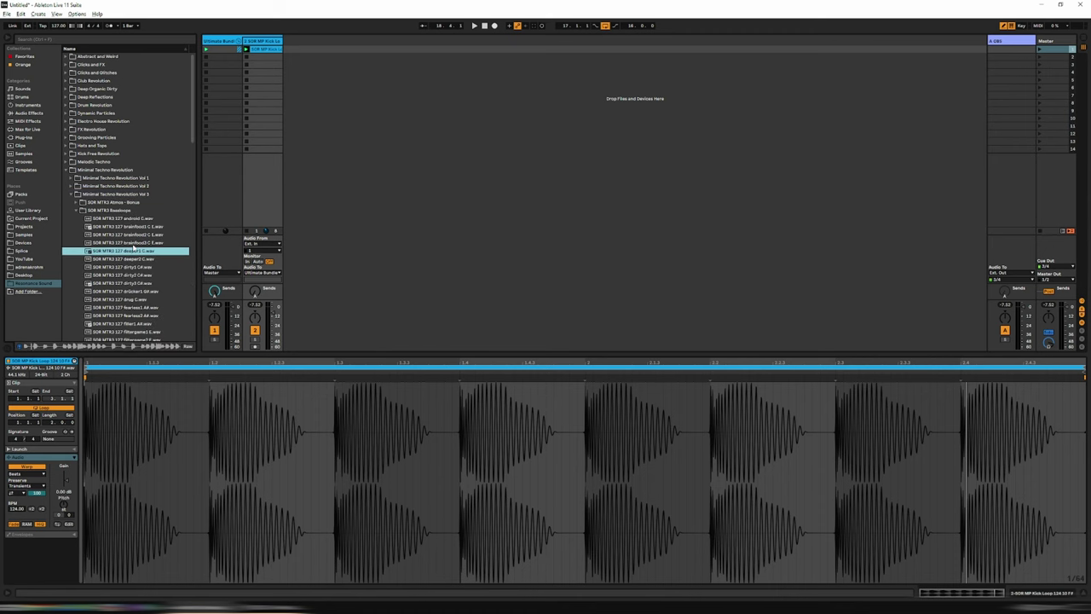
{"action": "scroll", "coordinate": [126, 247], "scroll_direction": "down", "scroll_amount": 3}
{"action": "left_click", "coordinate": [126, 241]}
{"action": "scroll", "coordinate": [126, 247], "scroll_direction": "down", "scroll_amount": 2}
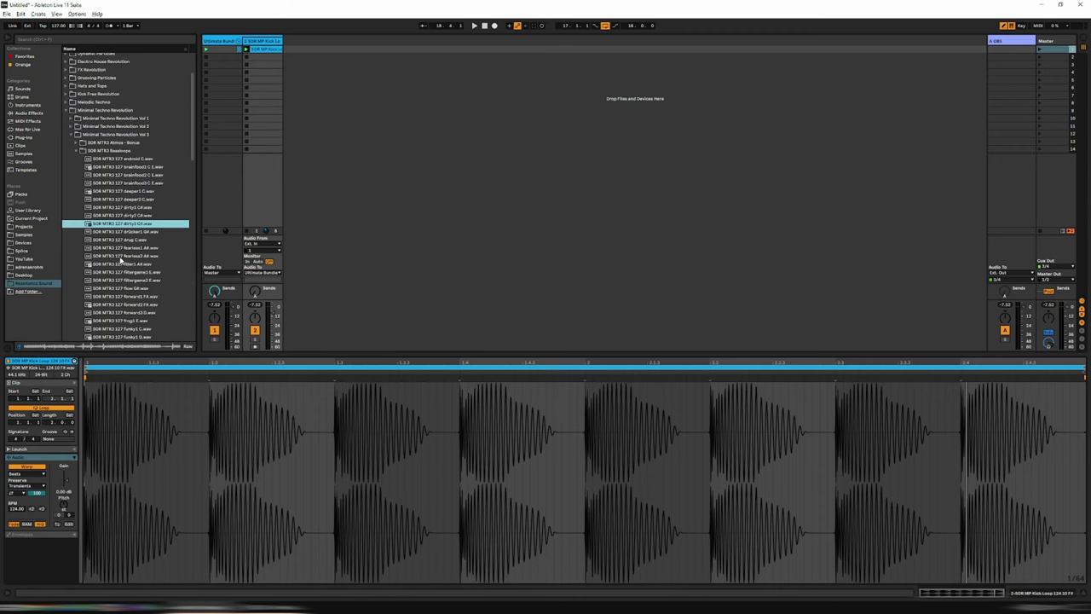
{"action": "left_click", "coordinate": [119, 256]}
- Add SOR MTR3 127 dirty3 C#.wav to a new audio track's first slot and launch scene 1 to play it with the kick
{"action": "key", "text": "Up"}
{"action": "key", "text": "Up"}
{"action": "key", "text": "Up"}
{"action": "key", "text": "Up"}
{"action": "left_click_drag", "start_coordinate": [111, 226], "coordinate": [305, 53]}
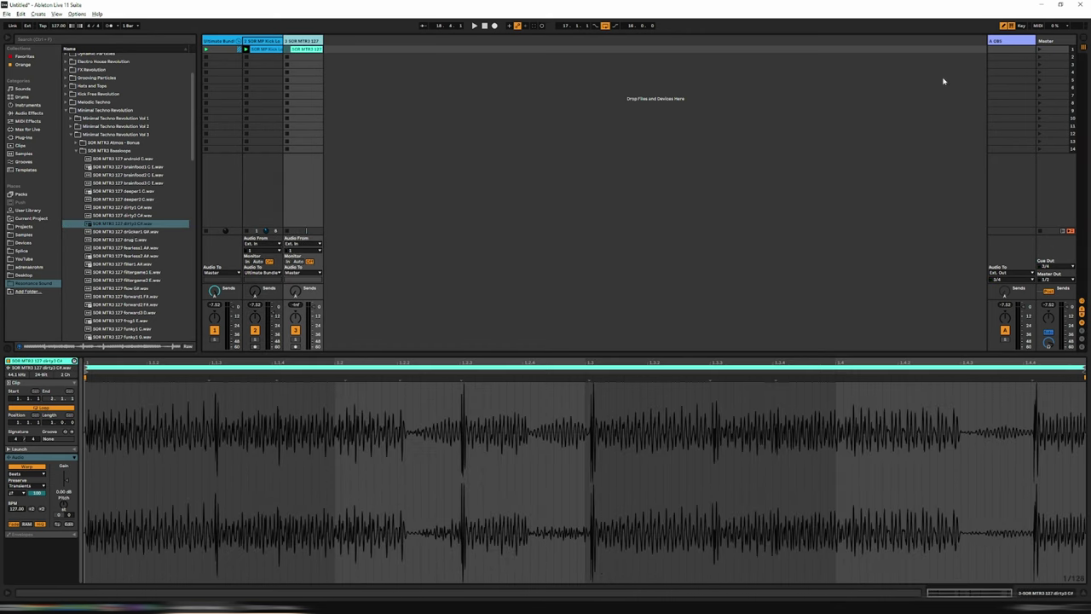
{"action": "left_click", "coordinate": [1040, 49]}
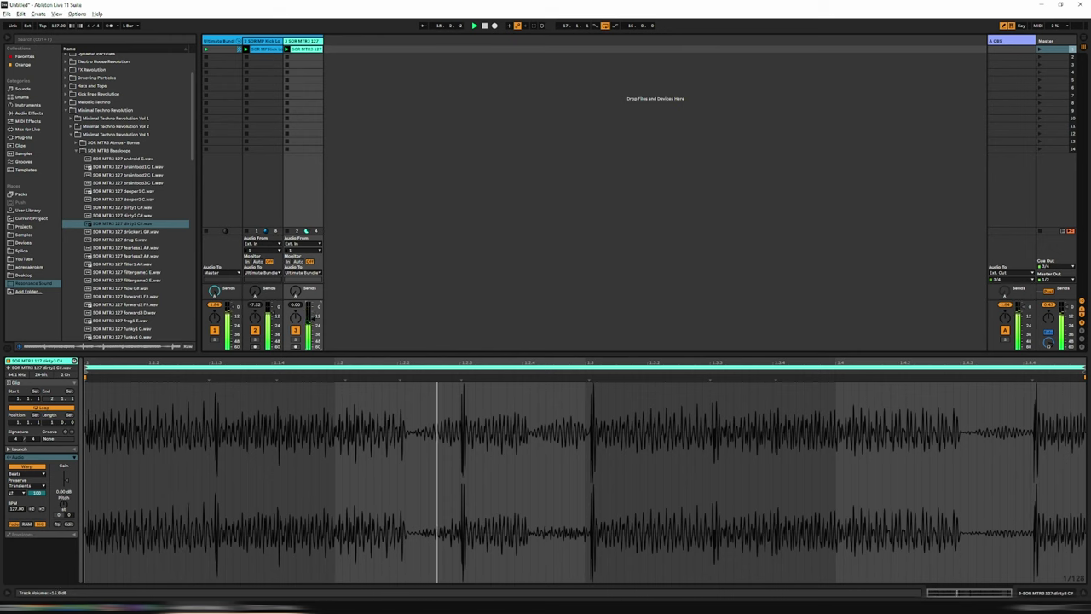
- Audition the filtergame and forward bass loops, and replace the bass track's first clip with SOR MTR3 127 forward2 F#.wav
{"action": "left_click", "coordinate": [114, 266]}
{"action": "left_click", "coordinate": [111, 280]}
{"action": "scroll", "coordinate": [118, 293], "scroll_direction": "down", "scroll_amount": 1}
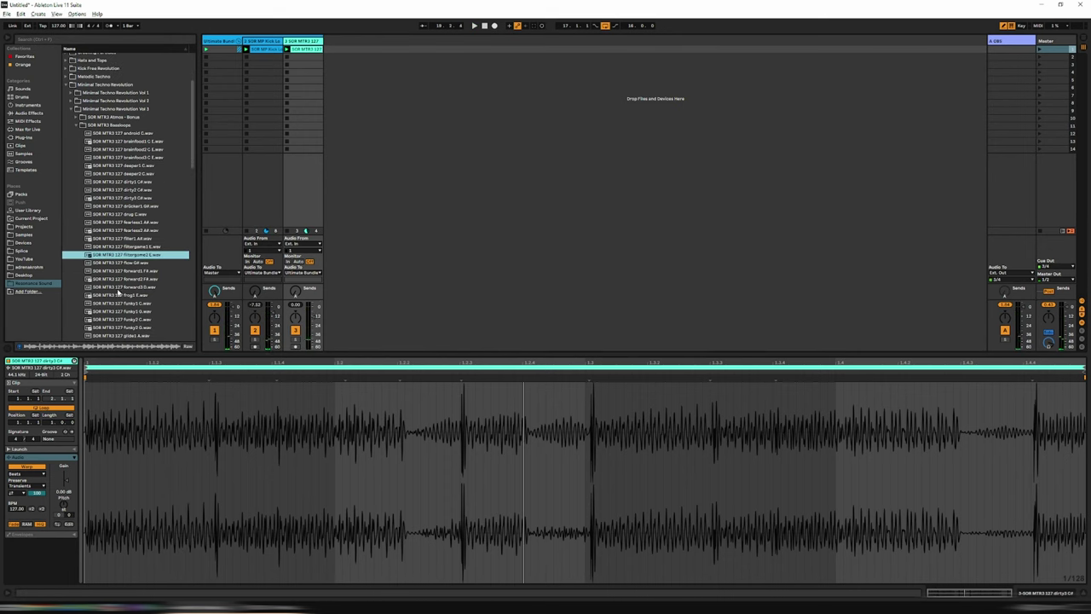
{"action": "left_click", "coordinate": [118, 279]}
{"action": "scroll", "coordinate": [117, 281], "scroll_direction": "down", "scroll_amount": 1}
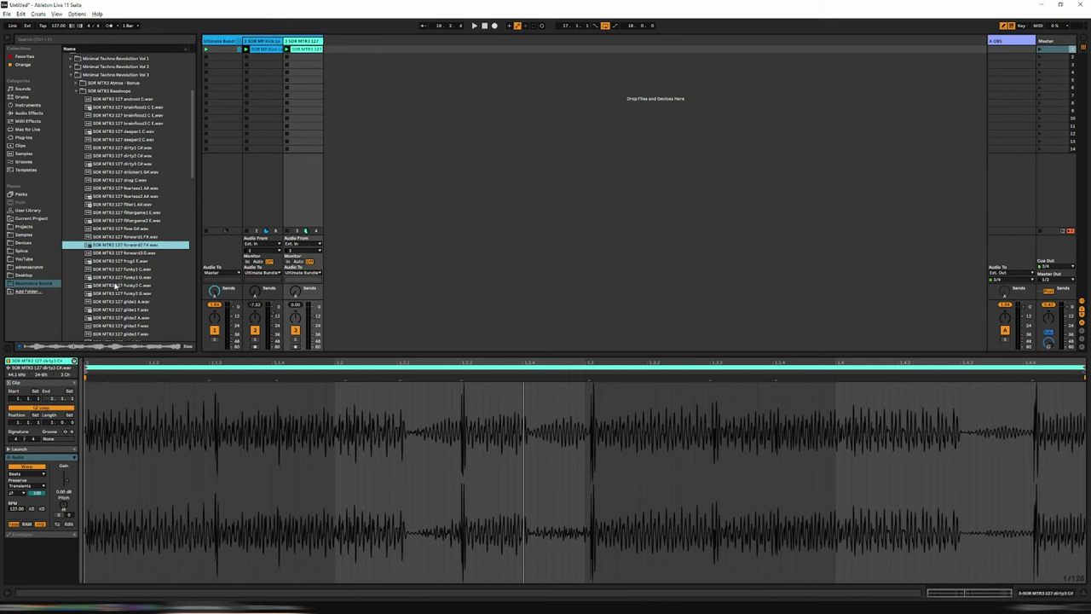
{"action": "left_click_drag", "start_coordinate": [94, 249], "coordinate": [300, 51]}
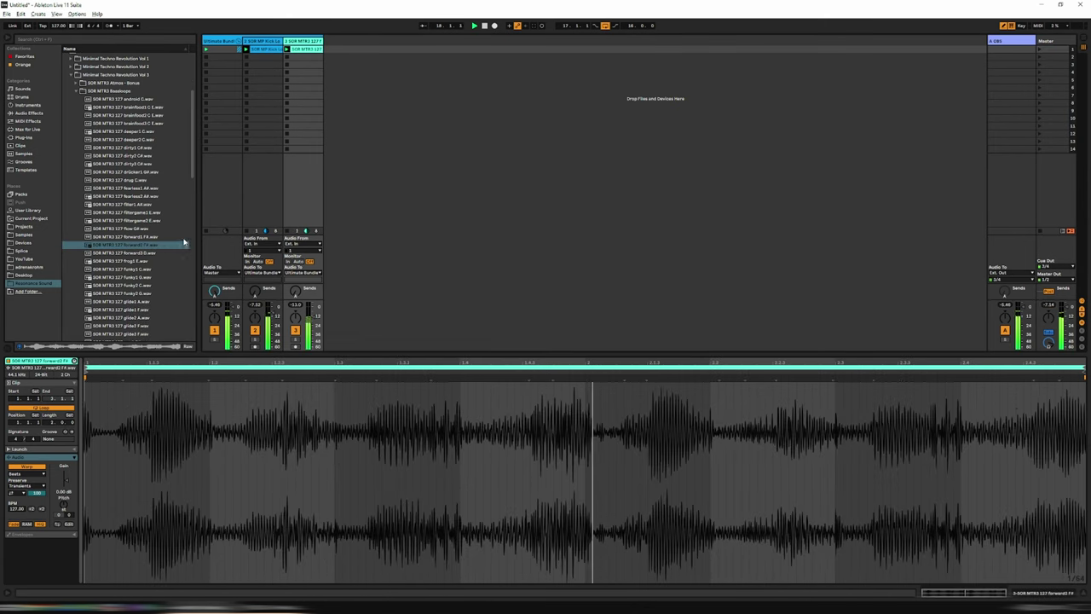
- Audition the SOR MTR3 Bassloops samples that follow forward2 F#, up to SOR MTR3 127 slider1 C#.wav
{"action": "scroll", "coordinate": [120, 262], "scroll_direction": "down", "scroll_amount": 1}
{"action": "scroll", "coordinate": [119, 265], "scroll_direction": "down", "scroll_amount": 2}
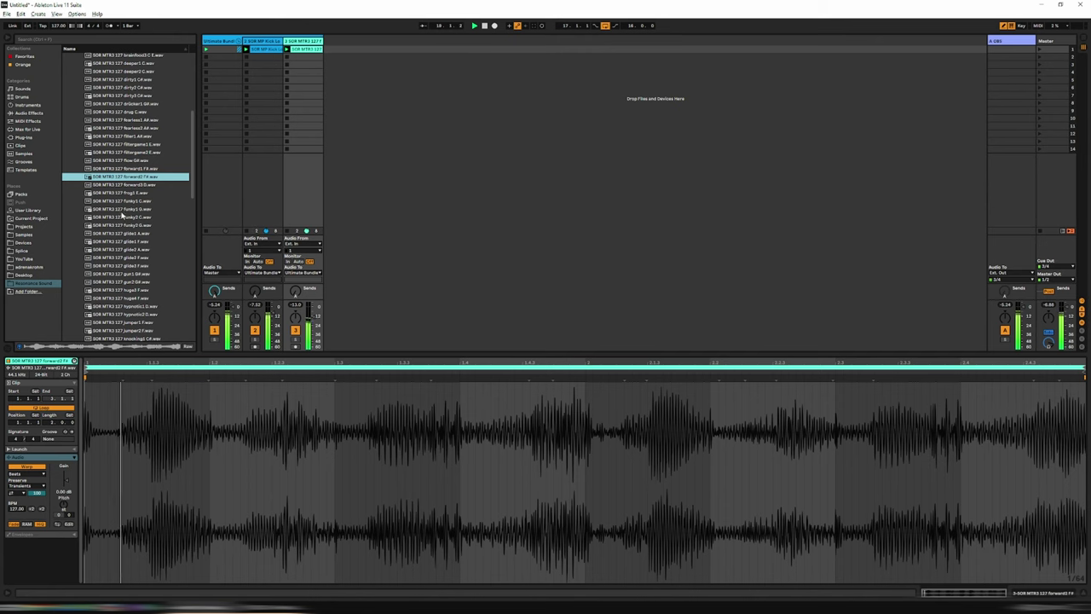
{"action": "key", "text": "Down"}
{"action": "key", "text": "Down"}
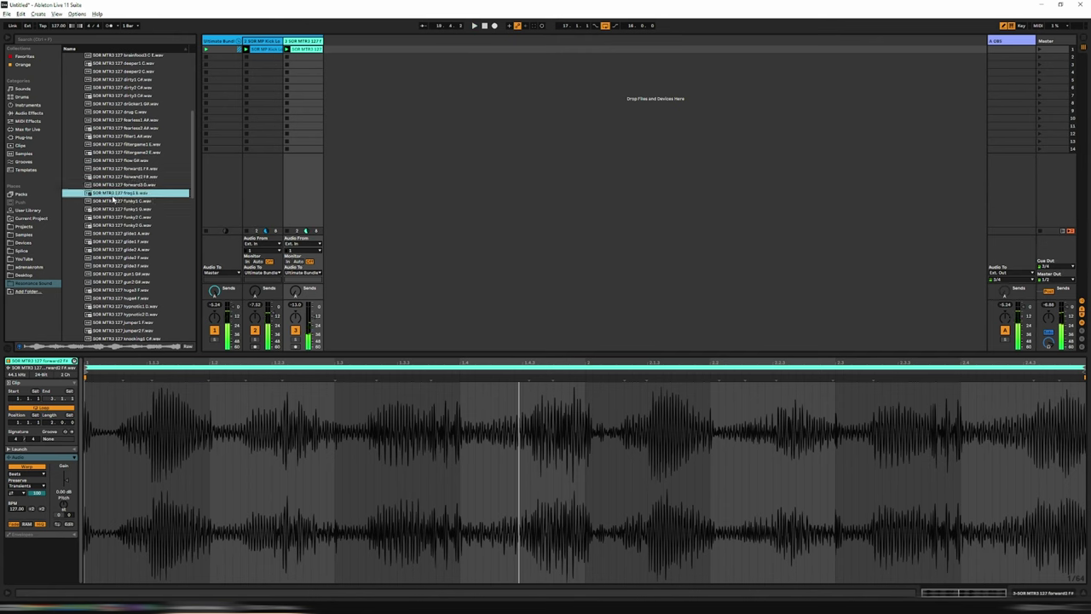
{"action": "key", "text": "Down"}
{"action": "key", "text": "Down"}
{"action": "key", "text": "Down"}
{"action": "key", "text": "Down"}
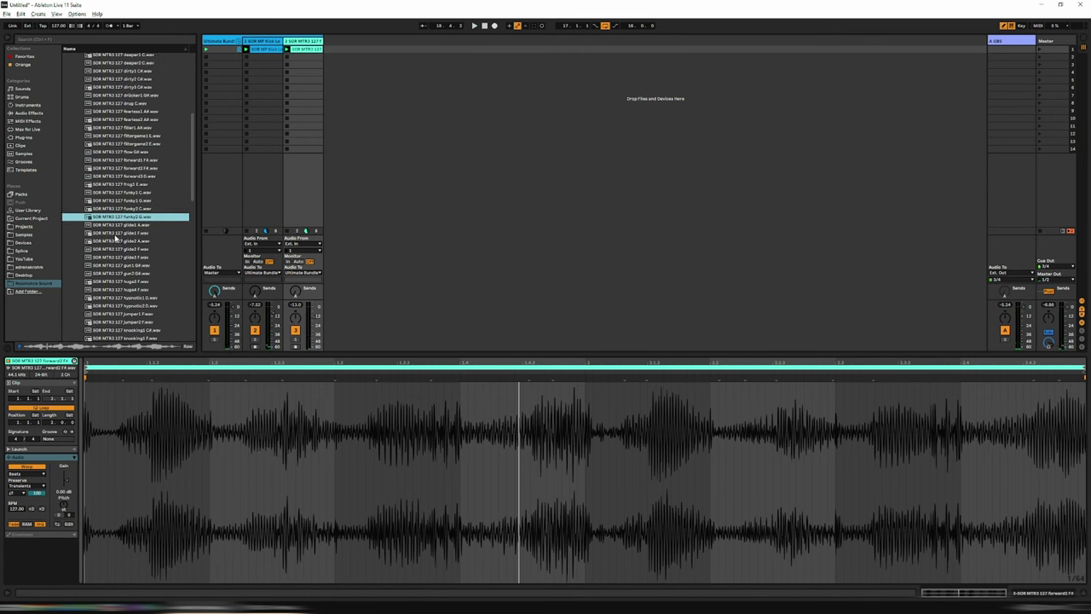
{"action": "key", "text": "Down"}
{"action": "key", "text": "Down"}
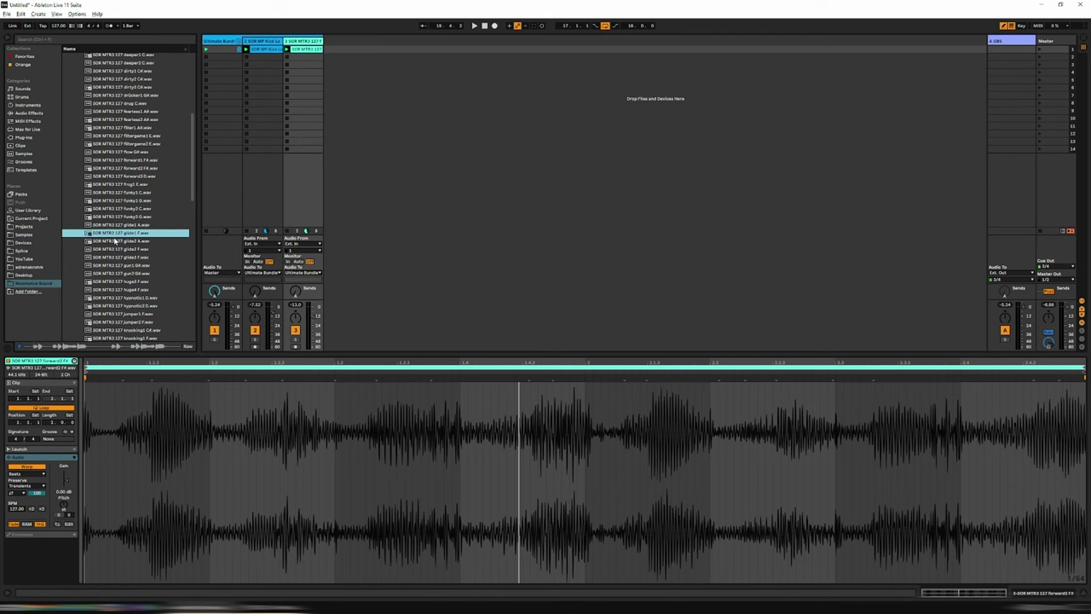
{"action": "key", "text": "Down"}
{"action": "key", "text": "Down"}
{"action": "key", "text": "Down"}
{"action": "key", "text": "Down"}
{"action": "key", "text": "Down"}
{"action": "key", "text": "Down"}
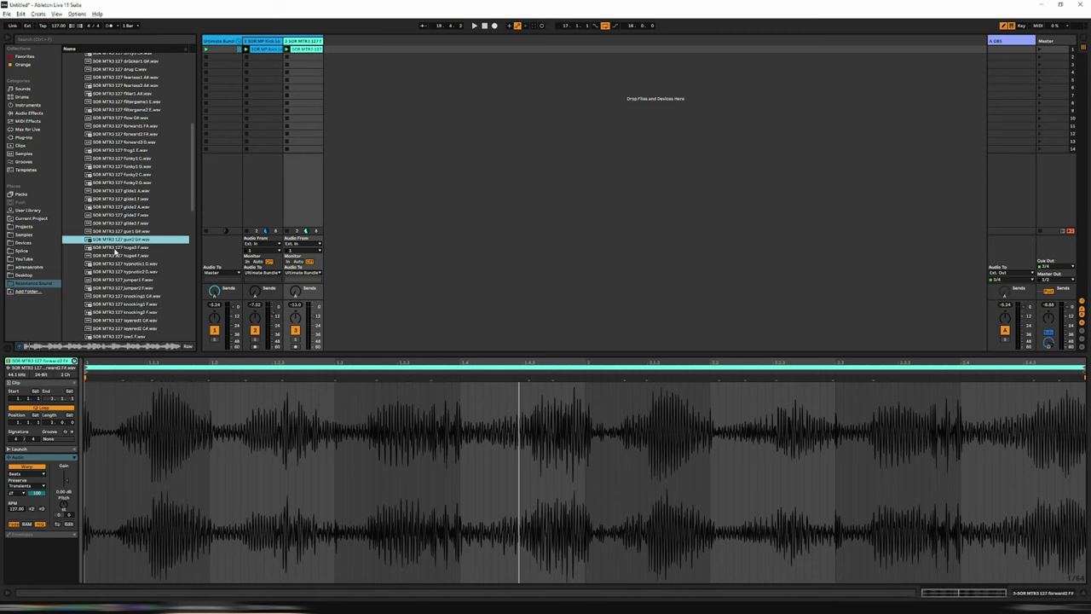
{"action": "key", "text": "Down"}
{"action": "key", "text": "Down"}
{"action": "key", "text": "Down"}
{"action": "key", "text": "Down"}
{"action": "key", "text": "Down"}
{"action": "key", "text": "Down"}
{"action": "key", "text": "Down"}
{"action": "key", "text": "Down"}
{"action": "key", "text": "Down"}
{"action": "key", "text": "Down"}
{"action": "key", "text": "Down"}
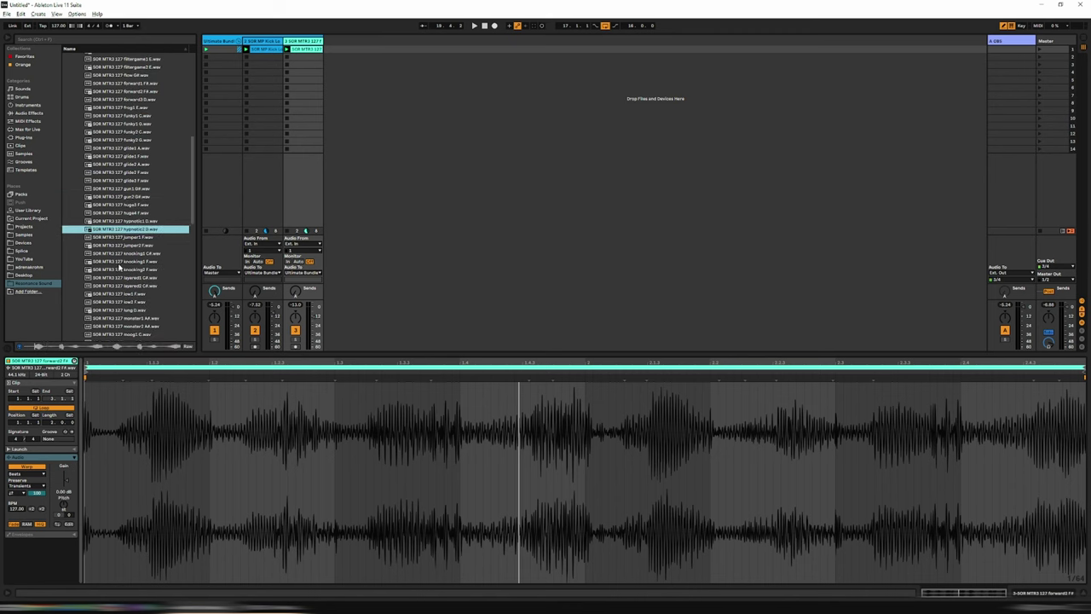
{"action": "key", "text": "Down"}
{"action": "key", "text": "Down"}
{"action": "key", "text": "Down"}
{"action": "key", "text": "Down"}
{"action": "key", "text": "Down"}
{"action": "key", "text": "Down"}
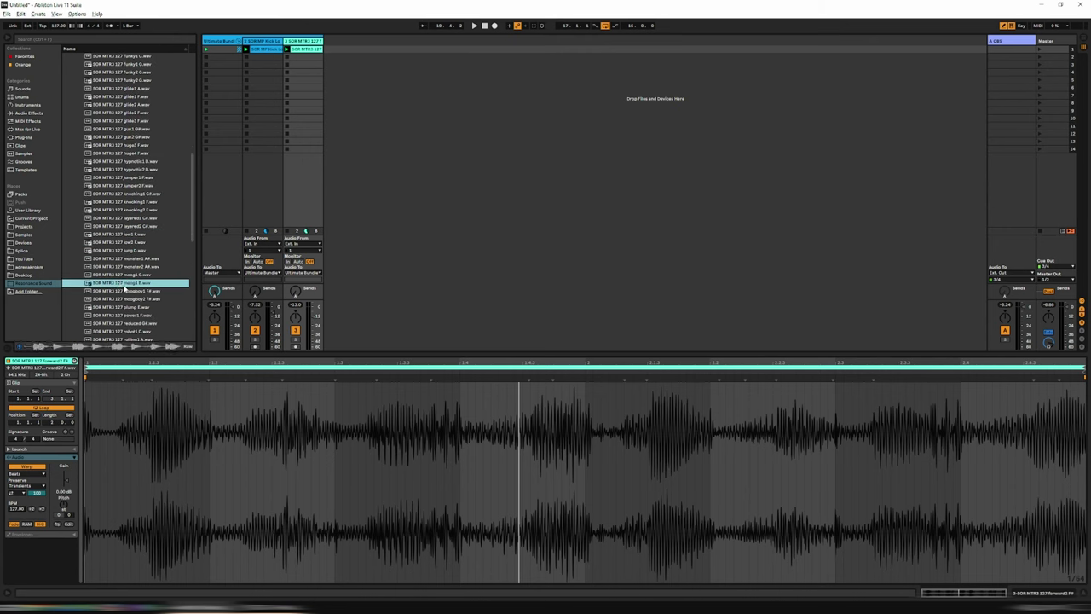
{"action": "key", "text": "Down"}
{"action": "key", "text": "Down"}
{"action": "key", "text": "Down"}
{"action": "key", "text": "Down"}
{"action": "key", "text": "Down"}
{"action": "key", "text": "Down"}
{"action": "key", "text": "Down"}
{"action": "key", "text": "Down"}
{"action": "key", "text": "Down"}
{"action": "key", "text": "Down"}
{"action": "key", "text": "Down"}
{"action": "left_click", "coordinate": [108, 247]}
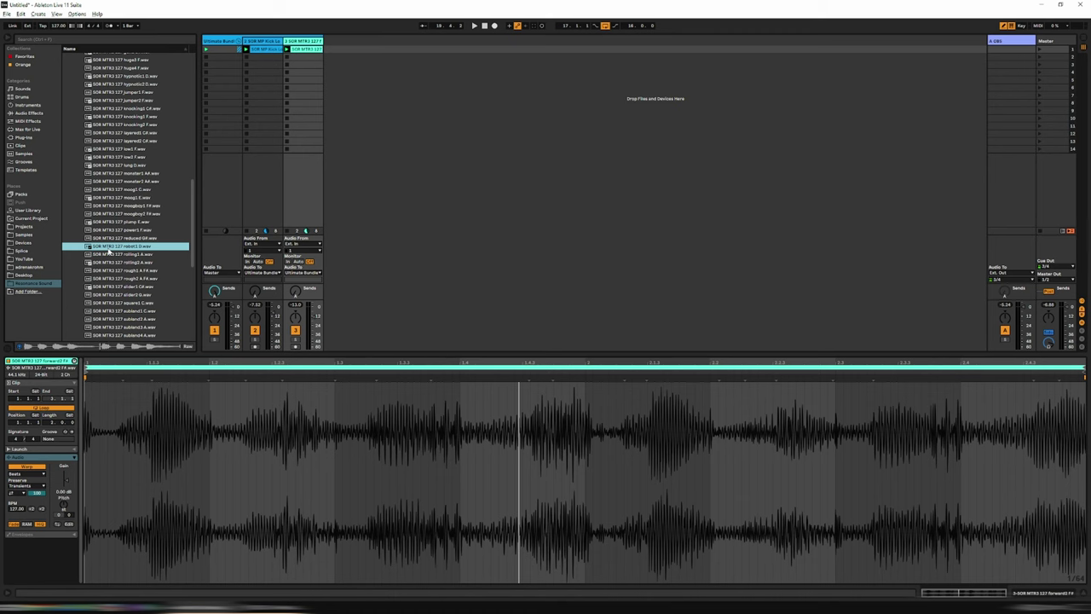
{"action": "left_click", "coordinate": [108, 261]}
{"action": "scroll", "coordinate": [108, 265], "scroll_direction": "down", "scroll_amount": 2}
{"action": "left_click", "coordinate": [108, 271]}
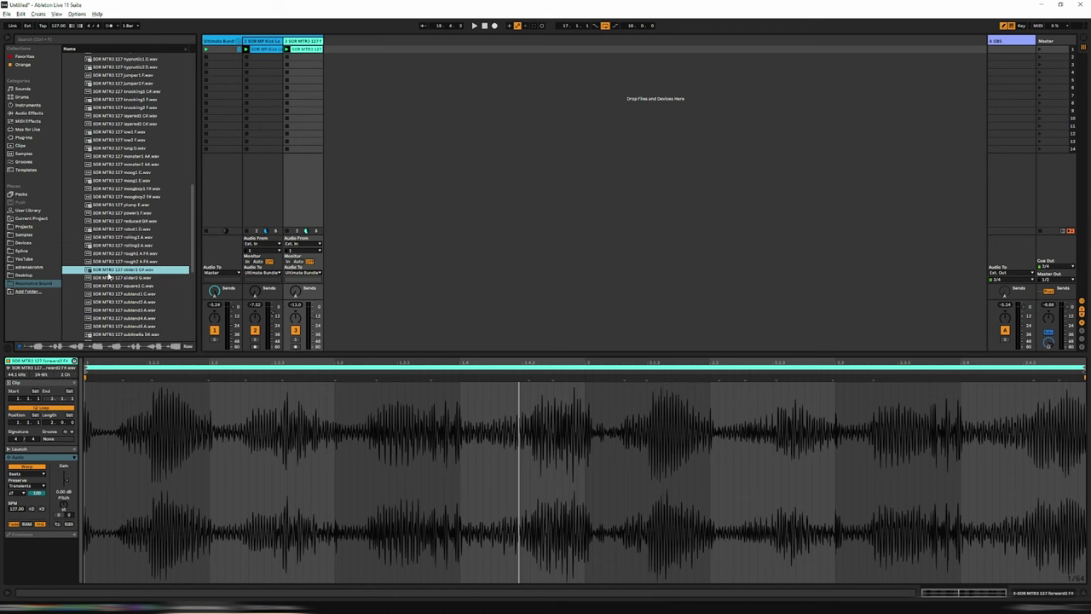
- Add SOR MTR3 127 slider1 C#.wav to the bass track's second slot, duplicate the kick clip into that row and launch scene 2
{"action": "left_click_drag", "start_coordinate": [314, 57], "coordinate": [262, 48]}
{"action": "key", "text": "ctrl+d"}
{"action": "left_click", "coordinate": [1040, 57]}
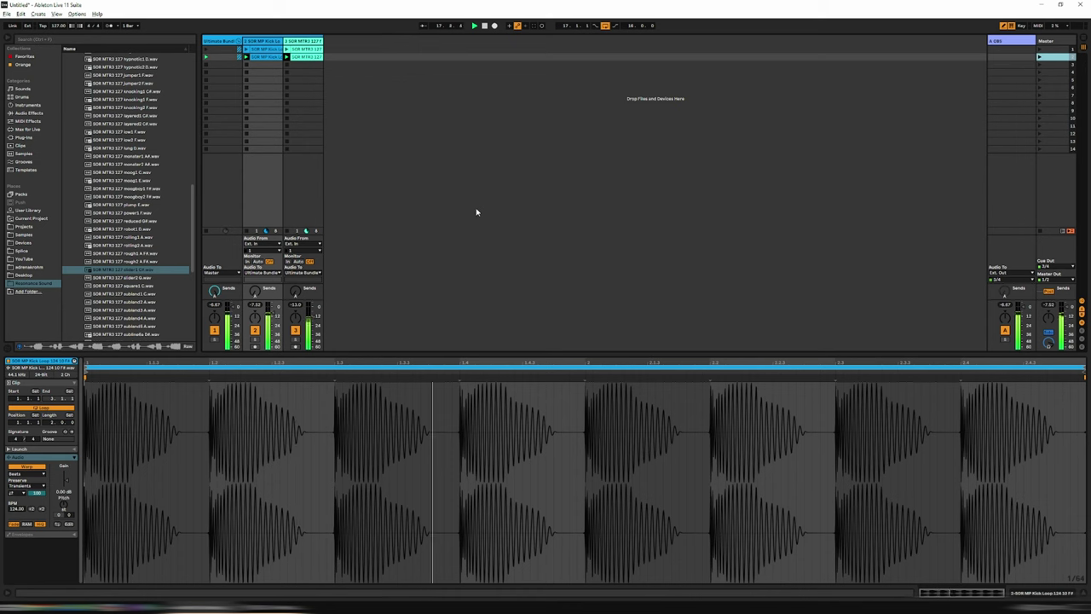
- Audition the subland and subline loops near the end of the SOR MTR3 Bassloops folder
{"action": "scroll", "coordinate": [113, 240], "scroll_direction": "down", "scroll_amount": 6}
{"action": "scroll", "coordinate": [114, 239], "scroll_direction": "up", "scroll_amount": 2}
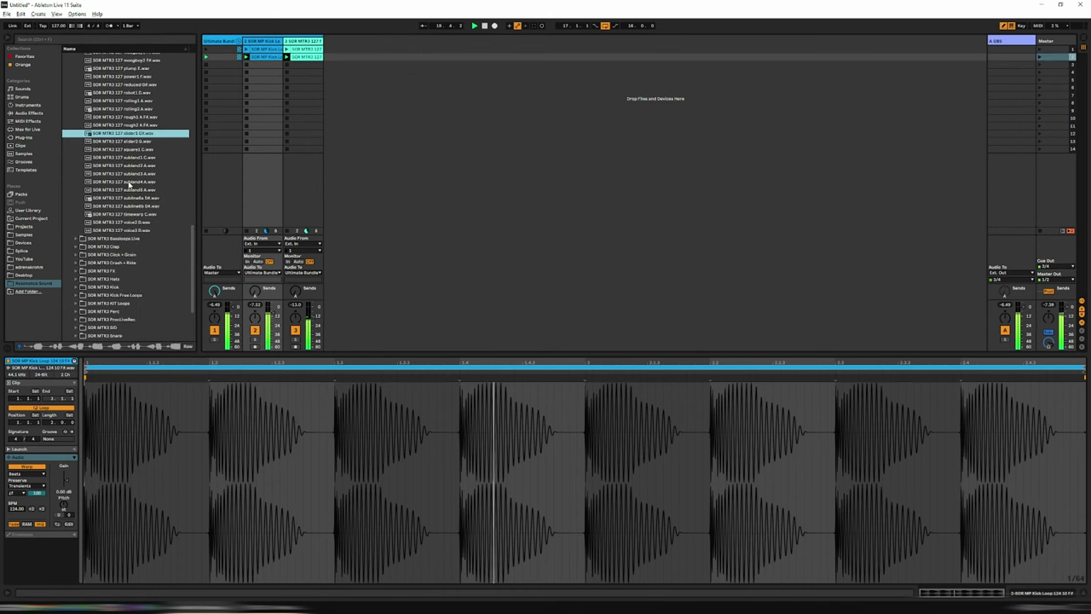
{"action": "left_click", "coordinate": [118, 174]}
{"action": "left_click", "coordinate": [120, 190]}
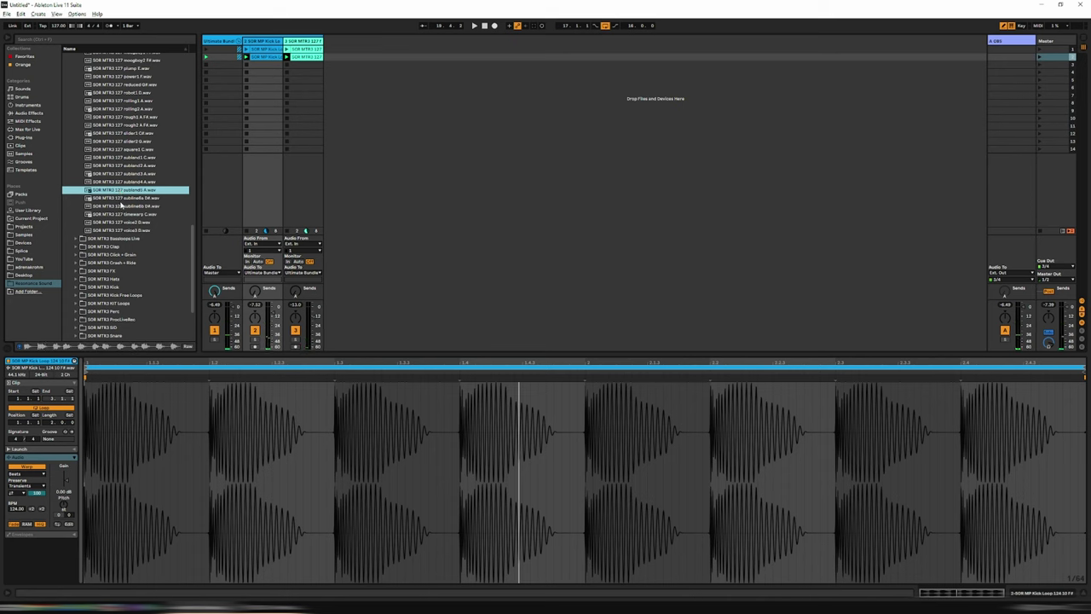
{"action": "left_click", "coordinate": [119, 198]}
{"action": "scroll", "coordinate": [119, 199], "scroll_direction": "down", "scroll_amount": 1}
{"action": "left_click", "coordinate": [120, 198]}
{"action": "scroll", "coordinate": [119, 203], "scroll_direction": "up", "scroll_amount": 15}
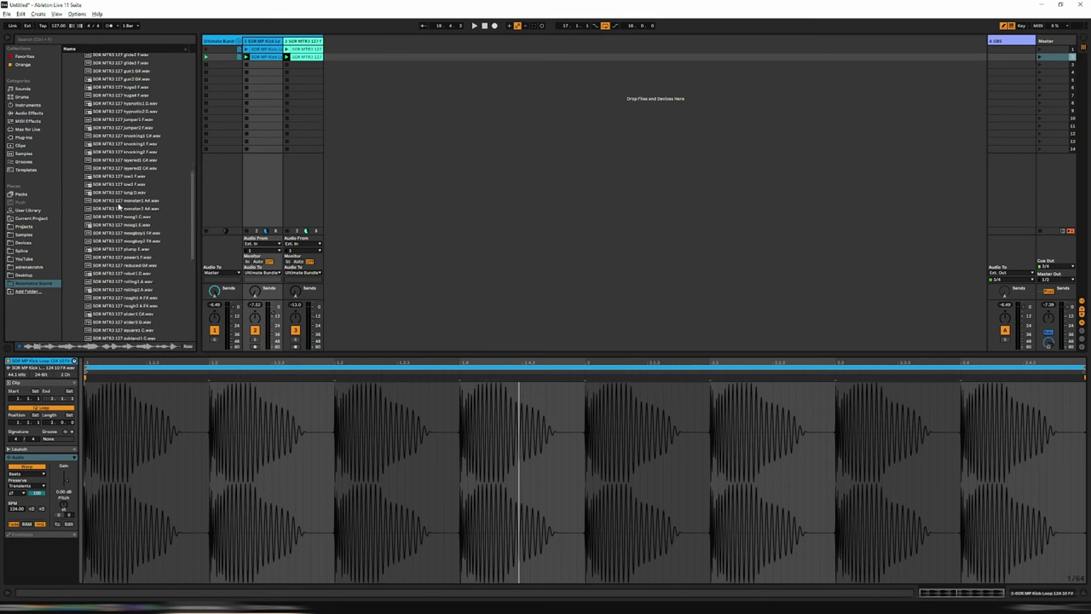
- Open the SOR MTR3 Atmos - Bonus folder, audition SOR MTR3 Atmos 008.wav and collapse the folder
{"action": "left_click", "coordinate": [78, 133]}
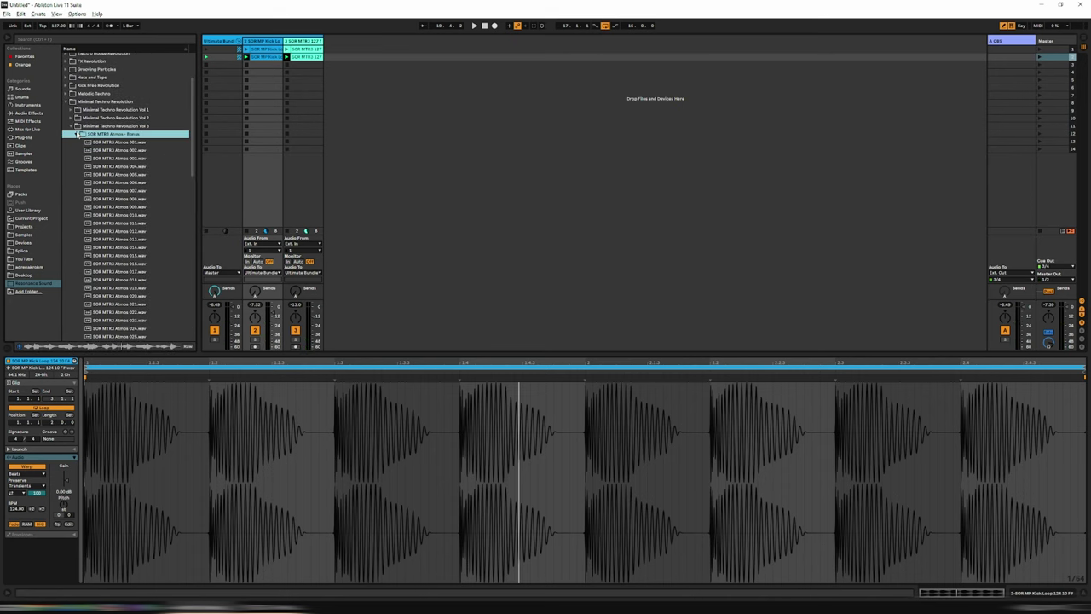
{"action": "left_click", "coordinate": [116, 198]}
{"action": "scroll", "coordinate": [132, 239], "scroll_direction": "down", "scroll_amount": 2}
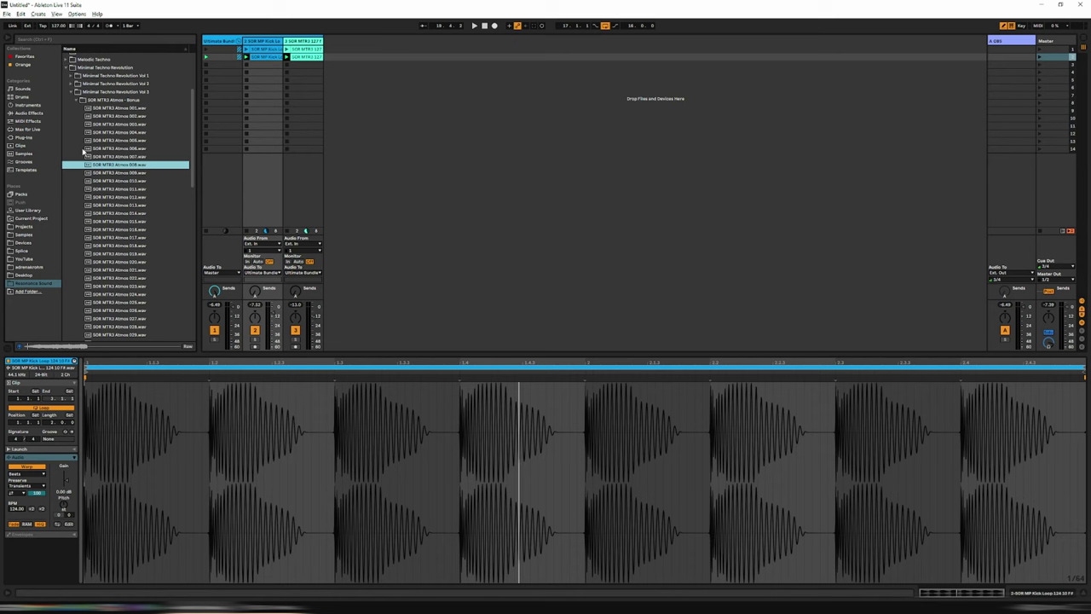
{"action": "left_click", "coordinate": [75, 102]}
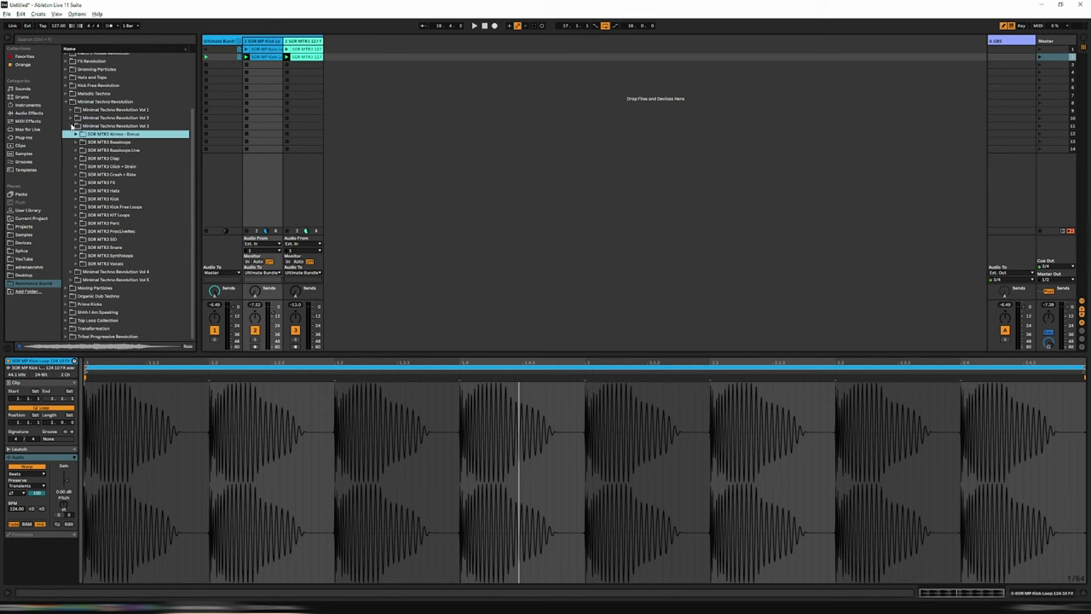
- Switch from Vol 3 to Minimal Techno Revolution Vol 2 and audition loops in its SOR MTR2 Bass Loop folder
{"action": "left_click", "coordinate": [73, 120]}
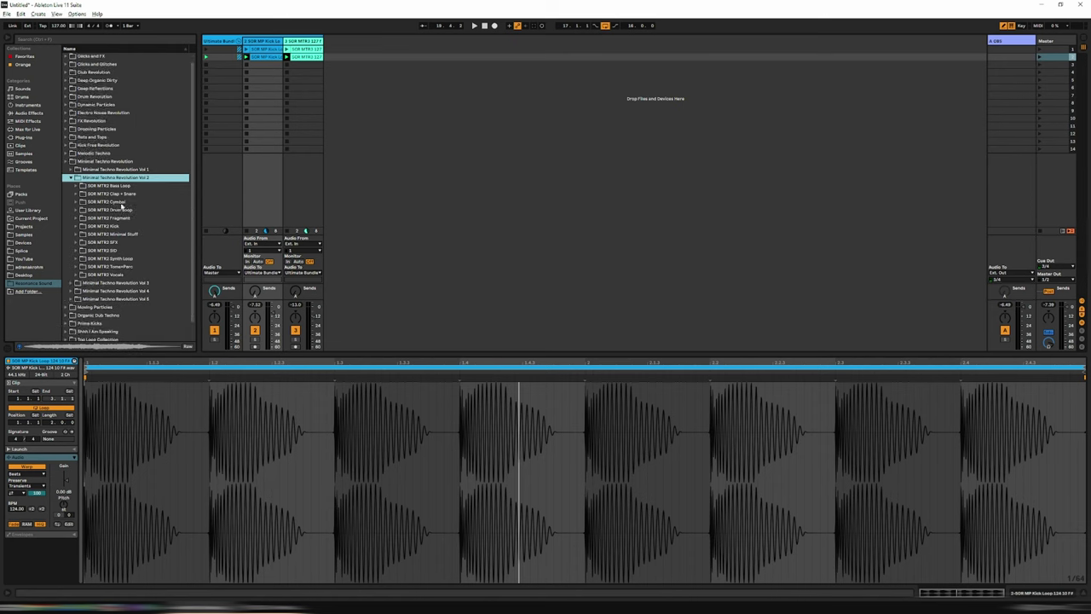
{"action": "left_click", "coordinate": [78, 185]}
{"action": "left_click", "coordinate": [107, 221]}
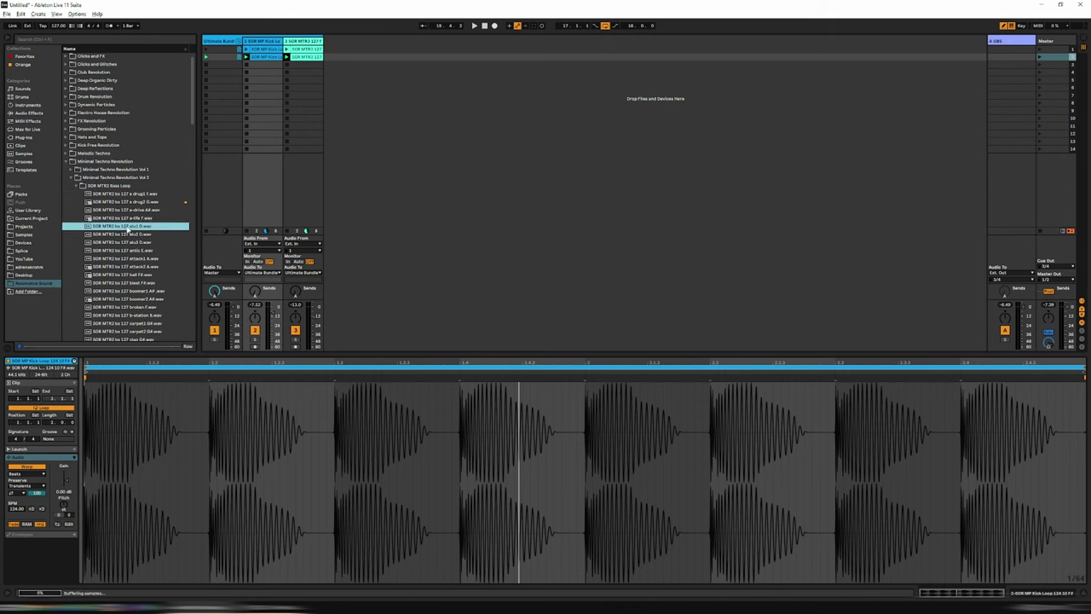
{"action": "scroll", "coordinate": [115, 222], "scroll_direction": "down", "scroll_amount": 1}
{"action": "left_click", "coordinate": [133, 224]}
{"action": "scroll", "coordinate": [133, 236], "scroll_direction": "down", "scroll_amount": 2}
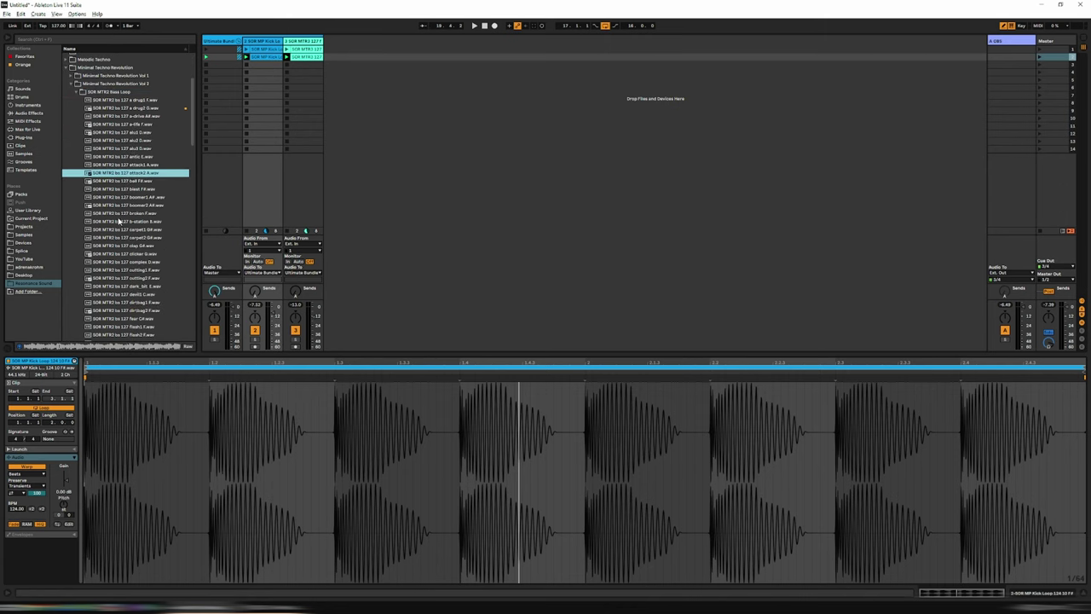
- Add SOR MTR2 bs 127 attack2 A.wav to the bass track's third slot, duplicate the kick clip beside it and play scene 3 briefly
{"action": "left_click_drag", "start_coordinate": [124, 173], "coordinate": [300, 64]}
{"action": "left_click", "coordinate": [263, 57]}
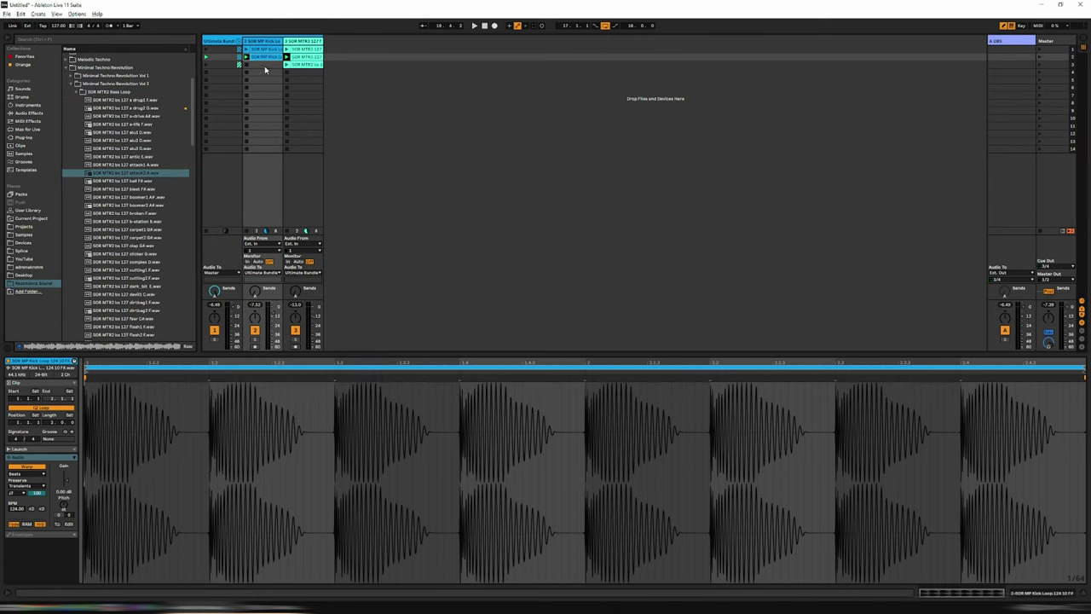
{"action": "key", "text": "ctrl+d"}
{"action": "left_click", "coordinate": [1040, 65]}
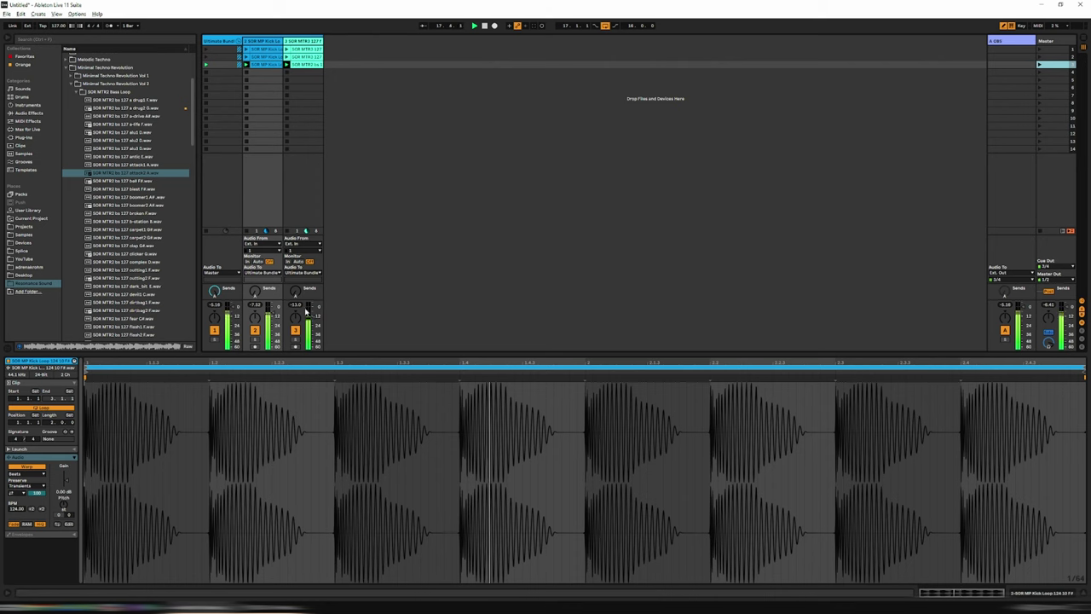
{"action": "key", "text": "space"}
- Audition further SOR MTR2 Bass Loop samples, from the boomer loops through the clap, flash, force, forward, hellbass and ladder loops
{"action": "left_click", "coordinate": [128, 205]}
{"action": "scroll", "coordinate": [124, 233], "scroll_direction": "down", "scroll_amount": 1}
{"action": "left_click", "coordinate": [118, 229]}
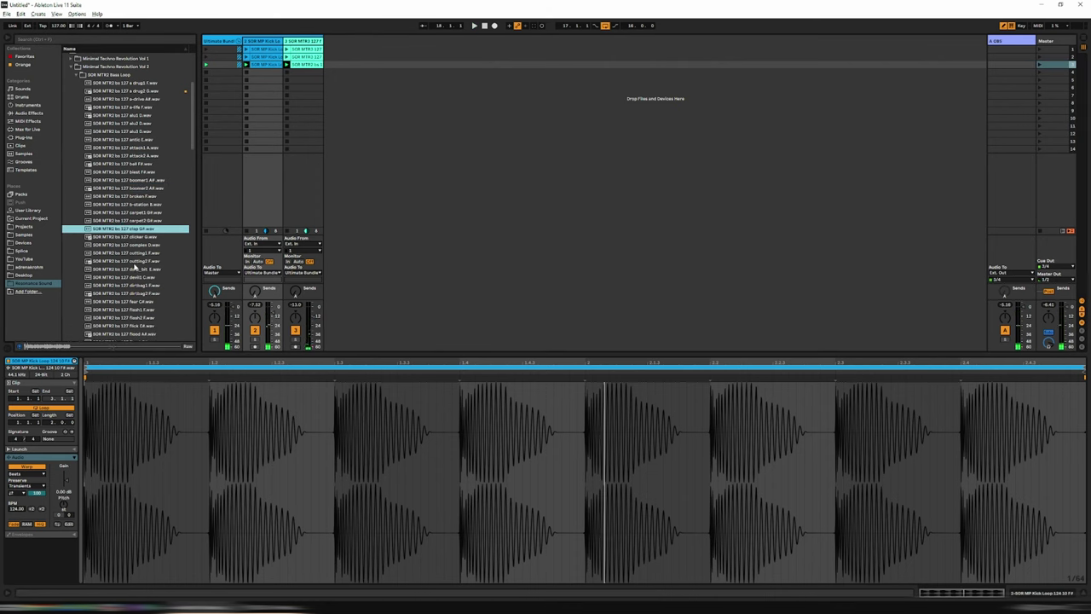
{"action": "scroll", "coordinate": [134, 264], "scroll_direction": "down", "scroll_amount": 1}
{"action": "left_click", "coordinate": [133, 261]}
{"action": "scroll", "coordinate": [121, 277], "scroll_direction": "down", "scroll_amount": 1}
{"action": "left_click", "coordinate": [117, 275]}
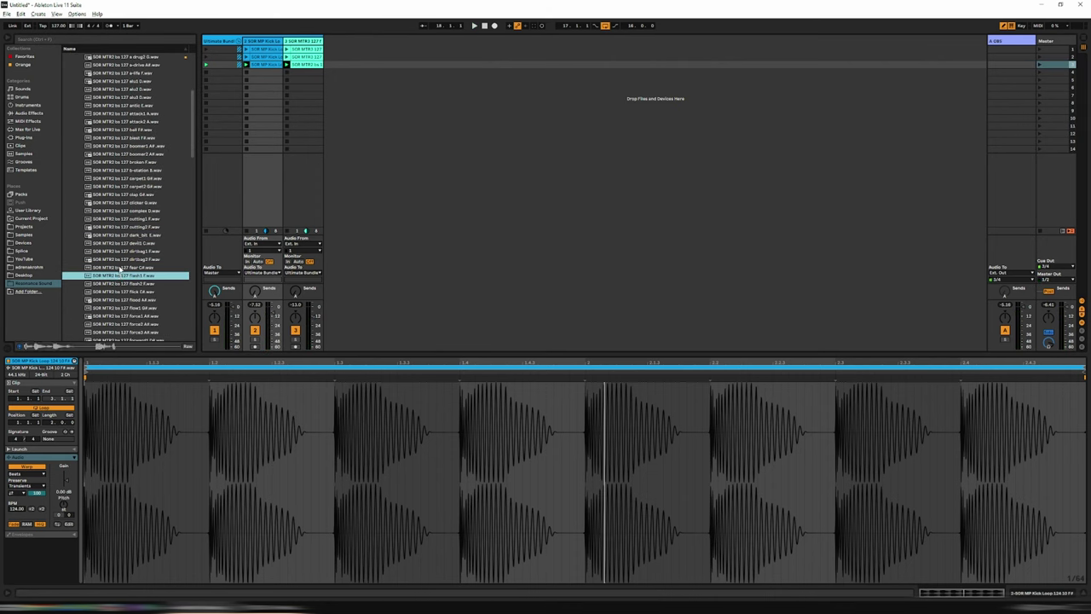
{"action": "left_click", "coordinate": [121, 260]}
{"action": "scroll", "coordinate": [121, 263], "scroll_direction": "down", "scroll_amount": 1}
{"action": "left_click", "coordinate": [117, 266]}
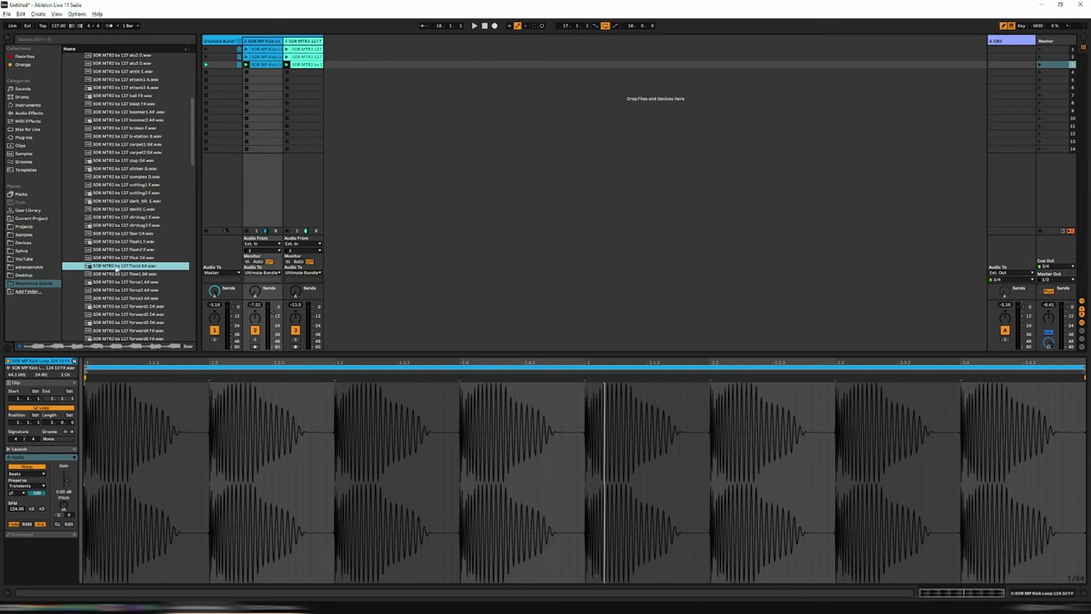
{"action": "scroll", "coordinate": [117, 273], "scroll_direction": "down", "scroll_amount": 2}
{"action": "left_click", "coordinate": [115, 267]}
{"action": "scroll", "coordinate": [113, 266], "scroll_direction": "down", "scroll_amount": 4}
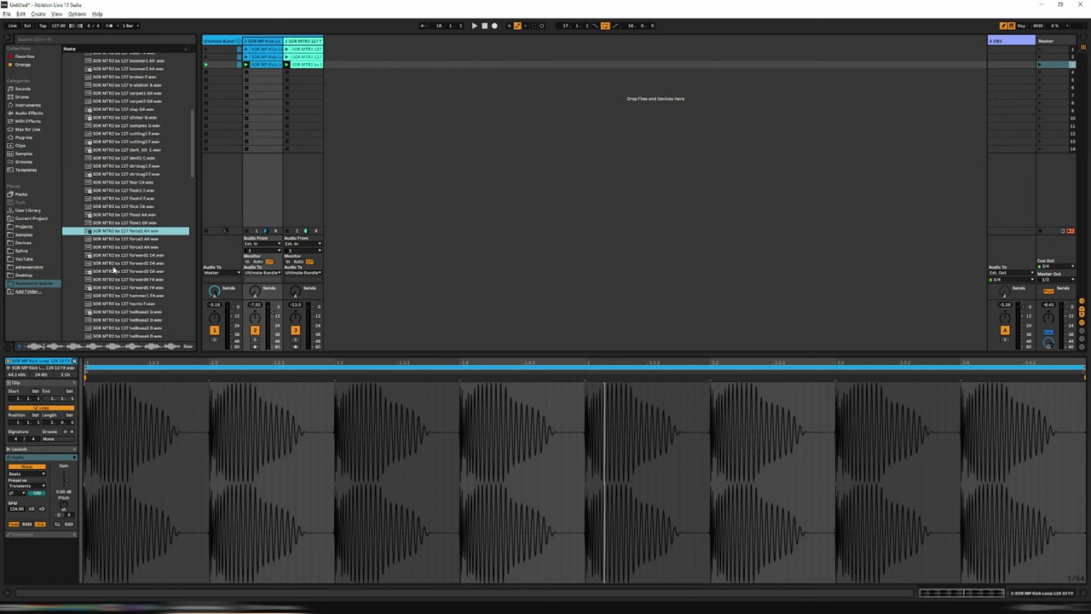
{"action": "left_click", "coordinate": [111, 256]}
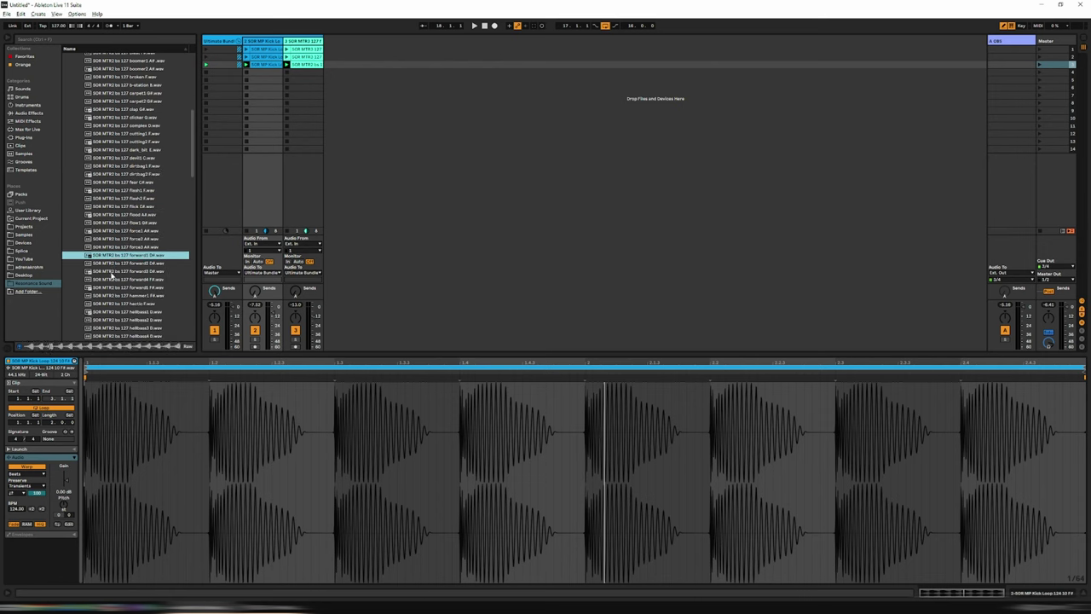
{"action": "left_click", "coordinate": [111, 272]}
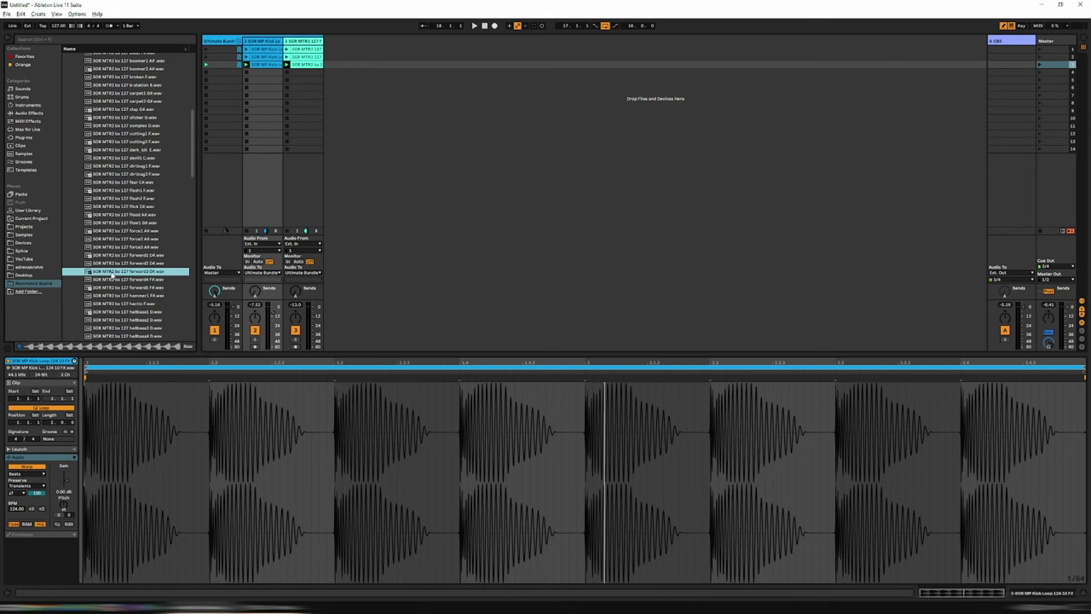
{"action": "left_click", "coordinate": [117, 288]}
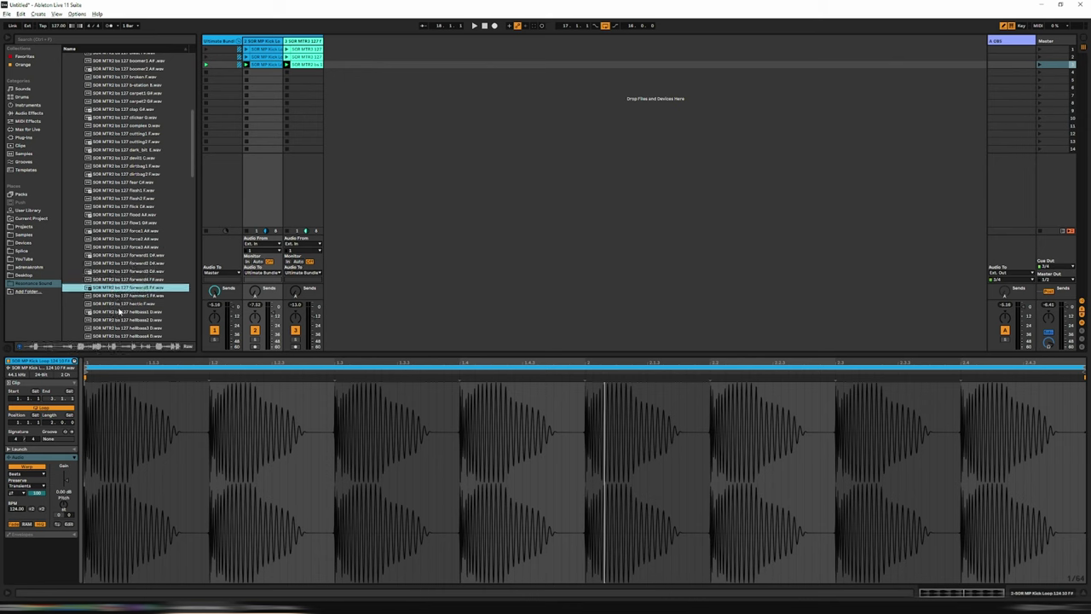
{"action": "left_click", "coordinate": [120, 312]}
{"action": "scroll", "coordinate": [123, 290], "scroll_direction": "down", "scroll_amount": 5}
{"action": "left_click", "coordinate": [116, 235]}
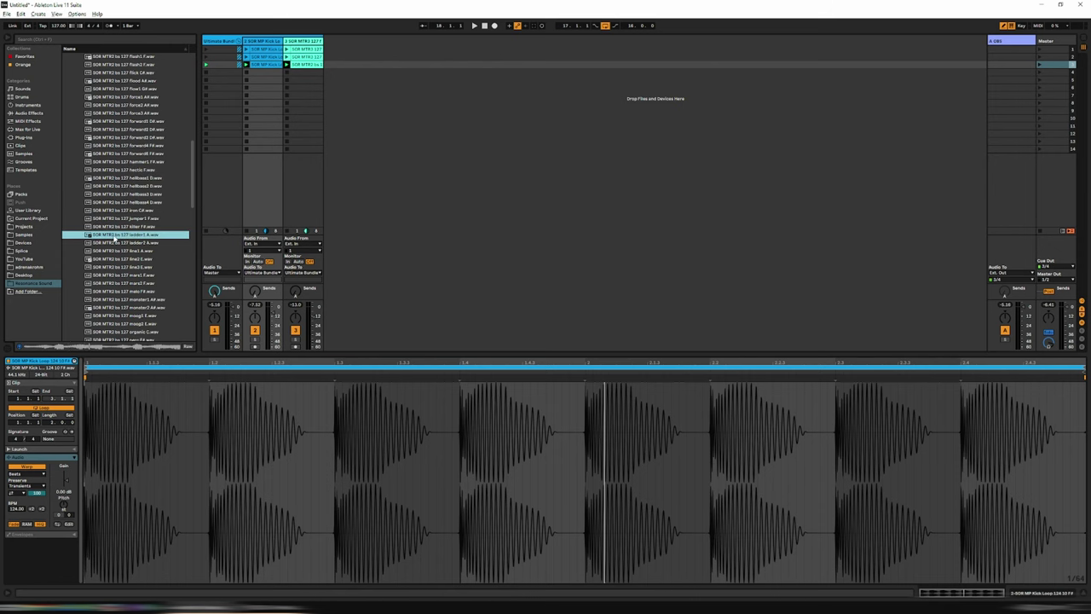
- Replace the bass track's third clip with SOR MTR2 bs 127 hellbass1 D.wav and launch scene 3
{"action": "left_click_drag", "start_coordinate": [124, 178], "coordinate": [298, 65]}
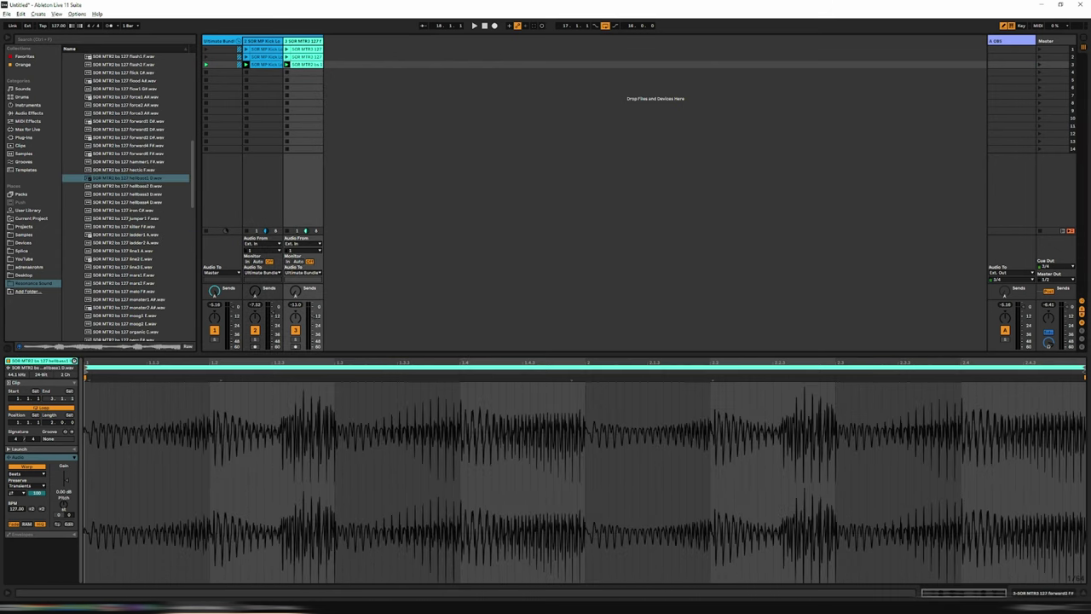
{"action": "left_click", "coordinate": [1038, 67]}
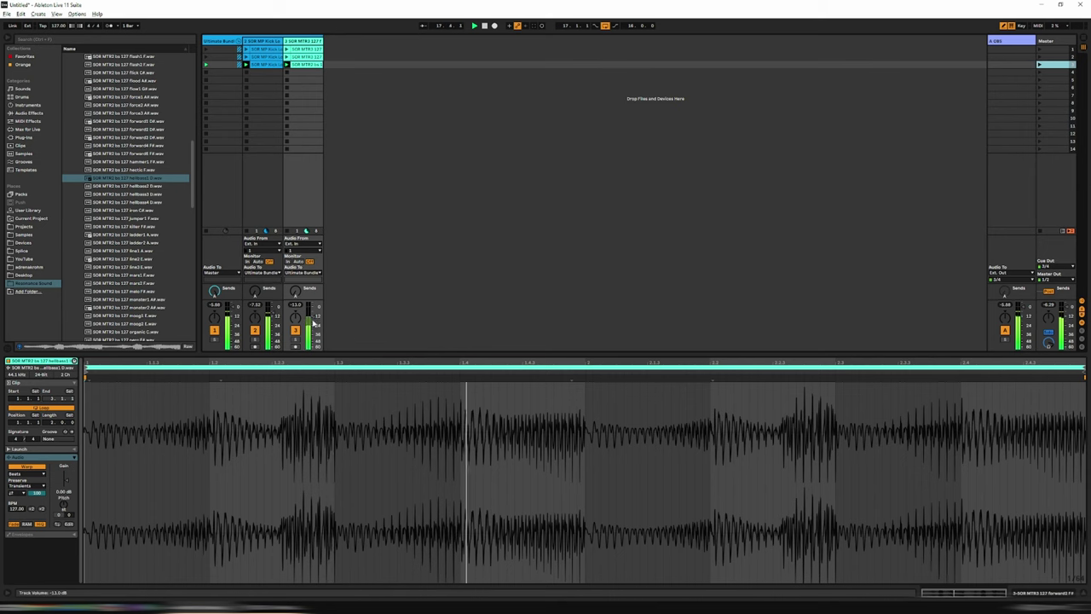
{"action": "scroll", "coordinate": [137, 255], "scroll_direction": "down", "scroll_amount": 1}
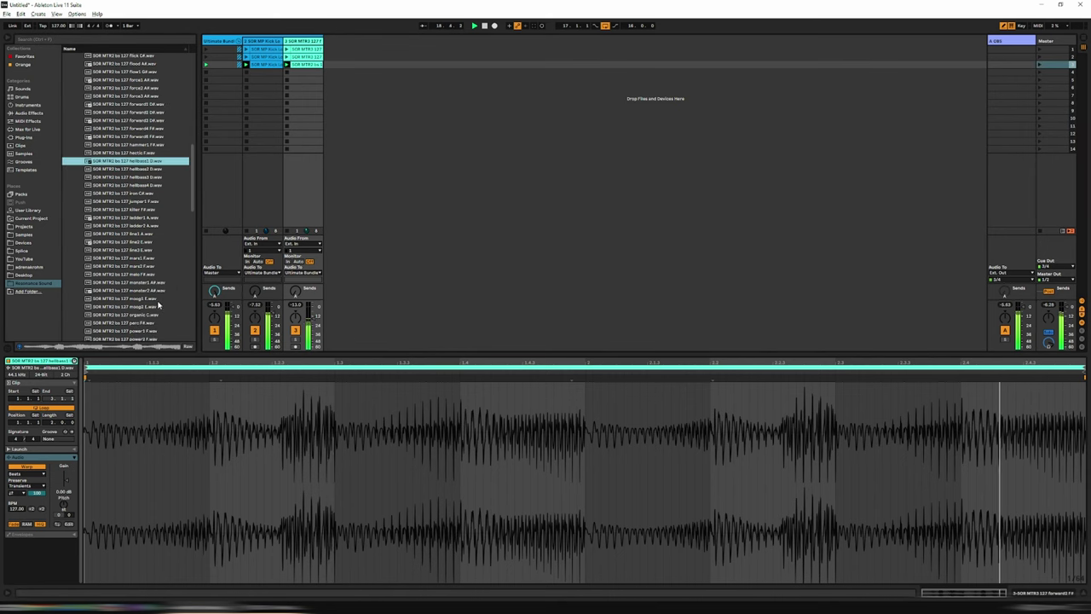
- Audition further loops in the SOR MTR2 Bass Loop folder, from the moog loops through the perc, punch, SID and softie loops
{"action": "left_click", "coordinate": [140, 298]}
{"action": "scroll", "coordinate": [136, 297], "scroll_direction": "down", "scroll_amount": 3}
{"action": "left_click", "coordinate": [125, 280]}
{"action": "scroll", "coordinate": [123, 285], "scroll_direction": "down", "scroll_amount": 2}
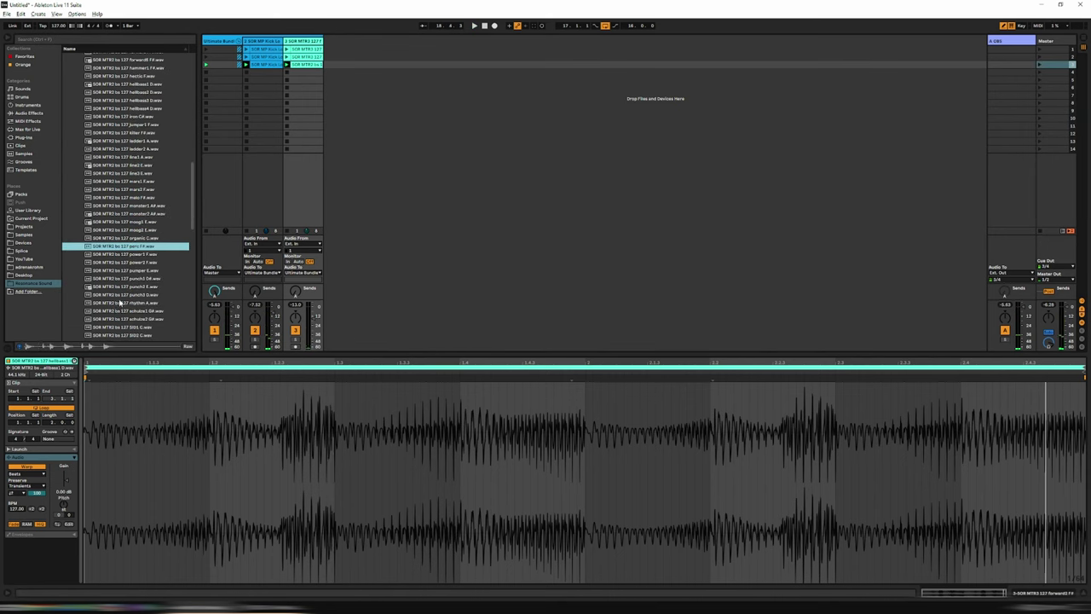
{"action": "left_click", "coordinate": [118, 294]}
{"action": "scroll", "coordinate": [118, 295], "scroll_direction": "down", "scroll_amount": 3}
{"action": "scroll", "coordinate": [117, 292], "scroll_direction": "down", "scroll_amount": 1}
{"action": "left_click", "coordinate": [111, 277]}
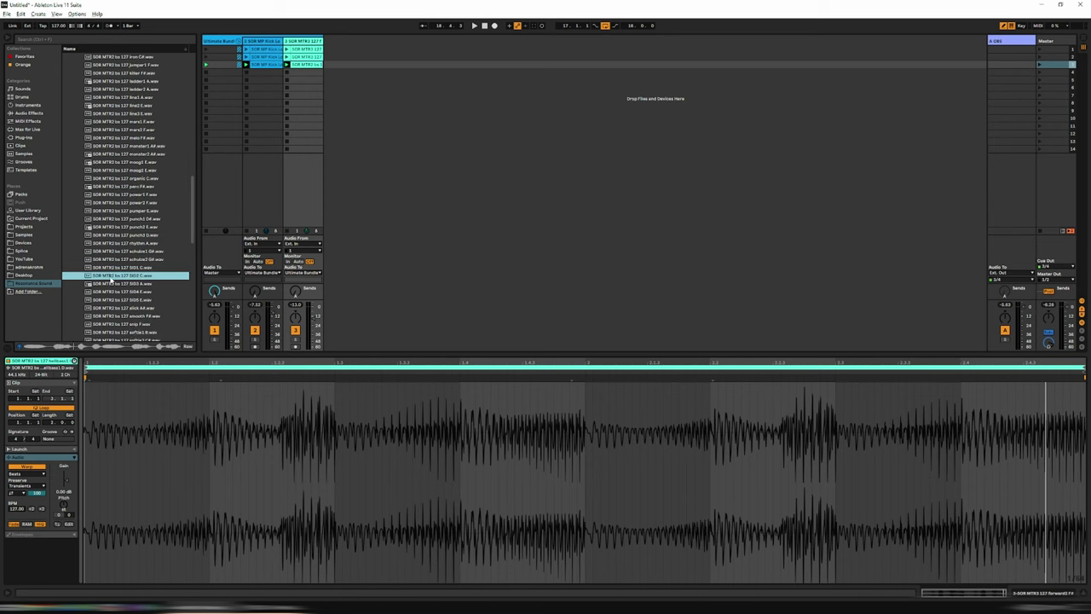
{"action": "left_click", "coordinate": [110, 285]}
{"action": "scroll", "coordinate": [115, 290], "scroll_direction": "down", "scroll_amount": 3}
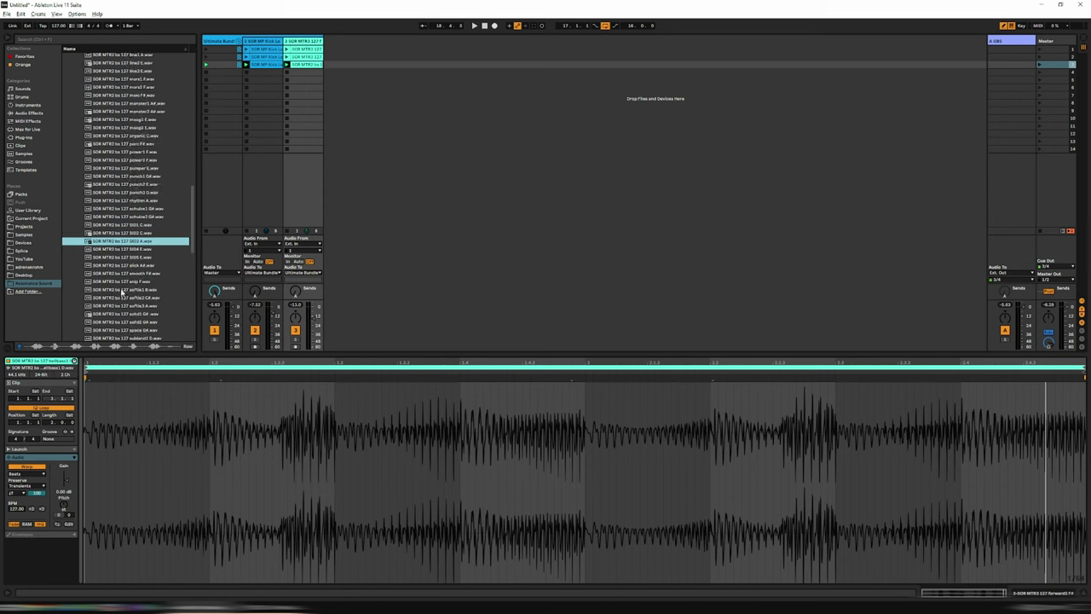
{"action": "left_click", "coordinate": [121, 290]}
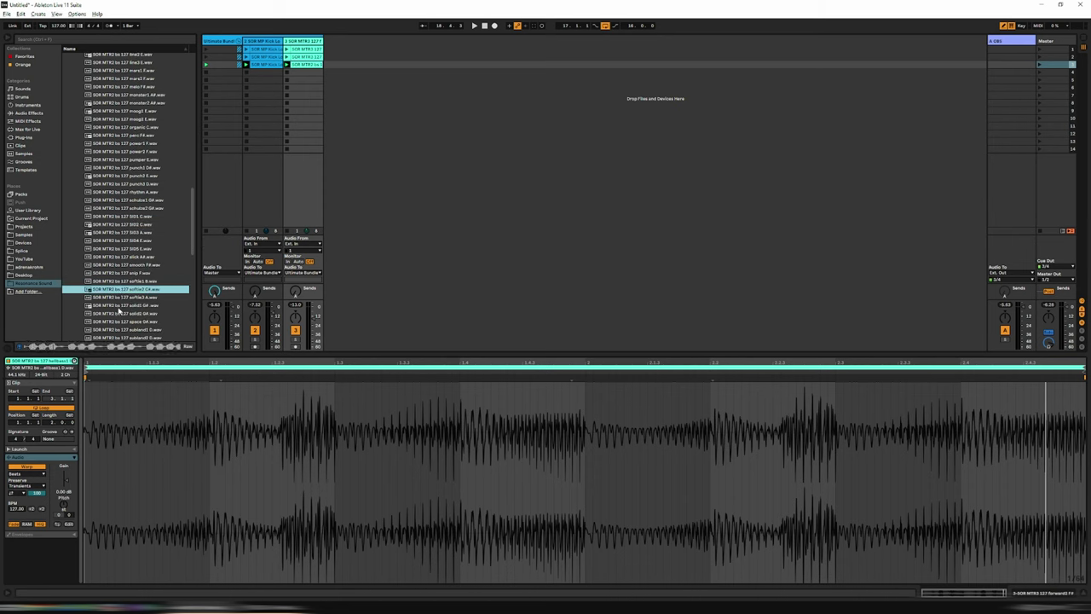
- Replace the bass track's third clip with SOR MTR2 bs 127 softie2 C#.wav and play it with the kick briefly
{"action": "left_click_drag", "start_coordinate": [118, 292], "coordinate": [304, 64]}
{"action": "key", "text": "space"}
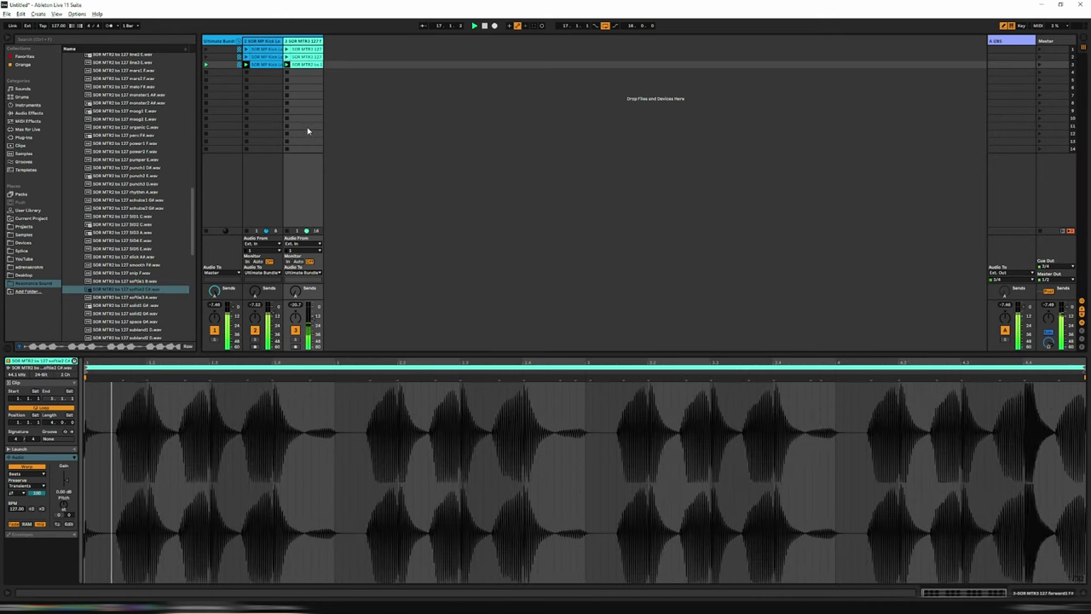
{"action": "key", "text": "space"}
- Audition the remaining SOR MTR2 bass loops, from the solid and subland loops through technoid, wanderer and wet to wood1 G
{"action": "scroll", "coordinate": [132, 283], "scroll_direction": "down", "scroll_amount": 1}
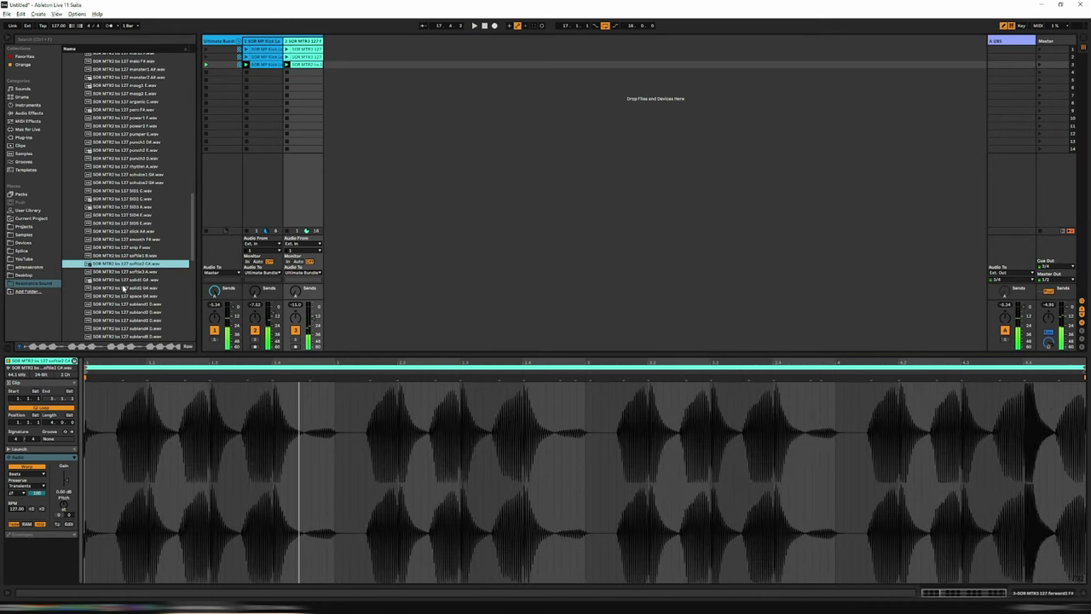
{"action": "left_click", "coordinate": [122, 288]}
{"action": "scroll", "coordinate": [158, 271], "scroll_direction": "down", "scroll_amount": 3}
{"action": "key", "text": "Down"}
{"action": "key", "text": "Down"}
{"action": "key", "text": "Down"}
{"action": "key", "text": "Down"}
{"action": "key", "text": "Down"}
{"action": "scroll", "coordinate": [142, 273], "scroll_direction": "down", "scroll_amount": 3}
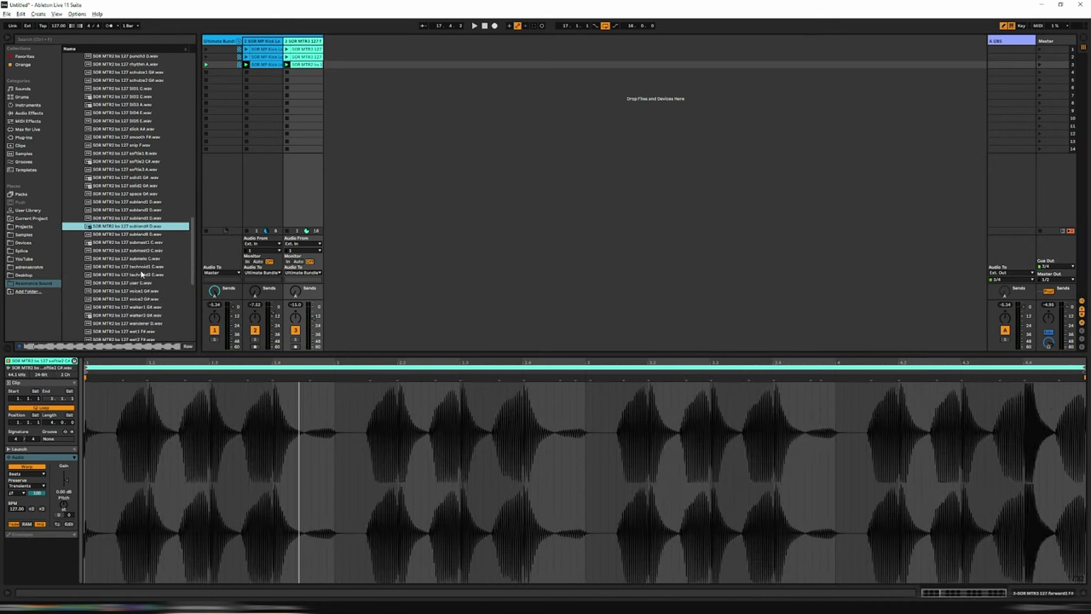
{"action": "left_click", "coordinate": [128, 274]}
{"action": "scroll", "coordinate": [137, 273], "scroll_direction": "down", "scroll_amount": 2}
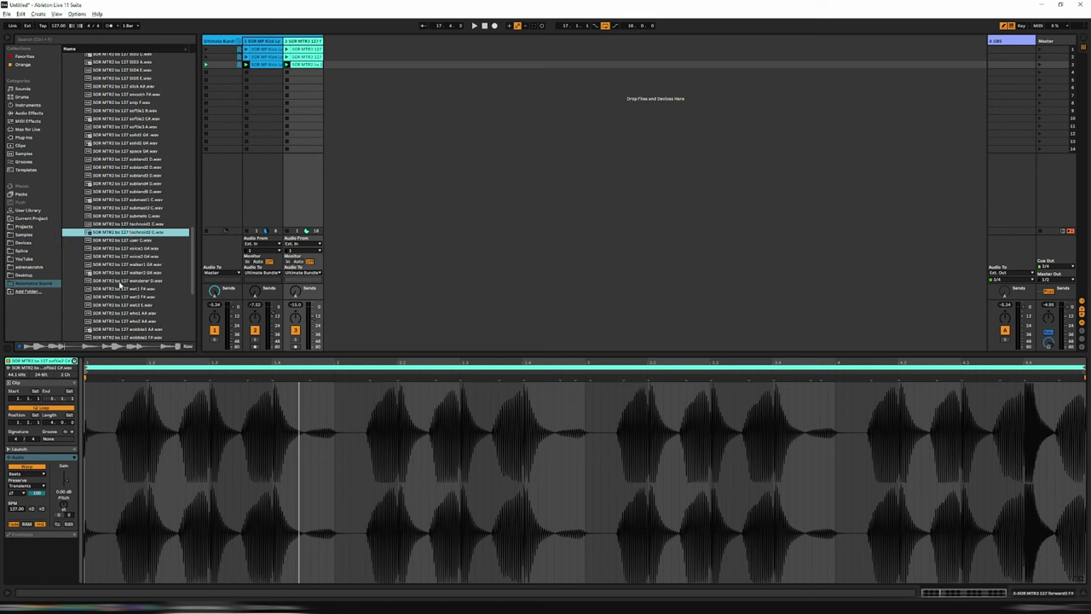
{"action": "left_click", "coordinate": [146, 277]}
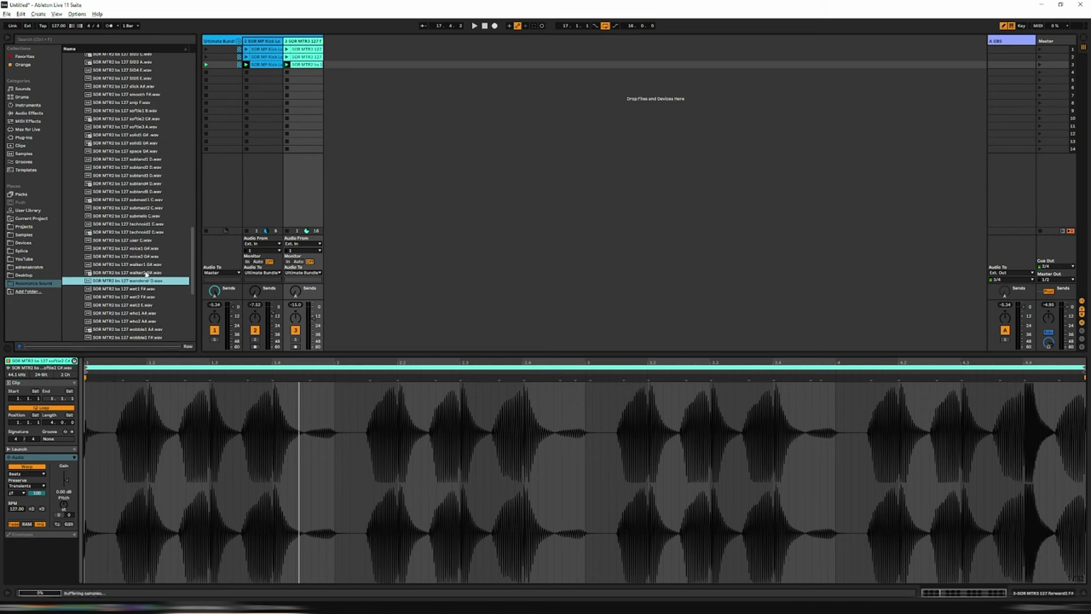
{"action": "left_click", "coordinate": [110, 296]}
{"action": "scroll", "coordinate": [111, 298], "scroll_direction": "down", "scroll_amount": 3}
{"action": "left_click", "coordinate": [111, 294]}
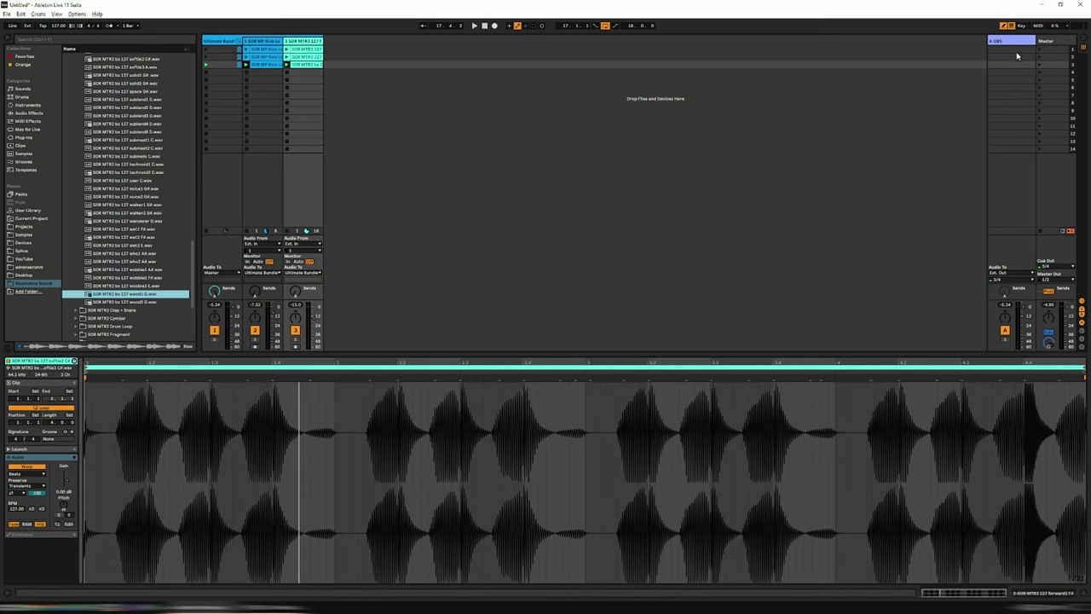
- Play scene 1 and close the Minimal Techno Revolution folder in the sample library
{"action": "left_click", "coordinate": [1041, 49]}
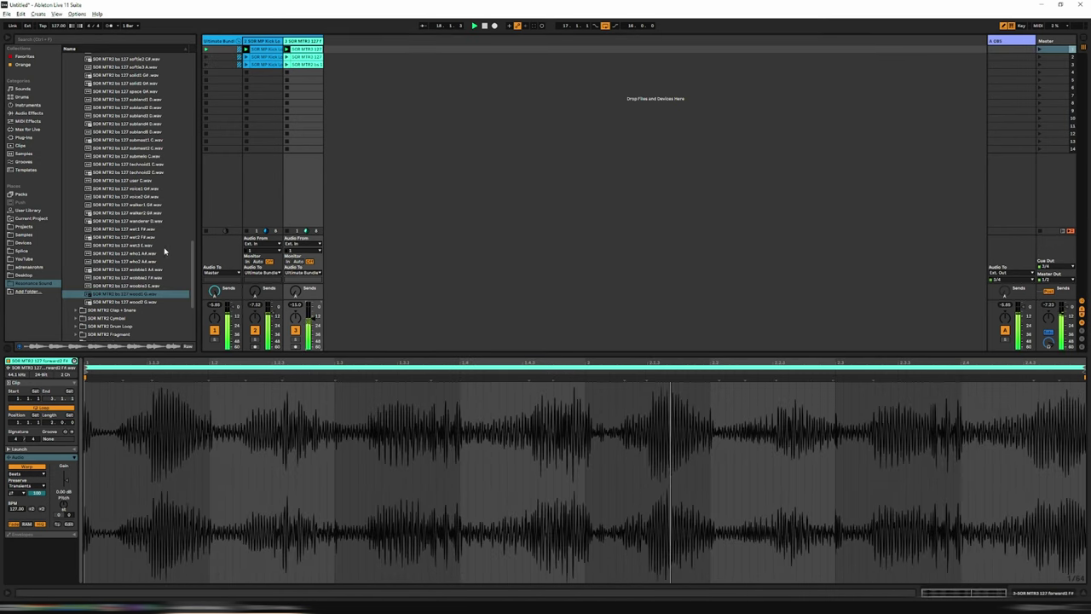
{"action": "scroll", "coordinate": [110, 226], "scroll_direction": "up", "scroll_amount": 15}
{"action": "scroll", "coordinate": [109, 226], "scroll_direction": "up", "scroll_amount": 3}
{"action": "left_click", "coordinate": [68, 170]}
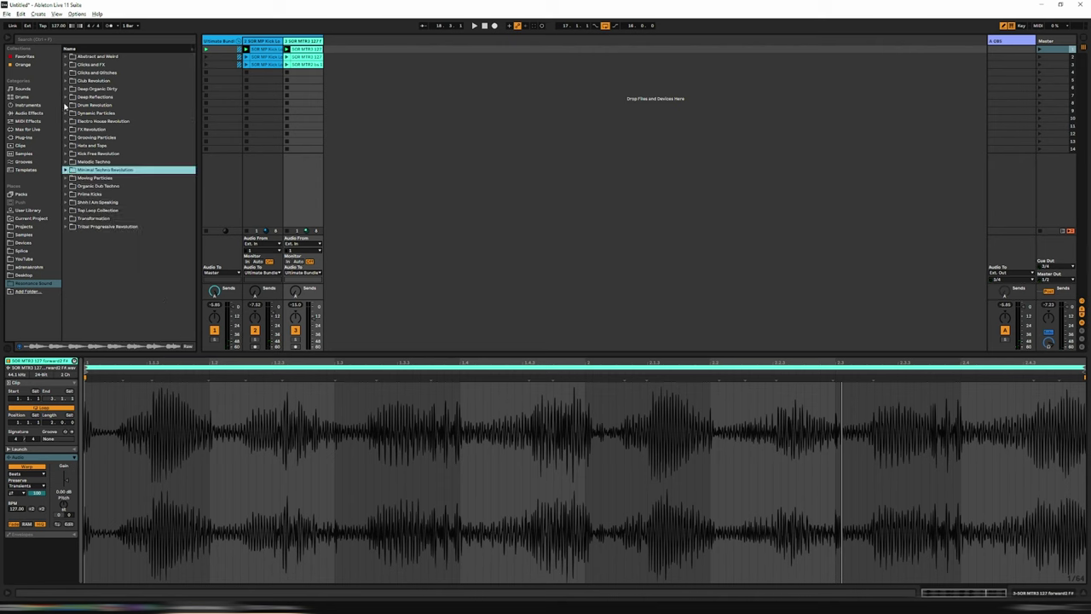
- Sample the SOR DR Perc sounds in Drum Revolution and the SOR DP Hat+Top sounds in Dynamic Particles
{"action": "left_click", "coordinate": [65, 105]}
{"action": "left_click", "coordinate": [119, 185]}
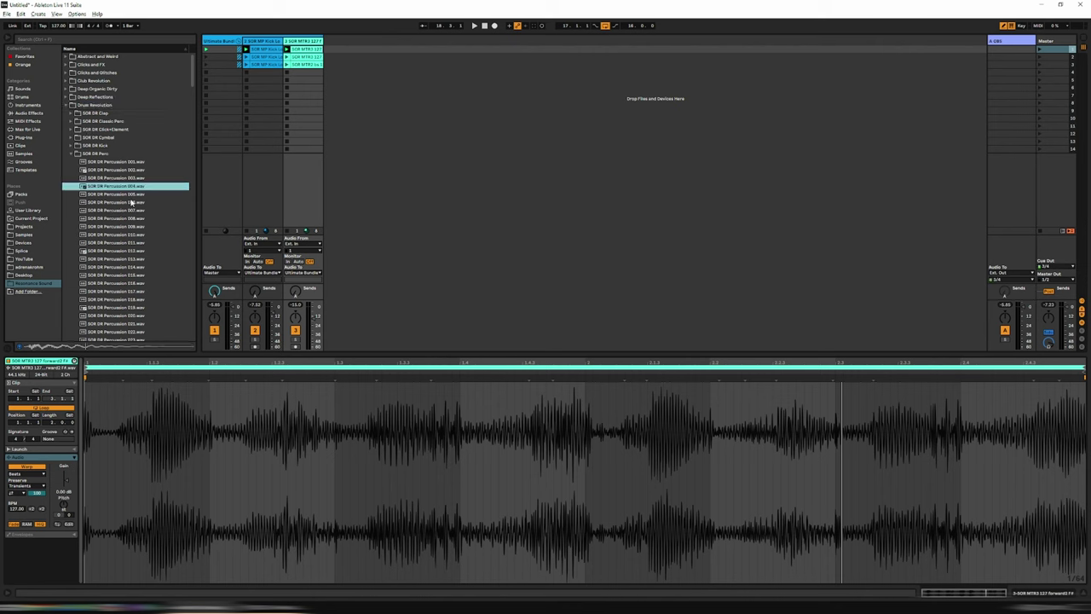
{"action": "left_click", "coordinate": [71, 154]}
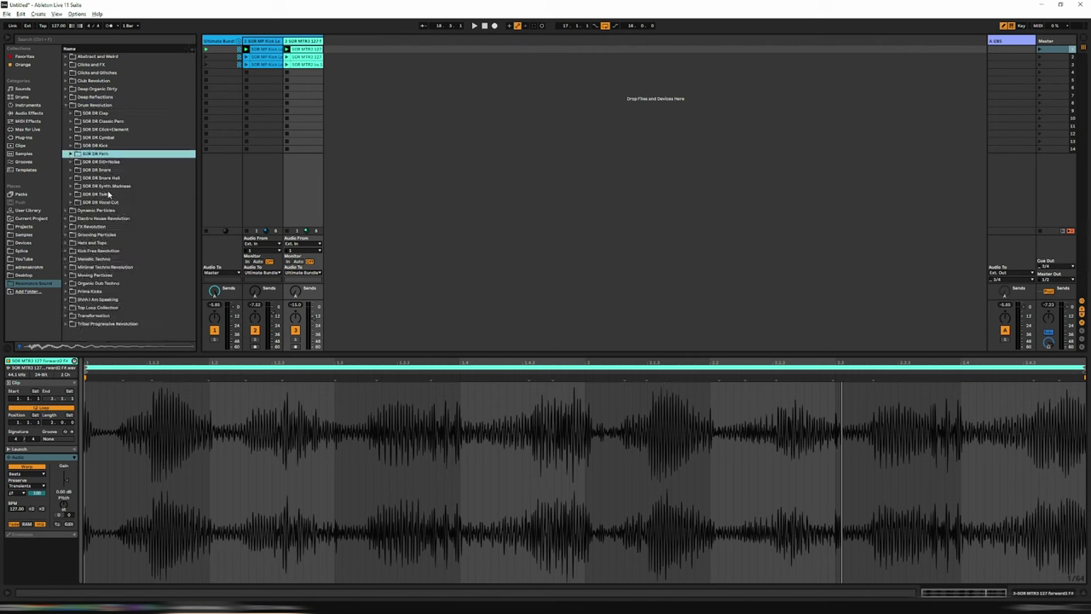
{"action": "left_click", "coordinate": [71, 210]}
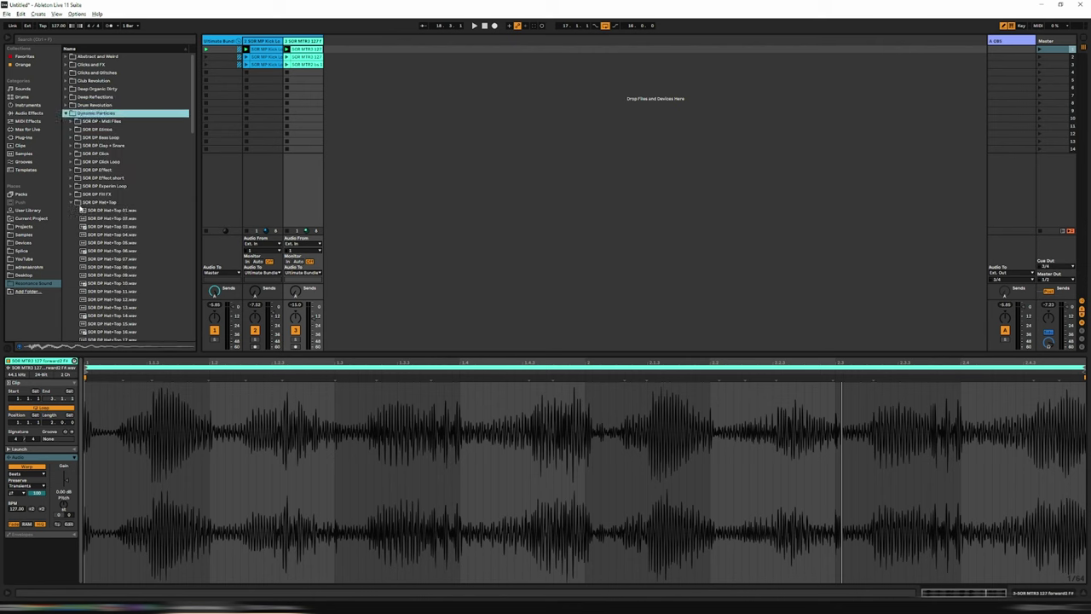
{"action": "left_click", "coordinate": [98, 203]}
{"action": "left_click", "coordinate": [119, 226]}
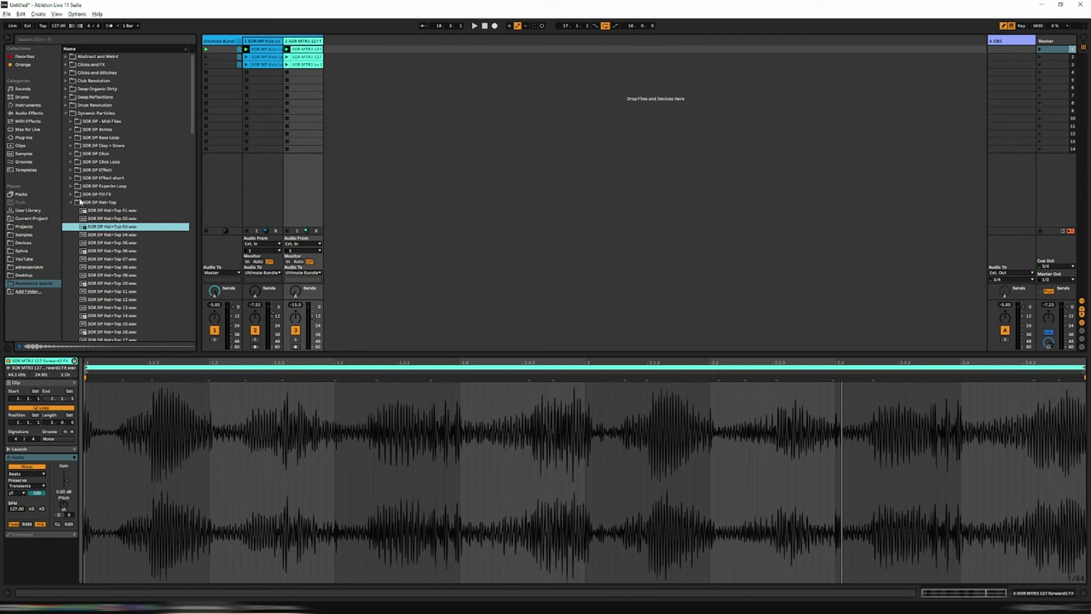
{"action": "left_click", "coordinate": [72, 202]}
- Open Hats and Tops Vol 1 and audition its early loops, including Loop 006 and Loop 014
{"action": "left_click", "coordinate": [65, 255]}
{"action": "left_click", "coordinate": [117, 256]}
{"action": "scroll", "coordinate": [117, 253], "scroll_direction": "down", "scroll_amount": 1}
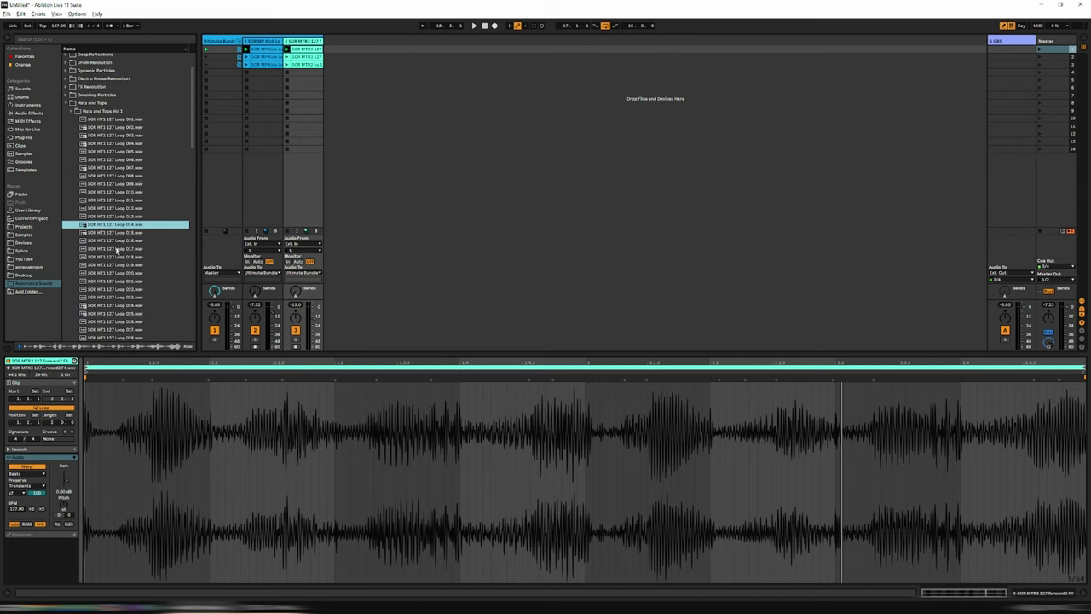
{"action": "left_click", "coordinate": [110, 167]}
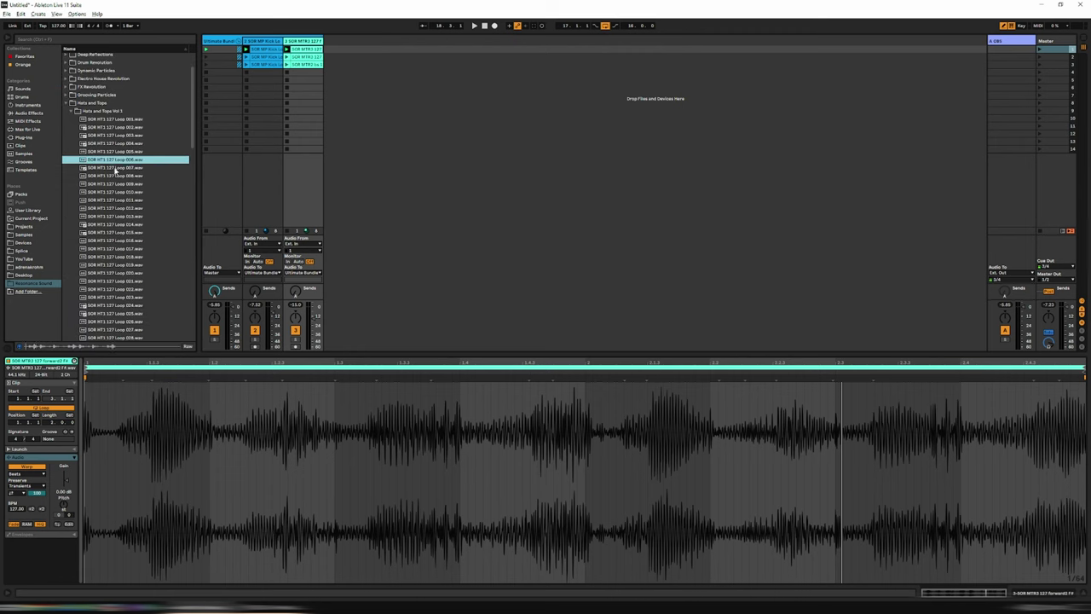
{"action": "left_click", "coordinate": [107, 225]}
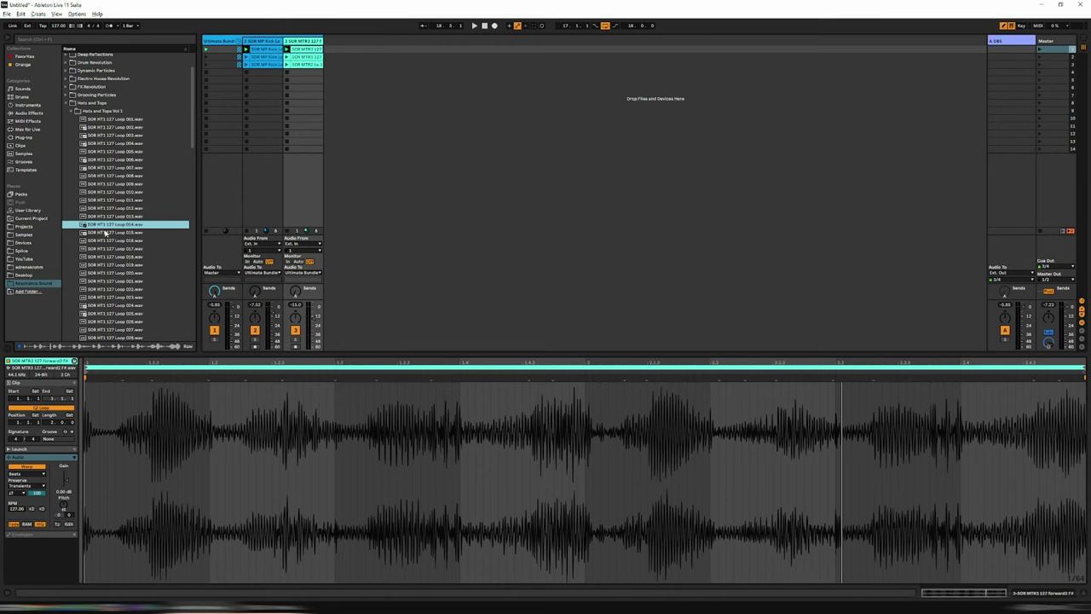
- Add SOR HT1 127 Loop 014.wav to the first slot of a new track inside the Ultimate Bundle group and play scene 1
{"action": "left_click_drag", "start_coordinate": [104, 225], "coordinate": [344, 48]}
{"action": "left_click_drag", "start_coordinate": [344, 41], "coordinate": [321, 41]}
{"action": "left_click", "coordinate": [1040, 48]}
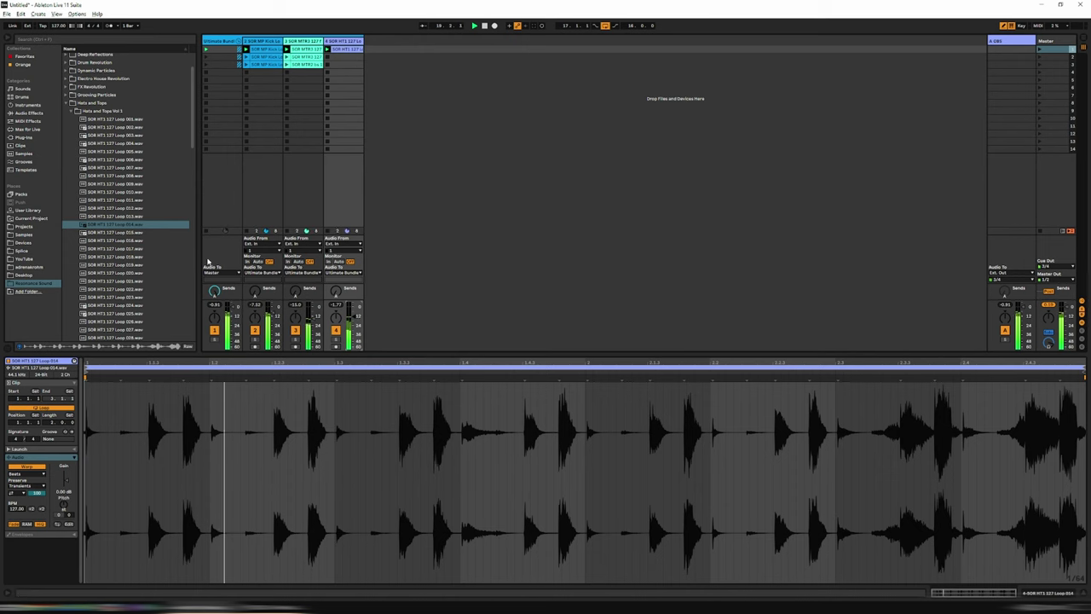
{"action": "key", "text": "space"}
- Audition more Hats and Tops Vol 1 loops, from Loop 015 through Loop 035
{"action": "left_click", "coordinate": [117, 232]}
{"action": "left_click", "coordinate": [124, 273]}
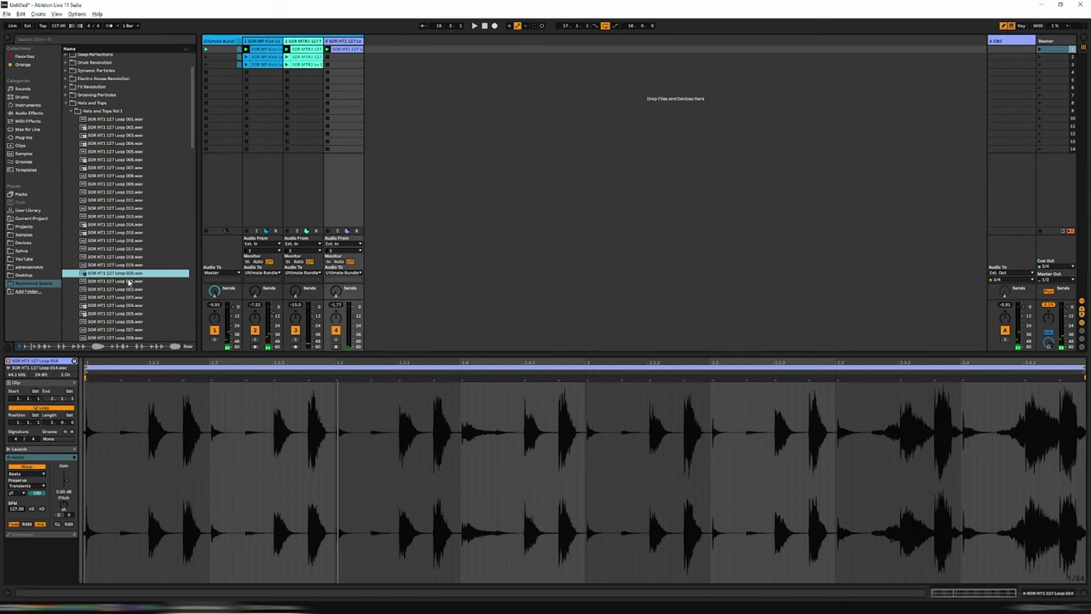
{"action": "key", "text": "Down"}
{"action": "key", "text": "Down"}
{"action": "scroll", "coordinate": [127, 282], "scroll_direction": "down", "scroll_amount": 2}
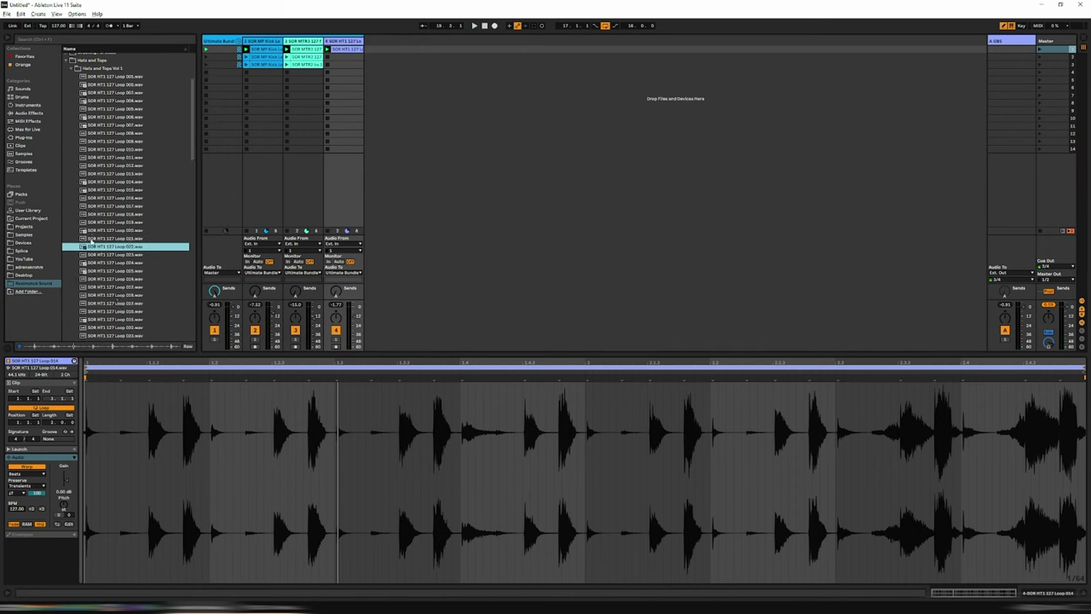
{"action": "left_click", "coordinate": [128, 292]}
{"action": "scroll", "coordinate": [128, 289], "scroll_direction": "down", "scroll_amount": 2}
{"action": "left_click", "coordinate": [128, 284]}
{"action": "scroll", "coordinate": [128, 286], "scroll_direction": "down", "scroll_amount": 2}
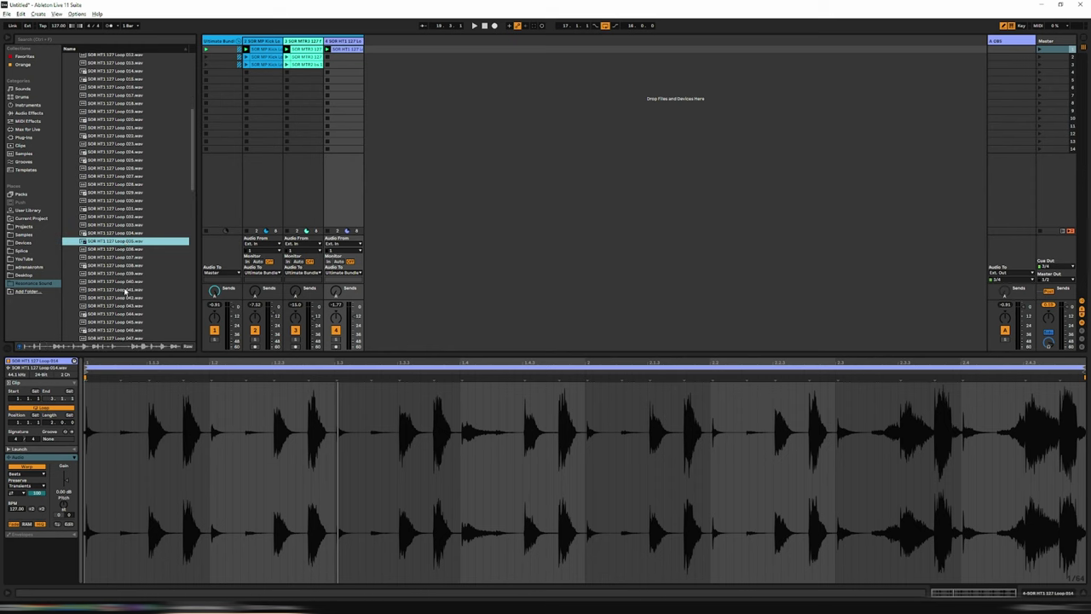
- Audition the Hats and Tops Vol 1 loops from Loop 041 through Loop 068
{"action": "left_click", "coordinate": [119, 292]}
{"action": "scroll", "coordinate": [117, 281], "scroll_direction": "down", "scroll_amount": 4}
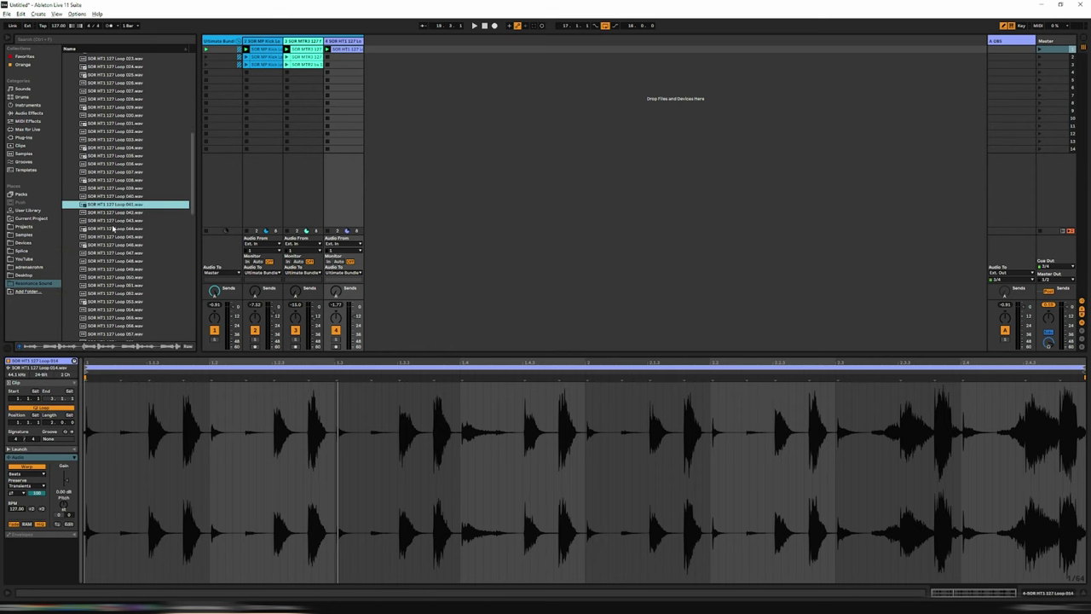
{"action": "left_click", "coordinate": [119, 228]}
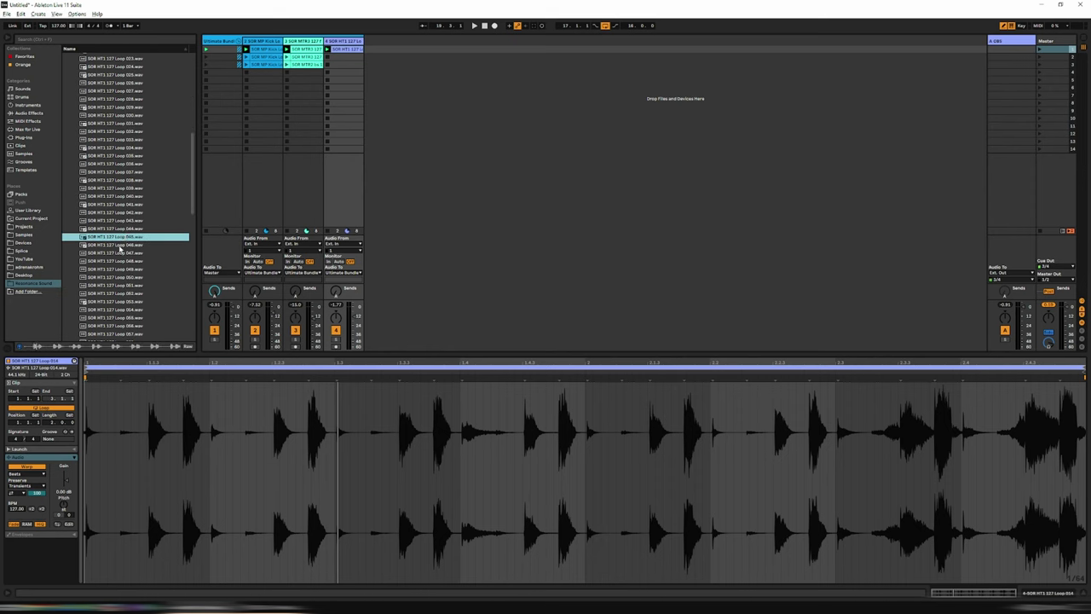
{"action": "left_click", "coordinate": [116, 254]}
{"action": "left_click", "coordinate": [109, 302]}
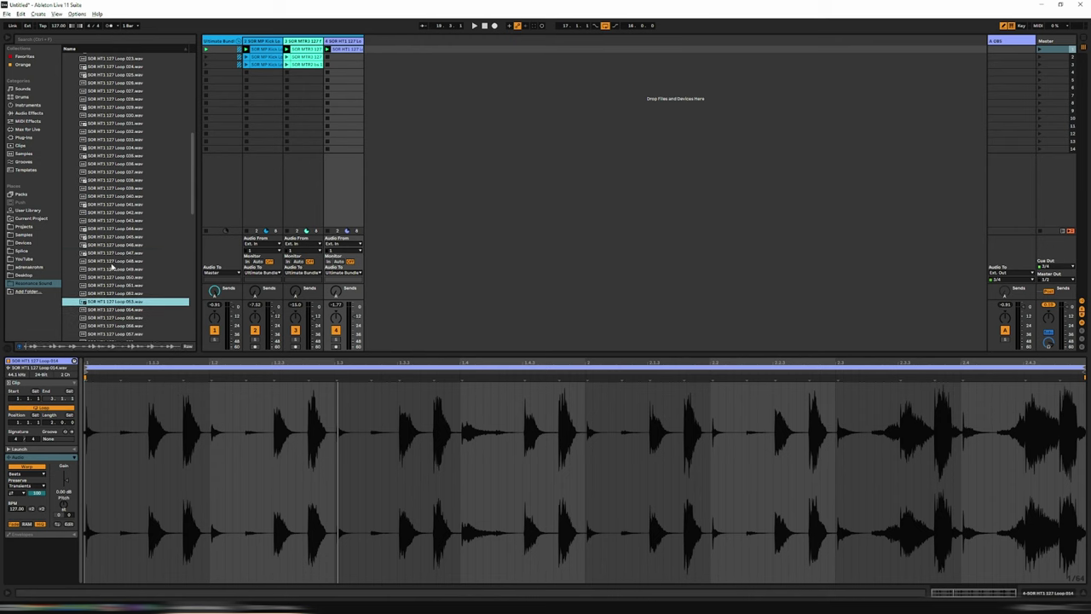
{"action": "scroll", "coordinate": [119, 281], "scroll_direction": "down", "scroll_amount": 3}
{"action": "left_click", "coordinate": [122, 273]}
{"action": "scroll", "coordinate": [120, 277], "scroll_direction": "down", "scroll_amount": 3}
{"action": "left_click", "coordinate": [112, 254]}
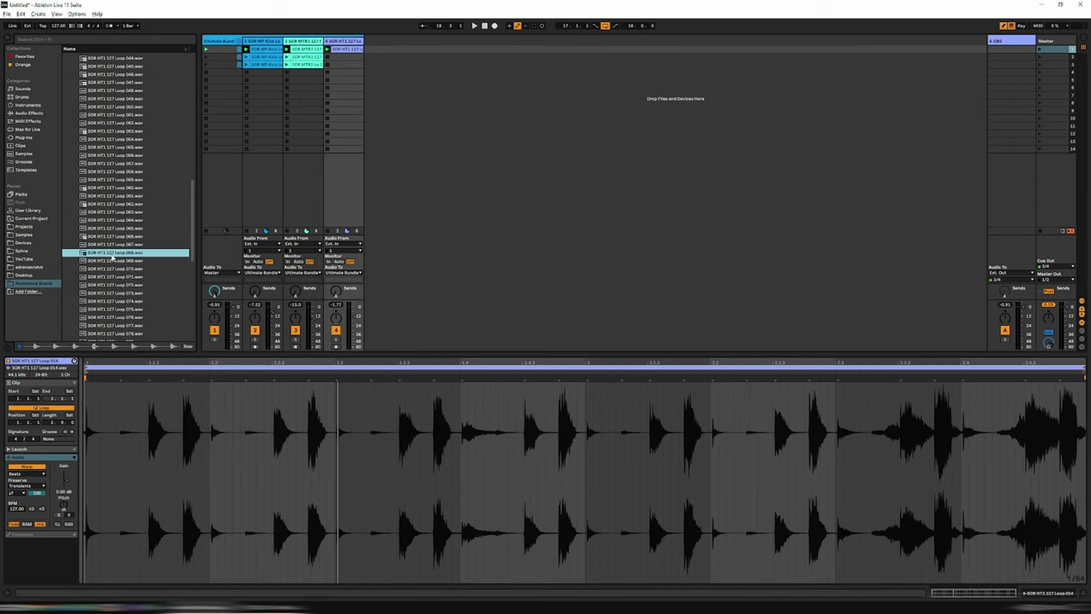
- Add SOR HT1 127 Loop 068.wav to the hats track's second slot and launch scene 2
{"action": "left_click_drag", "start_coordinate": [114, 257], "coordinate": [367, 51]}
{"action": "left_click", "coordinate": [1040, 57]}
- Duplicate the hats track and layer Loop 068 with Loop 014 in scene 1, clearing the second slot on both tracks
{"action": "right_click", "coordinate": [359, 40]}
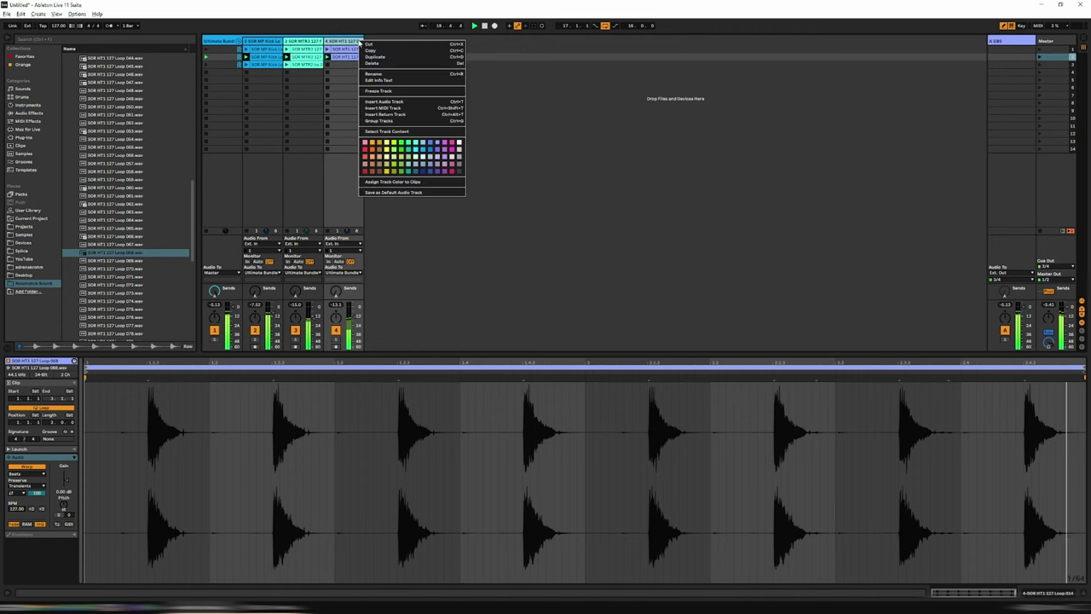
{"action": "left_click", "coordinate": [373, 57]}
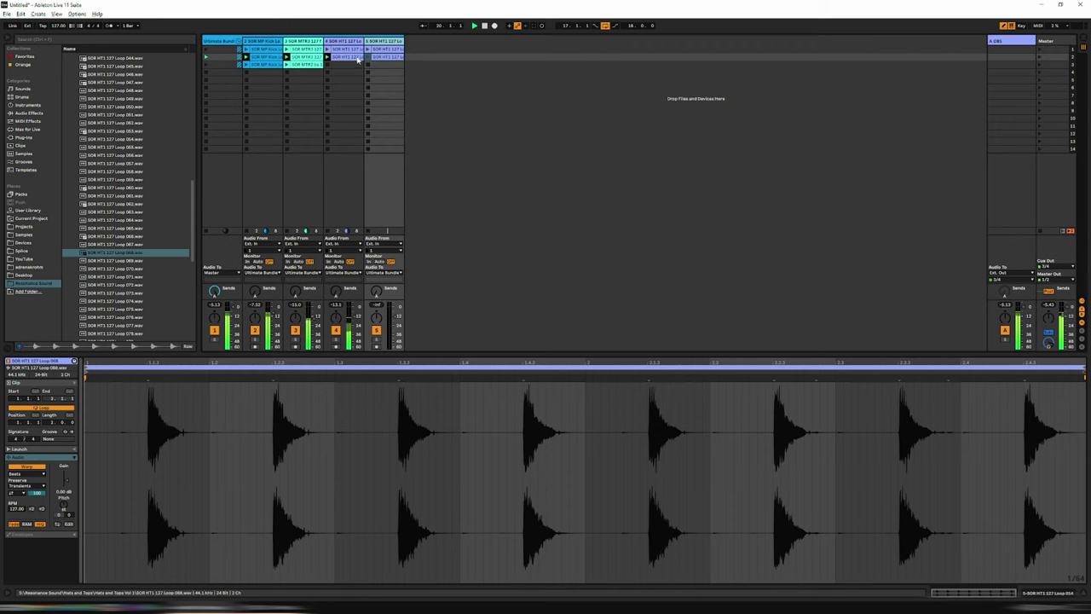
{"action": "left_click", "coordinate": [345, 49]}
{"action": "left_click", "coordinate": [379, 57]}
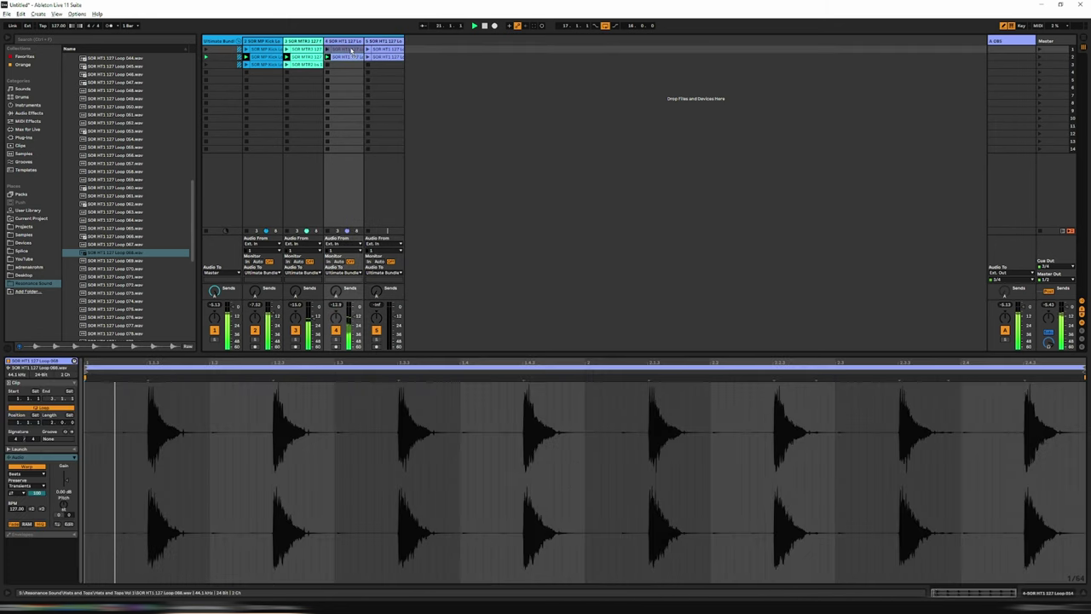
{"action": "key", "text": "Delete"}
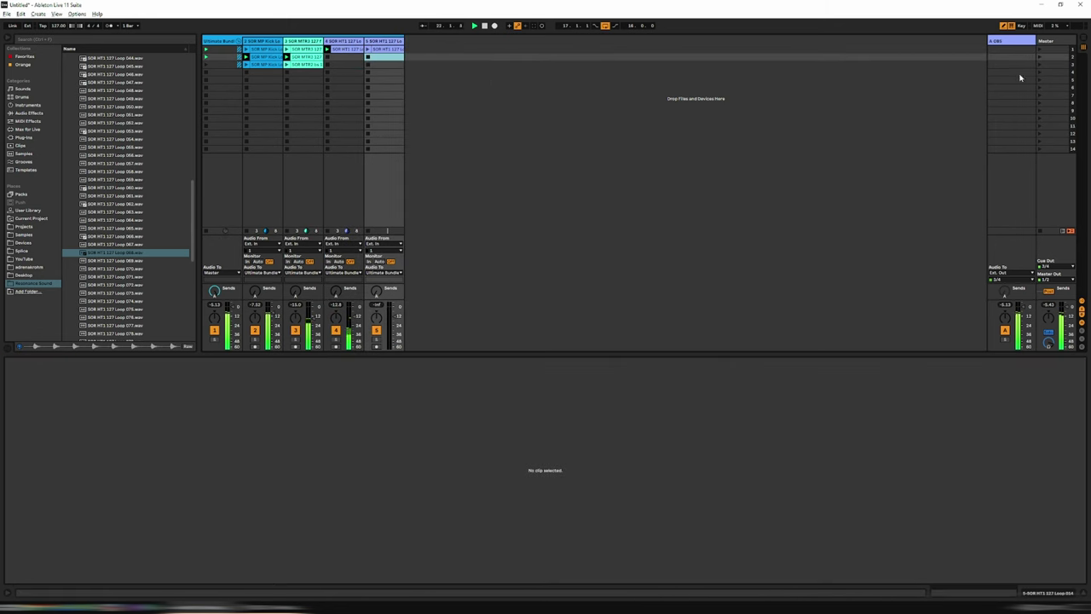
- Play scene 1 with both hat loops and look through the remaining Hats and Tops folders and sample packs
{"action": "left_click", "coordinate": [1040, 49]}
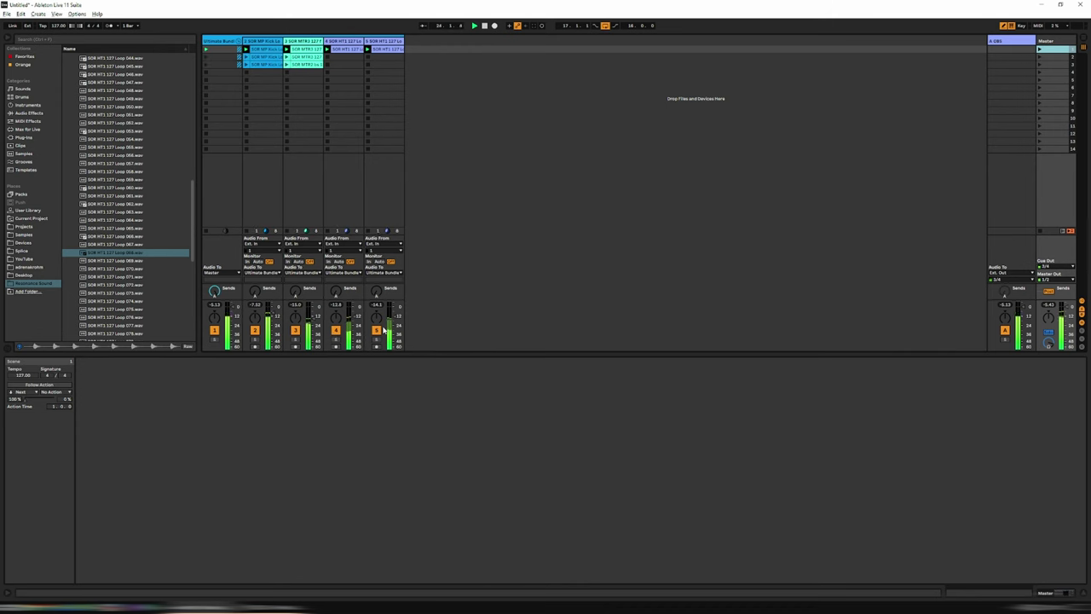
{"action": "scroll", "coordinate": [160, 257], "scroll_direction": "down", "scroll_amount": 8}
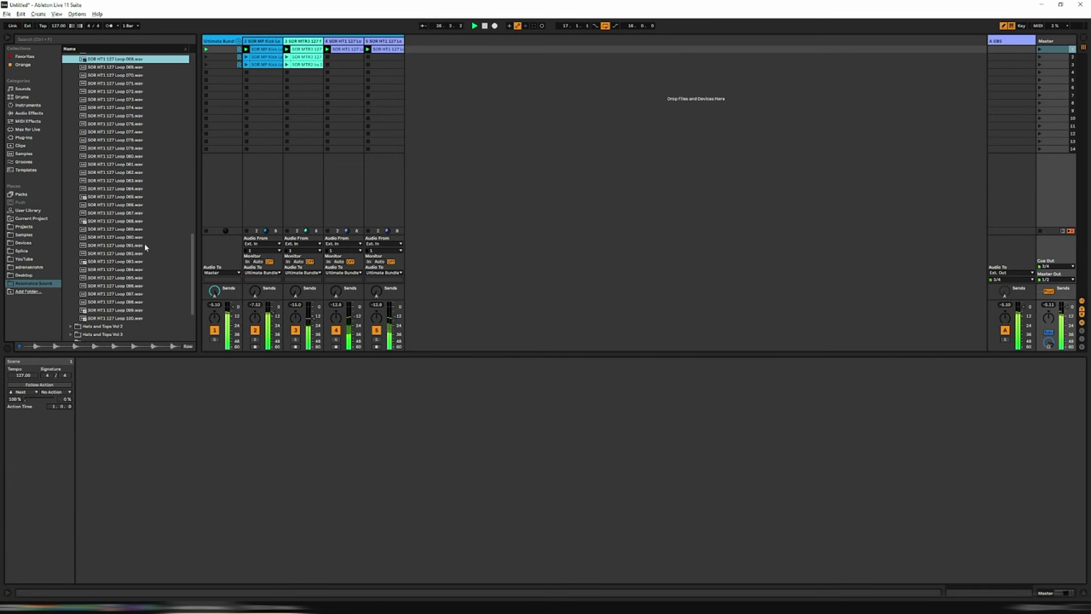
{"action": "scroll", "coordinate": [141, 252], "scroll_direction": "down", "scroll_amount": 3}
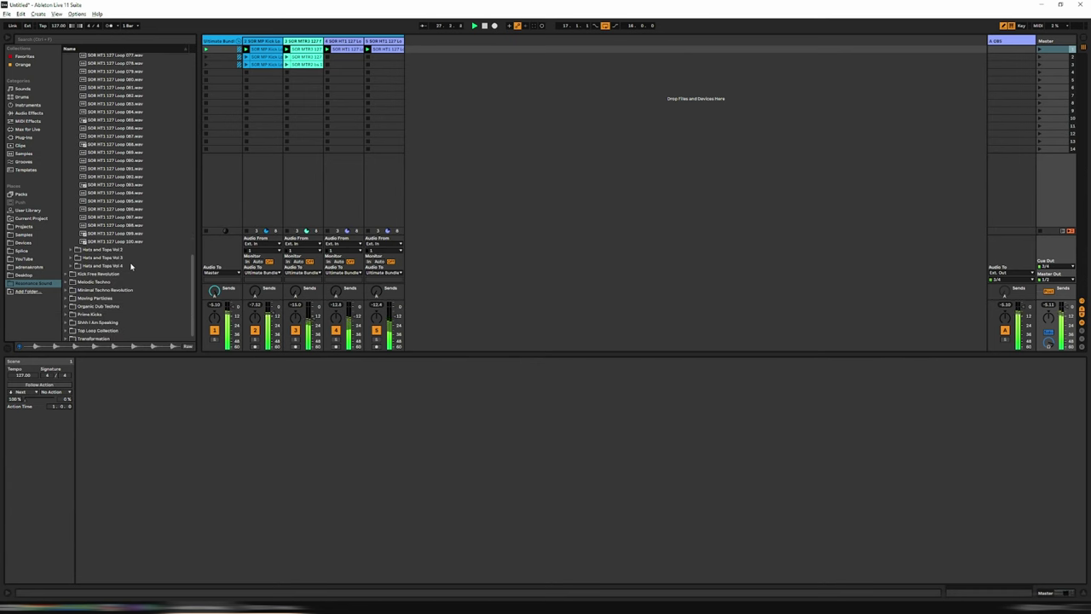
{"action": "scroll", "coordinate": [122, 277], "scroll_direction": "up", "scroll_amount": 20}
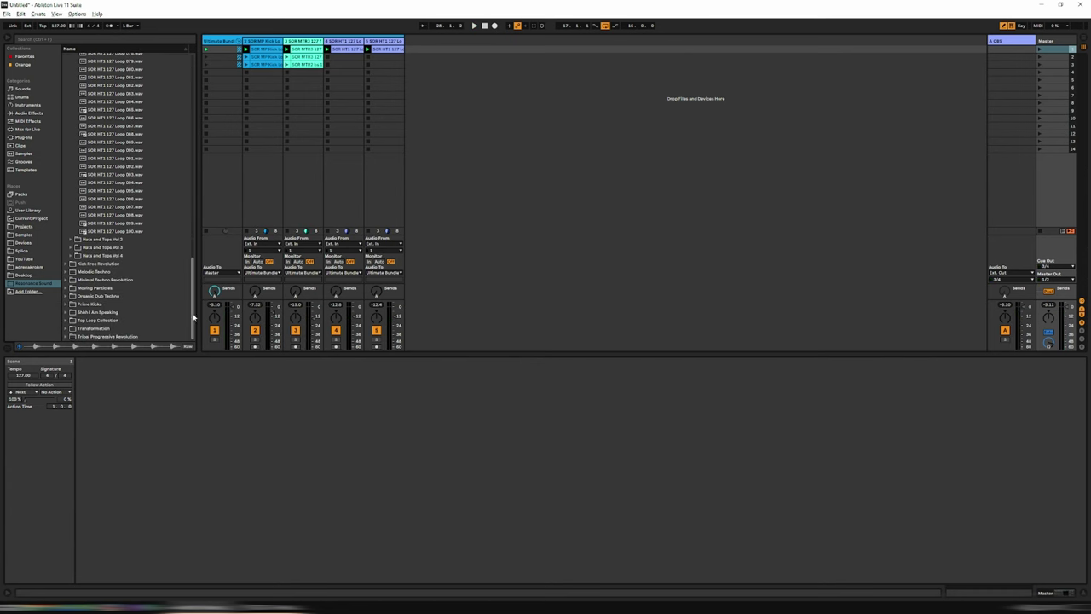
- Open the Moving Particles pack's SOR MP Clap+Snare folder and audition its samples
{"action": "left_click", "coordinate": [65, 147]}
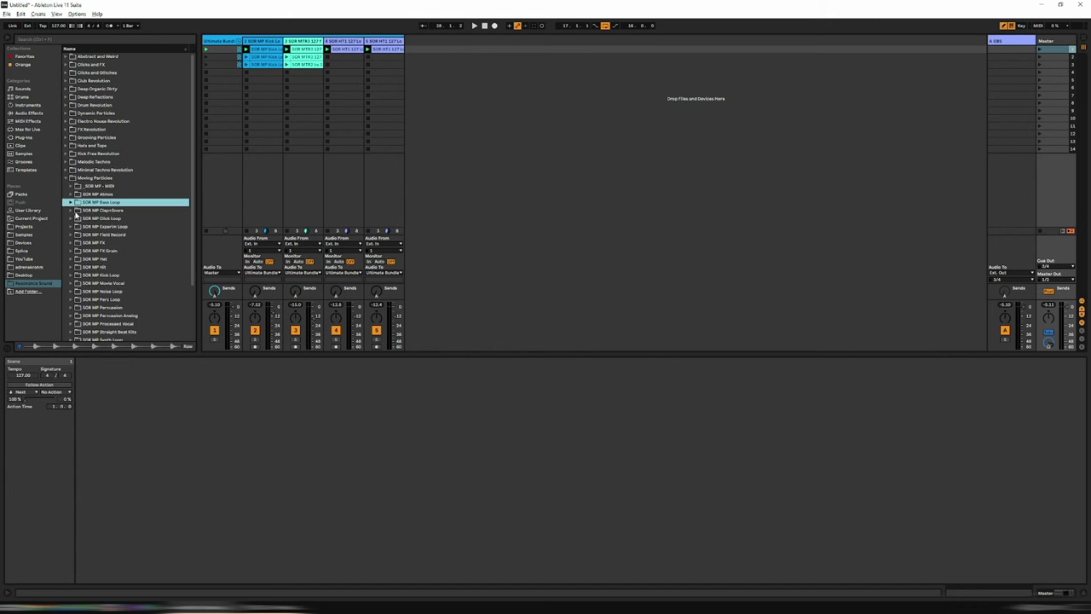
{"action": "left_click", "coordinate": [72, 211]}
{"action": "left_click", "coordinate": [124, 225]}
{"action": "left_click", "coordinate": [125, 243]}
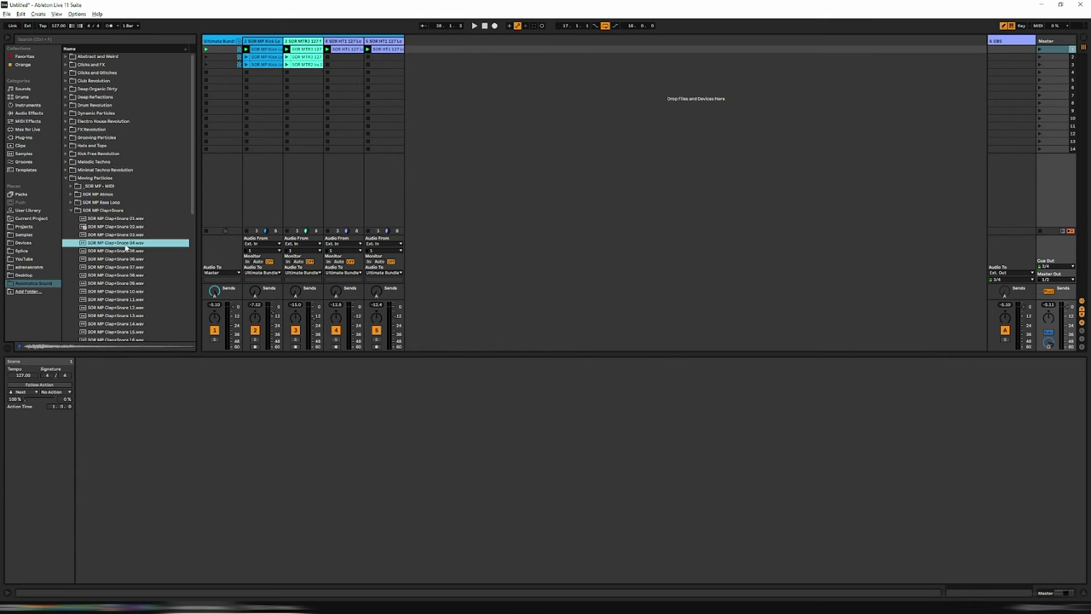
{"action": "scroll", "coordinate": [126, 248], "scroll_direction": "down", "scroll_amount": 3}
{"action": "left_click", "coordinate": [120, 256]}
{"action": "scroll", "coordinate": [120, 255], "scroll_direction": "down", "scroll_amount": 3}
{"action": "left_click", "coordinate": [116, 223]}
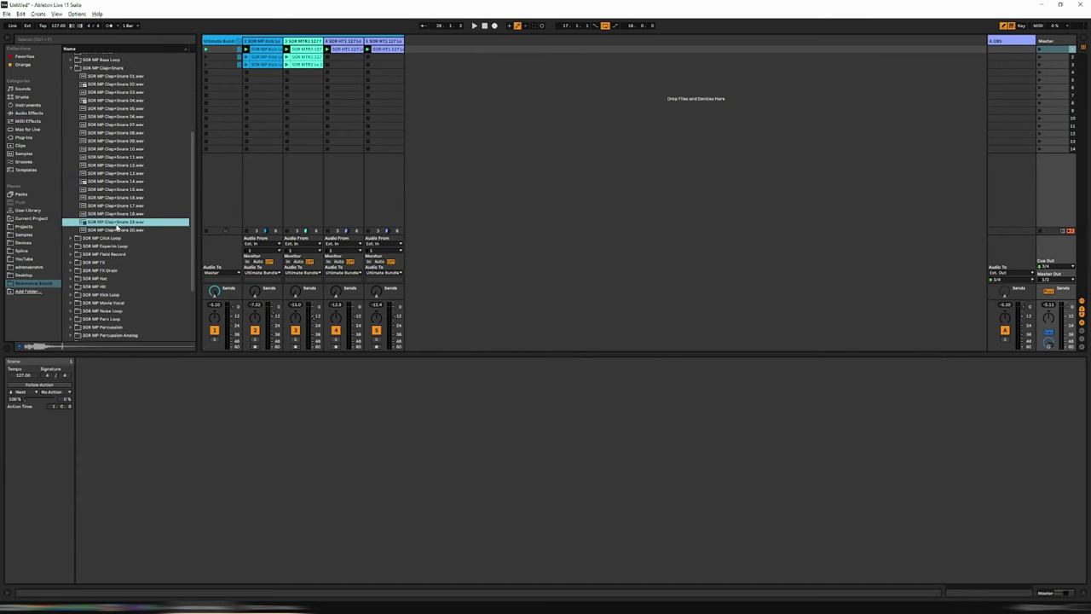
{"action": "left_click", "coordinate": [117, 229]}
{"action": "left_click", "coordinate": [116, 213]}
{"action": "left_click", "coordinate": [116, 197]}
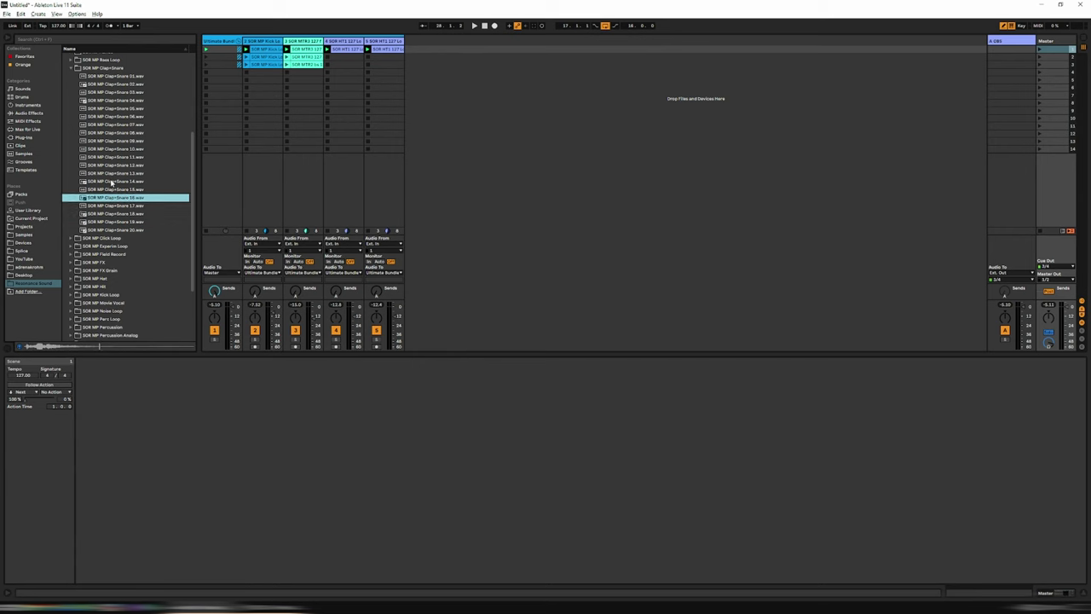
{"action": "left_click", "coordinate": [111, 183]}
{"action": "left_click", "coordinate": [112, 157]}
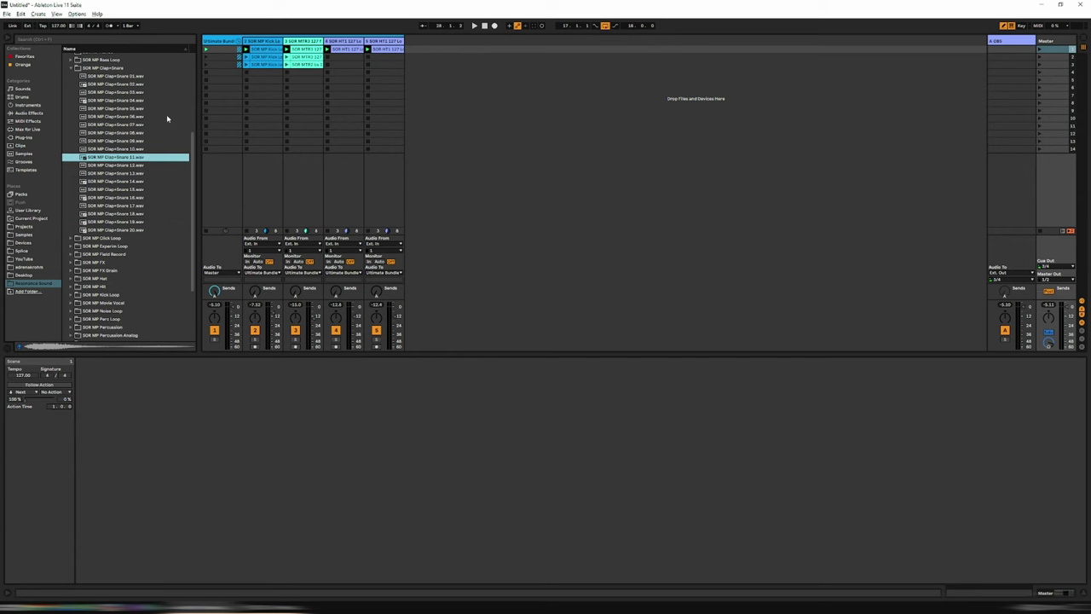
- Insert a MIDI track after the two hat tracks and load an empty Simpler on it
{"action": "left_click", "coordinate": [379, 49]}
{"action": "right_click", "coordinate": [385, 41]}
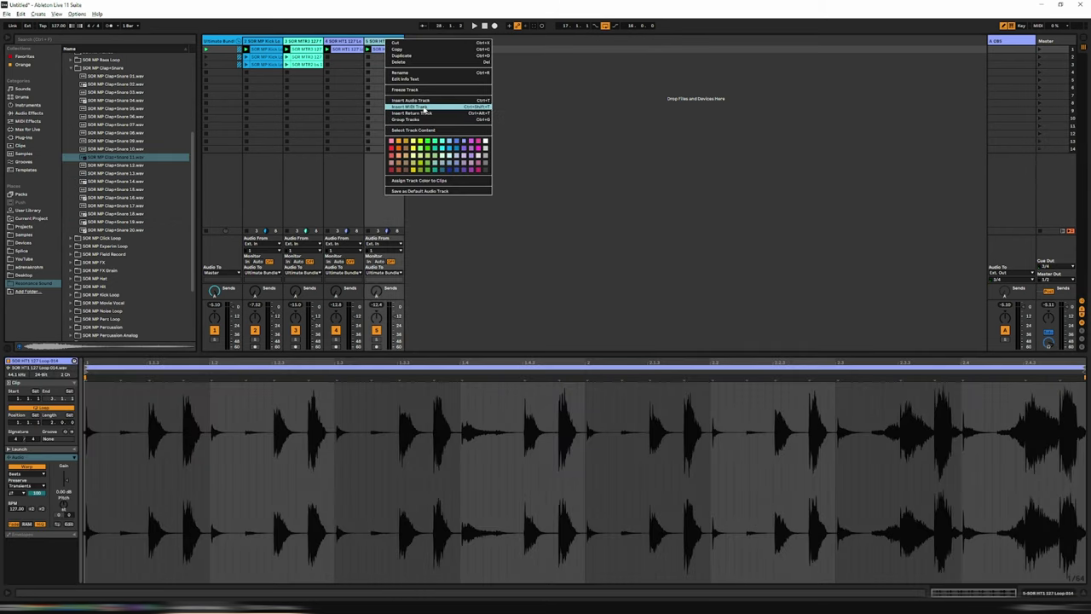
{"action": "left_click", "coordinate": [426, 108]}
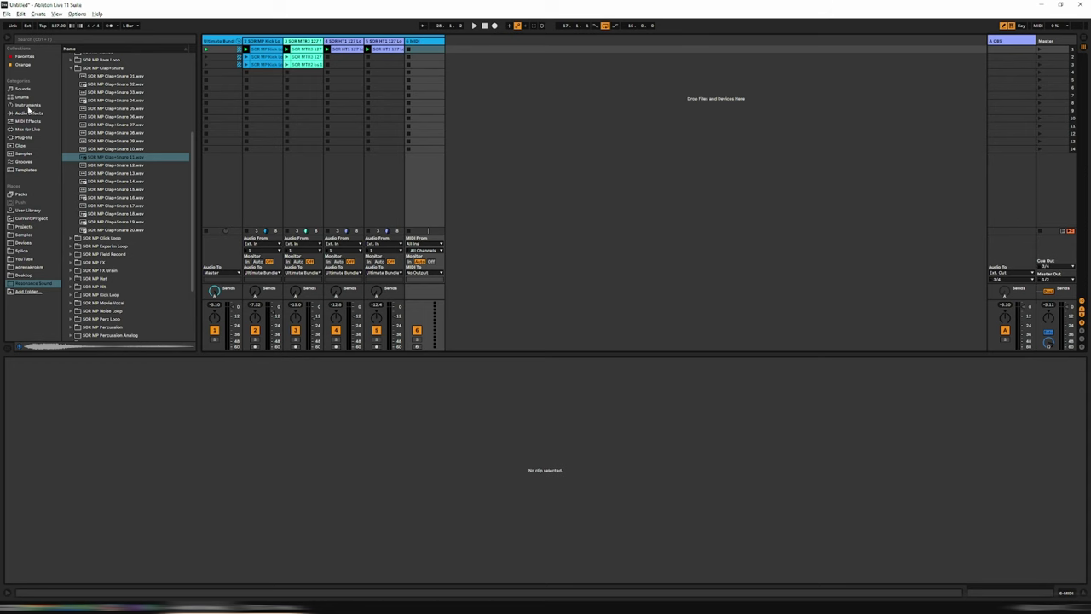
{"action": "left_click", "coordinate": [29, 106]}
{"action": "left_click", "coordinate": [93, 146]}
{"action": "left_click", "coordinate": [218, 449]}
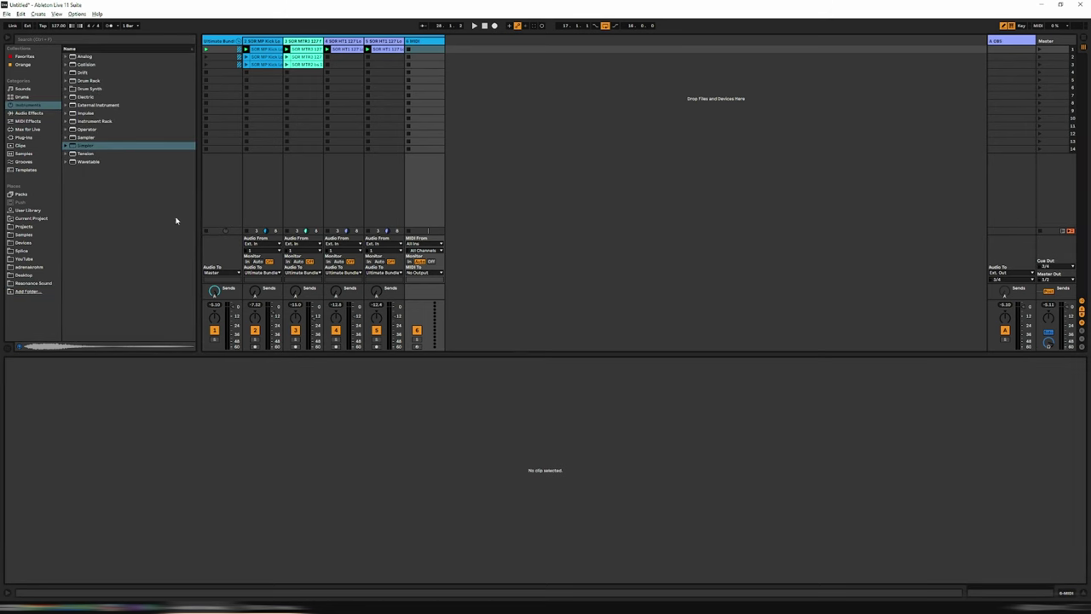
{"action": "double_click", "coordinate": [97, 146]}
- Create a one-bar MIDI clip in the Simpler track's first slot with eighth-note C3 hits on beats 2 and 4
{"action": "double_click", "coordinate": [423, 49]}
{"action": "left_click", "coordinate": [384, 525]}
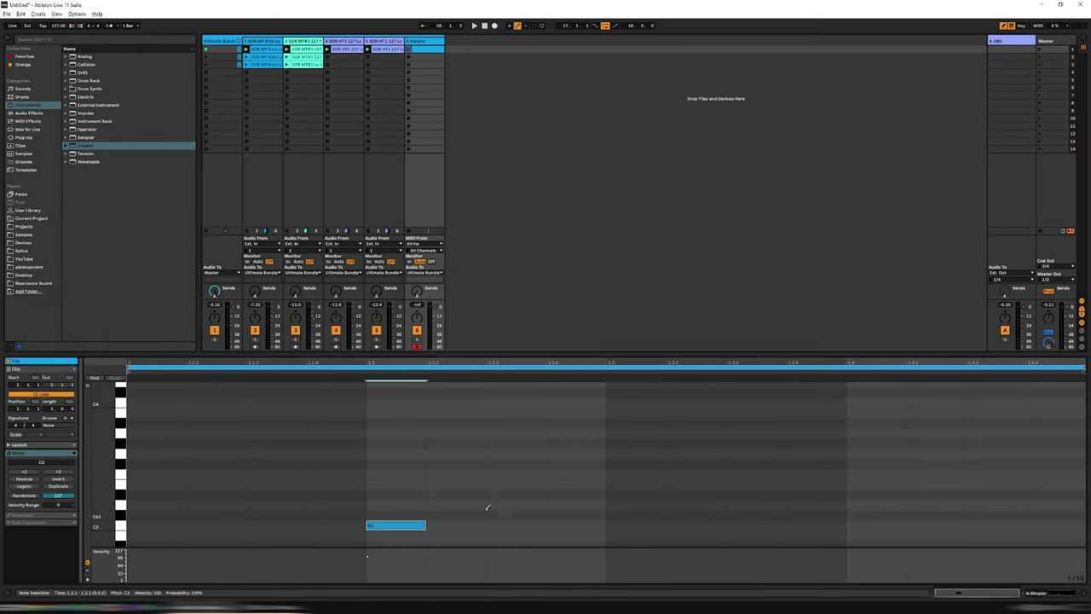
{"action": "key", "text": "shift+Right"}
{"action": "key", "text": "ctrl+d"}
{"action": "key", "text": "Right"}
{"action": "key", "text": "Right"}
{"action": "key", "text": "Right"}
{"action": "key", "text": "Right"}
{"action": "key", "text": "Right"}
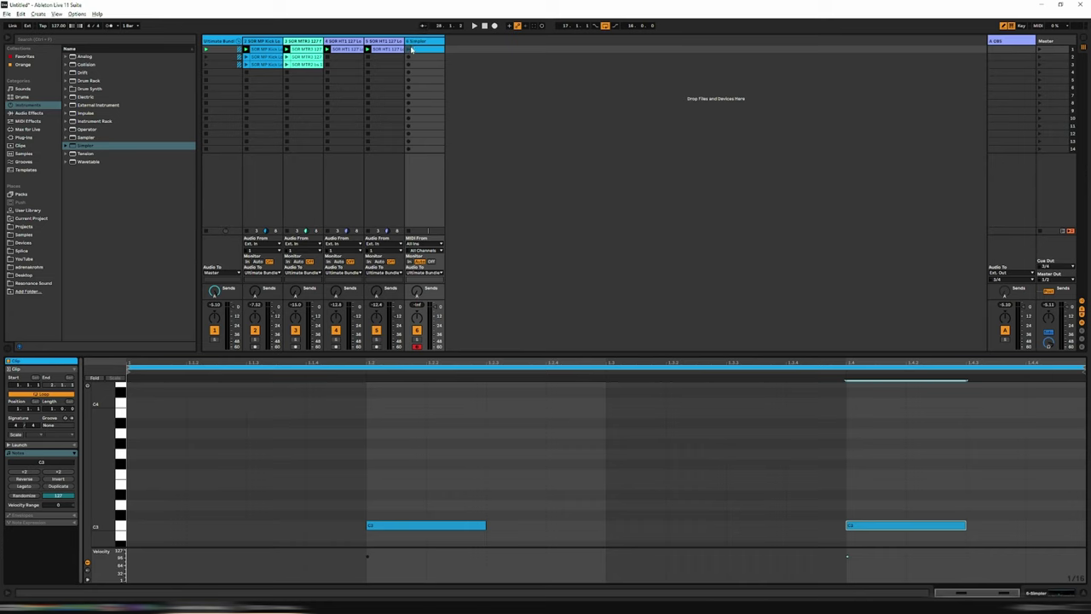
- Compare the Clap+Snare samples, load SOR MP Clap+Snare 14.wav into Simpler and launch scene 1
{"action": "left_click", "coordinate": [415, 40]}
{"action": "left_click", "coordinate": [32, 283]}
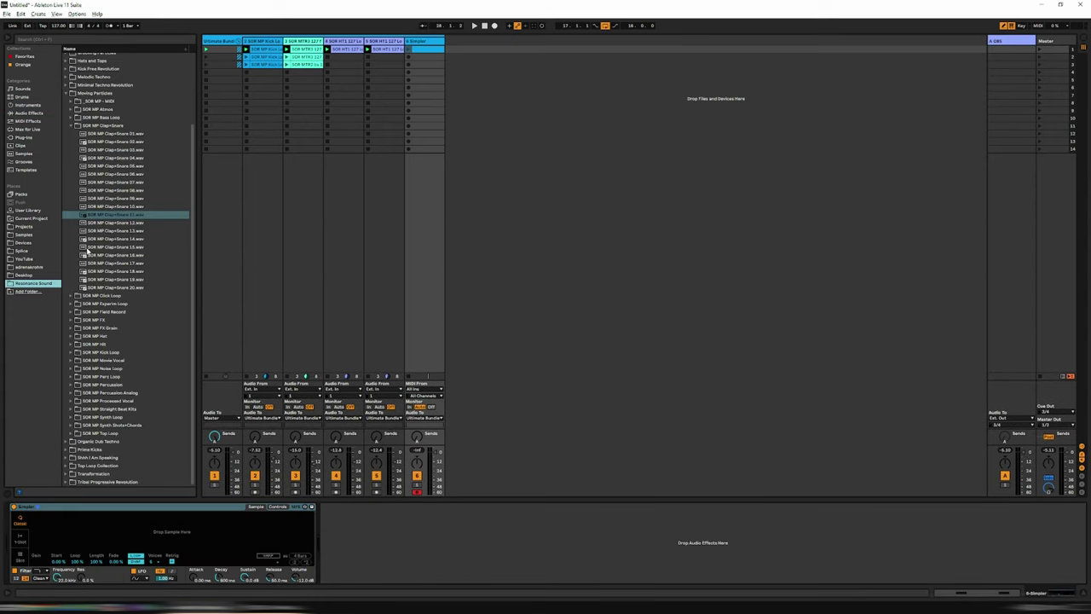
{"action": "left_click", "coordinate": [115, 215]}
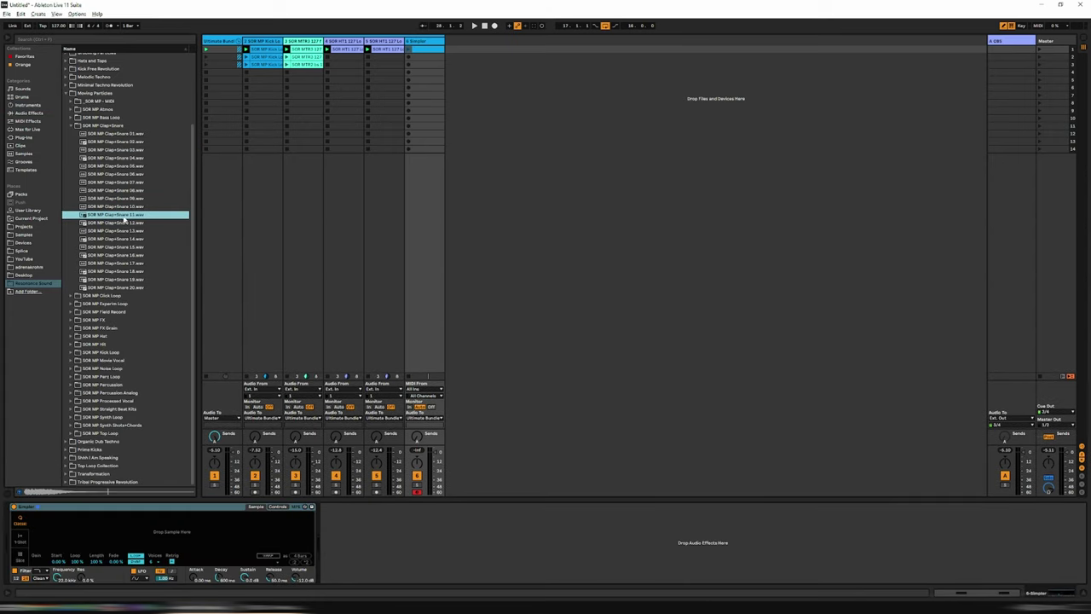
{"action": "left_click", "coordinate": [128, 271]}
{"action": "key", "text": "Down"}
{"action": "key", "text": "Down"}
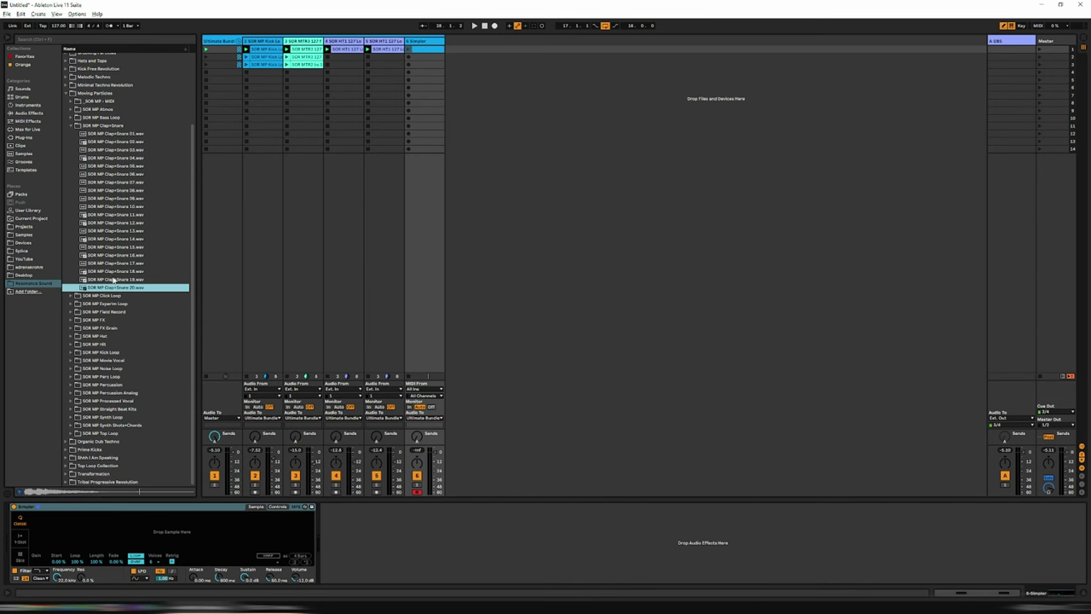
{"action": "left_click", "coordinate": [107, 255]}
{"action": "left_click", "coordinate": [101, 239]}
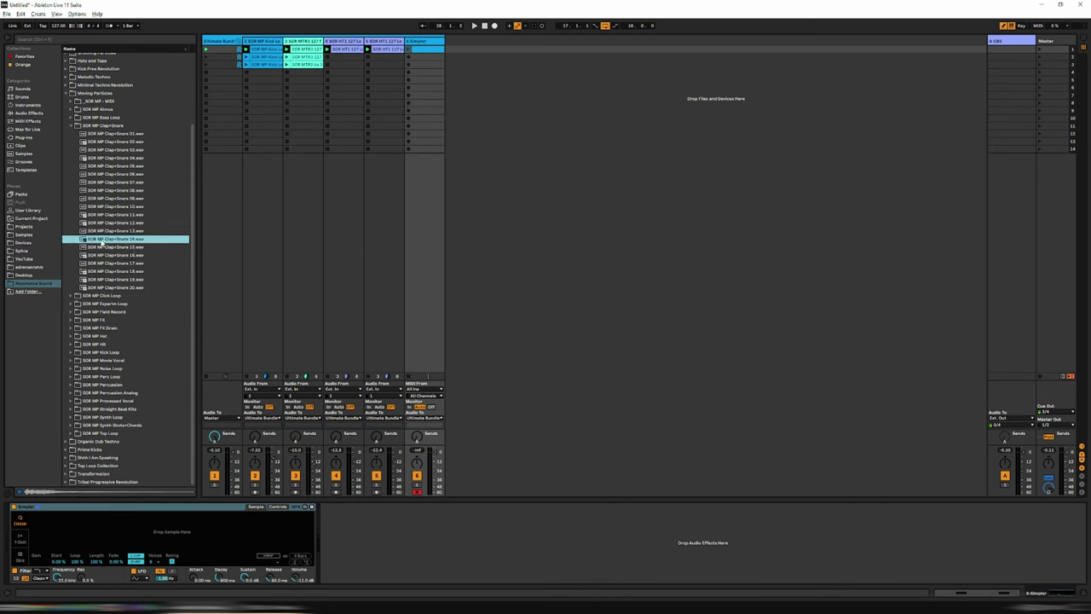
{"action": "left_click_drag", "start_coordinate": [101, 241], "coordinate": [296, 503]}
{"action": "left_click", "coordinate": [1037, 53]}
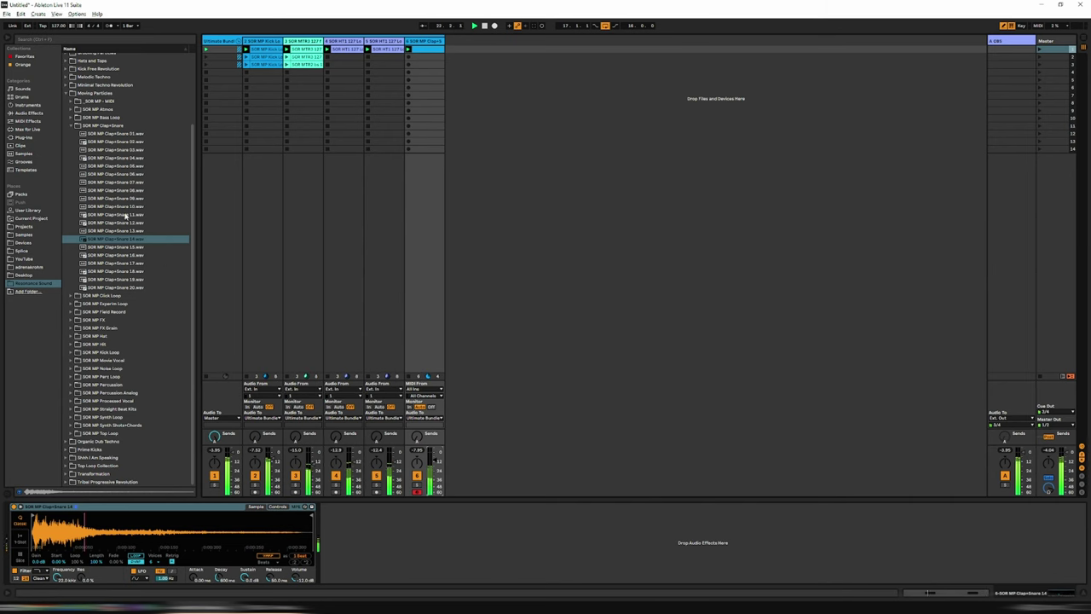
- Audition SOR MP Clap+Snare samples 04, 05 and 07
{"action": "left_click", "coordinate": [118, 182]}
{"action": "left_click", "coordinate": [116, 158]}
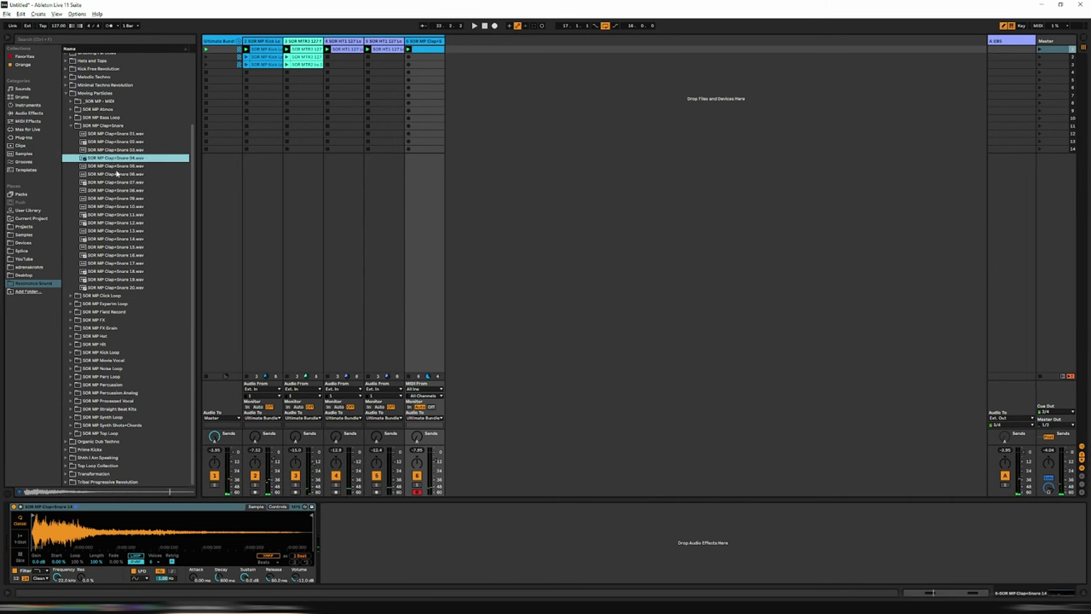
{"action": "left_click", "coordinate": [108, 166]}
{"action": "left_click", "coordinate": [108, 181]}
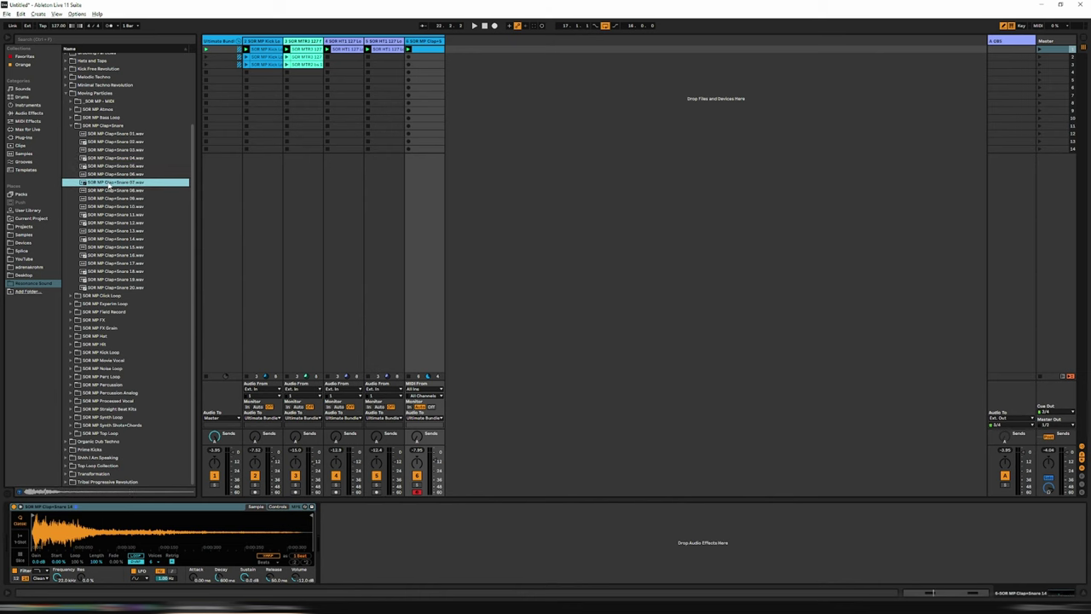
- Audition samples from the SOR MP Click Loop and SOR MP Percussion Analog folders
{"action": "left_click", "coordinate": [72, 296]}
{"action": "left_click", "coordinate": [124, 250]}
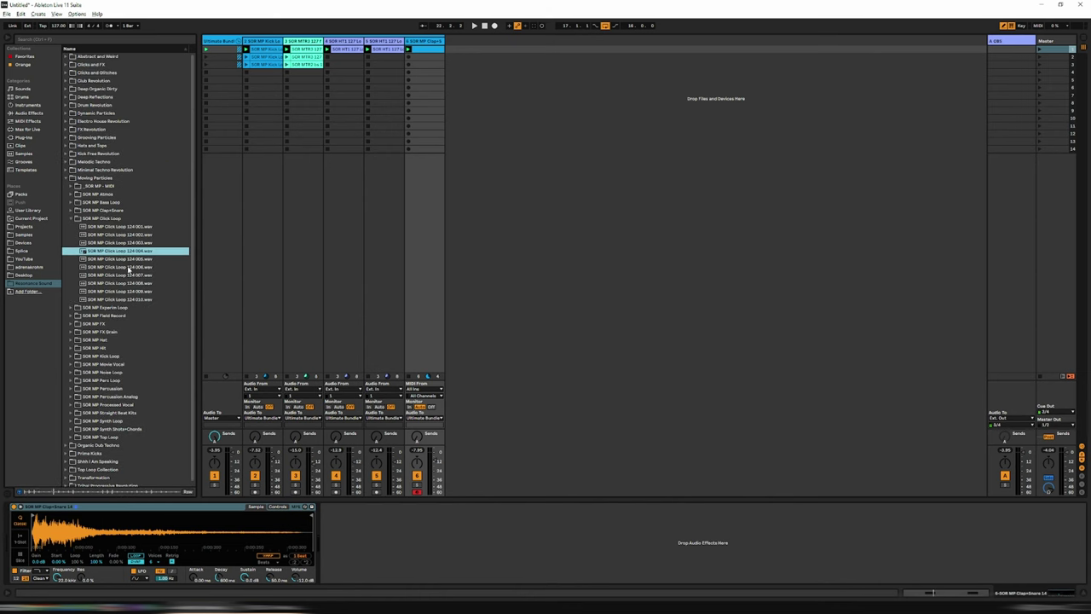
{"action": "left_click", "coordinate": [120, 292]}
{"action": "left_click", "coordinate": [125, 299]}
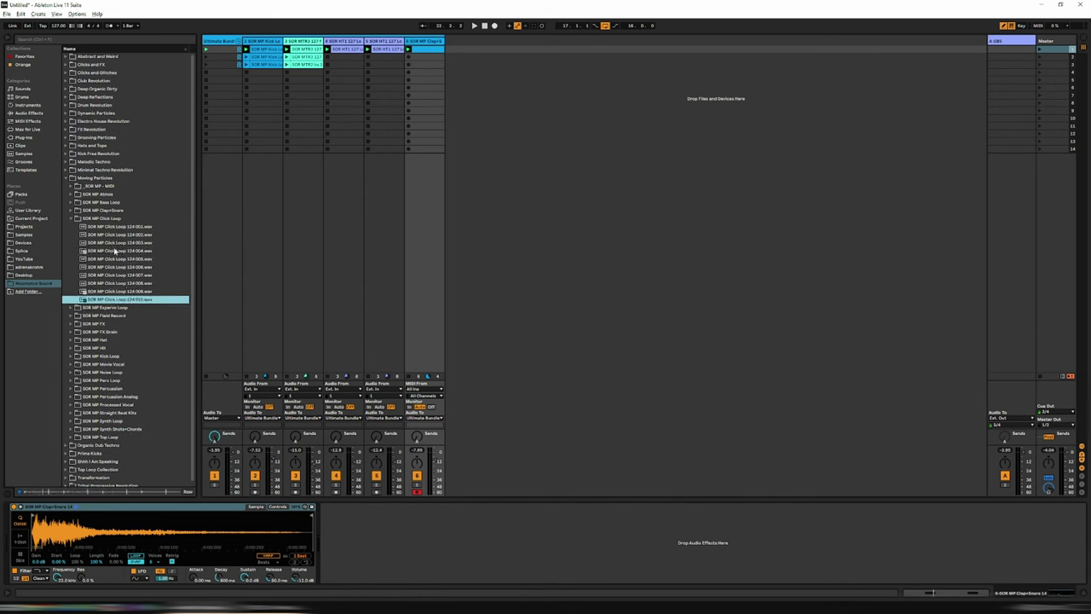
{"action": "left_click", "coordinate": [120, 244]}
{"action": "scroll", "coordinate": [95, 311], "scroll_direction": "down", "scroll_amount": 1}
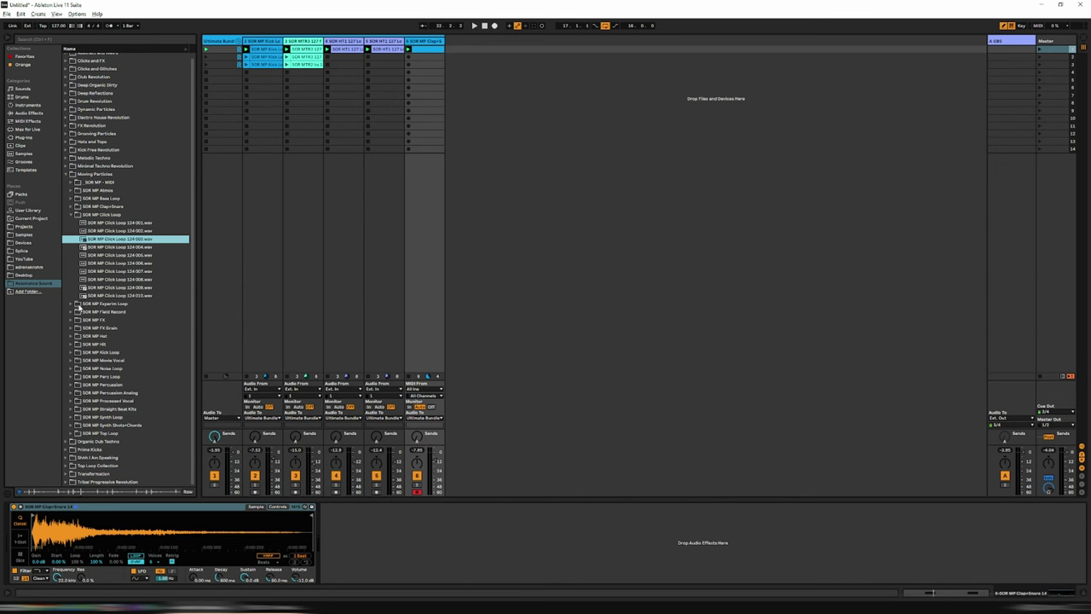
{"action": "left_click", "coordinate": [71, 392]}
{"action": "left_click", "coordinate": [119, 380]}
{"action": "scroll", "coordinate": [134, 350], "scroll_direction": "down", "scroll_amount": 2}
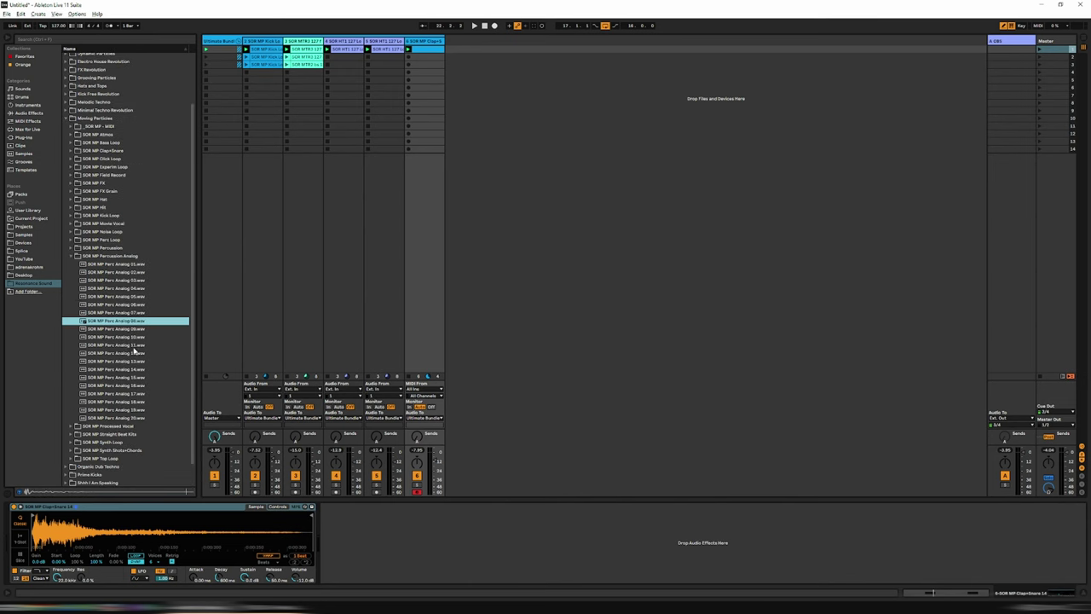
{"action": "scroll", "coordinate": [134, 350], "scroll_direction": "down", "scroll_amount": 1}
- Open the SOR MP Synth Loop folder and audition its loops down to SOR MP Synth Loop 124 13 F#.wav
{"action": "left_click", "coordinate": [71, 416]}
{"action": "scroll", "coordinate": [104, 383], "scroll_direction": "down", "scroll_amount": 2}
{"action": "key", "text": "Down"}
{"action": "key", "text": "Down"}
{"action": "key", "text": "Down"}
{"action": "key", "text": "Down"}
{"action": "key", "text": "Down"}
{"action": "key", "text": "Down"}
{"action": "key", "text": "Down"}
{"action": "key", "text": "Down"}
{"action": "key", "text": "Down"}
{"action": "key", "text": "Down"}
{"action": "key", "text": "Down"}
{"action": "key", "text": "Down"}
{"action": "key", "text": "Down"}
{"action": "scroll", "coordinate": [128, 391], "scroll_direction": "down", "scroll_amount": 1}
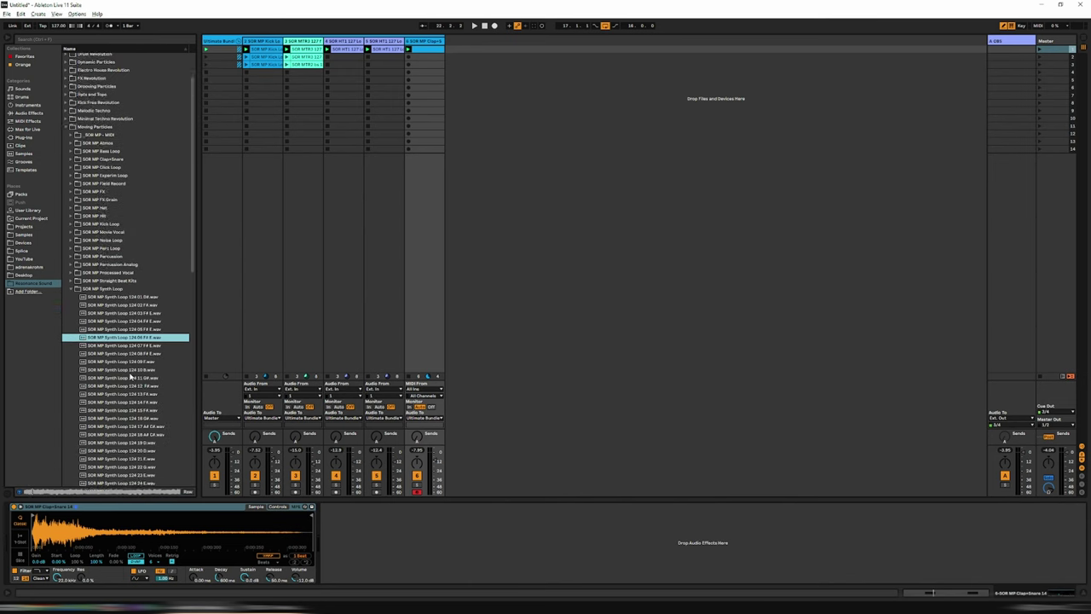
{"action": "scroll", "coordinate": [141, 384], "scroll_direction": "down", "scroll_amount": 2}
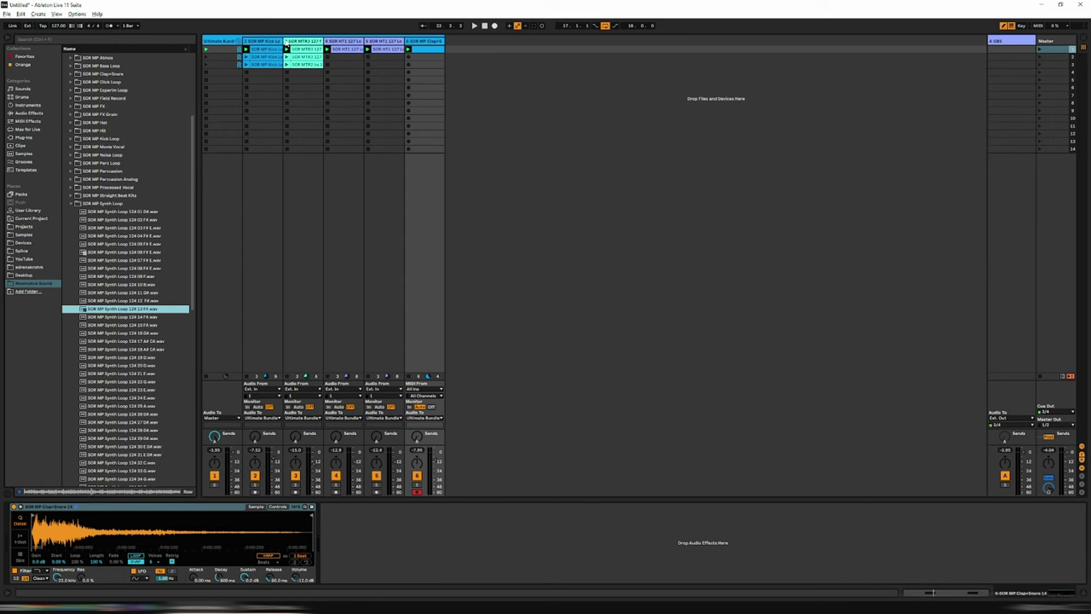
- Widen the bass track to read its clip keys, add SOR MP Synth Loop 124 13 F#.wav on a new track and launch scene 1
{"action": "left_click_drag", "start_coordinate": [322, 43], "coordinate": [363, 42]}
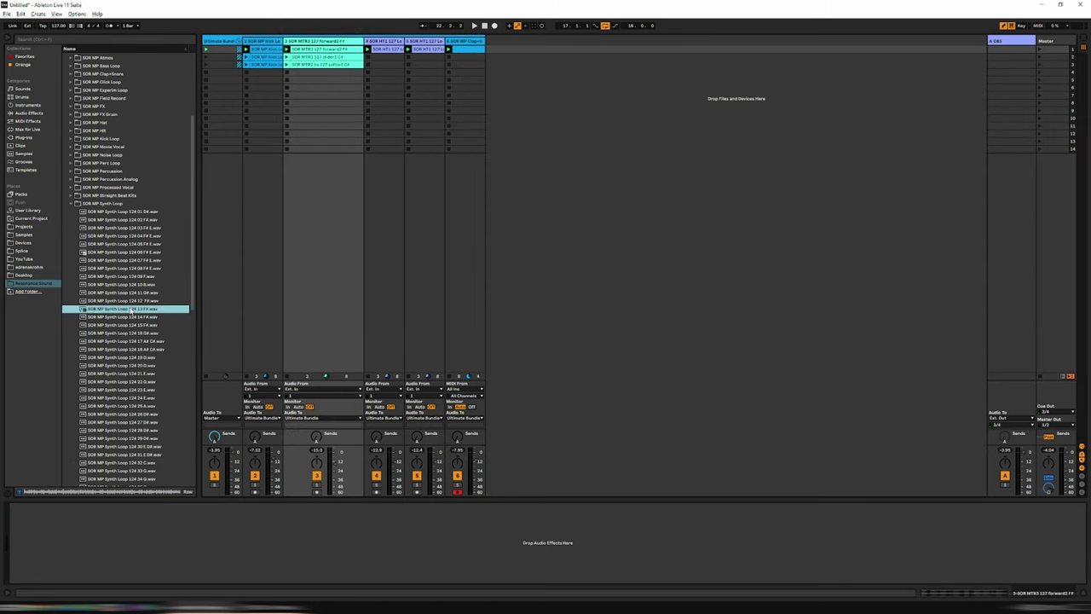
{"action": "left_click_drag", "start_coordinate": [125, 310], "coordinate": [504, 53]}
{"action": "left_click", "coordinate": [1041, 50]}
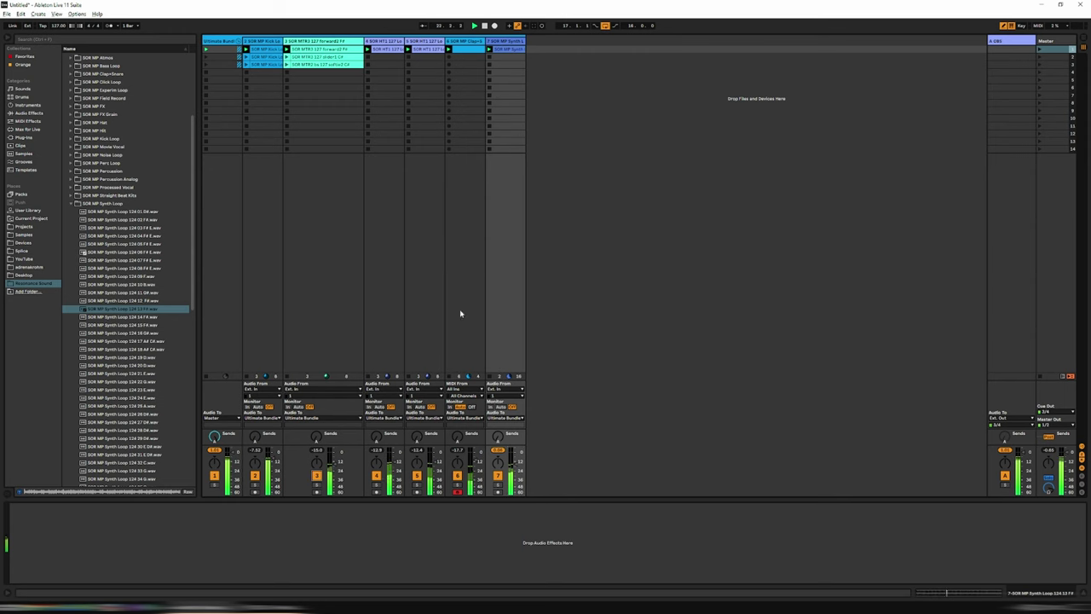
- Replace the synth track's first clip with SOR MP Synth Loop 124 14 F#.wav and listen to it in the mix
{"action": "left_click", "coordinate": [125, 318]}
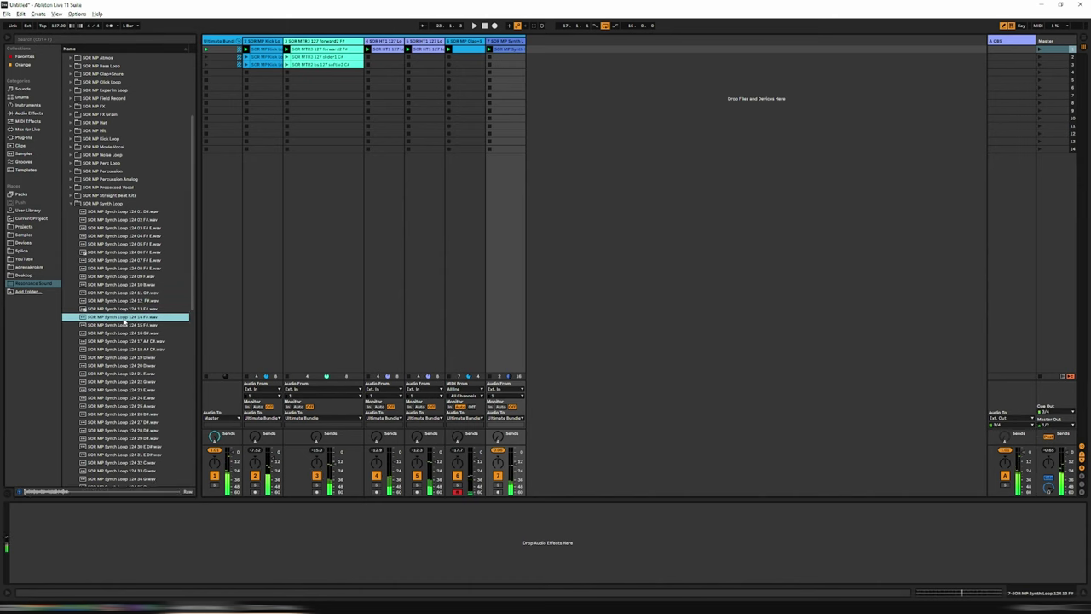
{"action": "left_click_drag", "start_coordinate": [124, 320], "coordinate": [508, 51]}
{"action": "key", "text": "space"}
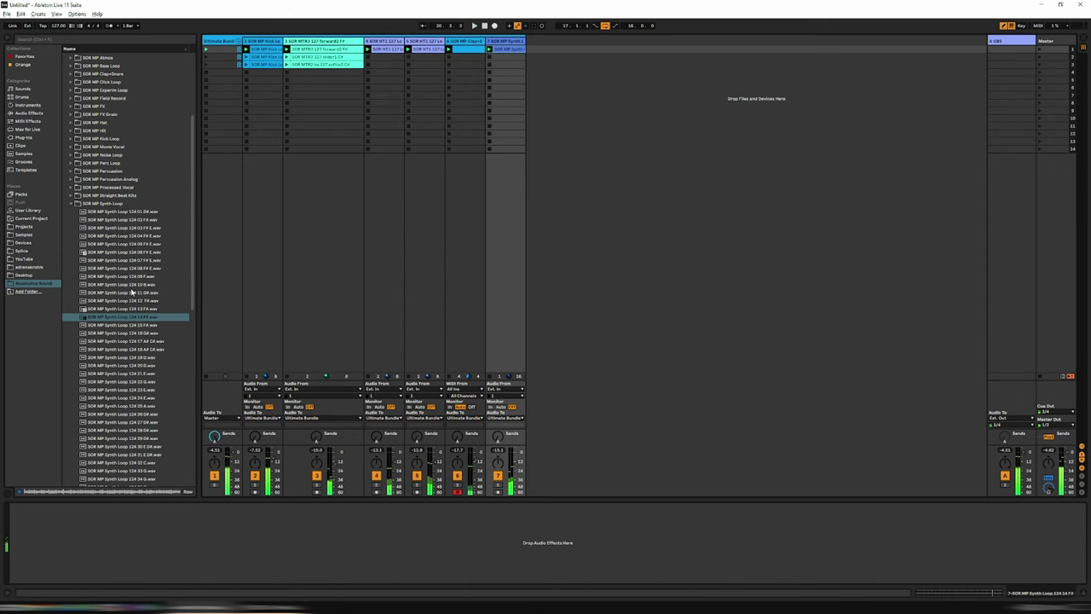
- Add SOR MP Synth Loop 124 15 F#.wav to the synth track's second slot and play it with the scene
{"action": "scroll", "coordinate": [130, 290], "scroll_direction": "down", "scroll_amount": 3}
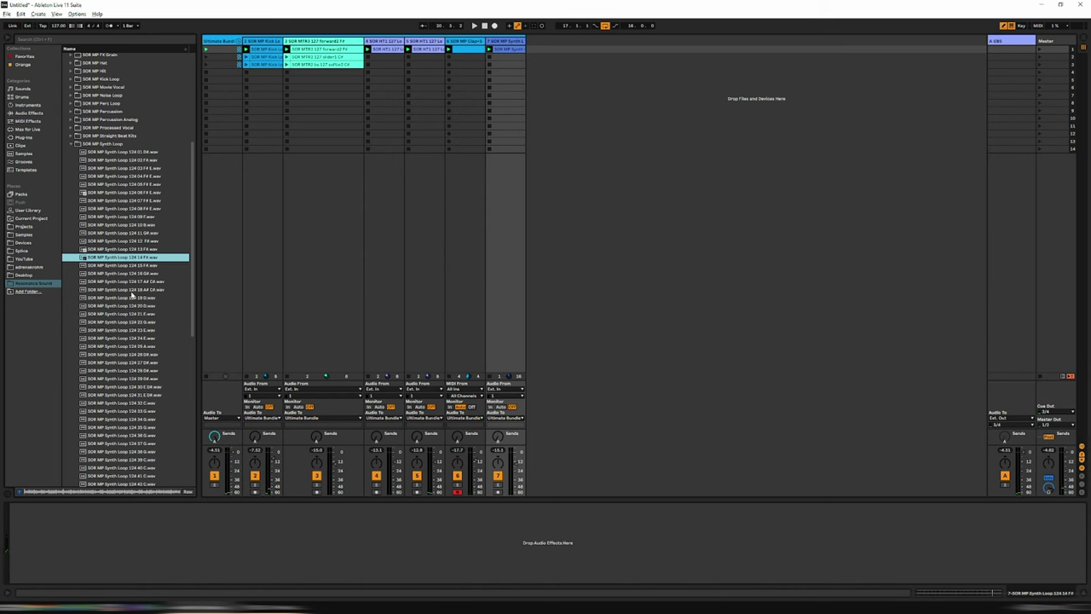
{"action": "left_click", "coordinate": [124, 266]}
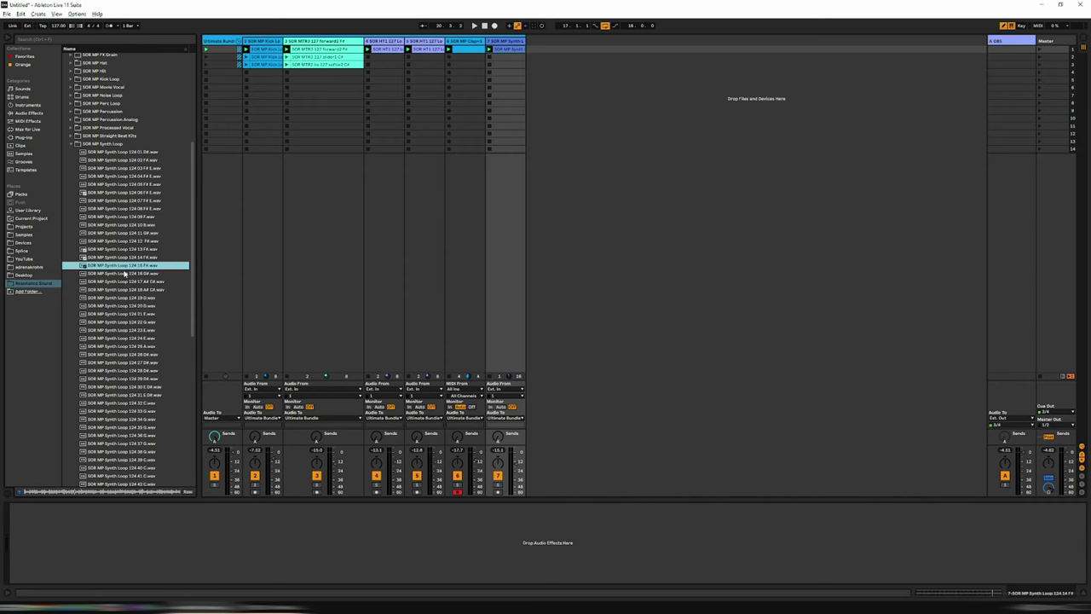
{"action": "left_click_drag", "start_coordinate": [126, 270], "coordinate": [494, 59]}
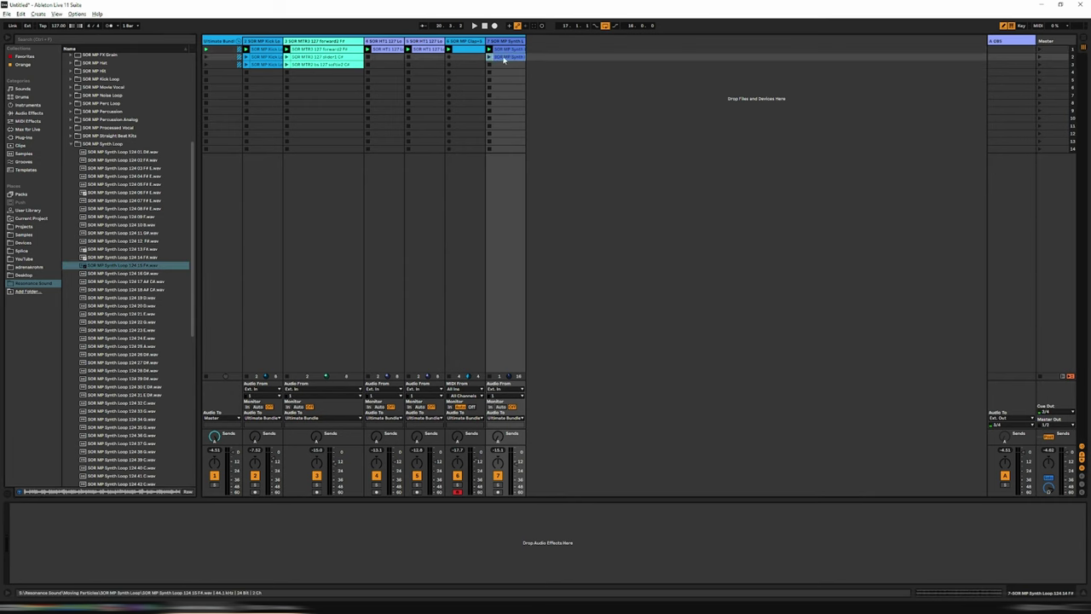
{"action": "key", "text": "space"}
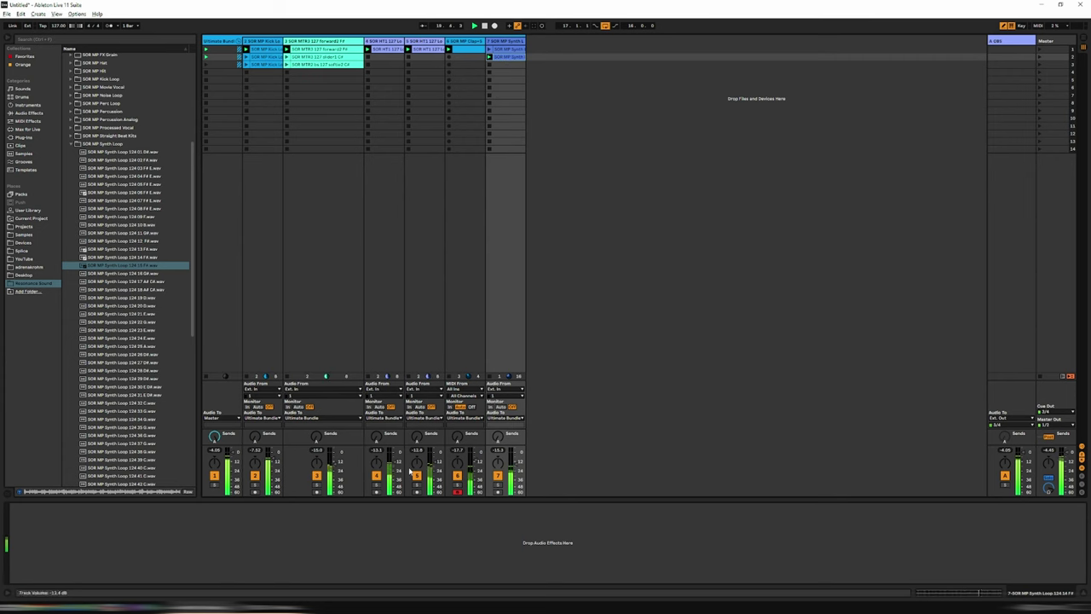
- Mute the two hat tracks and the clap track during playback
{"action": "left_click", "coordinate": [376, 475]}
{"action": "left_click", "coordinate": [417, 475]}
{"action": "left_click", "coordinate": [457, 475]}
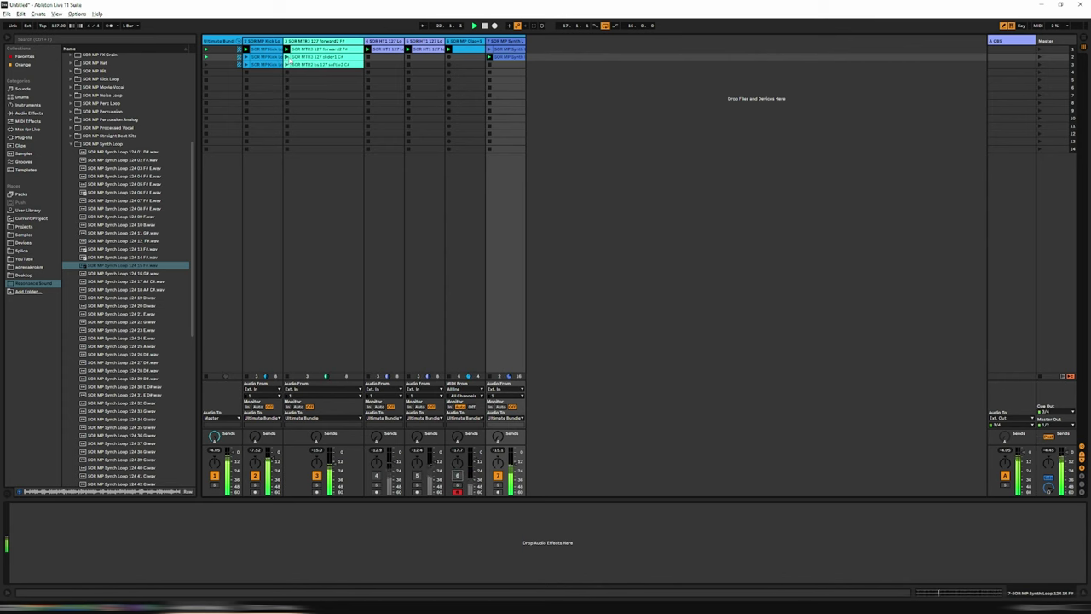
- Compare the bass clips against the synth loops, then return to the first synth loop and first bass clip
{"action": "left_click", "coordinate": [320, 104]}
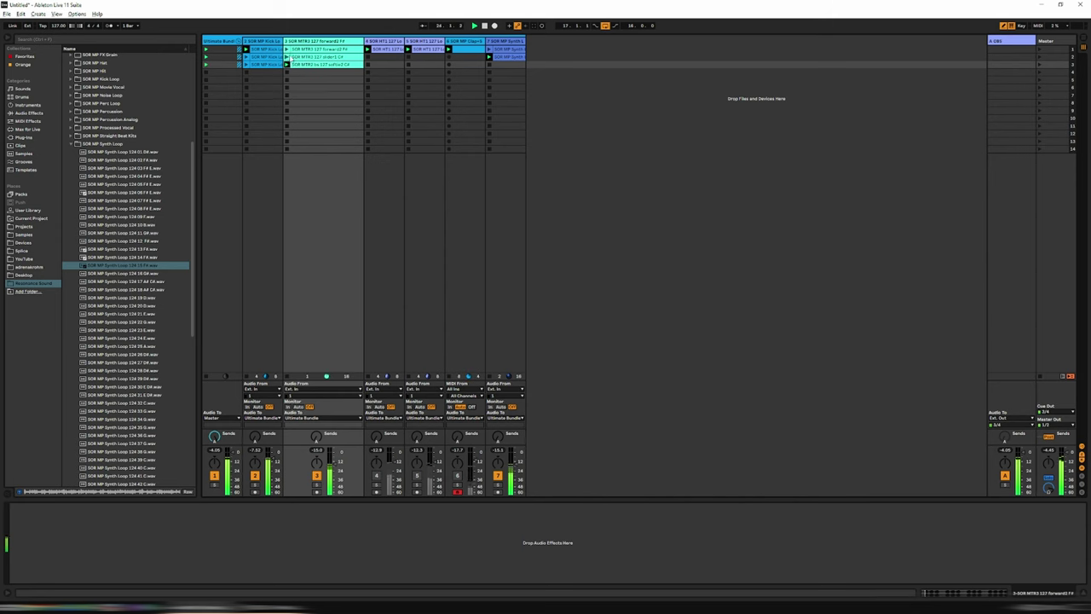
{"action": "left_click", "coordinate": [493, 52]}
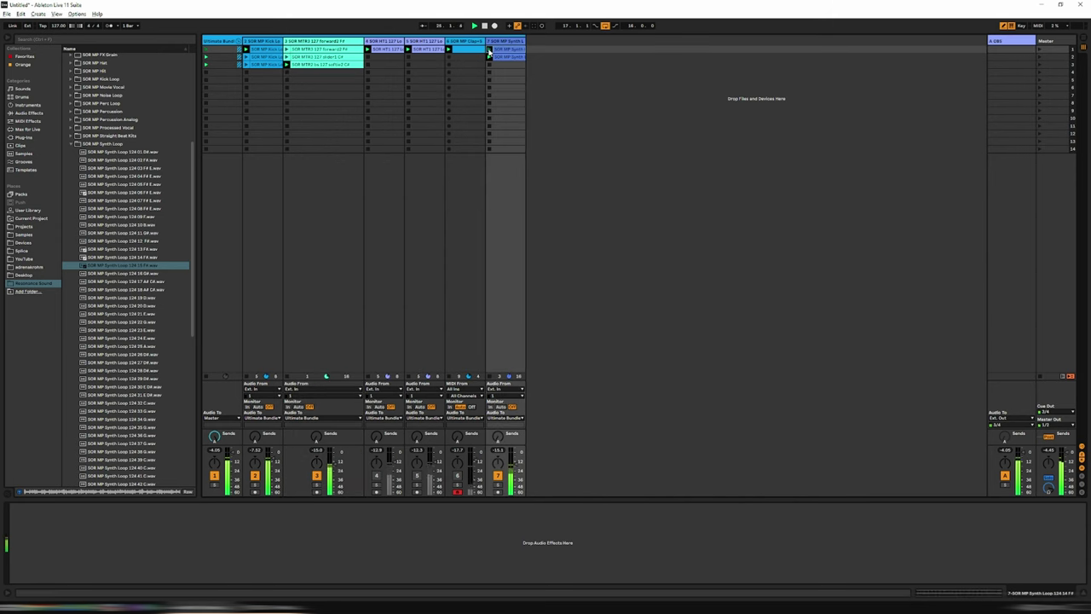
{"action": "left_click", "coordinate": [325, 111]}
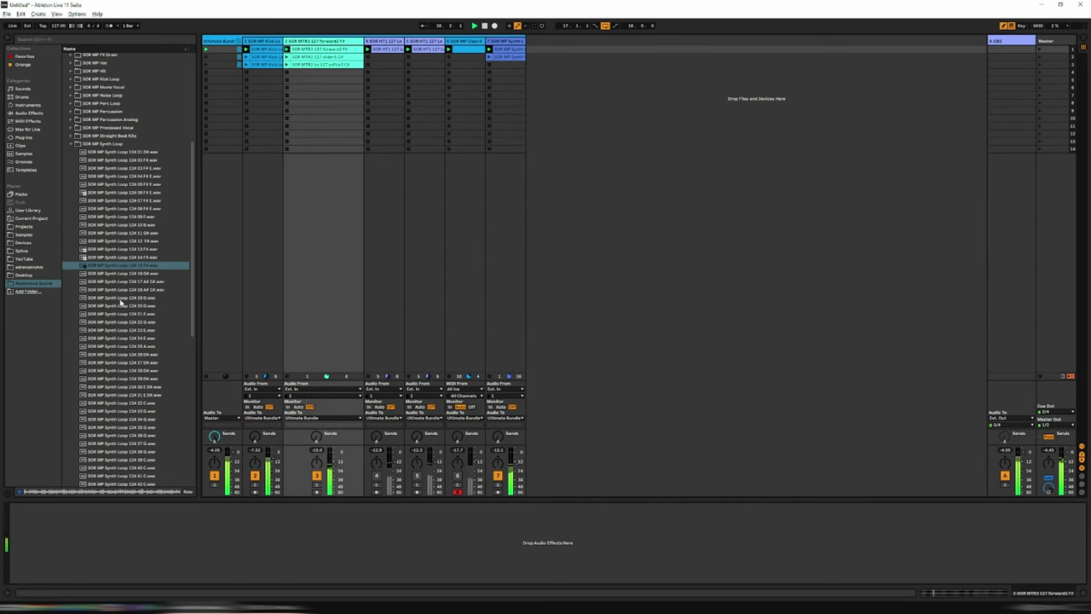
- Replace the synth track's first clip with SOR MP Synth Loop 124 30 E D#.wav, play it, and unmute the hat and clap tracks
{"action": "left_click", "coordinate": [125, 395]}
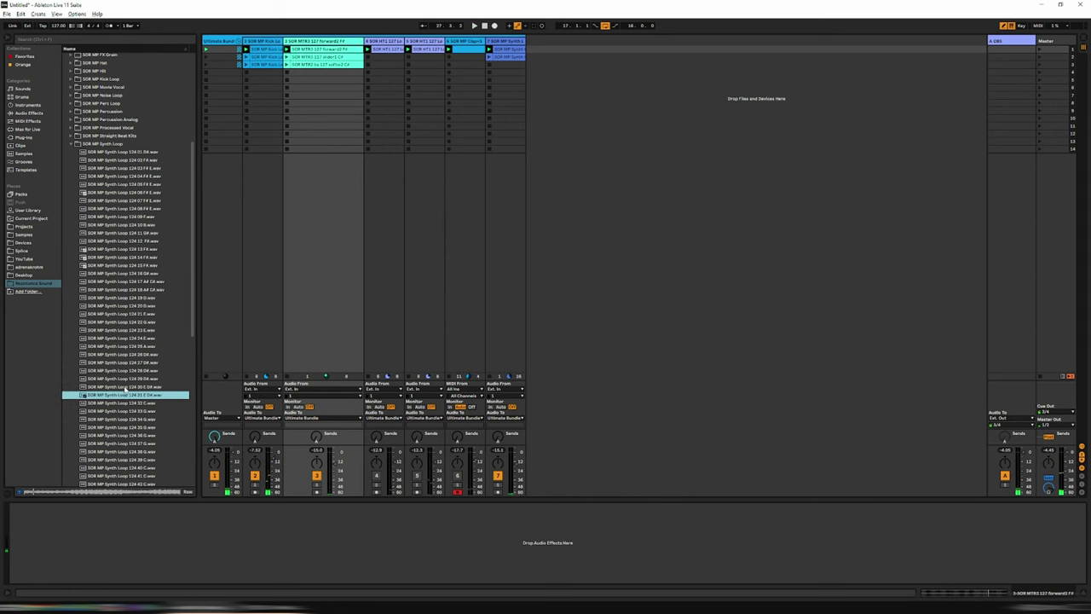
{"action": "left_click", "coordinate": [125, 387]}
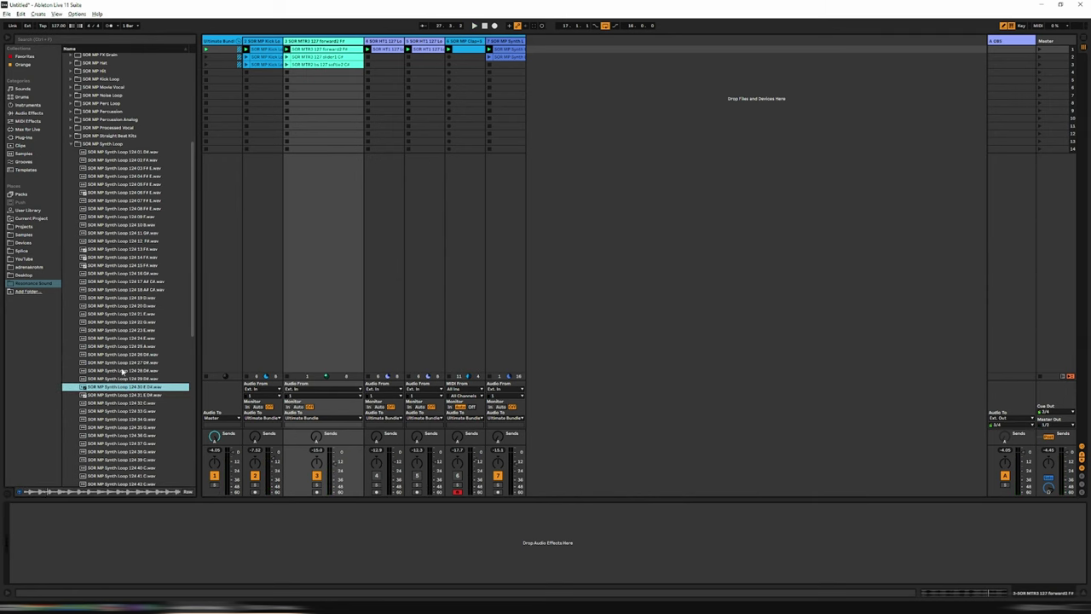
{"action": "left_click_drag", "start_coordinate": [116, 388], "coordinate": [507, 51]}
{"action": "key", "text": "space"}
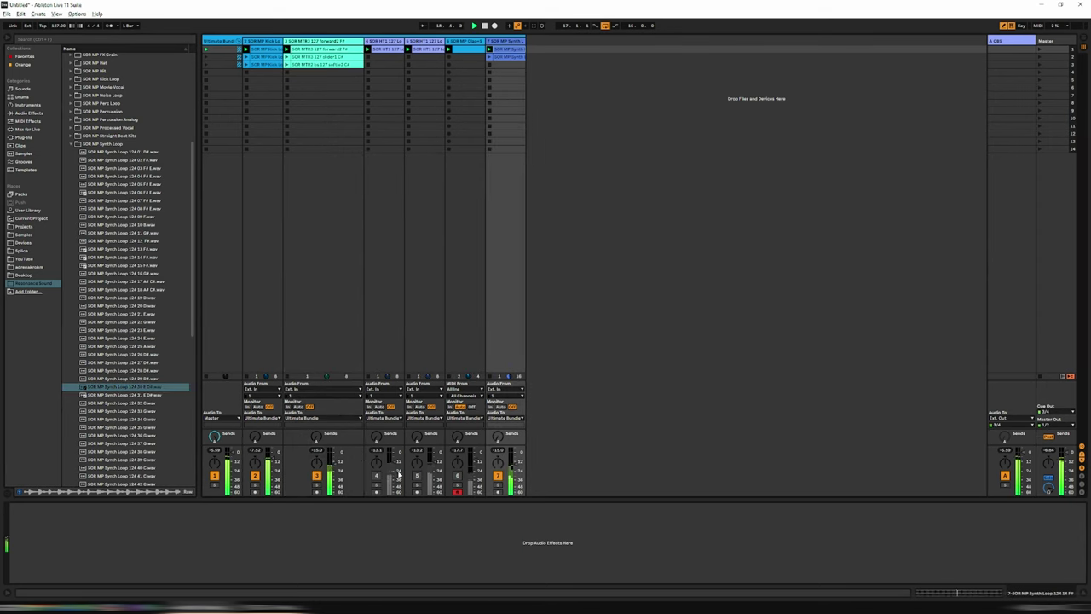
{"action": "left_click", "coordinate": [376, 475]}
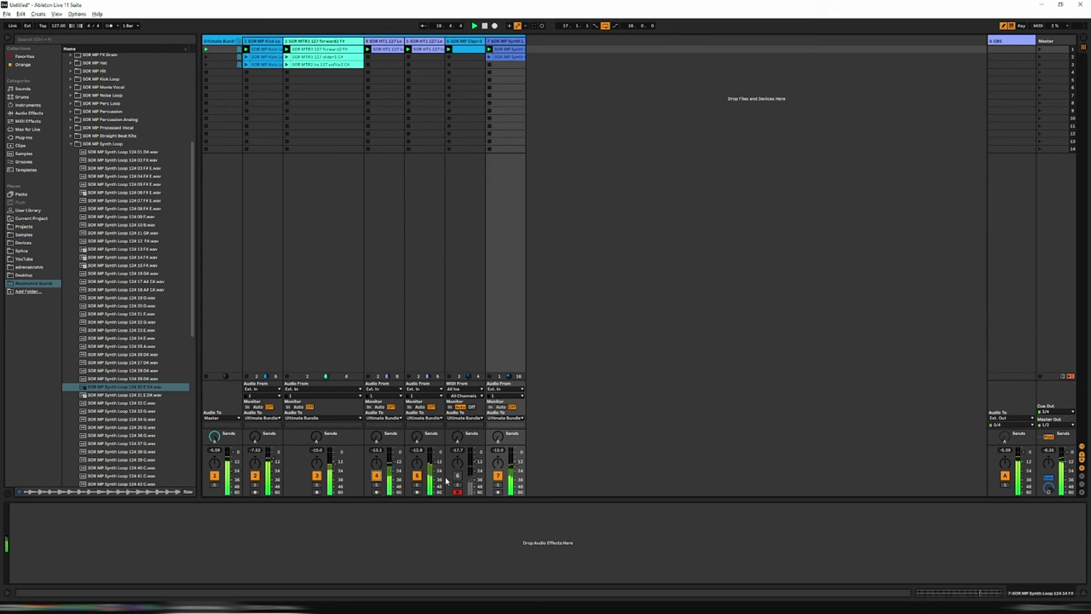
{"action": "left_click", "coordinate": [457, 476]}
- Insert an audio track beside the synth track and place SOR MP Synth Loop 124 12 F#.wav in its first slot
{"action": "scroll", "coordinate": [128, 324], "scroll_direction": "down", "scroll_amount": 10}
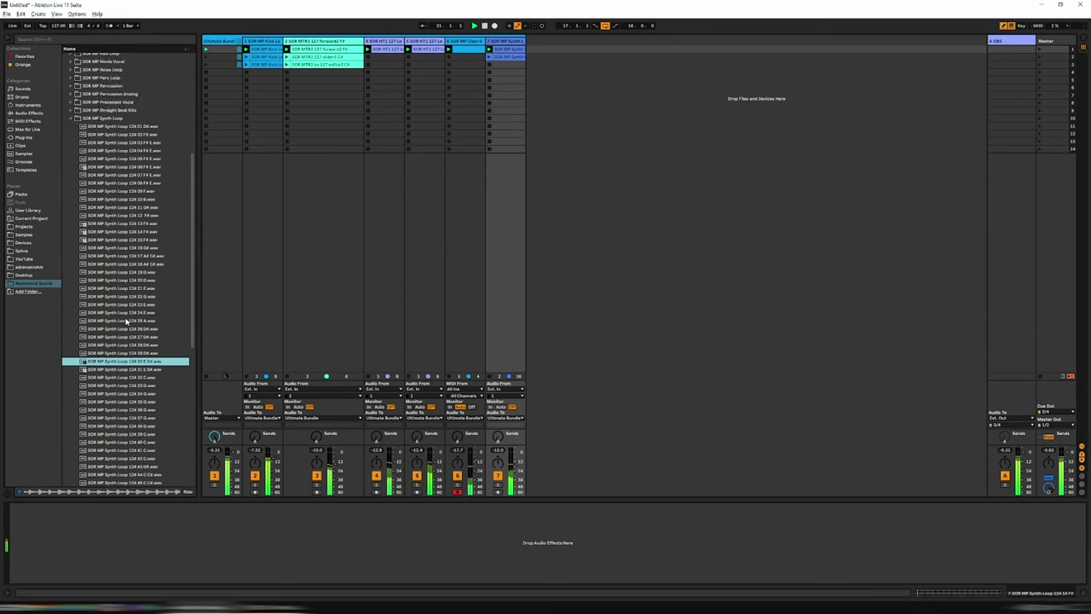
{"action": "scroll", "coordinate": [130, 324], "scroll_direction": "down", "scroll_amount": 2}
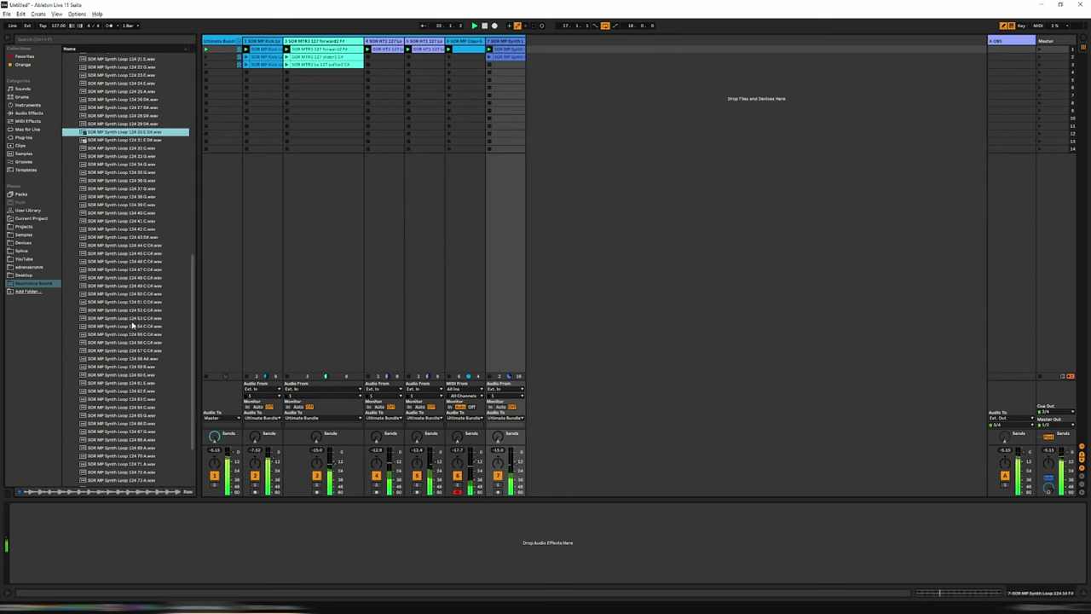
{"action": "scroll", "coordinate": [163, 354], "scroll_direction": "up", "scroll_amount": 9}
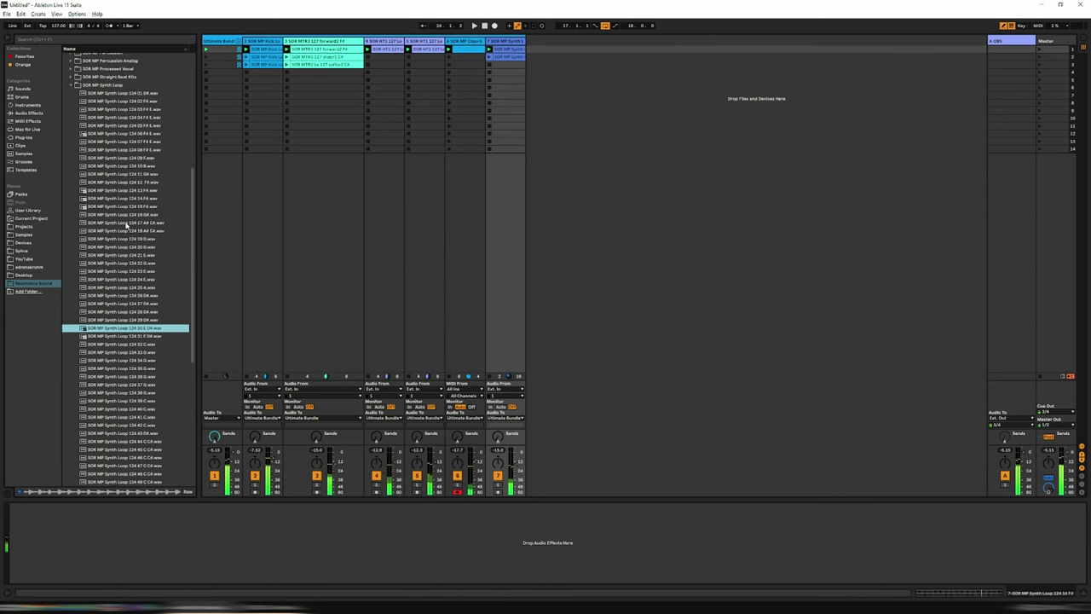
{"action": "left_click", "coordinate": [101, 182]}
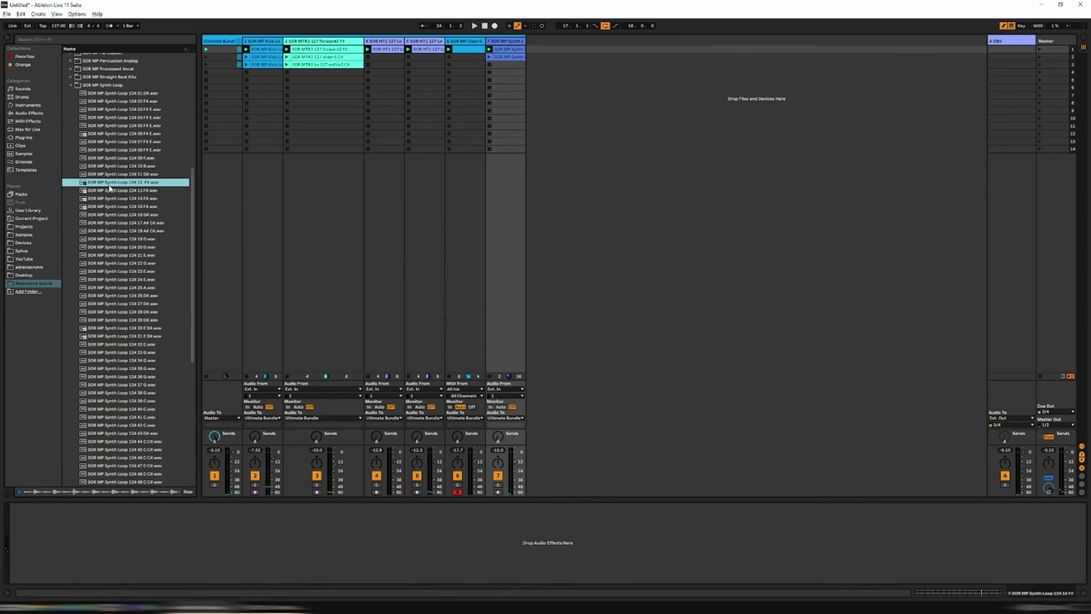
{"action": "right_click", "coordinate": [501, 44]}
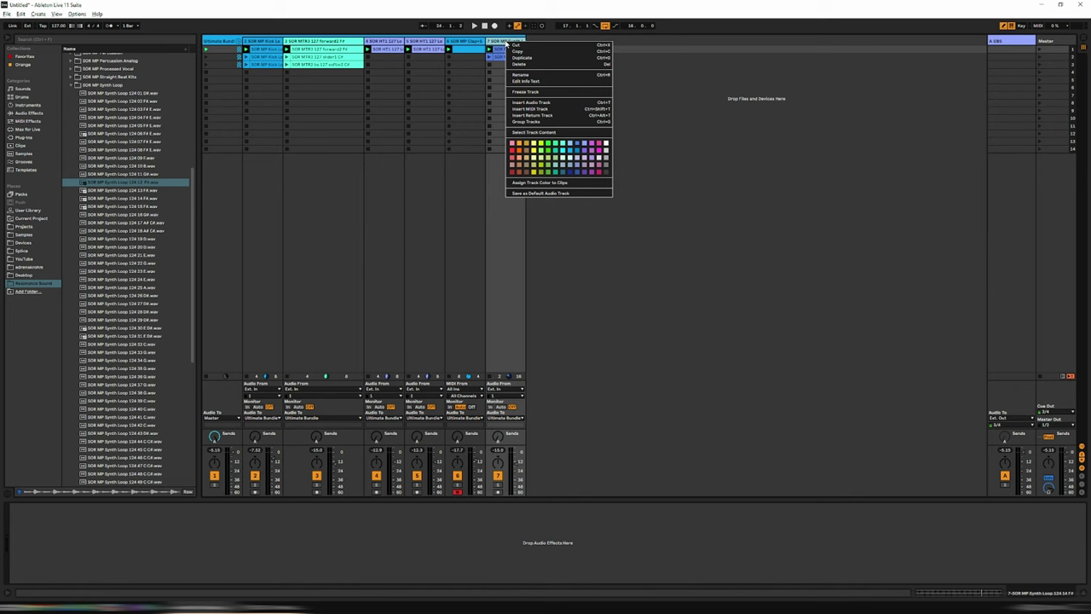
{"action": "left_click", "coordinate": [546, 95]}
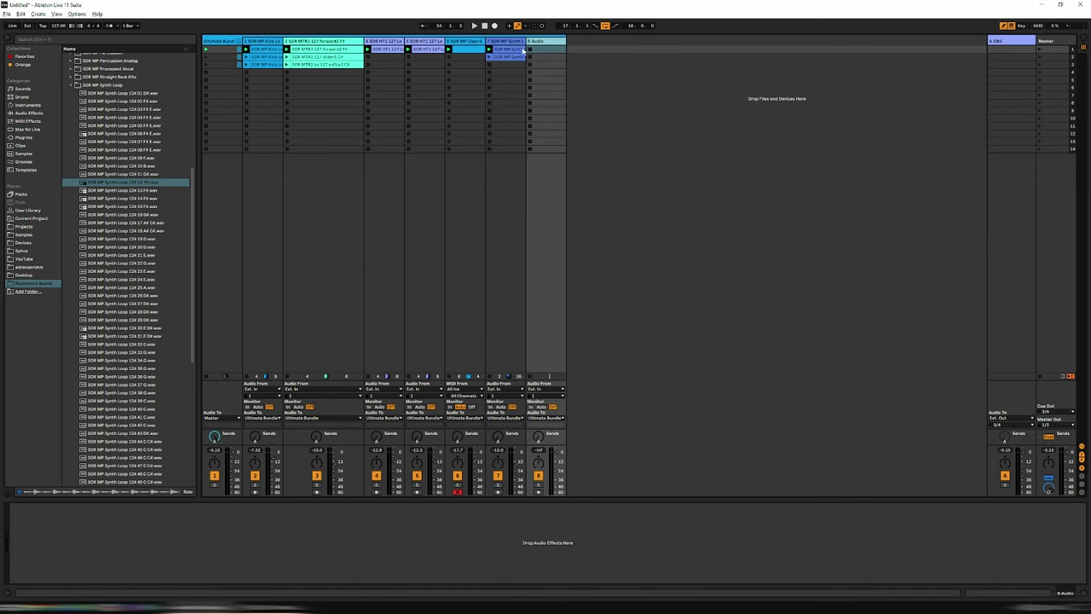
{"action": "left_click_drag", "start_coordinate": [99, 184], "coordinate": [546, 48]}
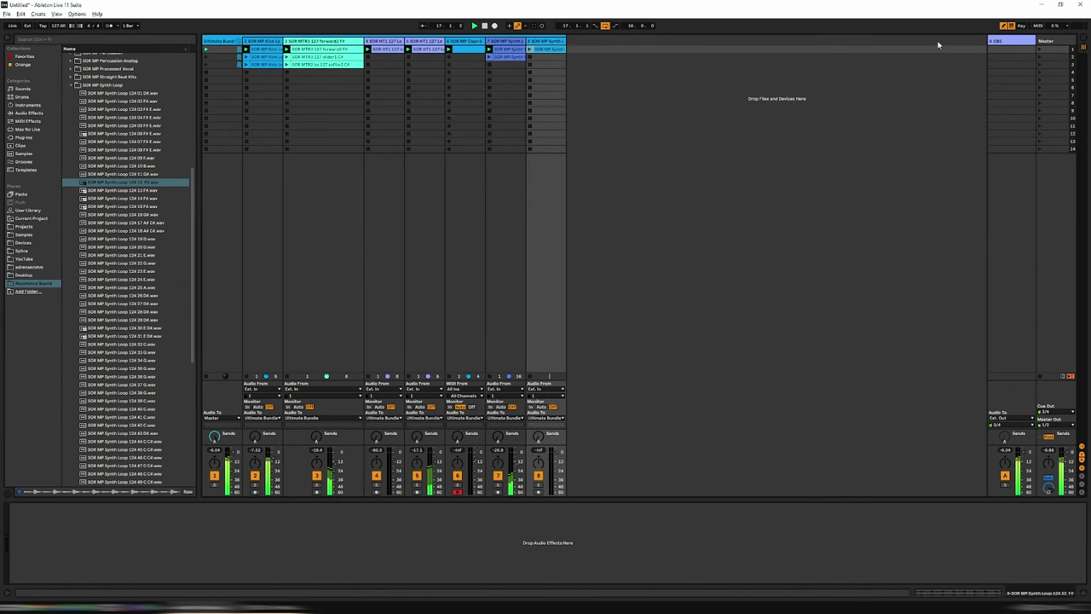
- Launch the first scene and mute the original synth track
{"action": "left_click", "coordinate": [1039, 49]}
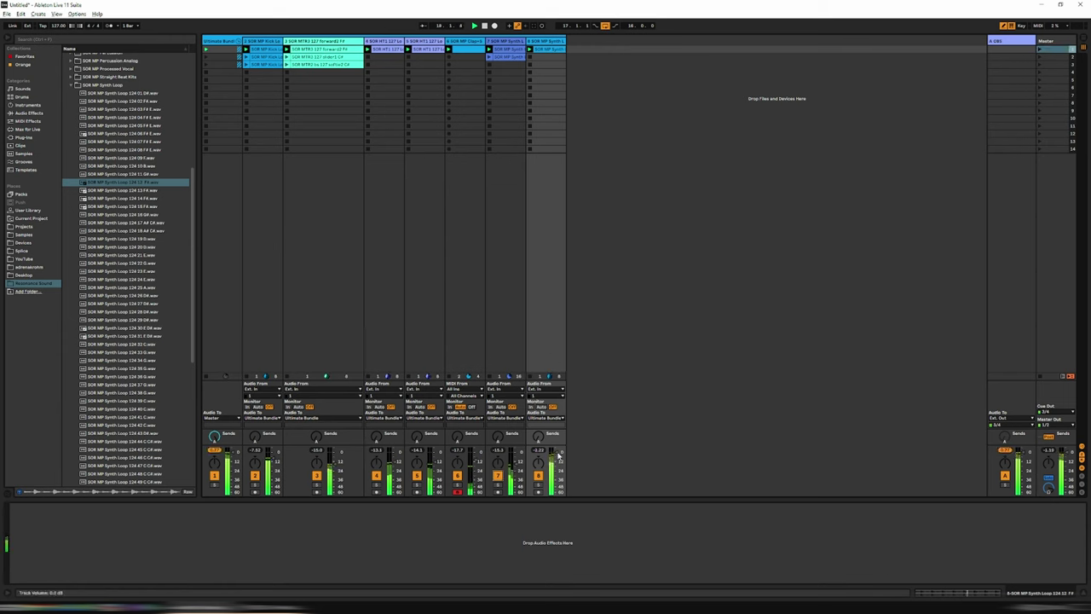
{"action": "left_click", "coordinate": [497, 474]}
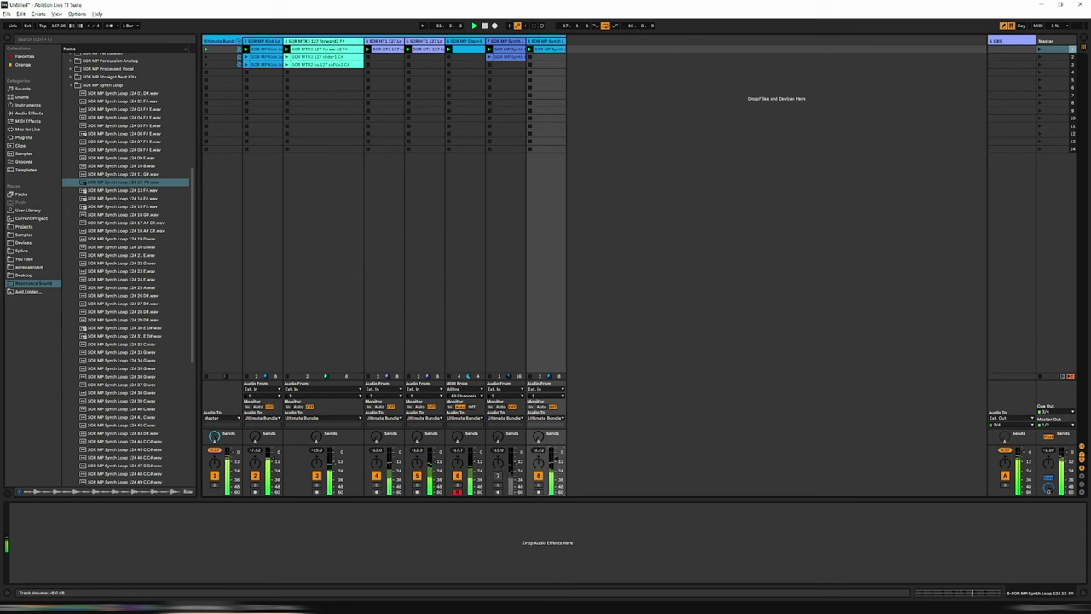
- Preview other synth loops, replace the second synth track's clip with SOR MP Synth Loop 124 07 F# E.wav and play it
{"action": "left_click", "coordinate": [141, 263]}
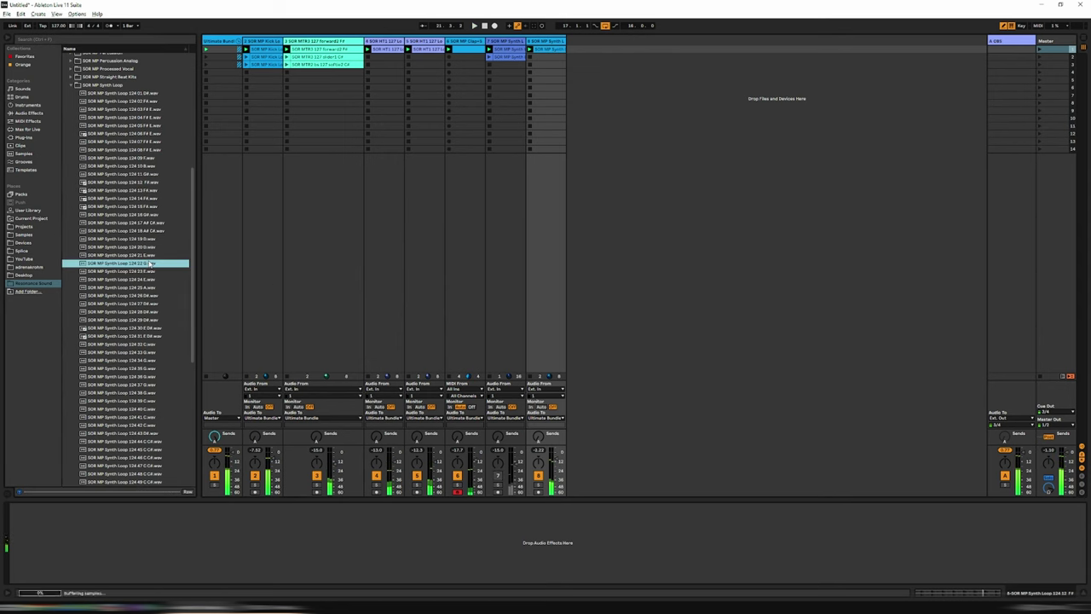
{"action": "left_click", "coordinate": [135, 304]}
{"action": "left_click", "coordinate": [133, 142]}
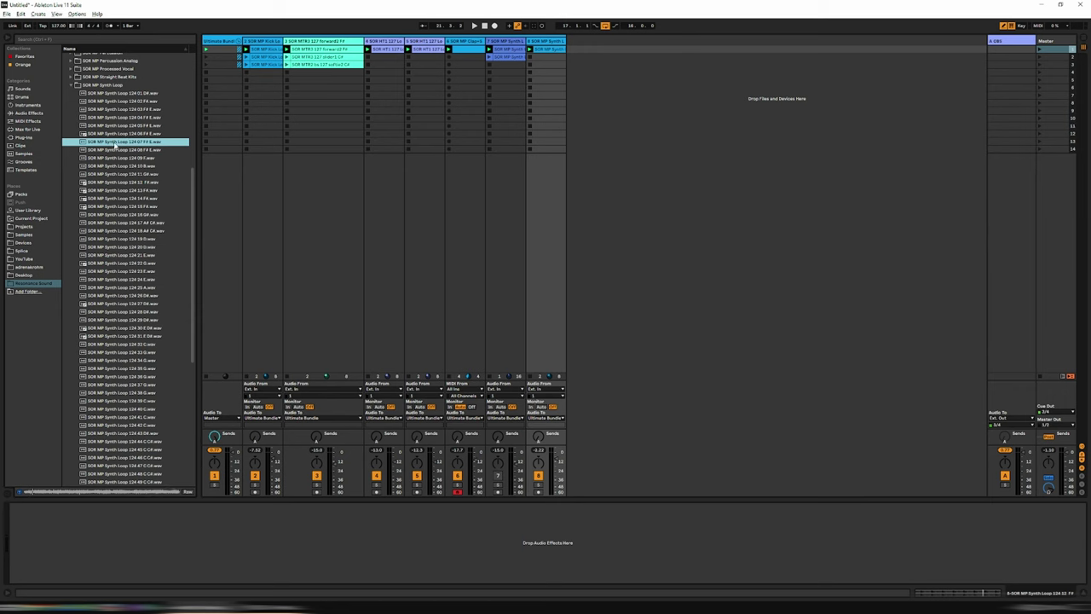
{"action": "left_click_drag", "start_coordinate": [114, 143], "coordinate": [543, 50]}
{"action": "key", "text": "space"}
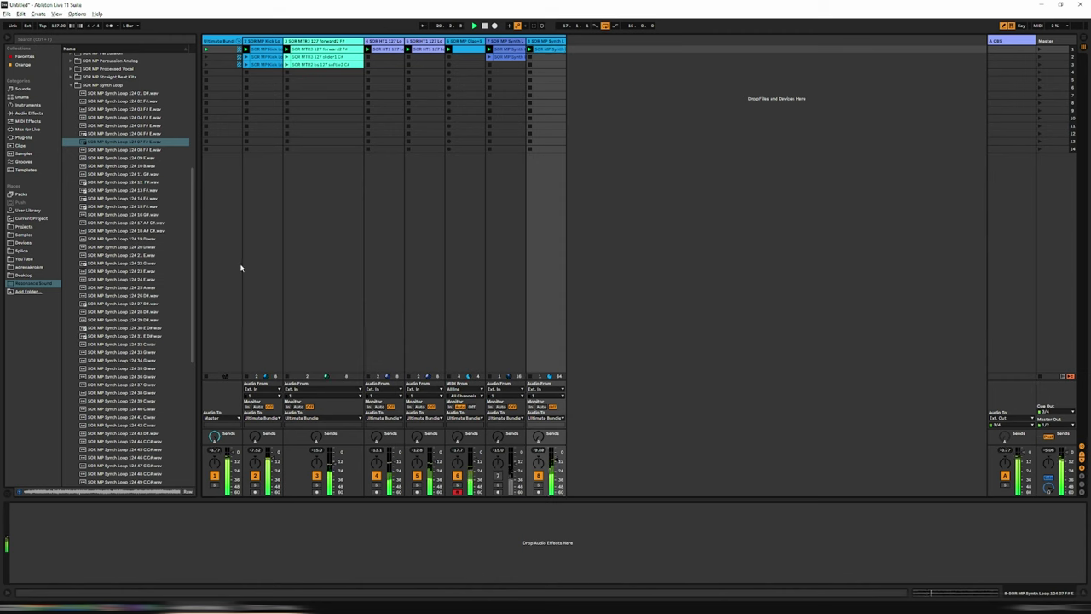
- Replace the second synth track's clip with SOR MP Synth Loop 124 02 F#.wav and play it in the mix
{"action": "left_click", "coordinate": [119, 111]}
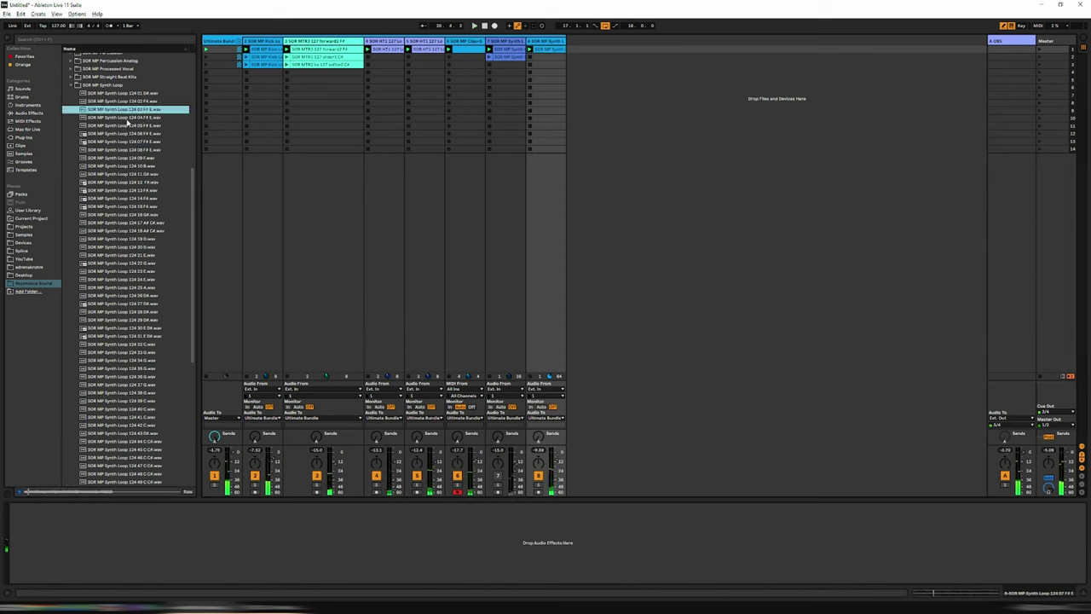
{"action": "left_click", "coordinate": [120, 119]}
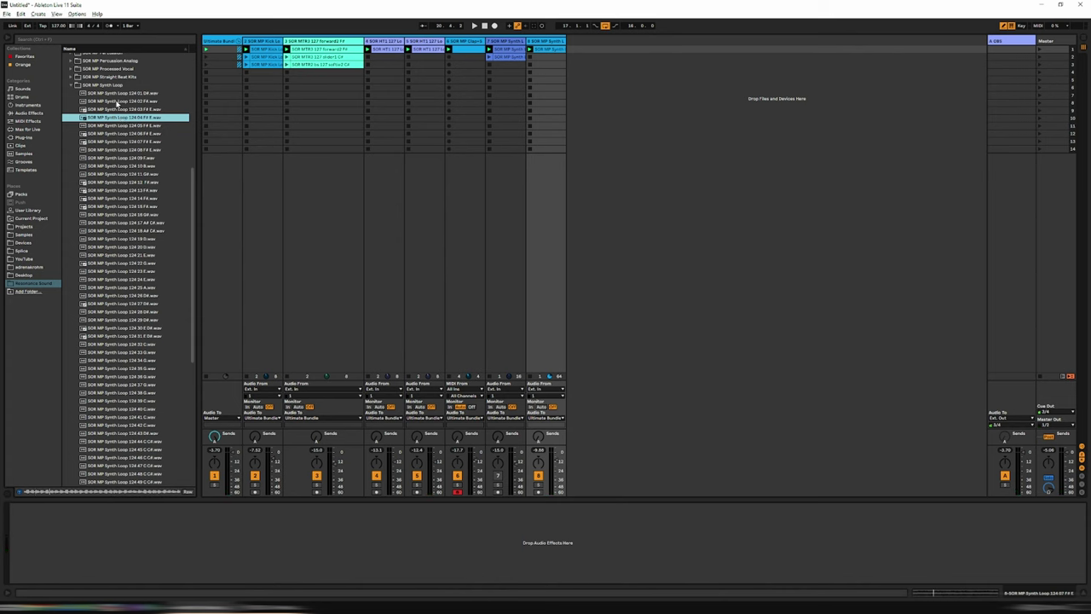
{"action": "left_click", "coordinate": [105, 101]}
{"action": "left_click_drag", "start_coordinate": [102, 102], "coordinate": [546, 49]}
{"action": "key", "text": "space"}
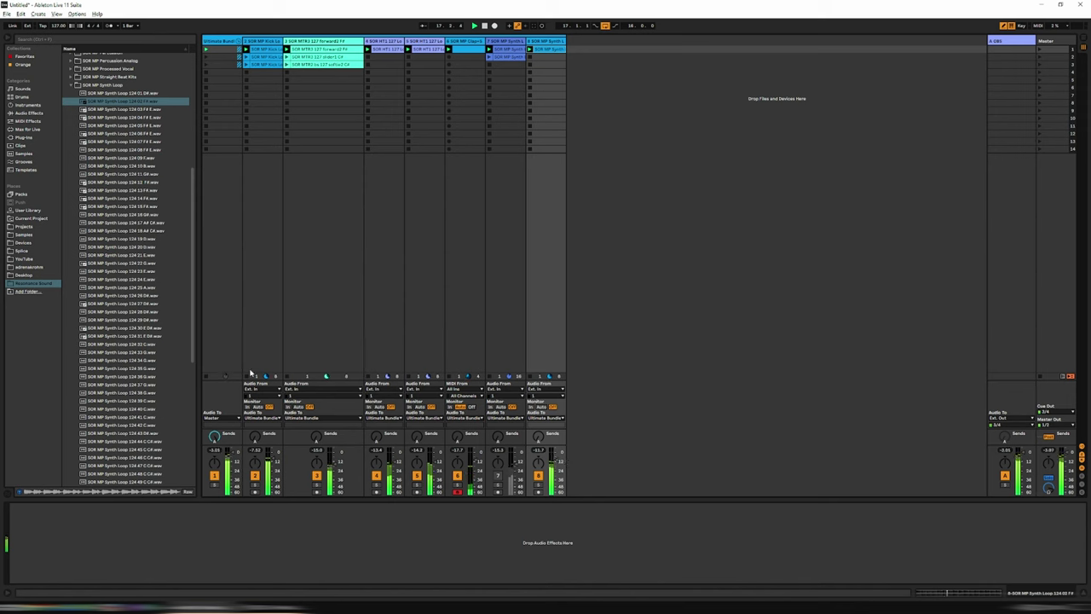
- Compare the mix without and with the bass track by muting and unmuting it
{"action": "scroll", "coordinate": [121, 325], "scroll_direction": "down", "scroll_amount": 3}
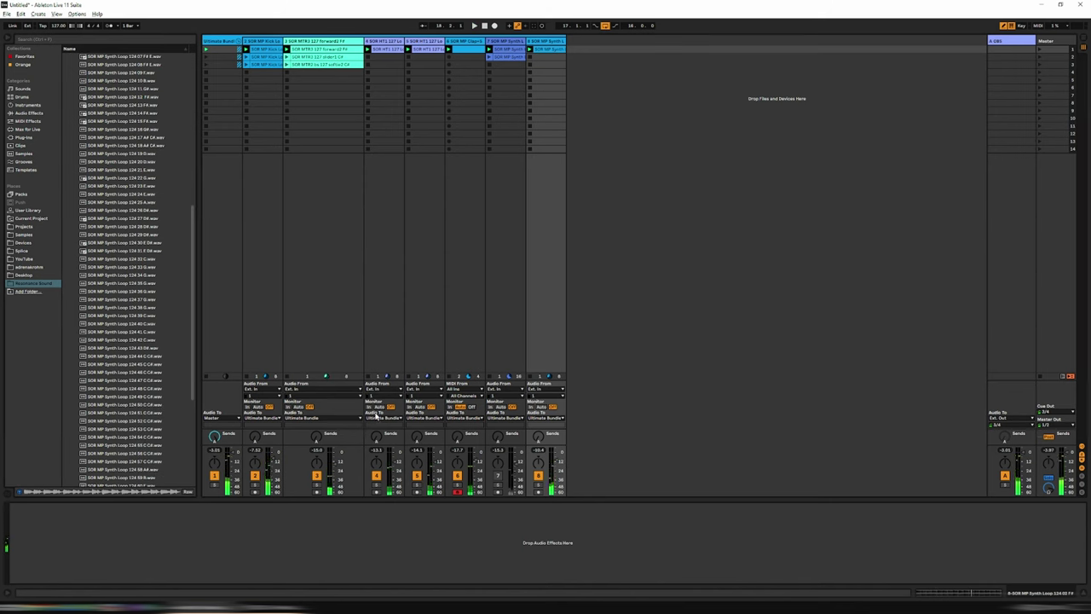
{"action": "left_click", "coordinate": [317, 475]}
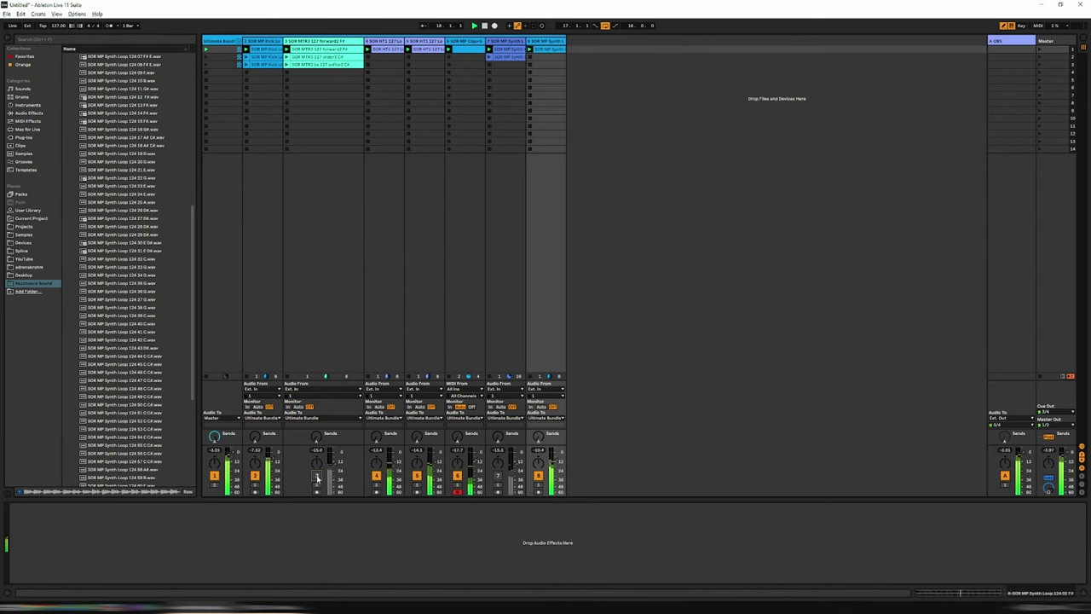
{"action": "left_click", "coordinate": [316, 475]}
- Stop playback and open the SOR TPR1 Tribal Fill folder inside Tribal Progressive Revolution
{"action": "scroll", "coordinate": [171, 329], "scroll_direction": "down", "scroll_amount": 8}
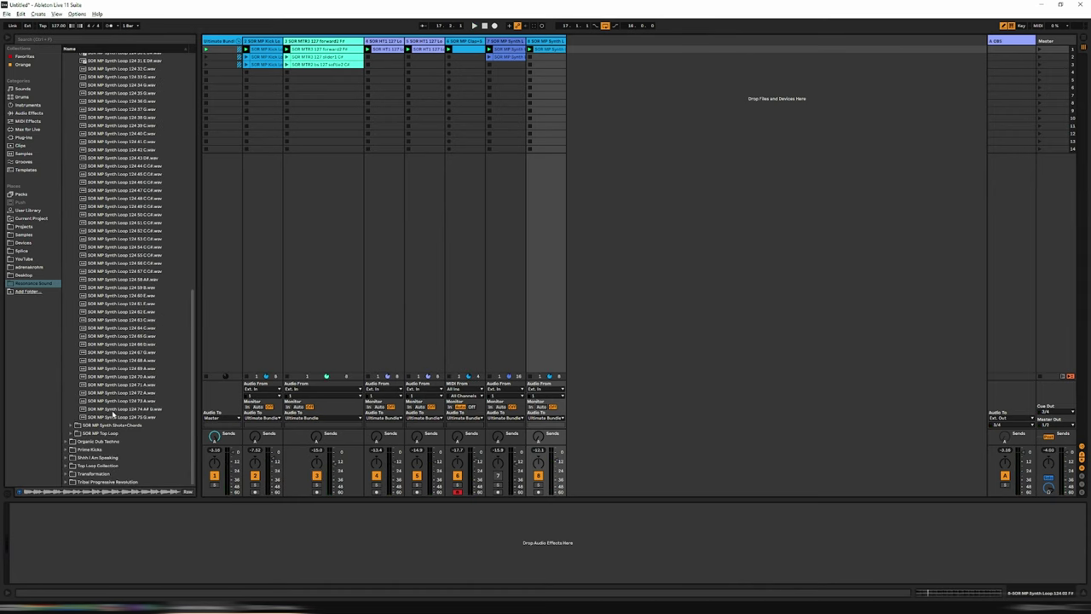
{"action": "scroll", "coordinate": [111, 414], "scroll_direction": "up", "scroll_amount": 5}
{"action": "scroll", "coordinate": [89, 465], "scroll_direction": "down", "scroll_amount": 5}
{"action": "left_click", "coordinate": [71, 482]}
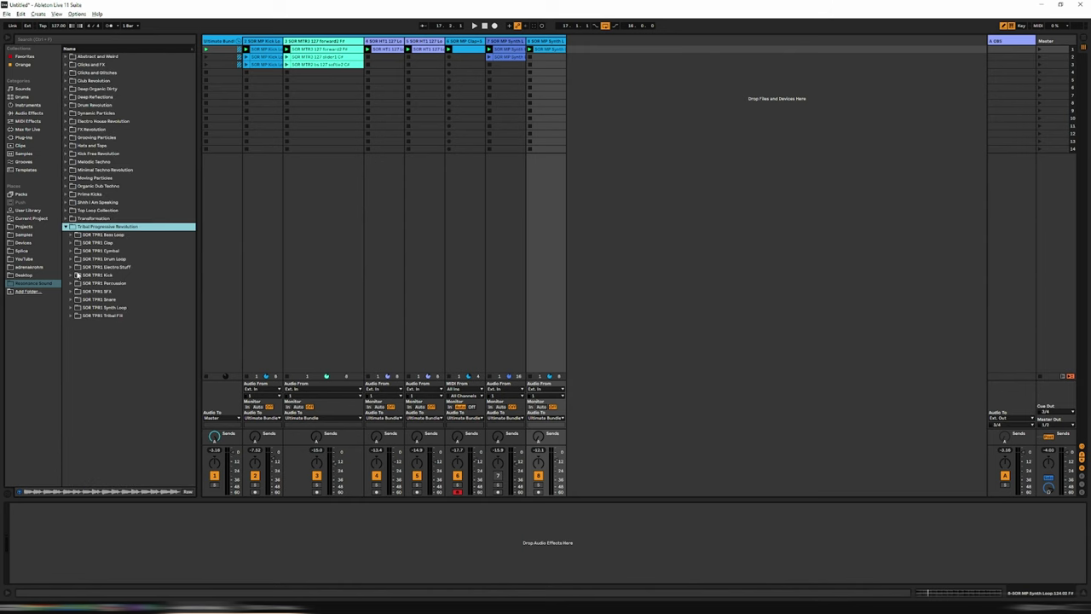
{"action": "left_click", "coordinate": [72, 316]}
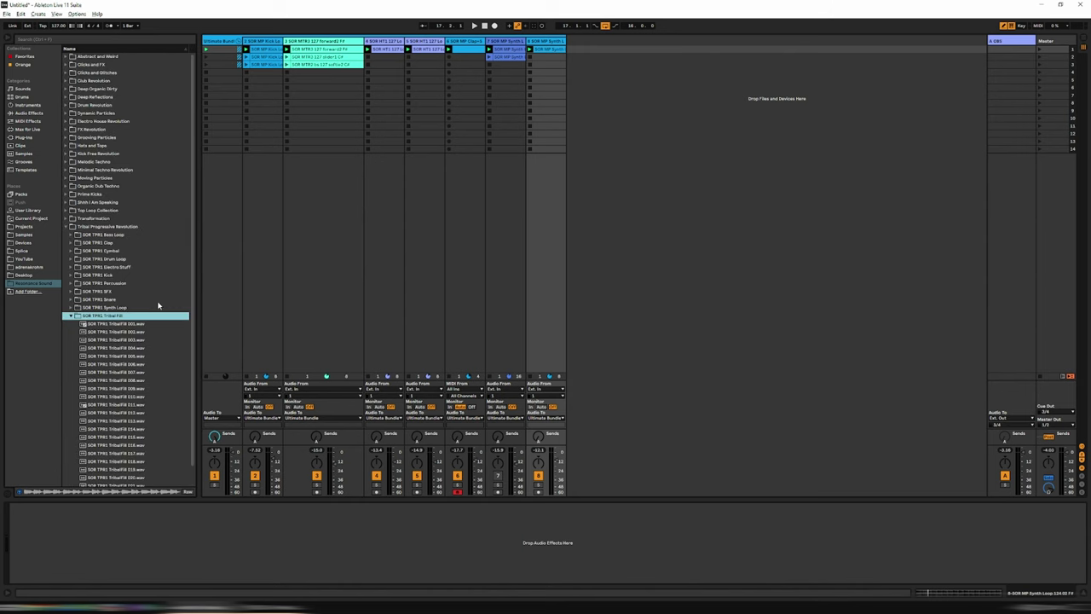
- Preview several tribal fills, including TribalFill 004 through 008 and 013
{"action": "left_click", "coordinate": [135, 304]}
{"action": "left_click", "coordinate": [126, 327]}
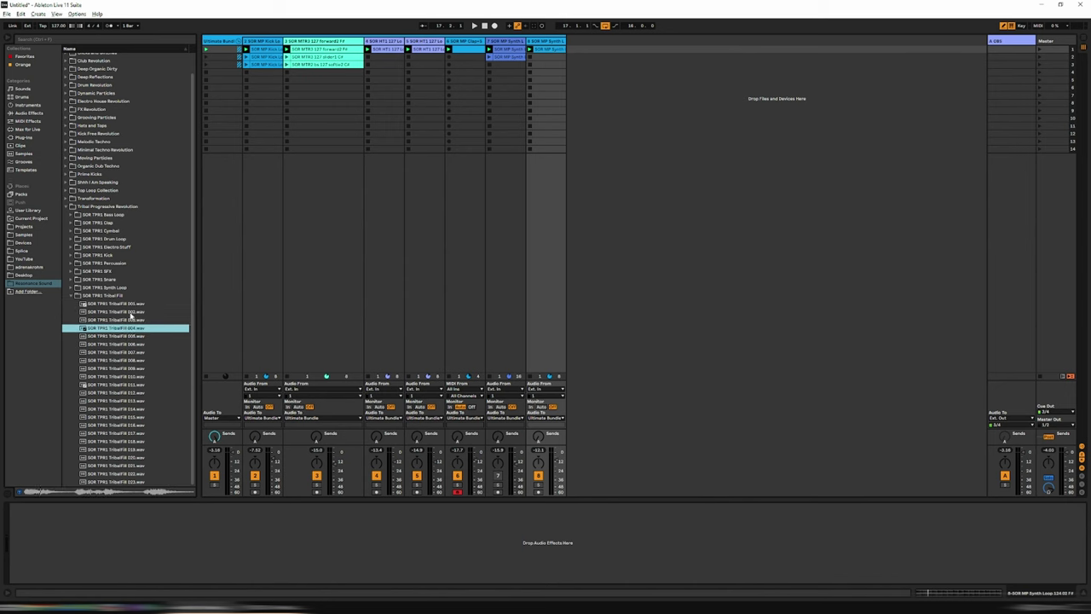
{"action": "key", "text": "Down"}
{"action": "key", "text": "Down"}
{"action": "key", "text": "Down"}
{"action": "key", "text": "Down"}
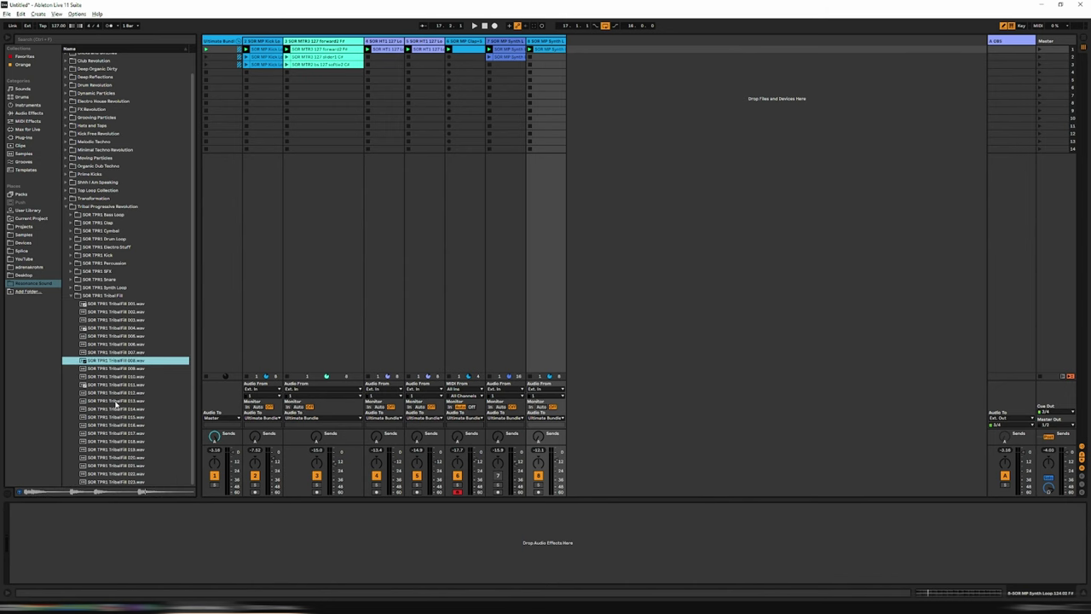
{"action": "left_click", "coordinate": [116, 402]}
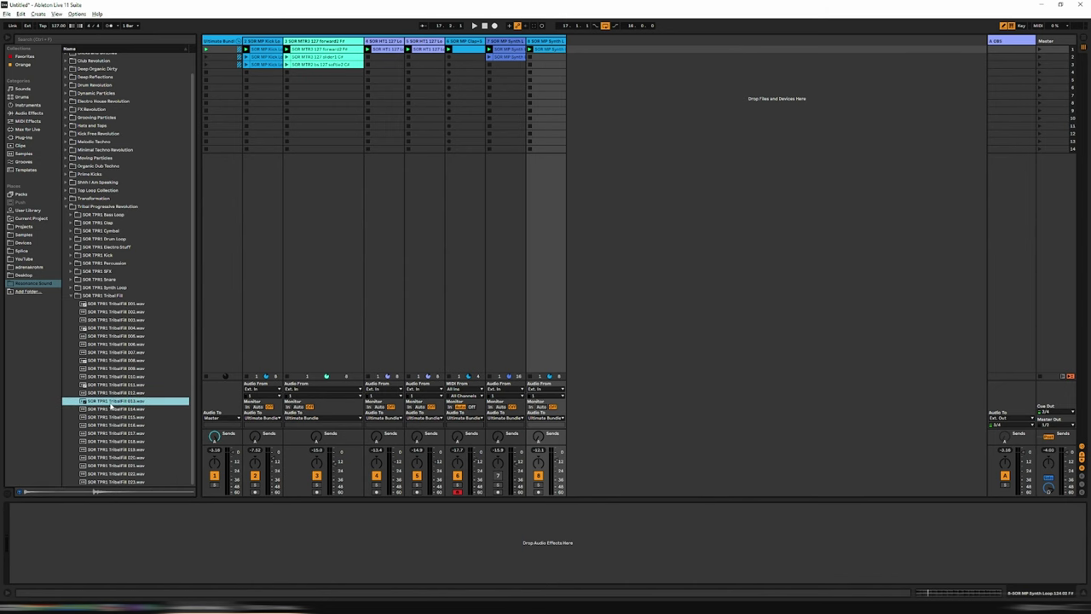
- Add SOR TPR1 TribalFill 015.wav on a new track after the second synth track and launch the first scene
{"action": "left_click", "coordinate": [120, 416]}
{"action": "left_click_drag", "start_coordinate": [123, 419], "coordinate": [587, 49]}
{"action": "key", "text": "space"}
{"action": "left_click", "coordinate": [1040, 50]}
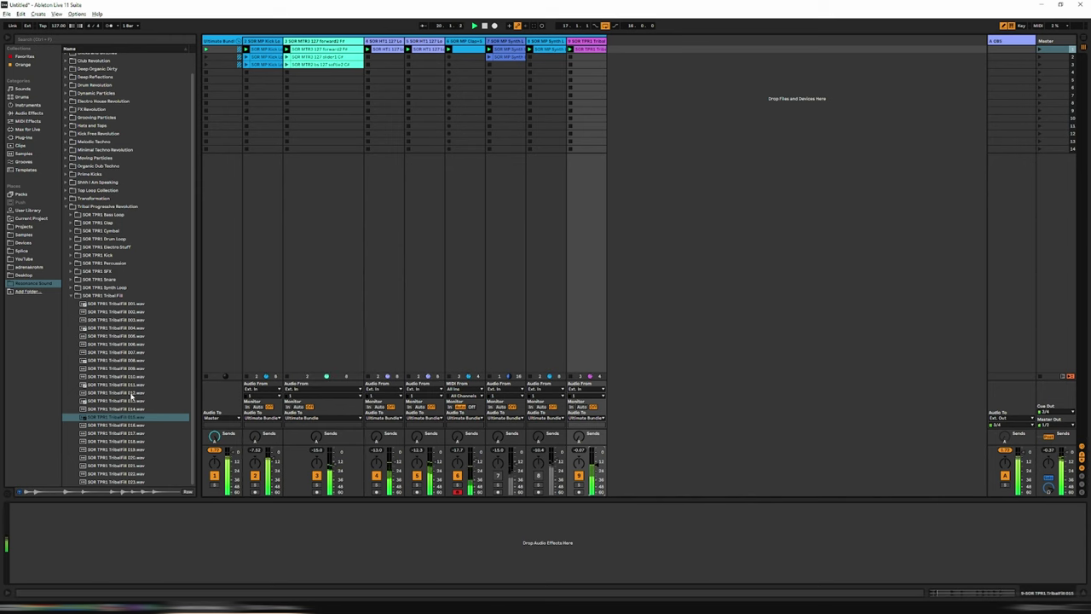
- Preview further tribal fills, replace the fill track's clip with SOR TPR1 TribalFill 022.wav and play it
{"action": "left_click", "coordinate": [128, 433]}
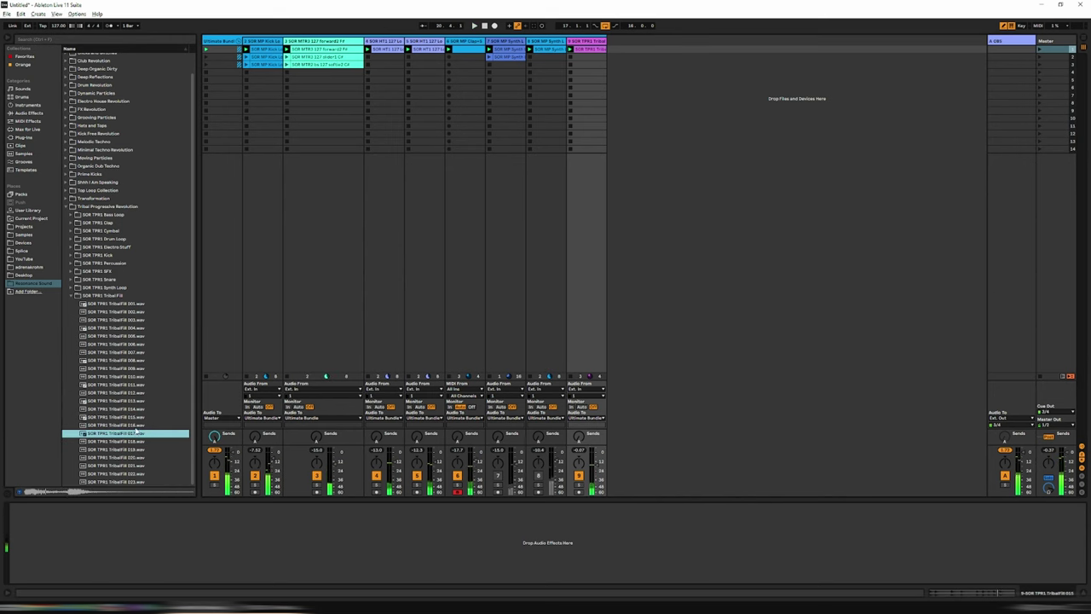
{"action": "left_click", "coordinate": [129, 449]}
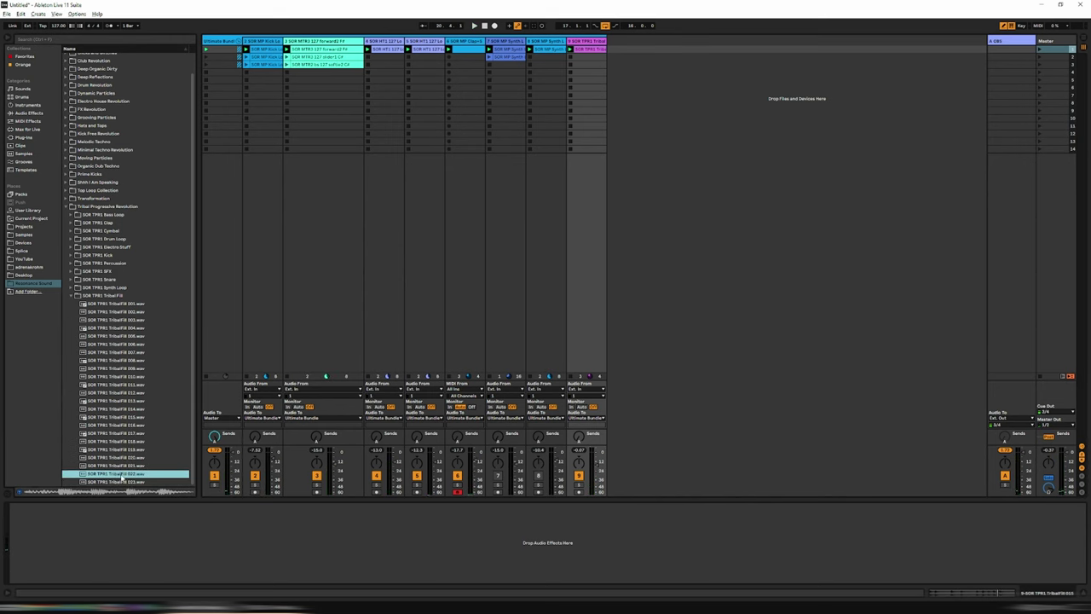
{"action": "left_click", "coordinate": [124, 473]}
{"action": "left_click_drag", "start_coordinate": [122, 474], "coordinate": [585, 49]}
{"action": "key", "text": "space"}
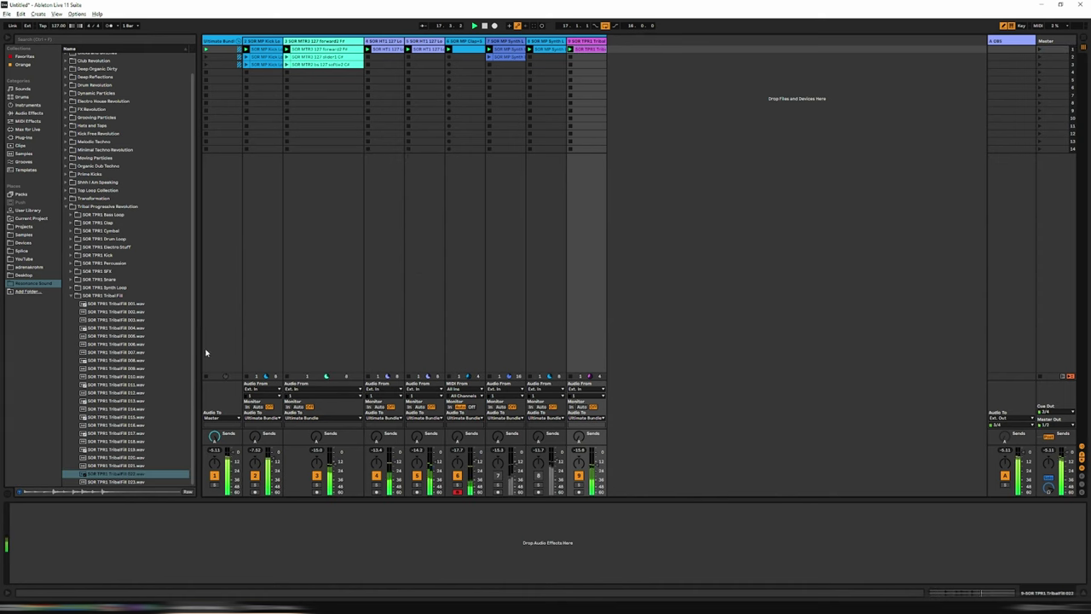
- Close the Tribal Fill folder, open SOR TPR1 Percussion and preview the Perc 003 and Perc 009 samples
{"action": "left_click", "coordinate": [71, 296]}
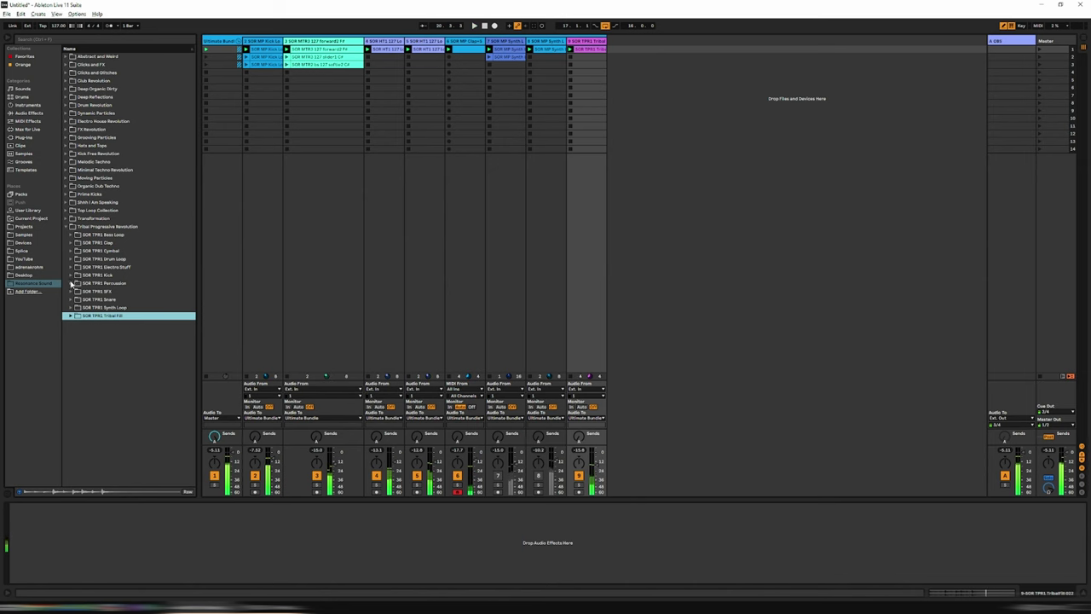
{"action": "left_click", "coordinate": [70, 283]}
{"action": "left_click", "coordinate": [111, 308]}
{"action": "left_click", "coordinate": [125, 356]}
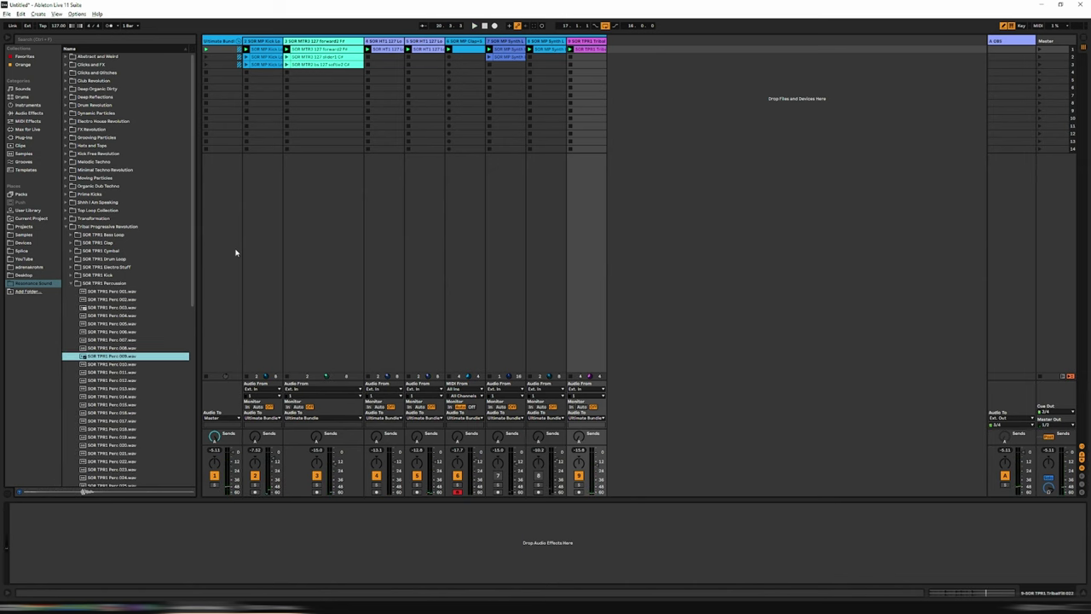
- Play the bass track's second clip and try the original synth track in the mix
{"action": "left_click", "coordinate": [287, 58]}
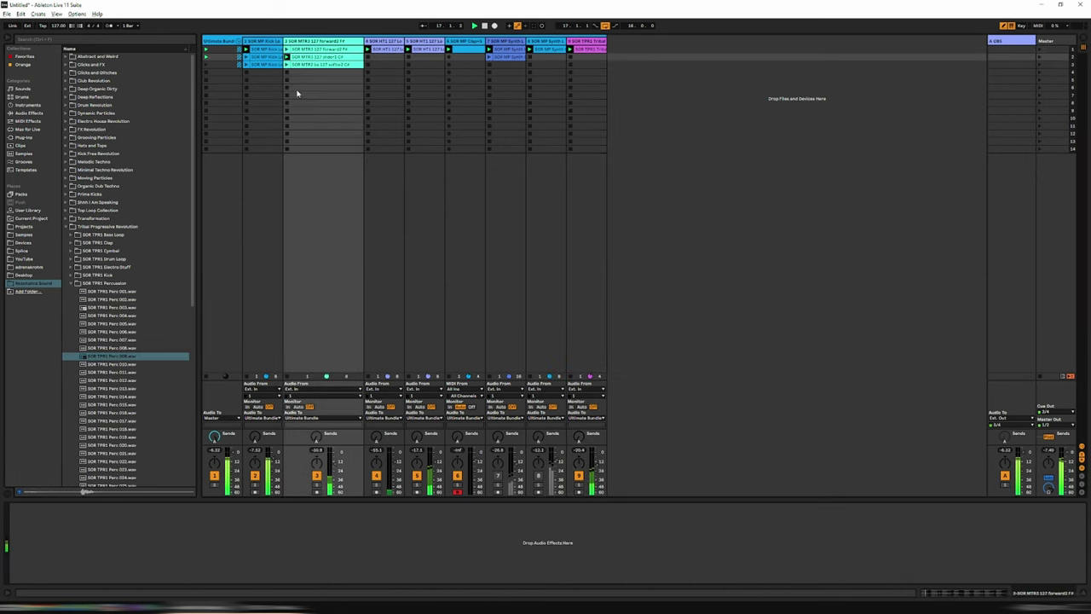
{"action": "left_click", "coordinate": [497, 476]}
- Stop playback and preview further samples in the SOR TPR1 Percussion folder, including Perc 017 and Perc 025
{"action": "scroll", "coordinate": [110, 401], "scroll_direction": "down", "scroll_amount": 1}
{"action": "left_click", "coordinate": [114, 379]}
{"action": "key", "text": "space"}
{"action": "scroll", "coordinate": [117, 401], "scroll_direction": "down", "scroll_amount": 1}
{"action": "left_click", "coordinate": [109, 401]}
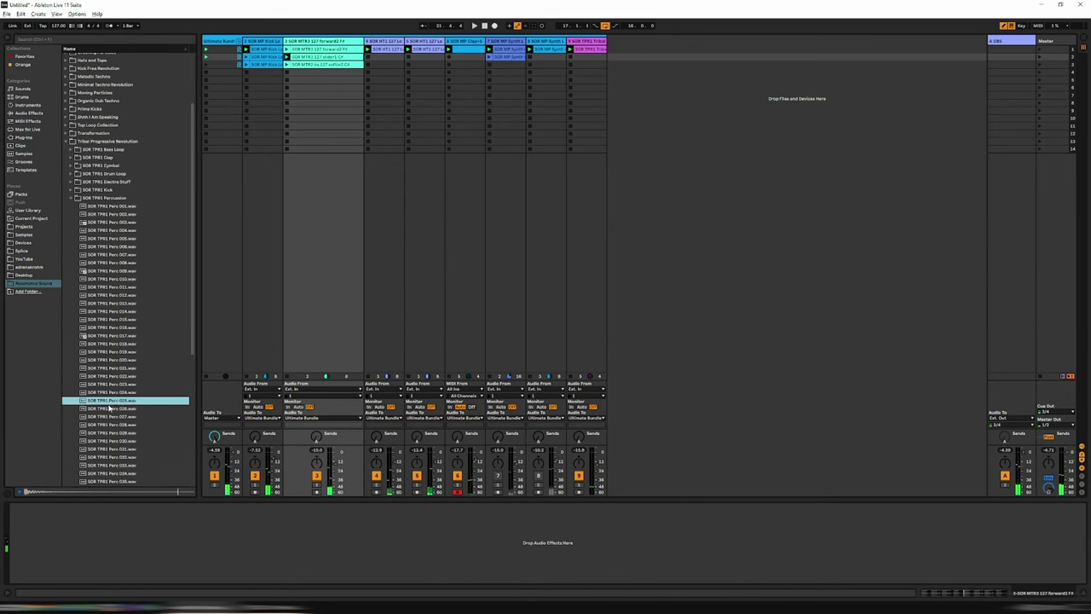
{"action": "scroll", "coordinate": [115, 407], "scroll_direction": "down", "scroll_amount": 1}
{"action": "left_click", "coordinate": [119, 407]}
{"action": "scroll", "coordinate": [128, 401], "scroll_direction": "up", "scroll_amount": 3}
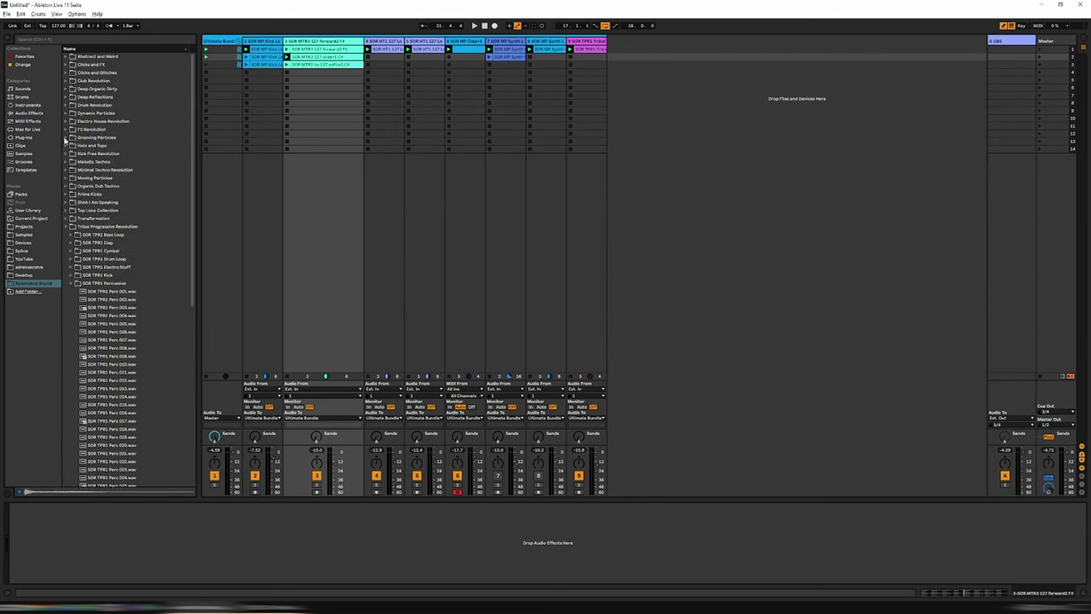
- Open Grooving Particles' SOR GP Experimental Loop 124 folder, preview loops and replace the tribal fill clip with SOR GP Experim Loop 124 04.wav
{"action": "left_click", "coordinate": [65, 137]}
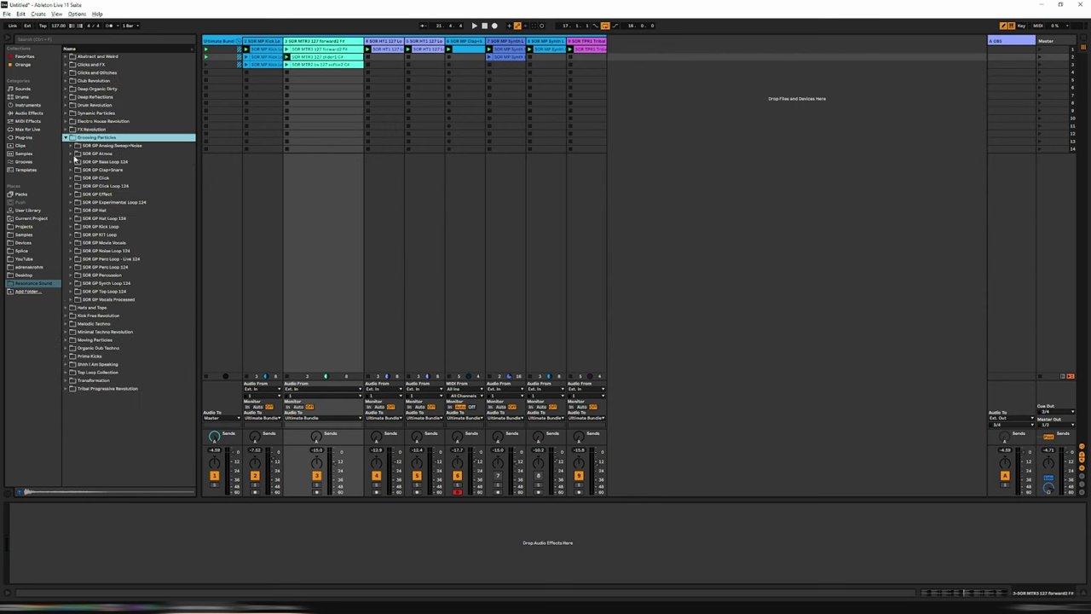
{"action": "left_click", "coordinate": [74, 203]}
{"action": "left_click", "coordinate": [120, 238]}
{"action": "scroll", "coordinate": [134, 242], "scroll_direction": "down", "scroll_amount": 2}
{"action": "scroll", "coordinate": [133, 242], "scroll_direction": "down", "scroll_amount": 1}
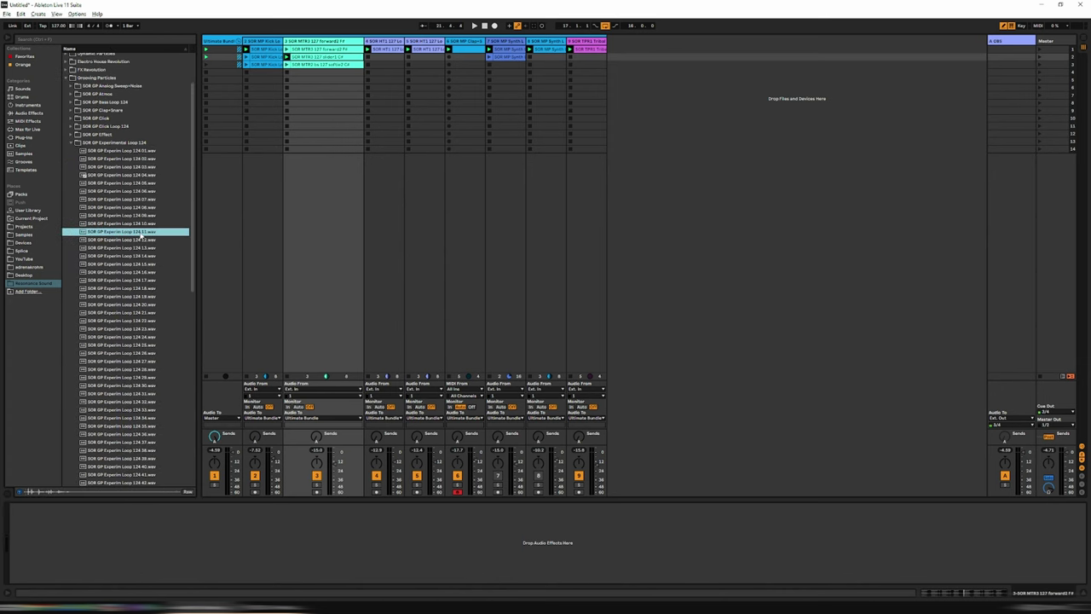
{"action": "left_click_drag", "start_coordinate": [106, 176], "coordinate": [588, 53]}
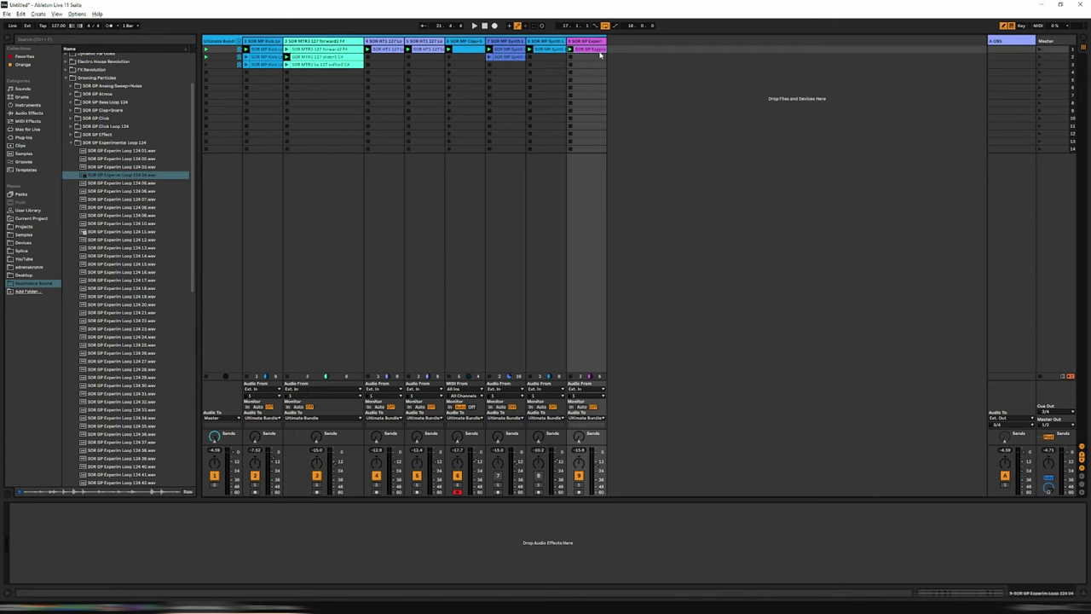
{"action": "left_click", "coordinate": [602, 471]}
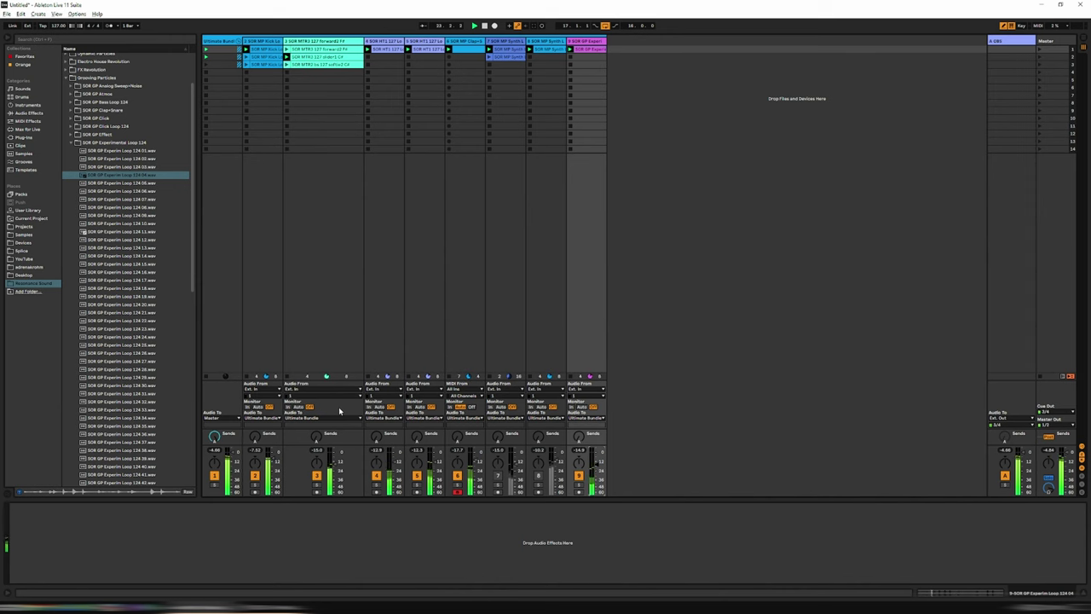
- Switch the bass track between its clips during playback, ending on the first clip
{"action": "left_click", "coordinate": [286, 48]}
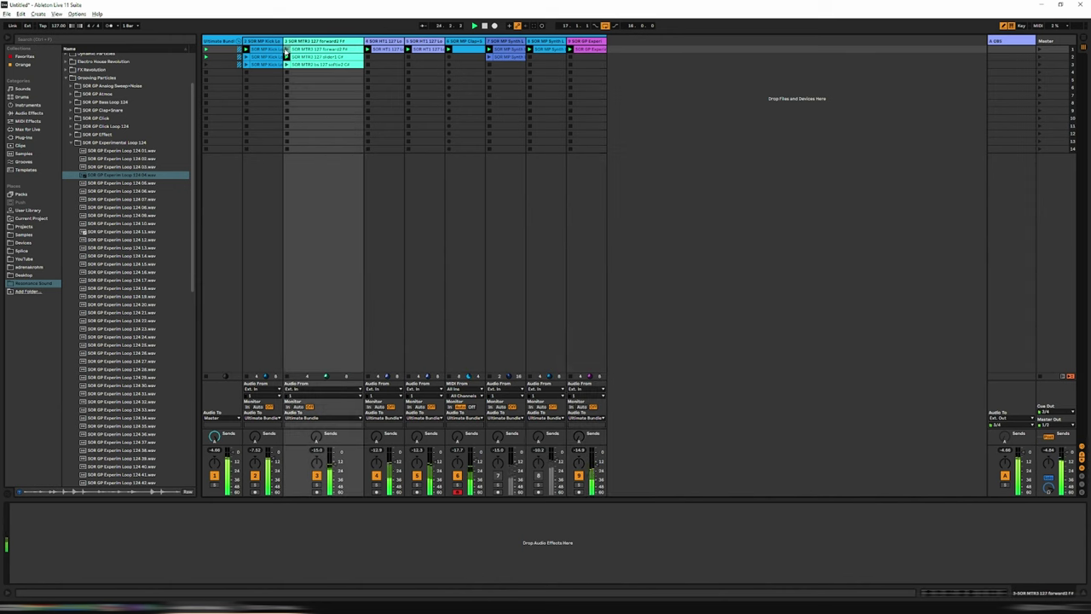
{"action": "left_click", "coordinate": [286, 56]}
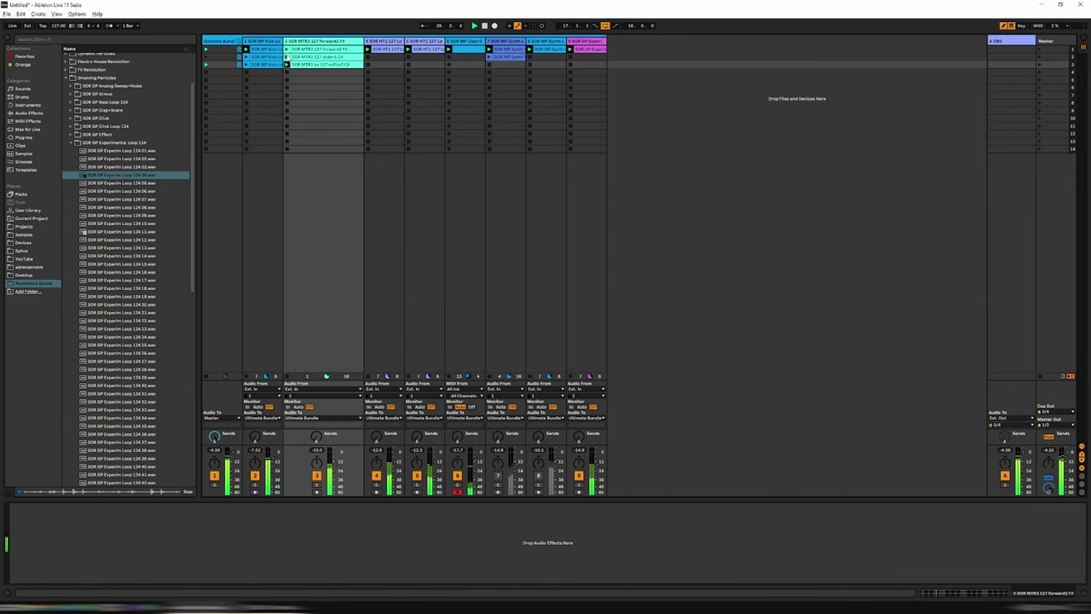
{"action": "left_click", "coordinate": [287, 49]}
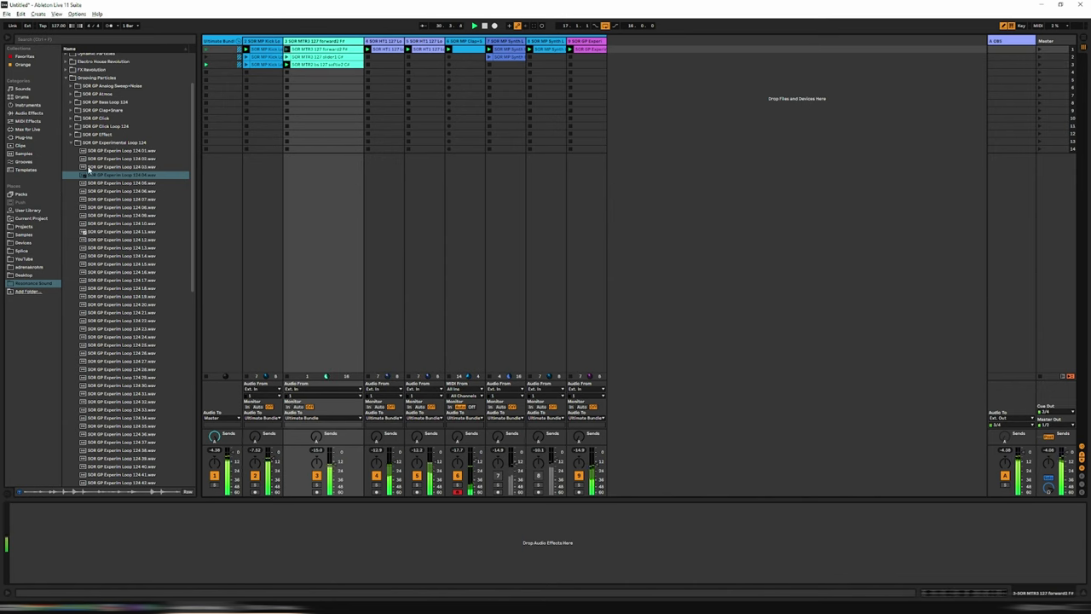
- Stop playback, preview SOR GP Experim Loop 124 18 and 28, and close the Experimental Loop folder
{"action": "left_click", "coordinate": [128, 288]}
{"action": "scroll", "coordinate": [124, 287], "scroll_direction": "down", "scroll_amount": 3}
{"action": "scroll", "coordinate": [109, 284], "scroll_direction": "down", "scroll_amount": 2}
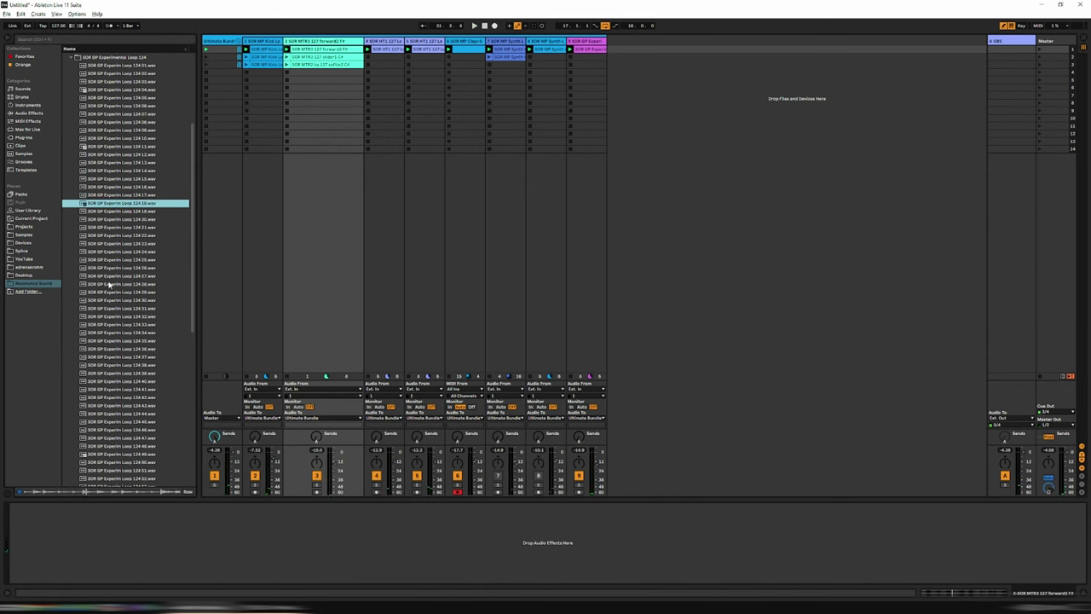
{"action": "left_click", "coordinate": [109, 285]}
{"action": "scroll", "coordinate": [111, 273], "scroll_direction": "down", "scroll_amount": 3}
{"action": "scroll", "coordinate": [128, 256], "scroll_direction": "up", "scroll_amount": 8}
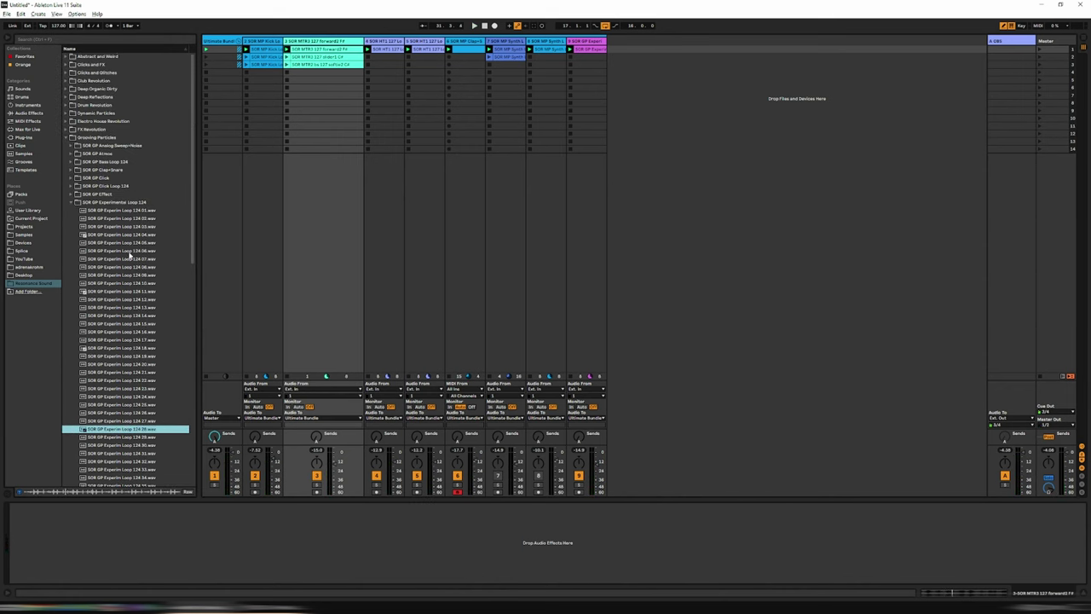
{"action": "left_click", "coordinate": [73, 204]}
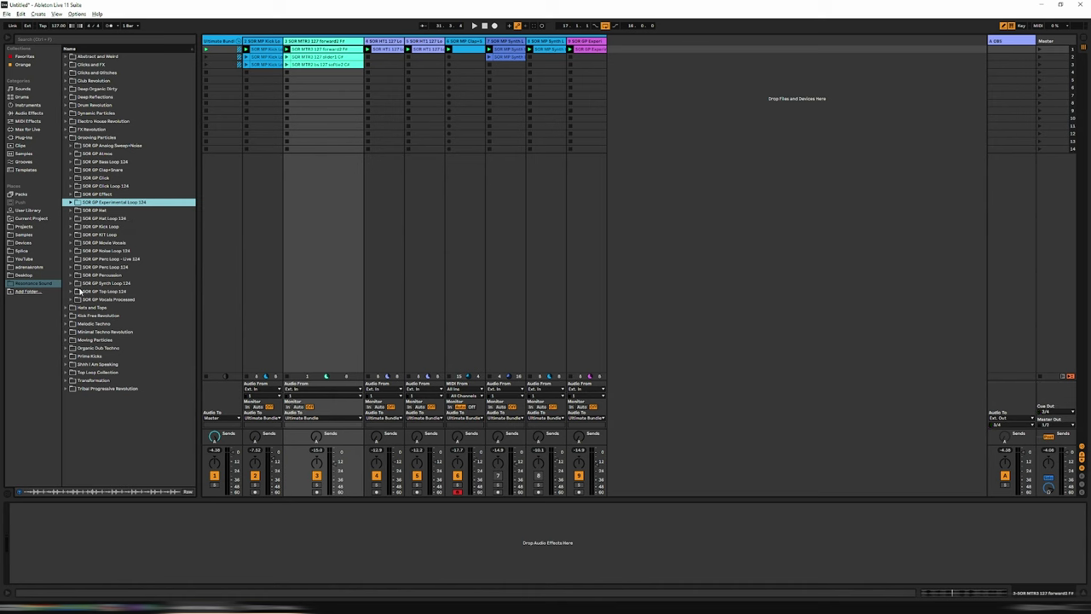
- Open the SOR GP Top Loop 124 folder and preview Top Loops 01 and 10
{"action": "left_click", "coordinate": [71, 291]}
{"action": "left_click", "coordinate": [105, 300]}
{"action": "scroll", "coordinate": [121, 317], "scroll_direction": "down", "scroll_amount": 1}
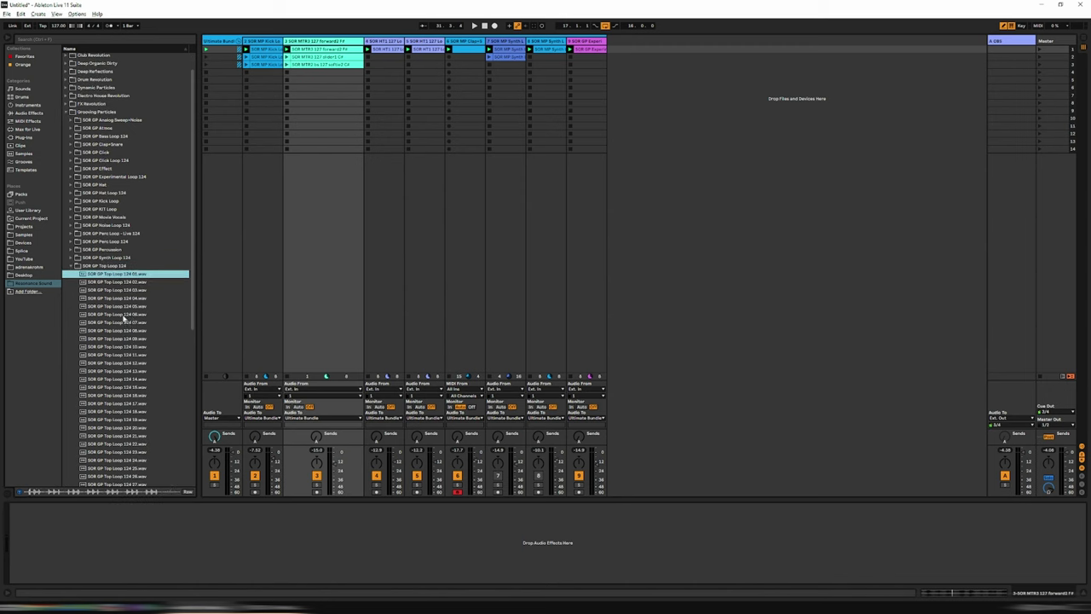
{"action": "left_click", "coordinate": [127, 346]}
- Open the SOR GP Synth Loop 124 folder and preview the A# 007 and A# 014 loops
{"action": "left_click", "coordinate": [72, 257]}
{"action": "left_click", "coordinate": [125, 342]}
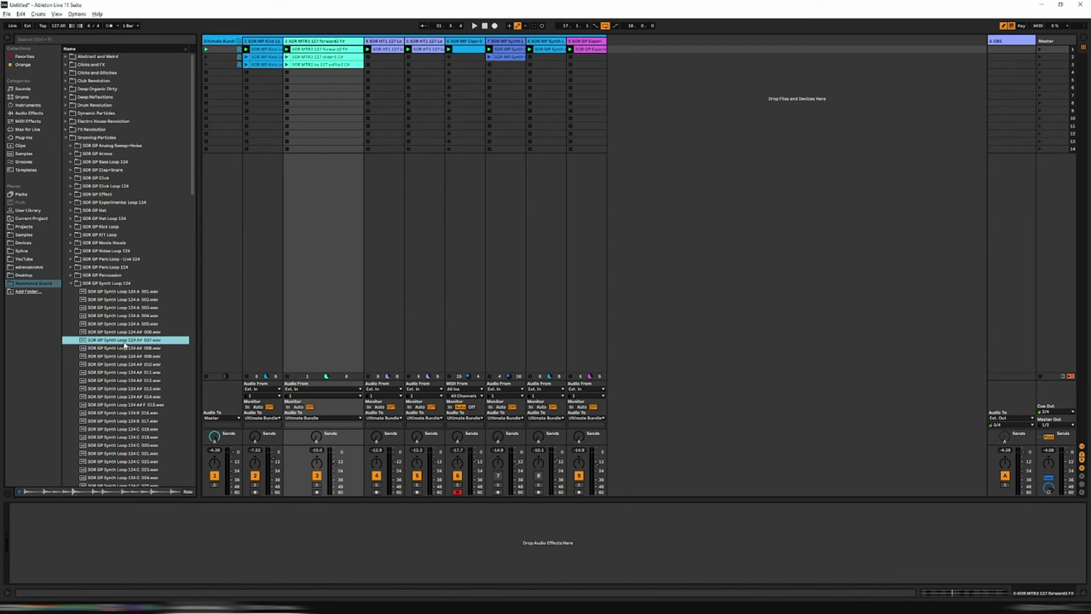
{"action": "scroll", "coordinate": [126, 342], "scroll_direction": "down", "scroll_amount": 1}
{"action": "left_click", "coordinate": [138, 361]}
{"action": "scroll", "coordinate": [138, 348], "scroll_direction": "down", "scroll_amount": 1}
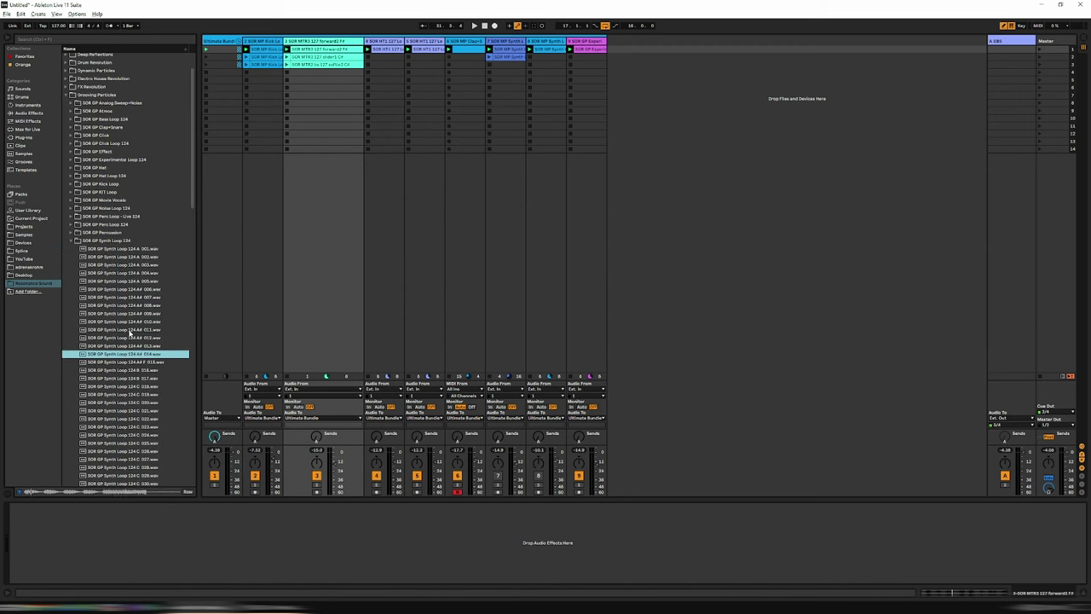
{"action": "scroll", "coordinate": [130, 341], "scroll_direction": "down", "scroll_amount": 1}
{"action": "scroll", "coordinate": [130, 347], "scroll_direction": "down", "scroll_amount": 10}
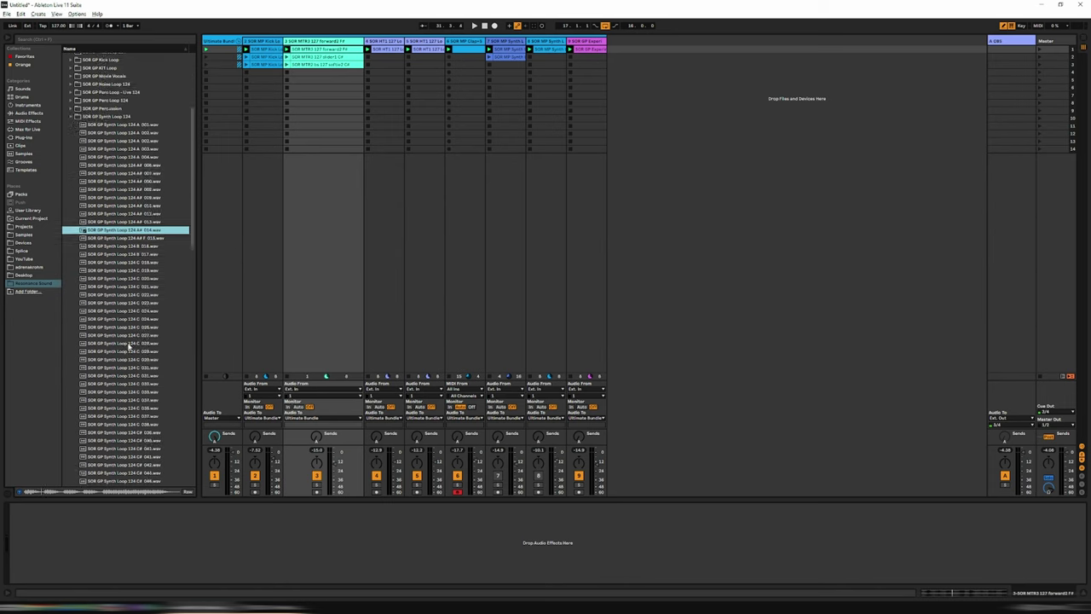
- Preview the C# 043, D 056 and E 084 loops in the SOR GP Synth Loop 124 folder
{"action": "left_click", "coordinate": [128, 368]}
{"action": "scroll", "coordinate": [126, 366], "scroll_direction": "down", "scroll_amount": 4}
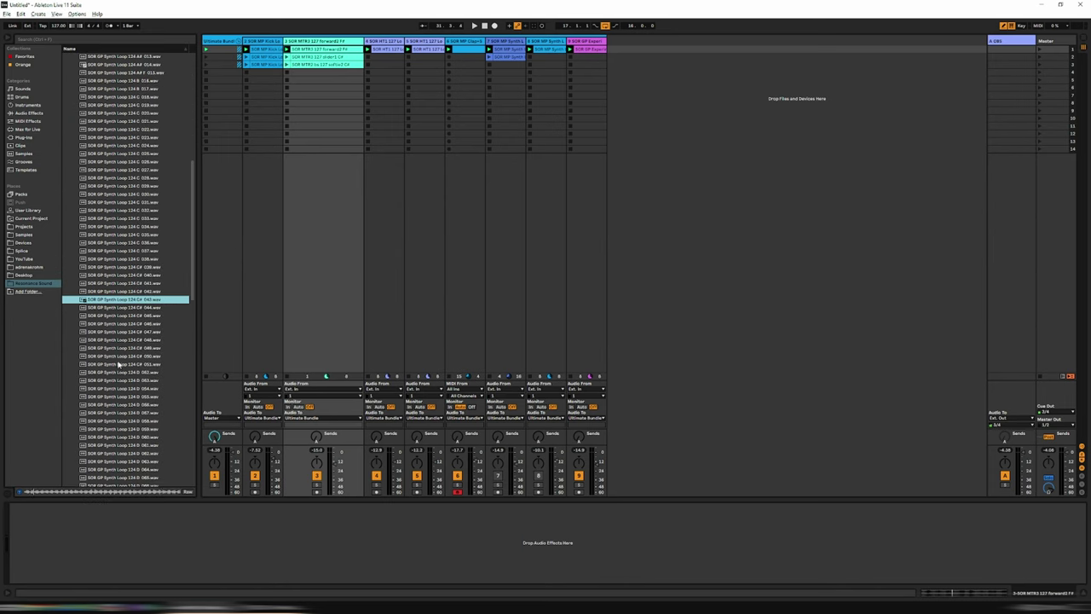
{"action": "scroll", "coordinate": [119, 364], "scroll_direction": "down", "scroll_amount": 4}
{"action": "left_click", "coordinate": [121, 371]}
{"action": "scroll", "coordinate": [121, 368], "scroll_direction": "down", "scroll_amount": 8}
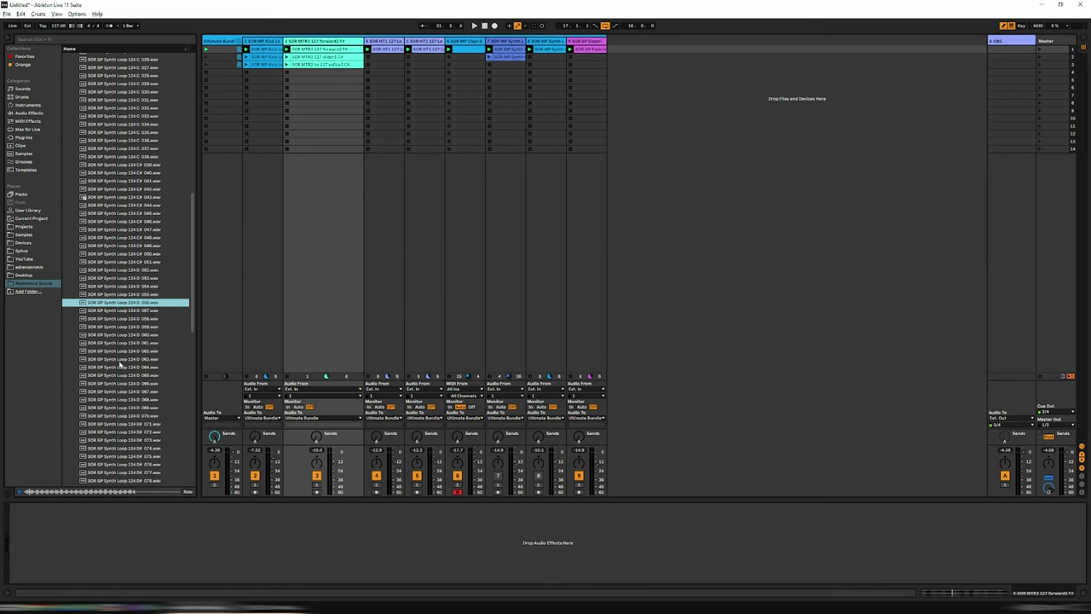
{"action": "scroll", "coordinate": [120, 365], "scroll_direction": "down", "scroll_amount": 5}
{"action": "left_click", "coordinate": [125, 409]}
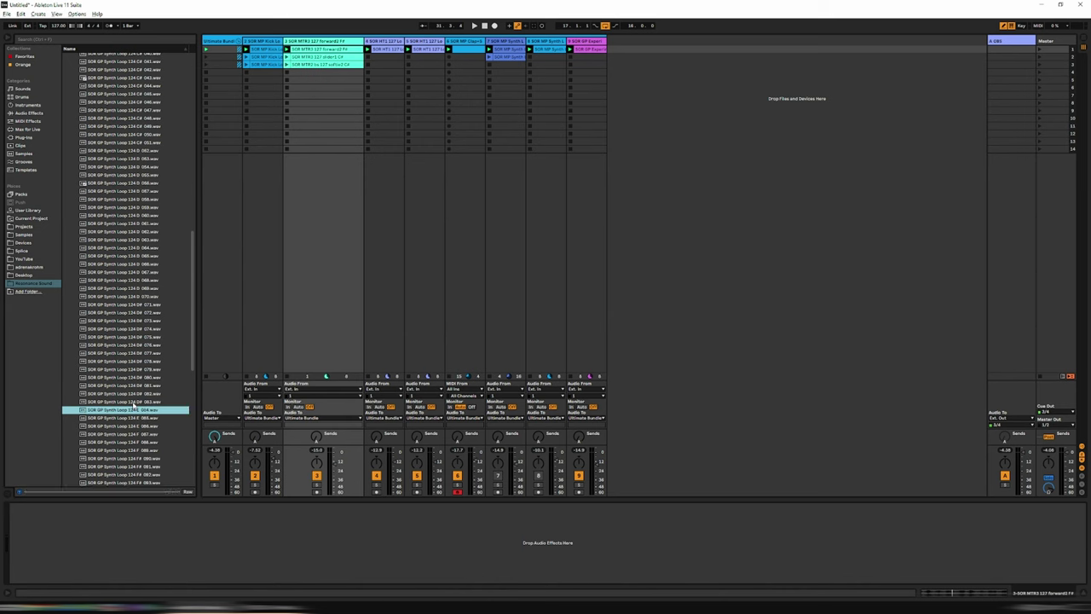
{"action": "scroll", "coordinate": [130, 396], "scroll_direction": "down", "scroll_amount": 1}
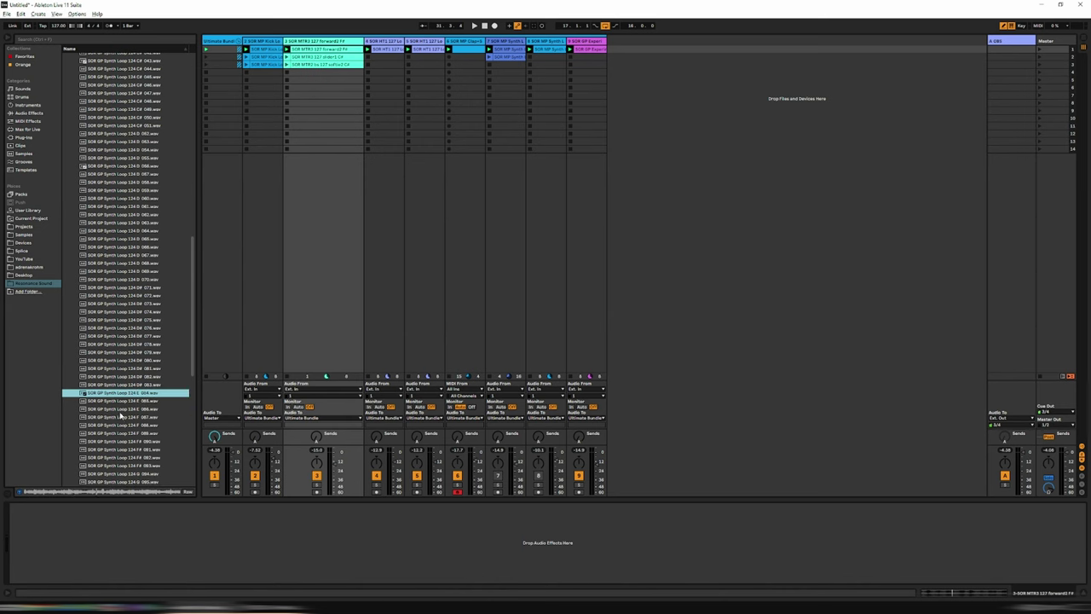
{"action": "scroll", "coordinate": [115, 397], "scroll_direction": "down", "scroll_amount": 1}
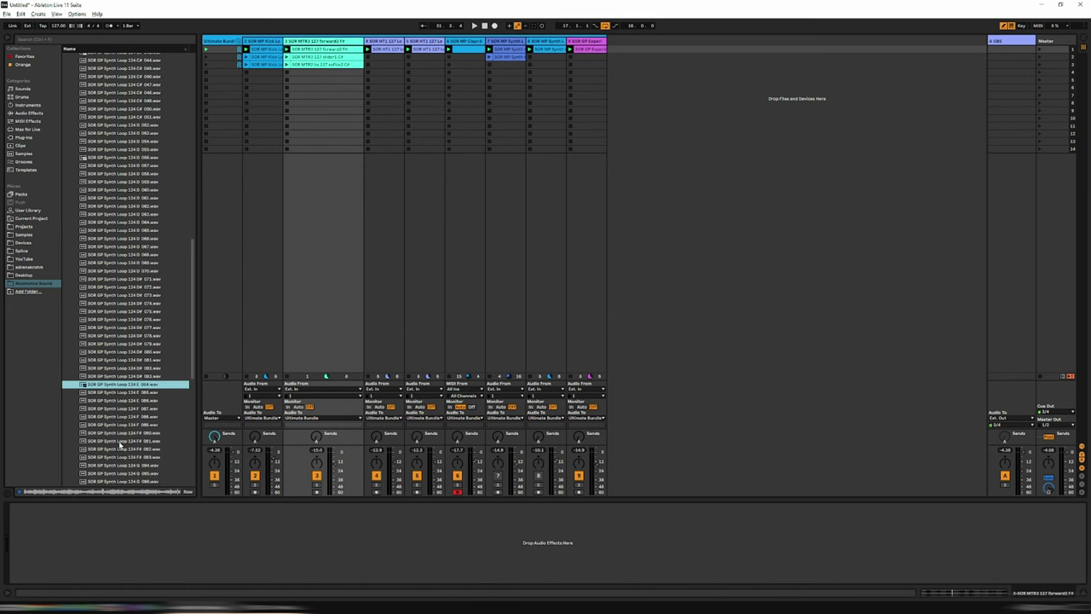
- Preview the F# 091, F# 090 and F# 093 synth loops
{"action": "left_click", "coordinate": [121, 441]}
{"action": "left_click", "coordinate": [117, 435]}
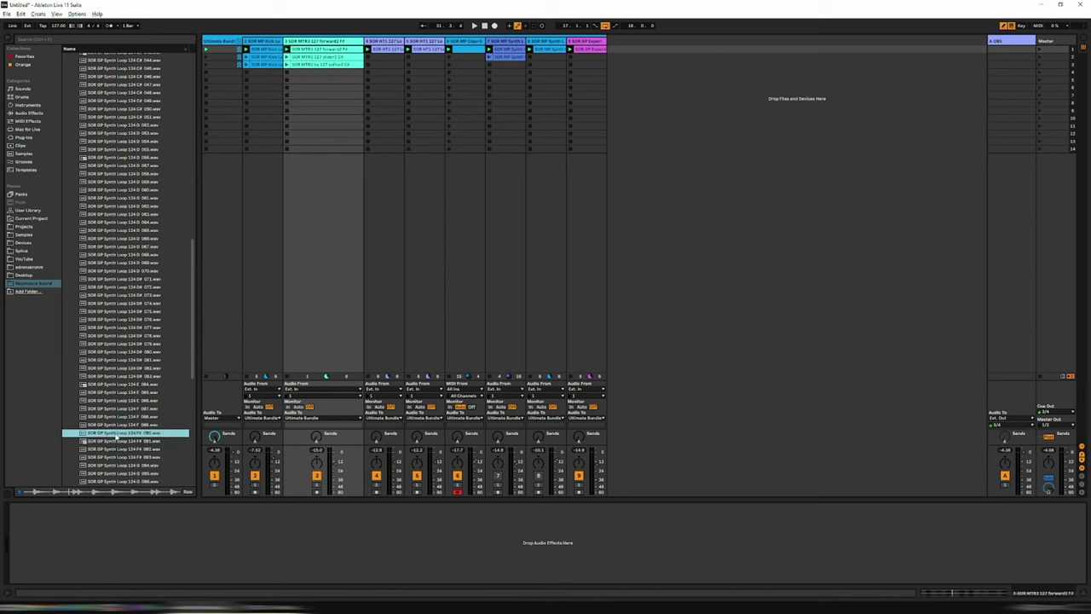
{"action": "left_click", "coordinate": [116, 457]}
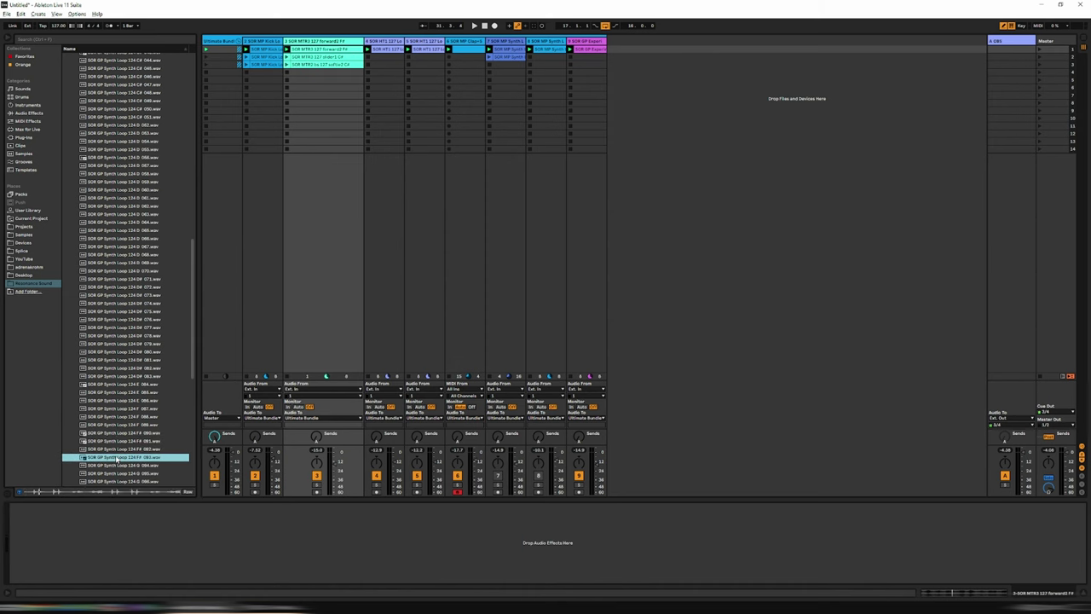
{"action": "scroll", "coordinate": [119, 459], "scroll_direction": "down", "scroll_amount": 3}
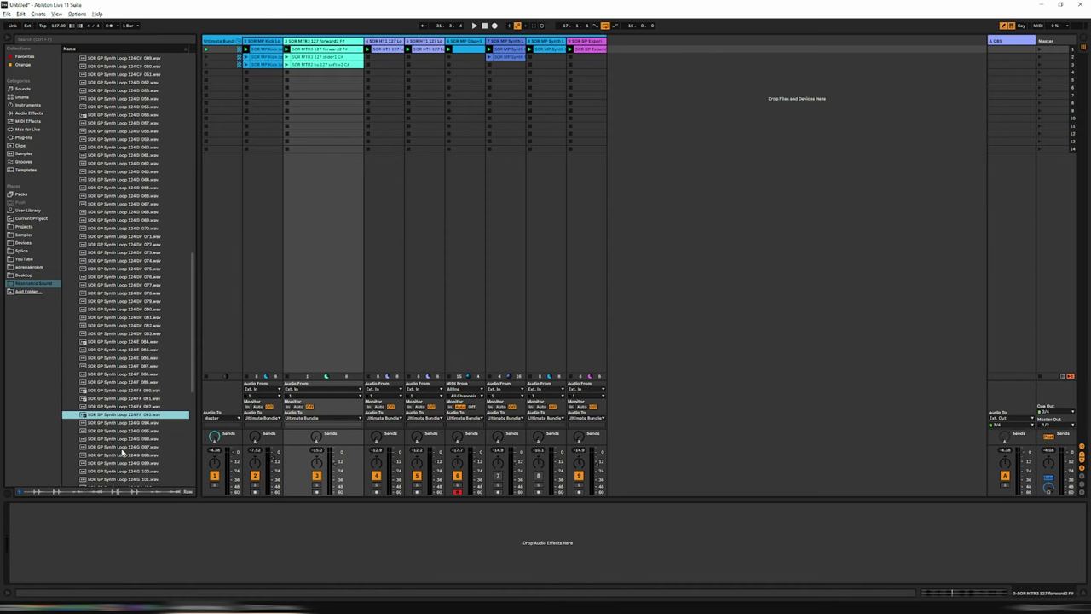
{"action": "scroll", "coordinate": [125, 381], "scroll_direction": "up", "scroll_amount": 15}
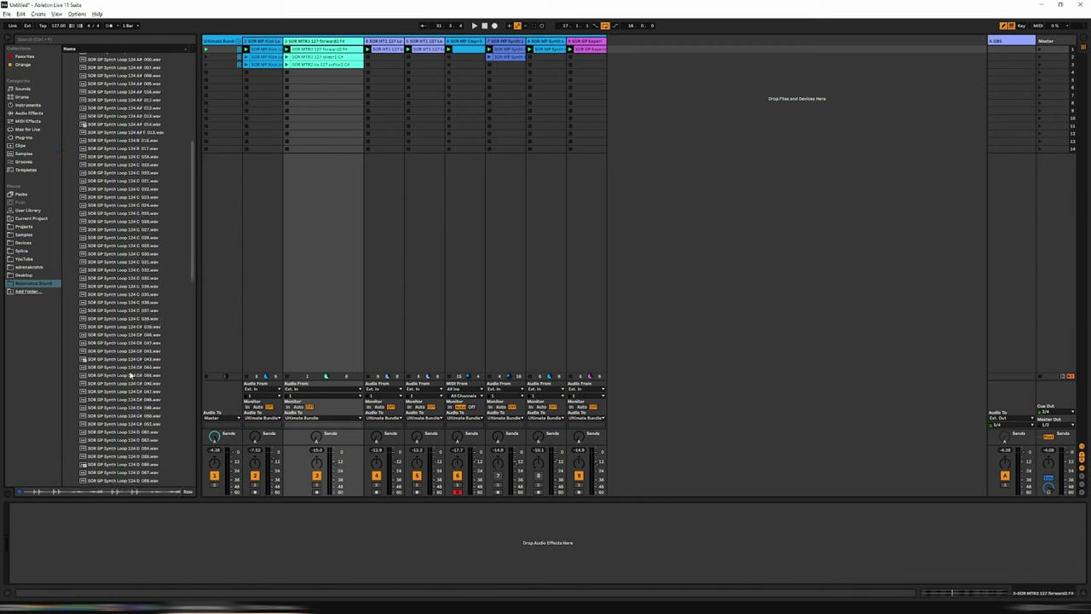
- Open the SOR EHR1 Tom folder in Electro House Revolution, preview Tom 001, 002, 006 and 014, and close it
{"action": "left_click", "coordinate": [70, 282]}
{"action": "left_click", "coordinate": [72, 252]}
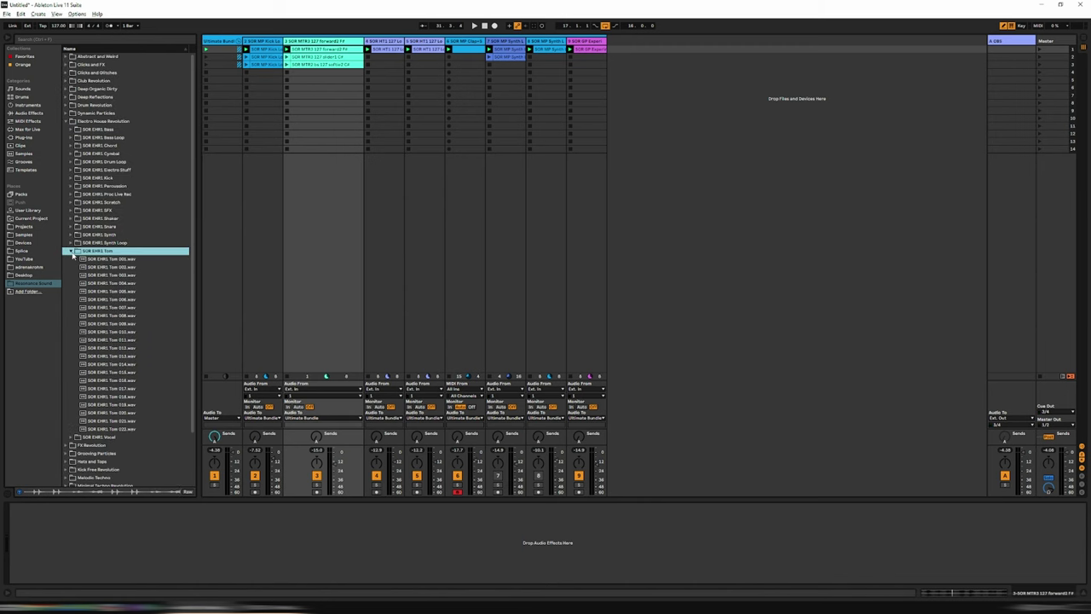
{"action": "left_click", "coordinate": [123, 259]}
{"action": "left_click", "coordinate": [123, 267]}
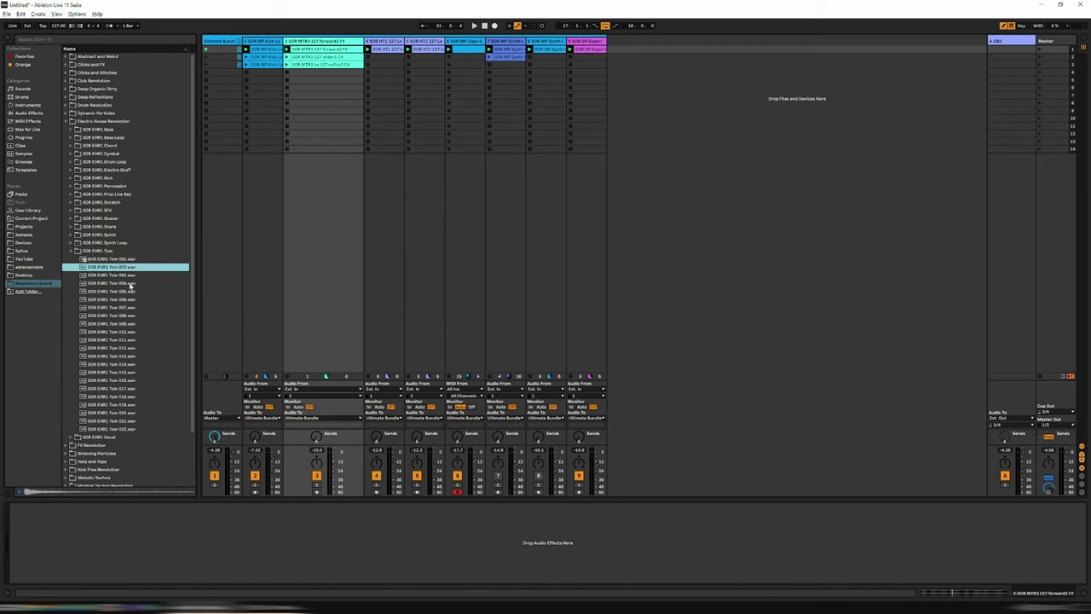
{"action": "left_click", "coordinate": [132, 300]}
{"action": "left_click", "coordinate": [133, 363]}
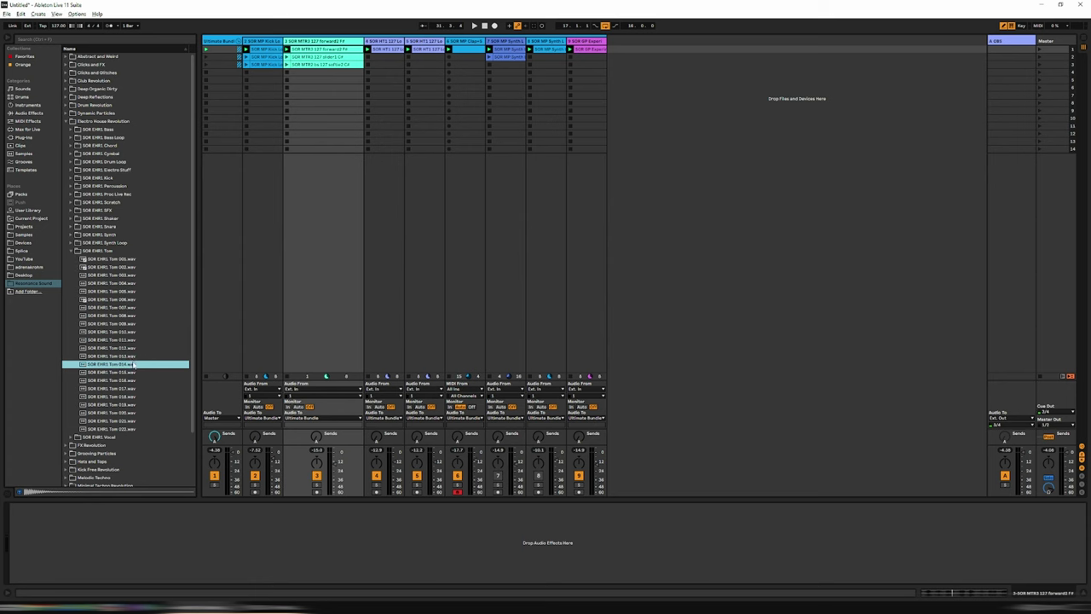
{"action": "left_click", "coordinate": [71, 252]}
{"action": "left_click", "coordinate": [71, 219]}
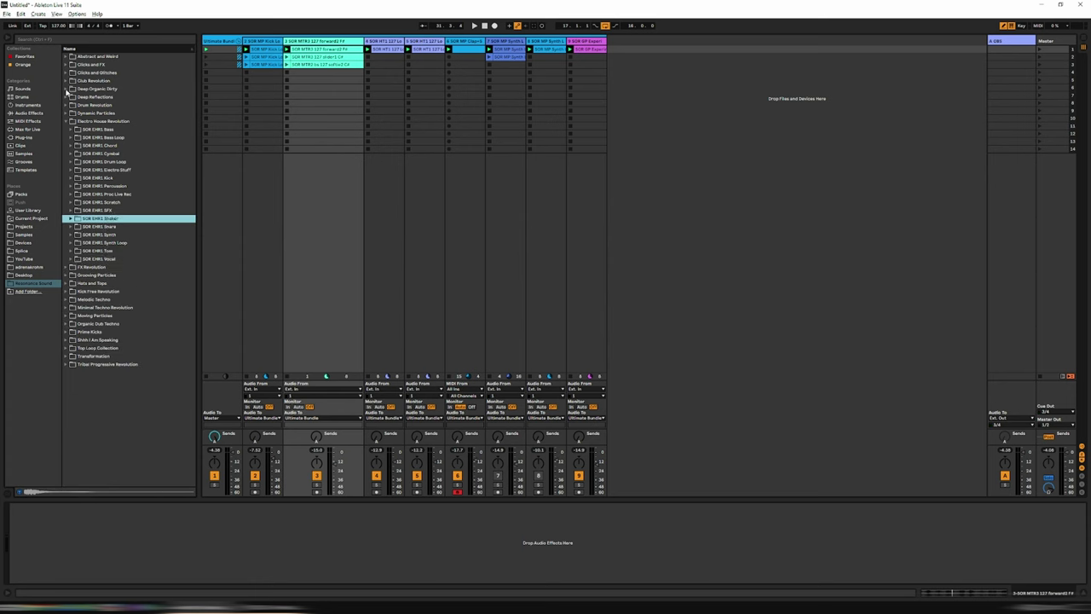
- Open Deep Organic Dirty's SOR DOD Top Loop FX folder, preview loop 02 and loops 08 through 15, and close it
{"action": "left_click", "coordinate": [66, 90]}
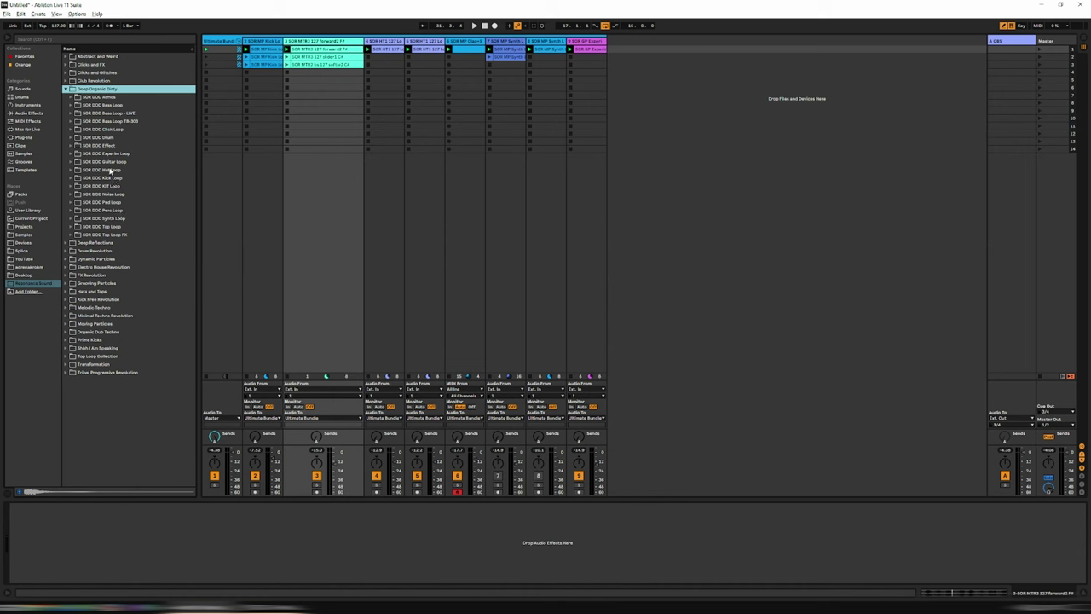
{"action": "left_click", "coordinate": [73, 234]}
{"action": "left_click", "coordinate": [108, 250]}
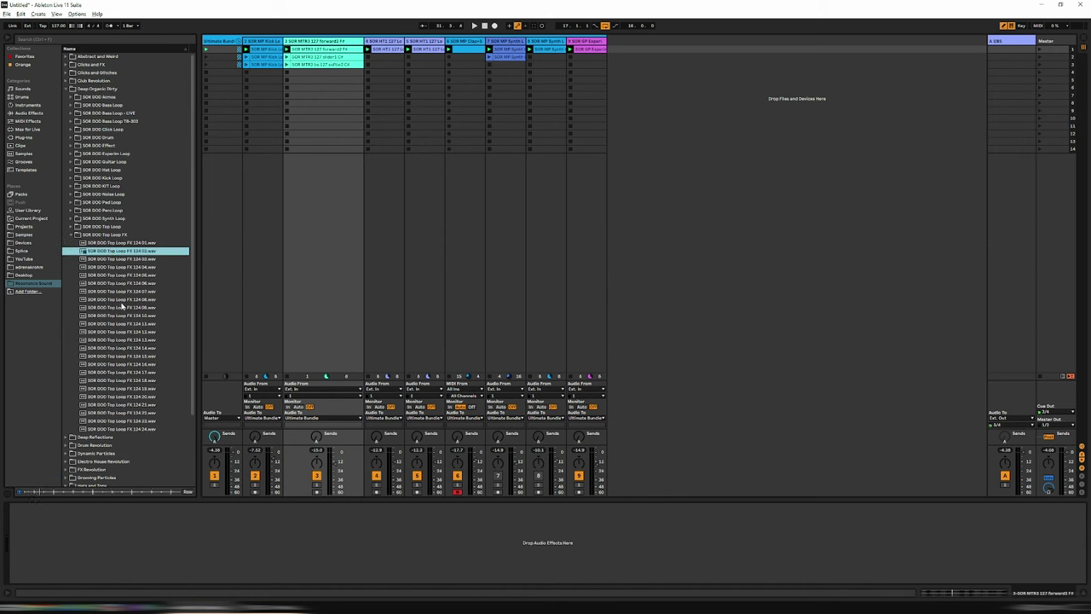
{"action": "left_click", "coordinate": [102, 300]}
{"action": "key", "text": "Down"}
{"action": "key", "text": "Down"}
{"action": "key", "text": "Down"}
{"action": "key", "text": "Down"}
{"action": "key", "text": "Down"}
{"action": "key", "text": "Down"}
{"action": "key", "text": "Down"}
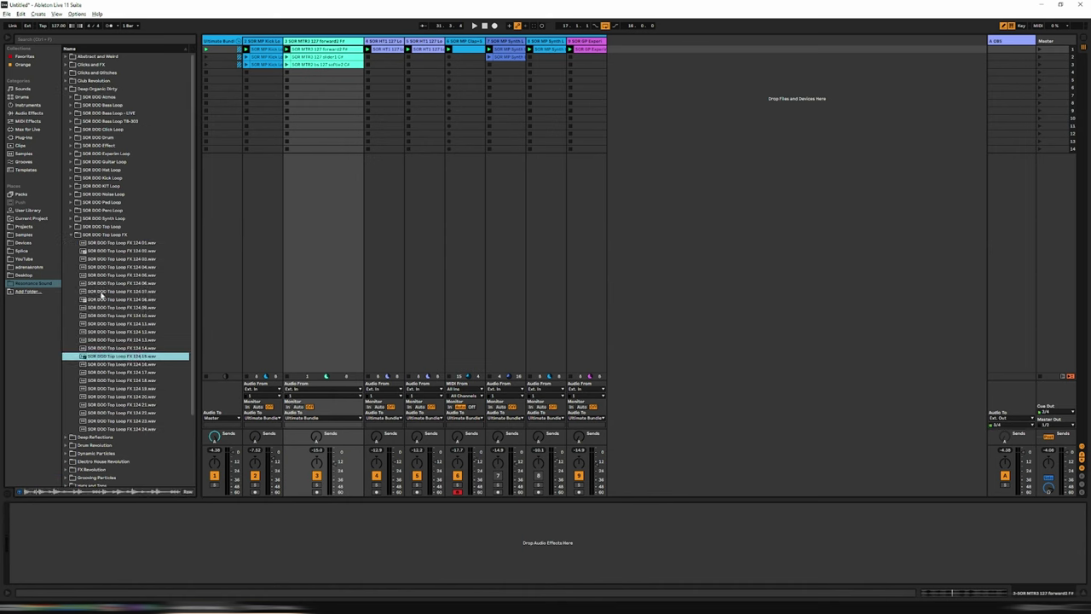
{"action": "left_click", "coordinate": [73, 236]}
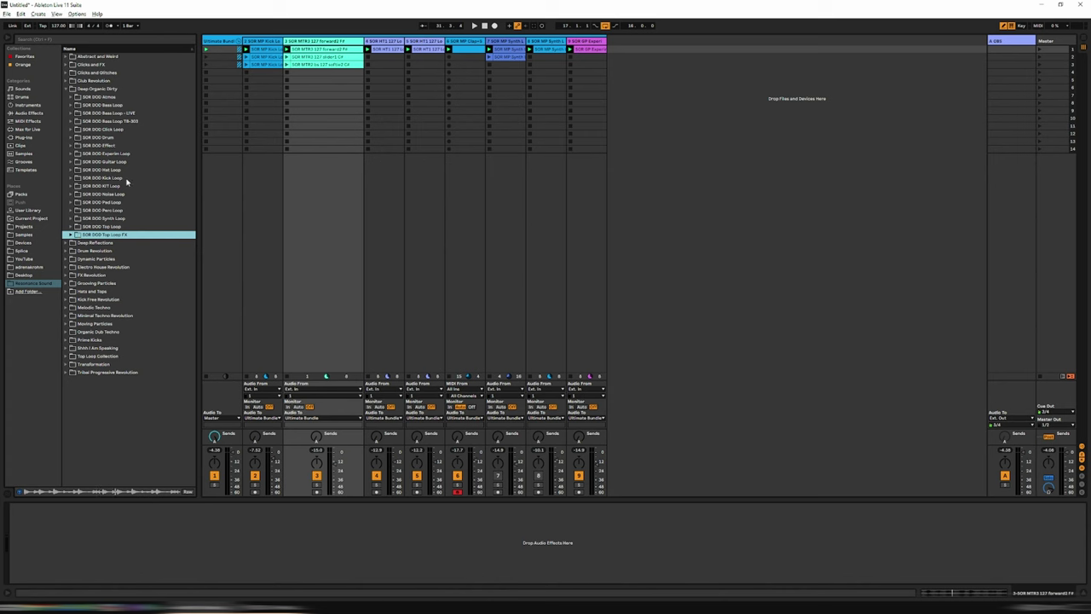
- Open the Oneshot folder inside SOR DOD Effect and preview Oneshot FX 03 and 15
{"action": "left_click", "coordinate": [72, 146]}
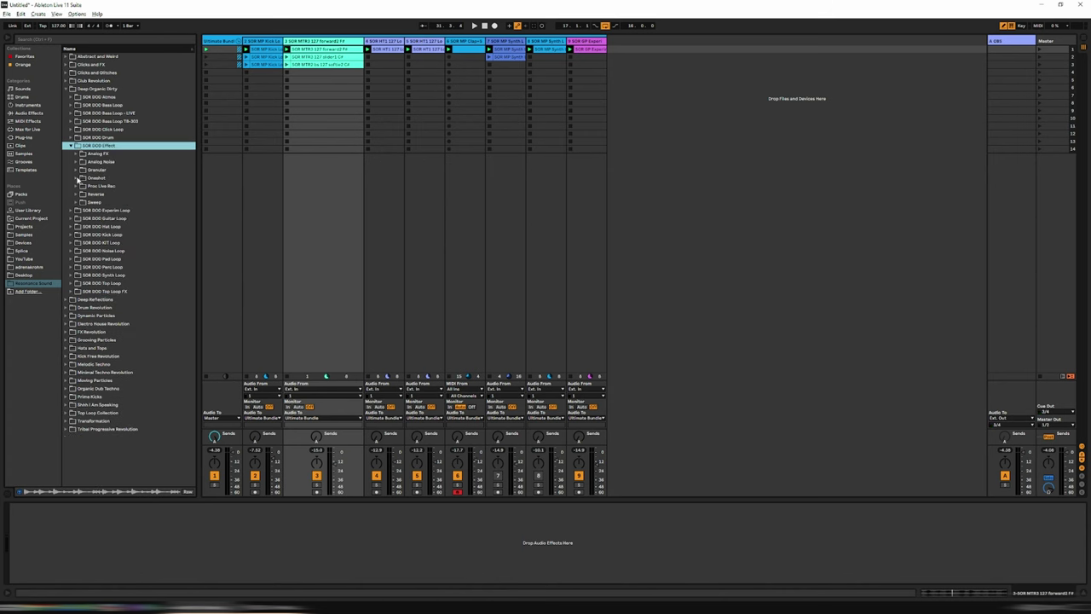
{"action": "left_click", "coordinate": [76, 178]}
{"action": "left_click", "coordinate": [111, 202]}
{"action": "left_click", "coordinate": [135, 300]}
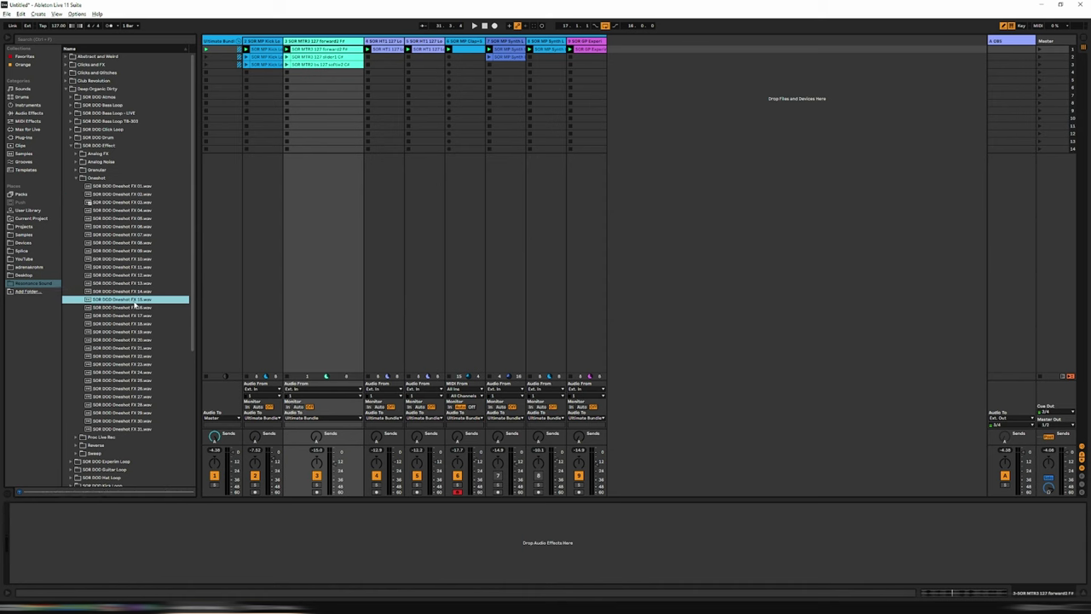
- Preview Oneshot FX 17, 21, 20, 19, 25, 31, 30 and 24
{"action": "left_click", "coordinate": [132, 315]}
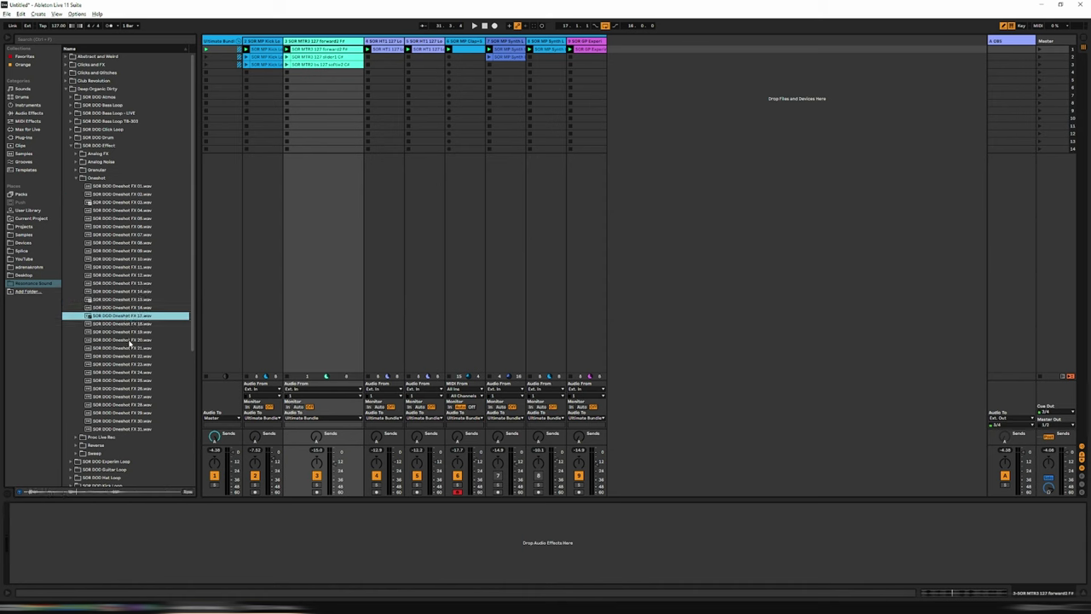
{"action": "left_click", "coordinate": [126, 348]}
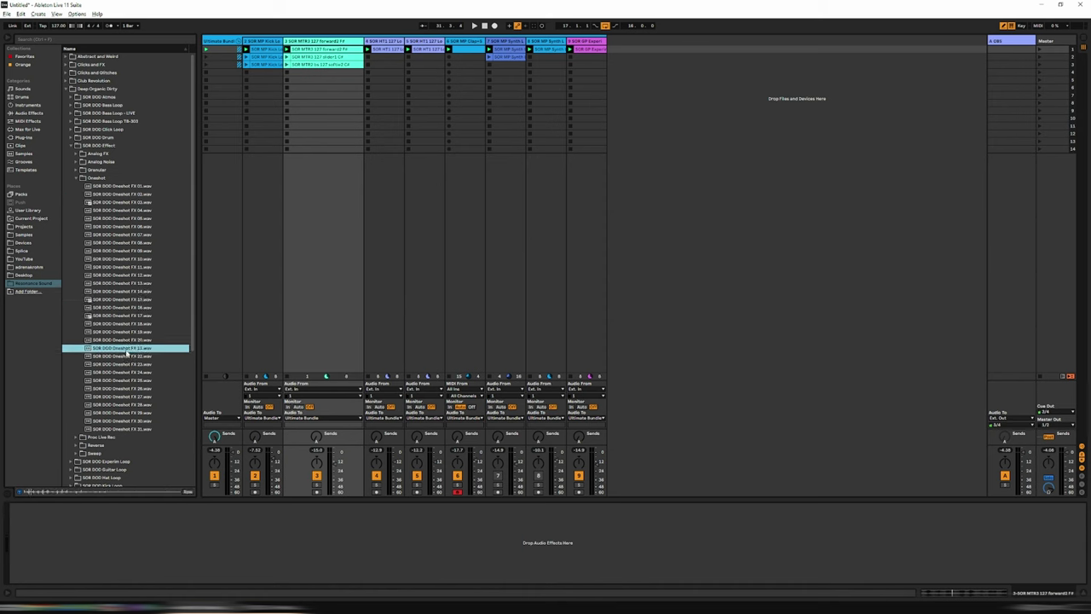
{"action": "left_click", "coordinate": [124, 340]}
{"action": "left_click", "coordinate": [122, 332]}
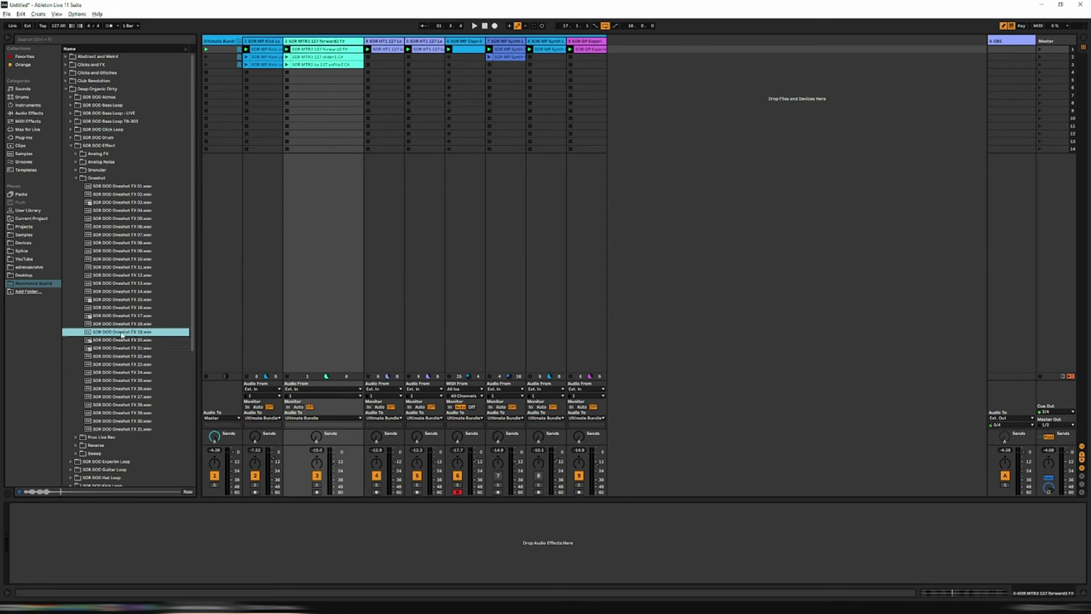
{"action": "left_click", "coordinate": [125, 380]}
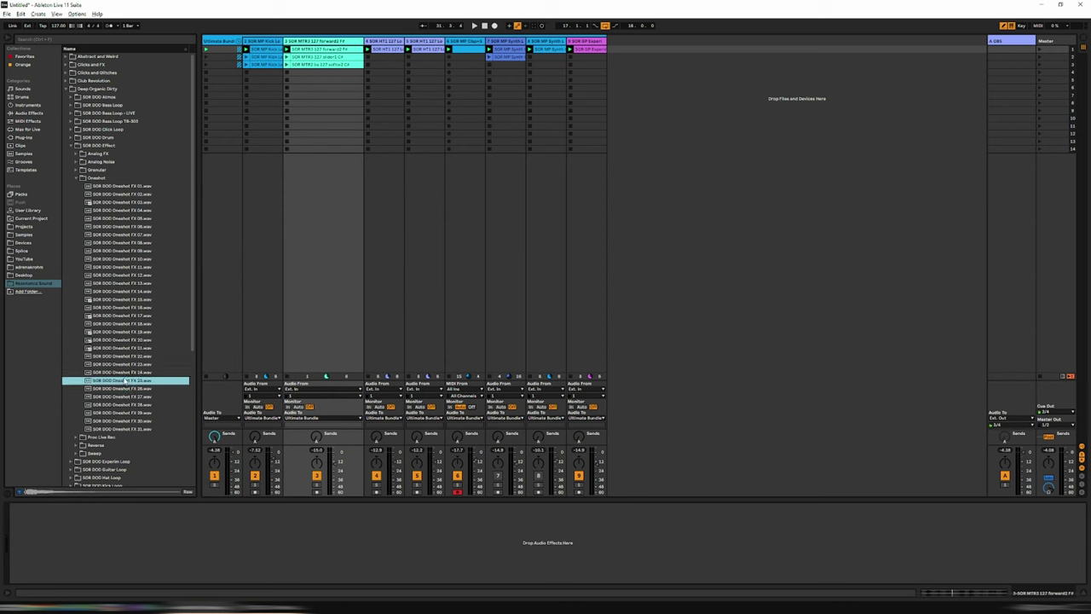
{"action": "left_click", "coordinate": [125, 428]}
{"action": "left_click", "coordinate": [117, 420]}
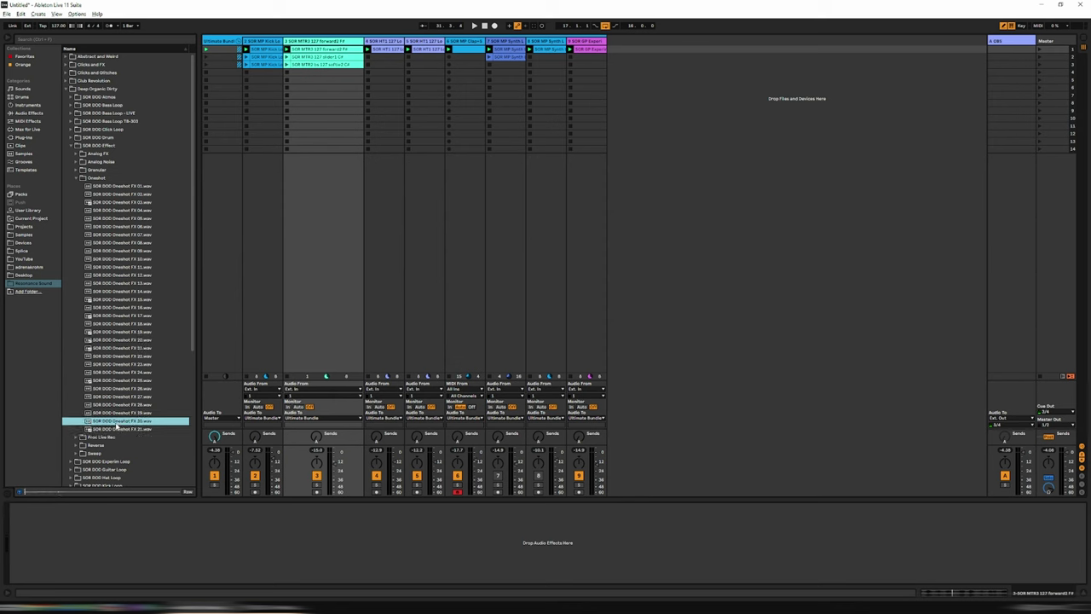
{"action": "left_click", "coordinate": [107, 373]}
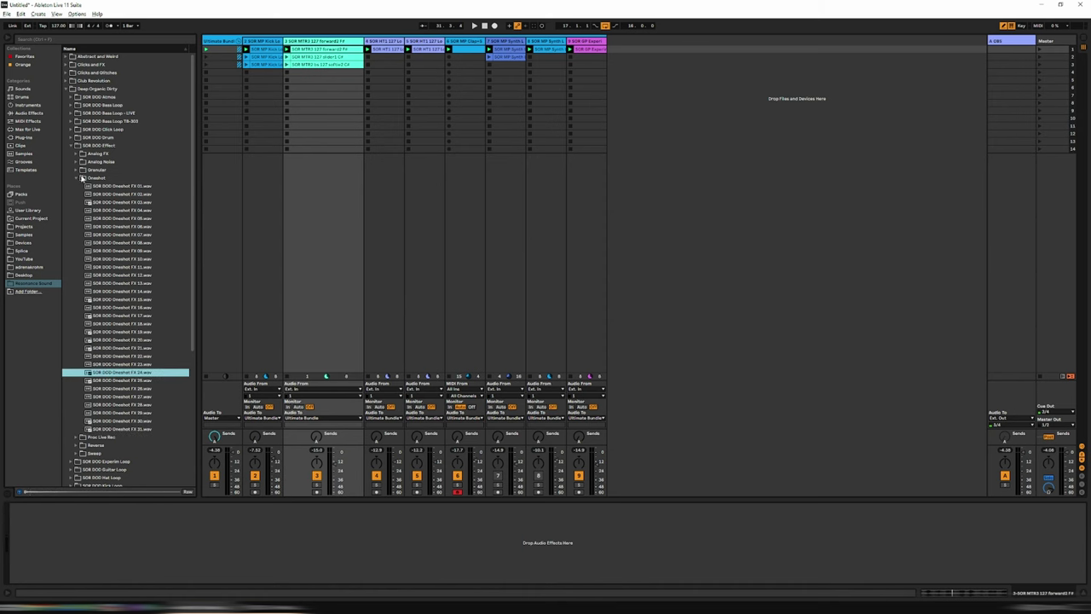
- Switch from the Oneshot folder to the Granular folder in SOR DOD Effect and preview Granular 03 and 11
{"action": "left_click", "coordinate": [83, 177]}
{"action": "left_click", "coordinate": [82, 169]}
{"action": "left_click", "coordinate": [108, 194]}
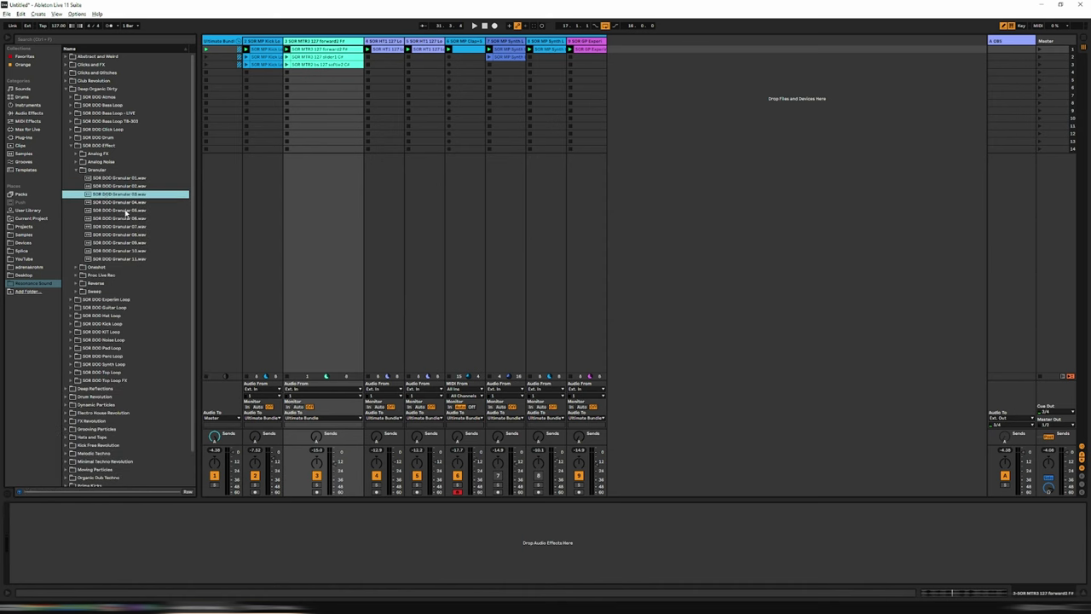
{"action": "left_click", "coordinate": [122, 260]}
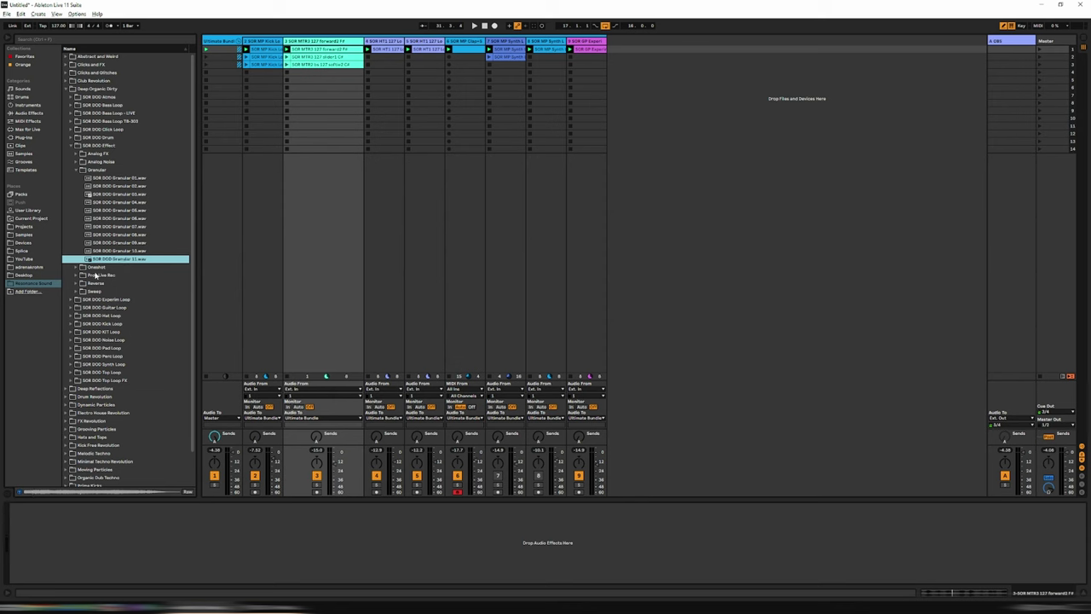
- Open the Reverse folder in SOR DOD Effect and preview Reverse 10, 07 and 03
{"action": "left_click", "coordinate": [78, 283]}
{"action": "left_click", "coordinate": [97, 276]}
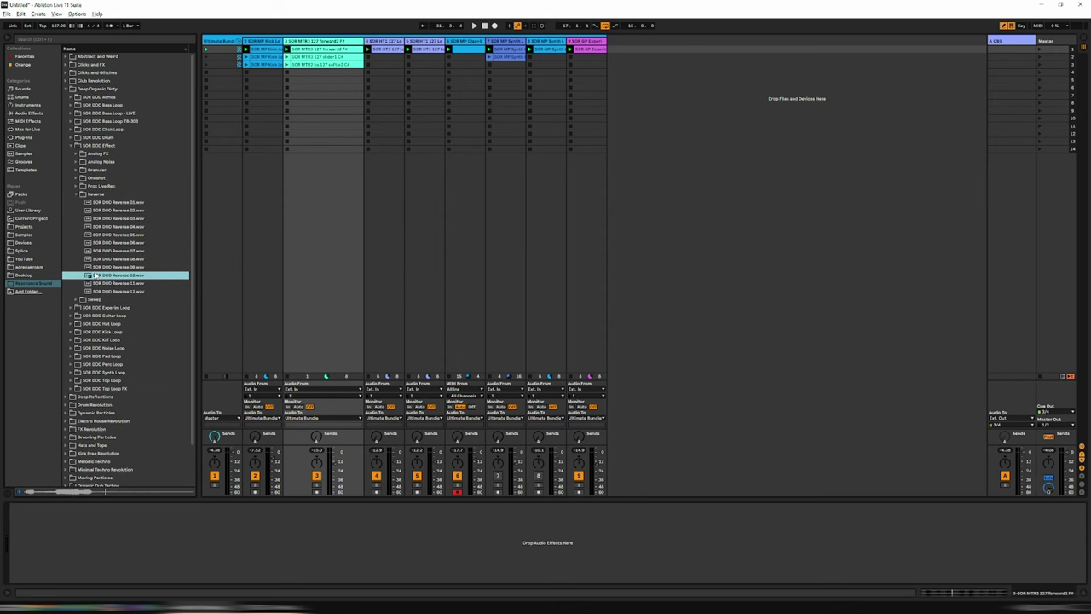
{"action": "left_click", "coordinate": [114, 253]}
{"action": "left_click", "coordinate": [109, 221]}
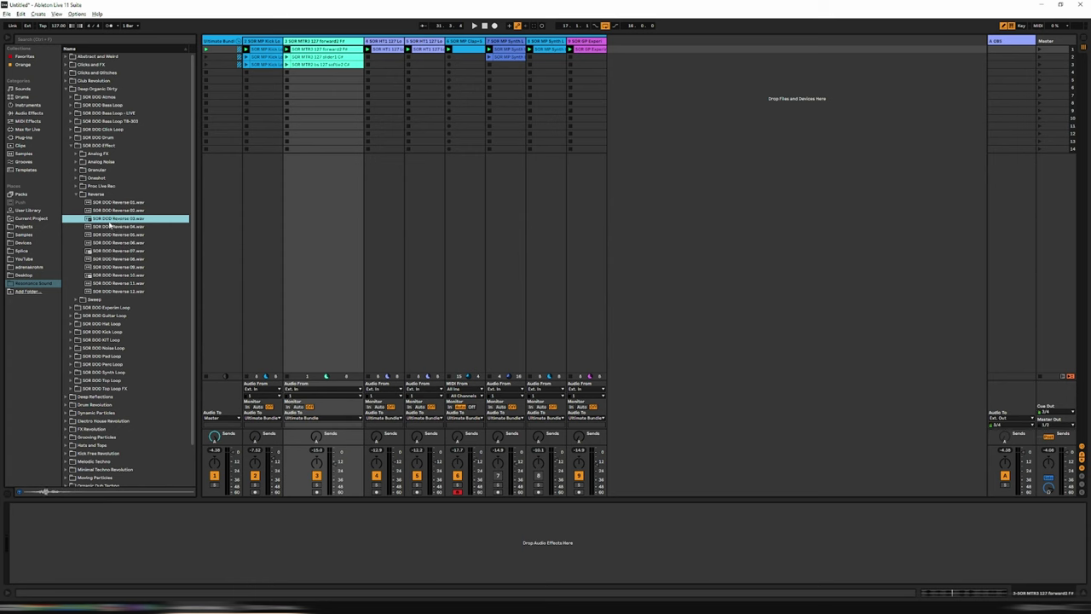
- Preview the SOR DOD Pad Loops 124 F 13 and G 15, plus effects in SOR MP FX including FX 11
{"action": "left_click", "coordinate": [108, 309]}
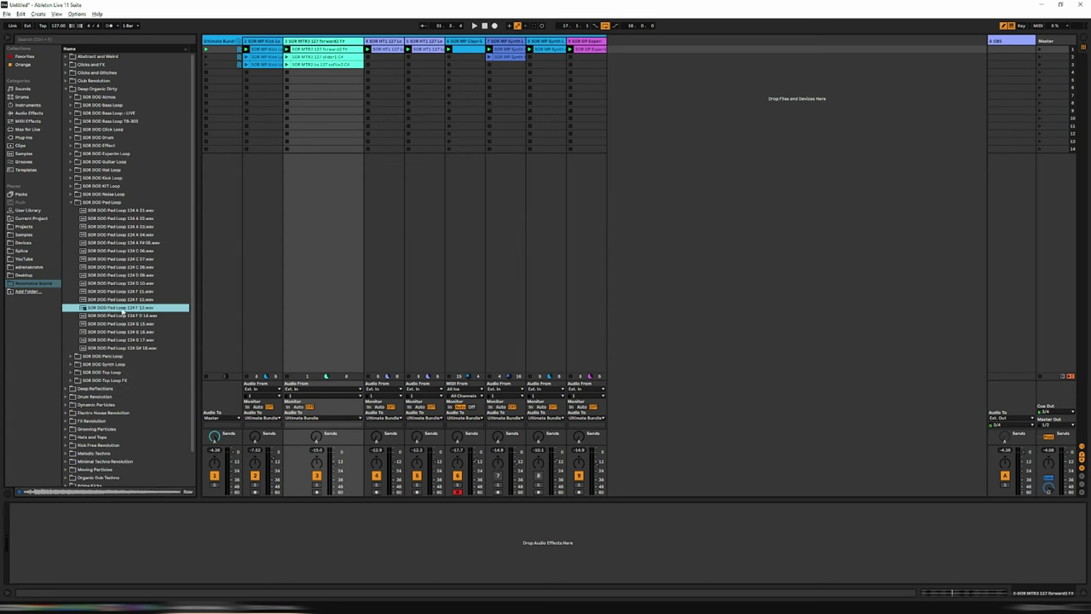
{"action": "left_click", "coordinate": [124, 323]}
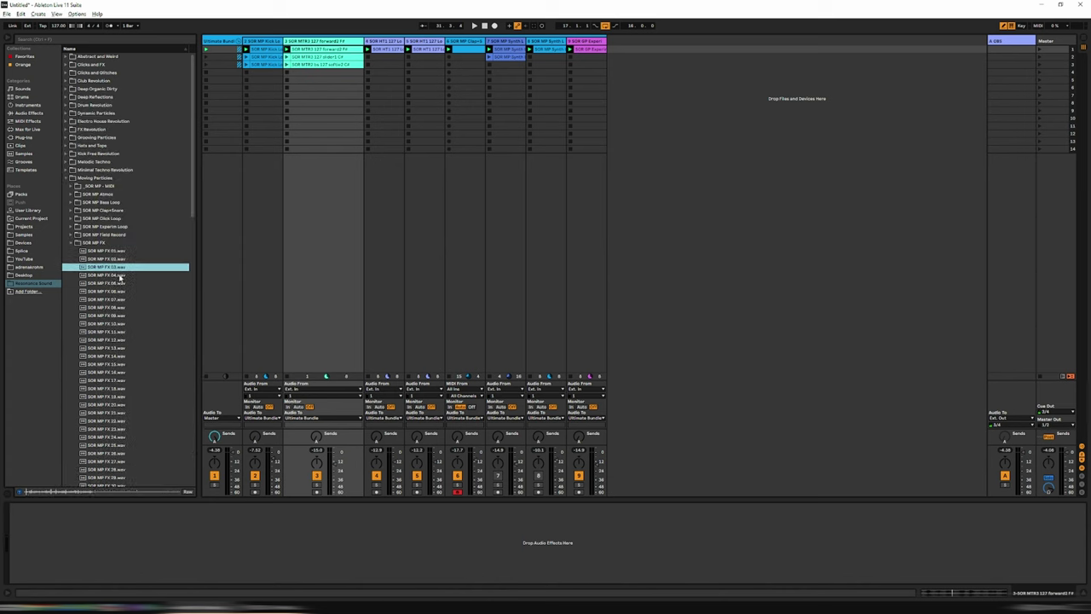
{"action": "left_click", "coordinate": [127, 332]}
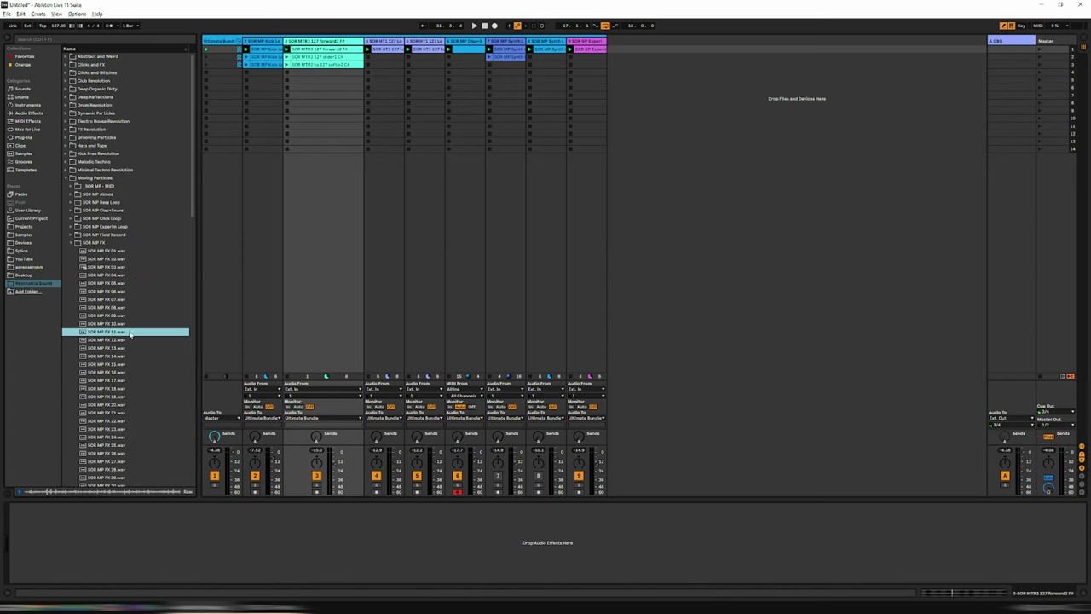
{"action": "left_click", "coordinate": [119, 369]}
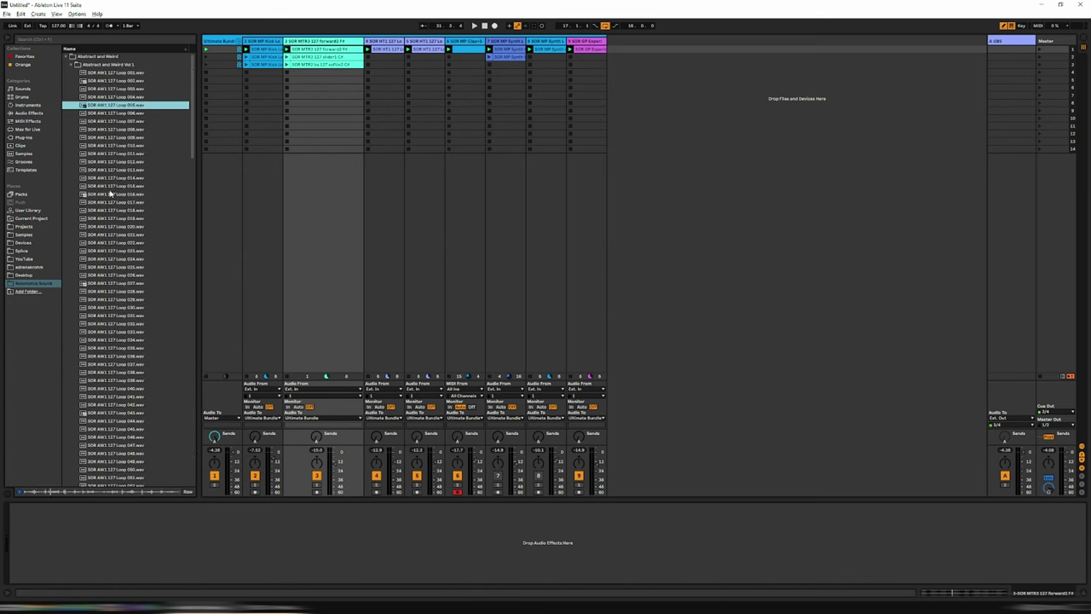
- Preview a selection of Abstract and Weird Vol 1 loops from Loop 017 to Loop 096, and close that folder
{"action": "left_click", "coordinate": [113, 202]}
{"action": "scroll", "coordinate": [125, 243], "scroll_direction": "down", "scroll_amount": 2}
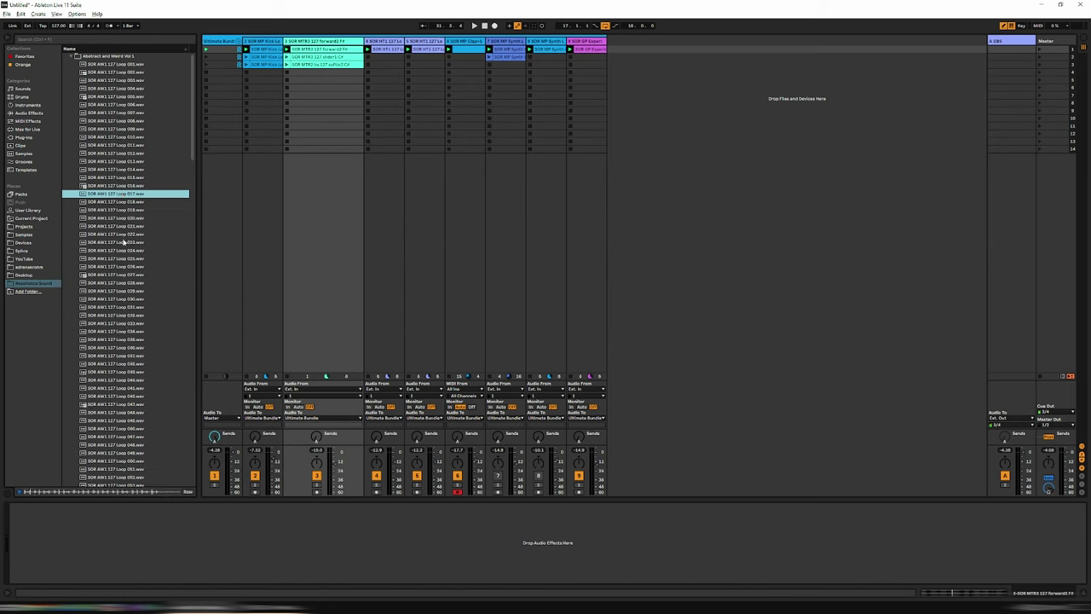
{"action": "left_click", "coordinate": [131, 297]}
{"action": "scroll", "coordinate": [132, 311], "scroll_direction": "down", "scroll_amount": 5}
{"action": "left_click", "coordinate": [127, 331]}
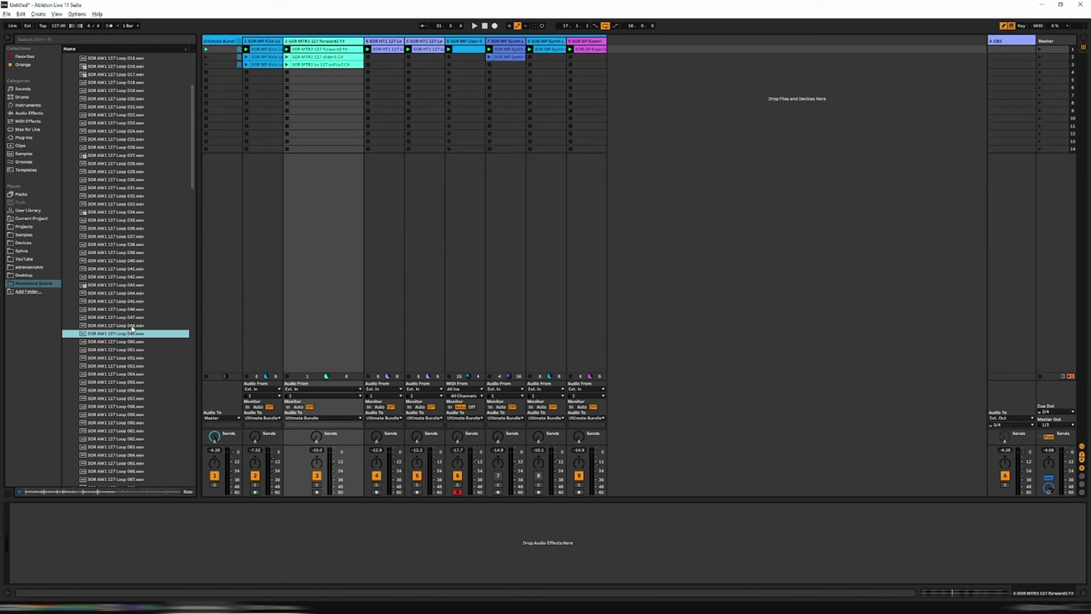
{"action": "scroll", "coordinate": [129, 330], "scroll_direction": "down", "scroll_amount": 4}
{"action": "left_click", "coordinate": [128, 333]}
{"action": "scroll", "coordinate": [128, 332], "scroll_direction": "down", "scroll_amount": 5}
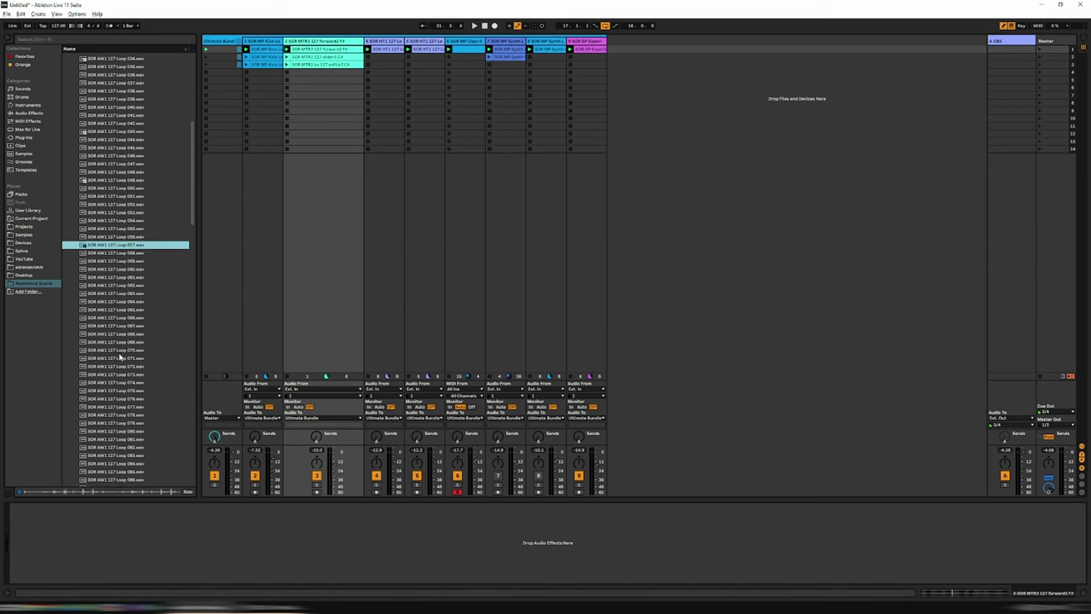
{"action": "left_click", "coordinate": [124, 349]}
{"action": "scroll", "coordinate": [124, 348], "scroll_direction": "down", "scroll_amount": 5}
{"action": "scroll", "coordinate": [125, 355], "scroll_direction": "down", "scroll_amount": 4}
{"action": "left_click", "coordinate": [125, 356]}
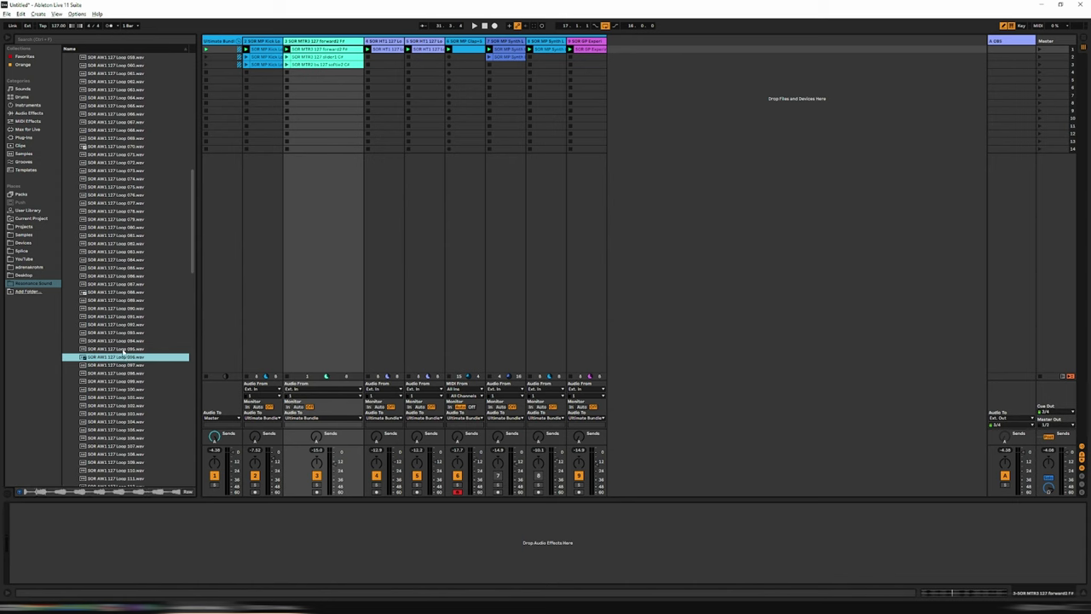
{"action": "scroll", "coordinate": [124, 354], "scroll_direction": "up", "scroll_amount": 7}
{"action": "scroll", "coordinate": [125, 353], "scroll_direction": "up", "scroll_amount": 15}
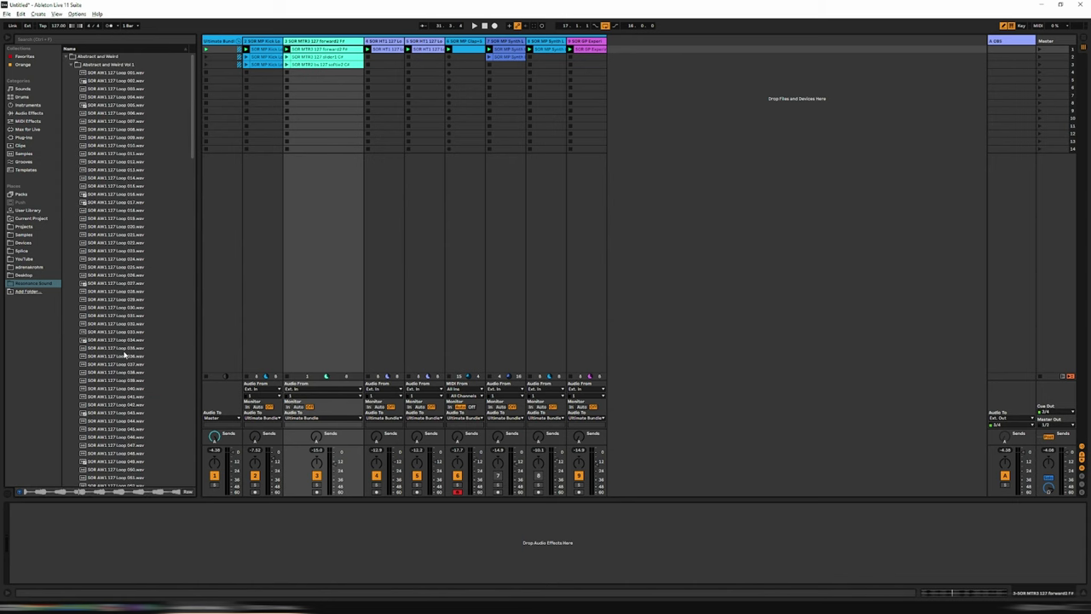
{"action": "left_click", "coordinate": [70, 65]}
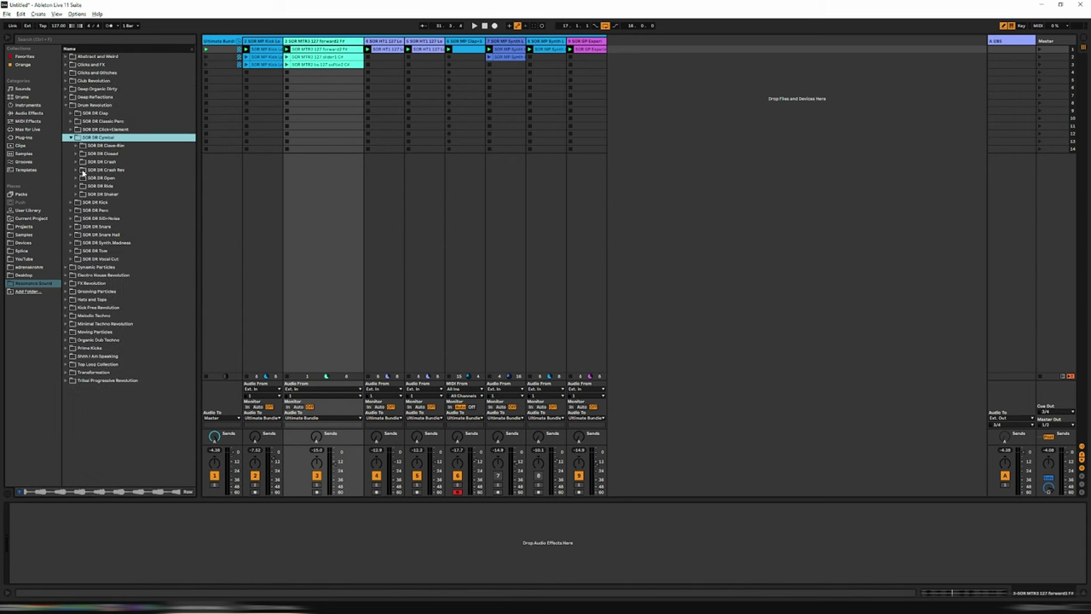
- Open the SOR DR Crash Rev folder, preview Crash Rev 01, and add it to the first scene on a new audio track
{"action": "left_click", "coordinate": [76, 169]}
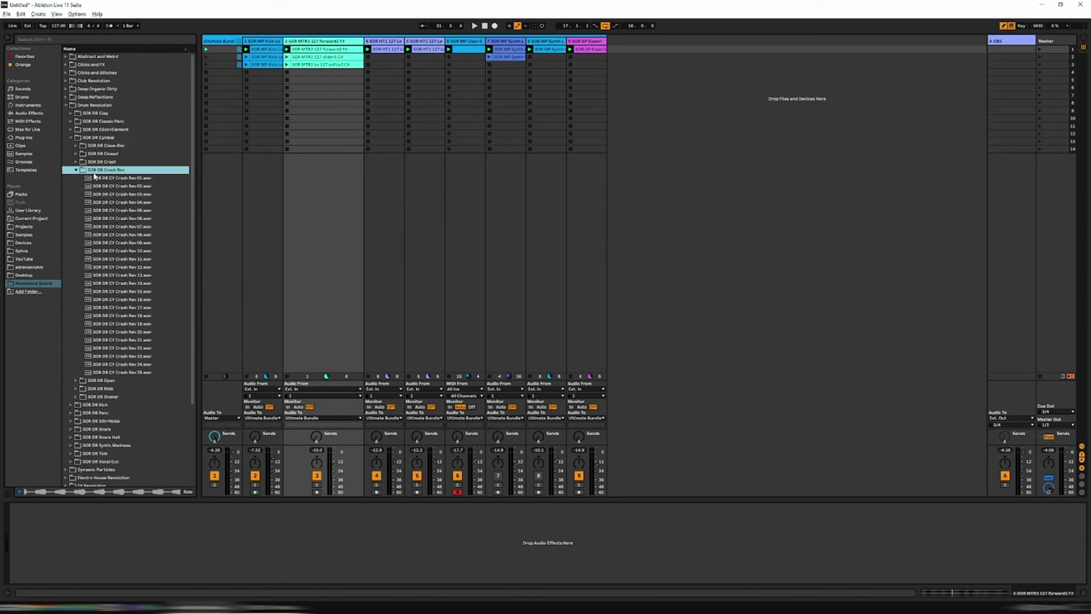
{"action": "left_click", "coordinate": [121, 179]}
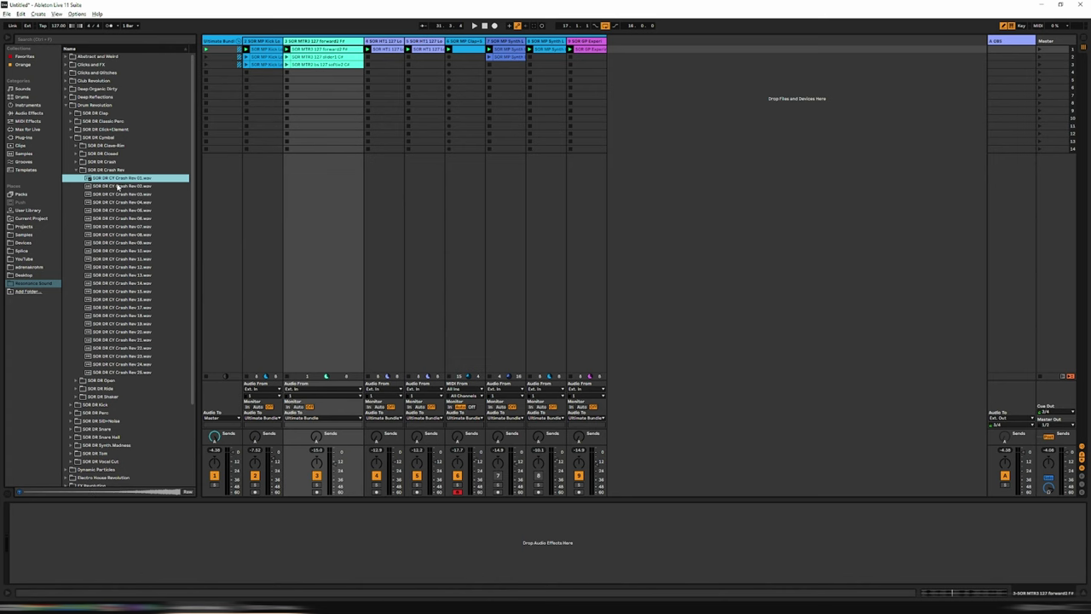
{"action": "left_click_drag", "start_coordinate": [117, 182], "coordinate": [610, 50]}
- Play the first scene with the reversed crash and lower the crash track's volume
{"action": "key", "text": "space"}
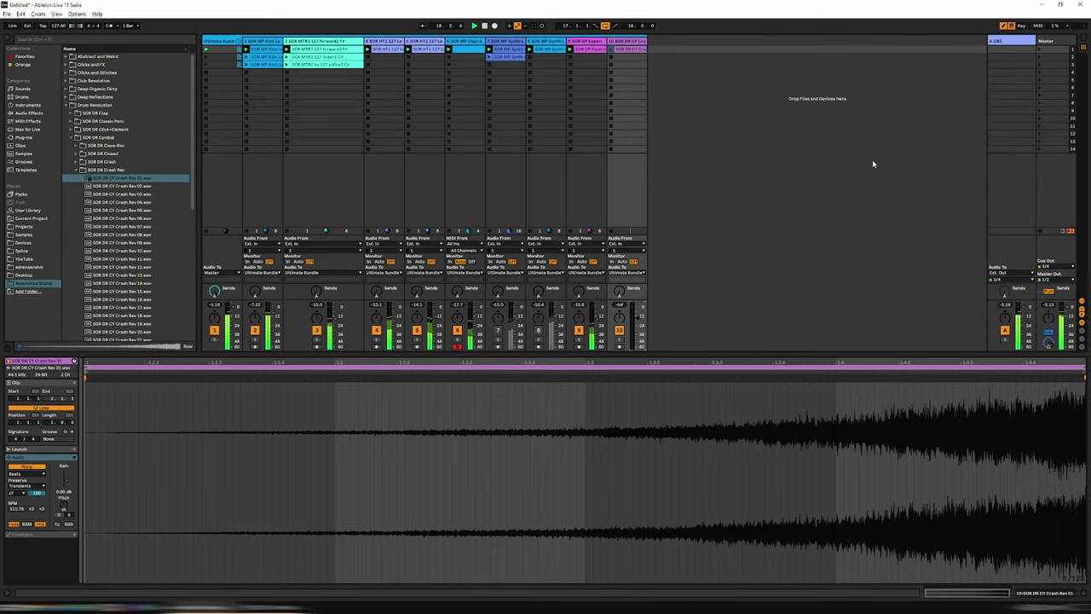
{"action": "left_click", "coordinate": [993, 75]}
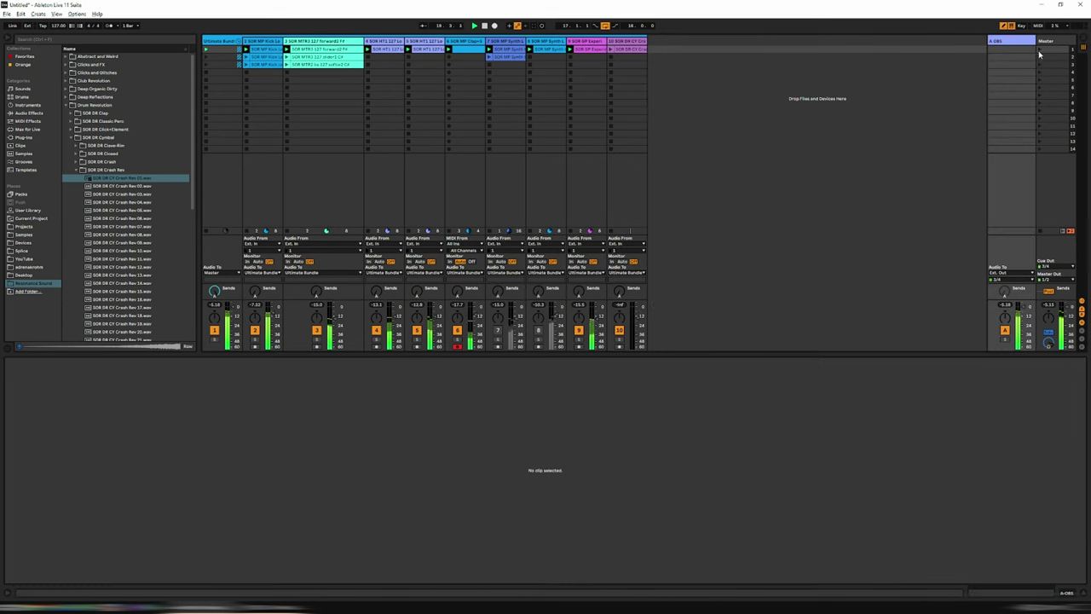
{"action": "left_click_drag", "start_coordinate": [644, 307], "coordinate": [643, 294]}
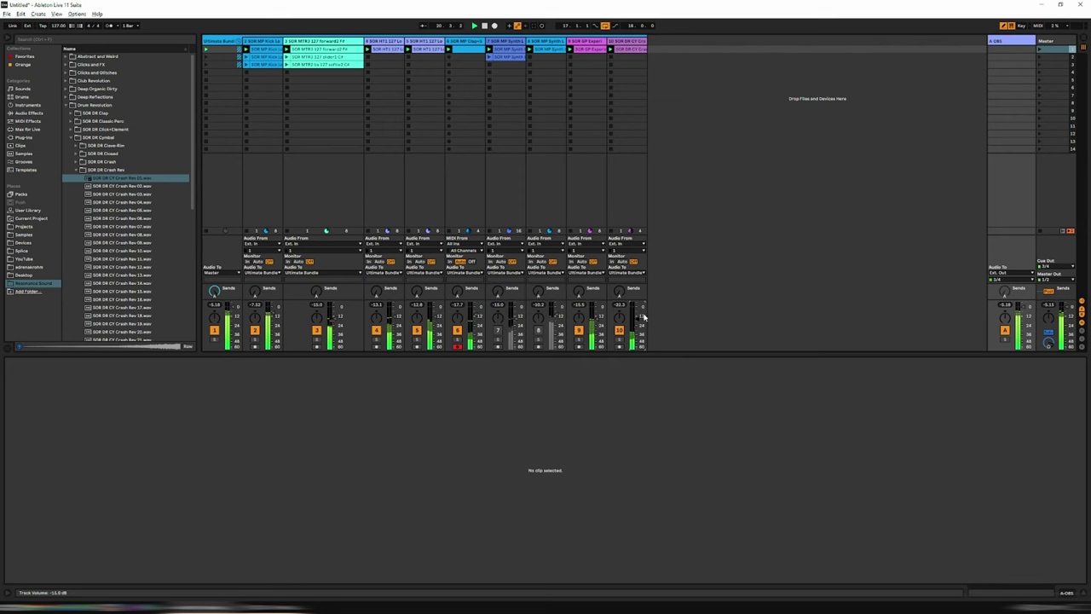
- Set the reversed crash clip's loop length to 4 bars and its start to 2.1.1, and stop playback after listening
{"action": "left_click", "coordinate": [630, 49]}
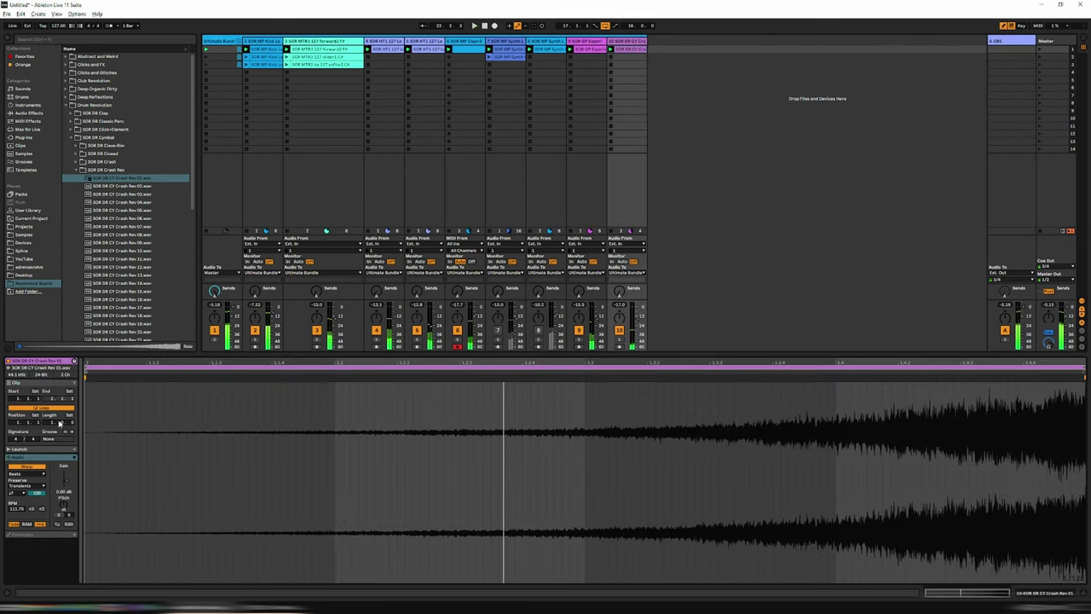
{"action": "type", "text": "4"}
{"action": "key", "text": "Return"}
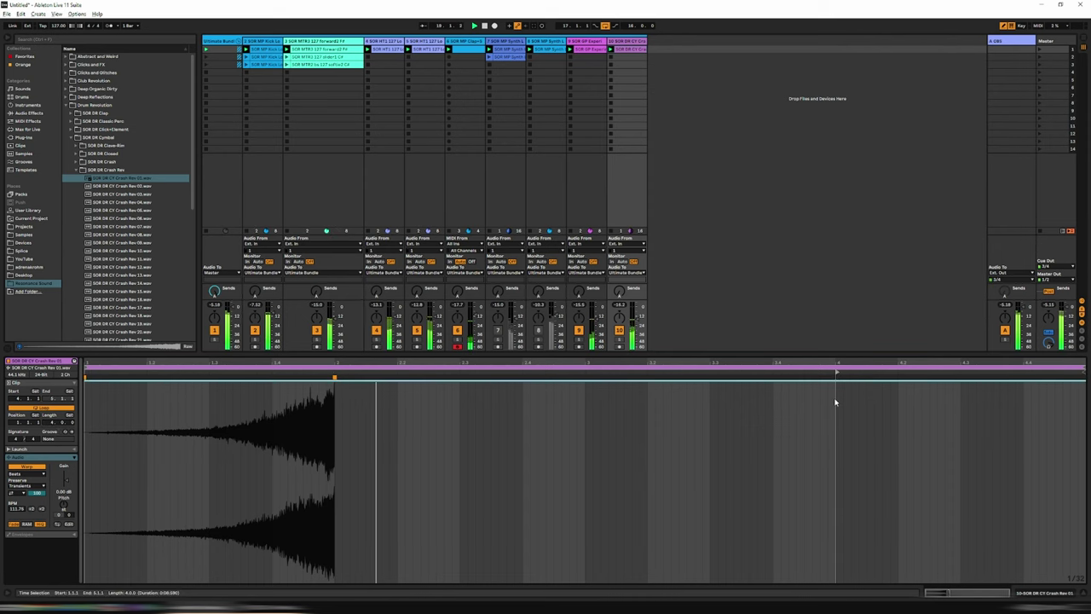
{"action": "left_click_drag", "start_coordinate": [837, 373], "coordinate": [335, 373]}
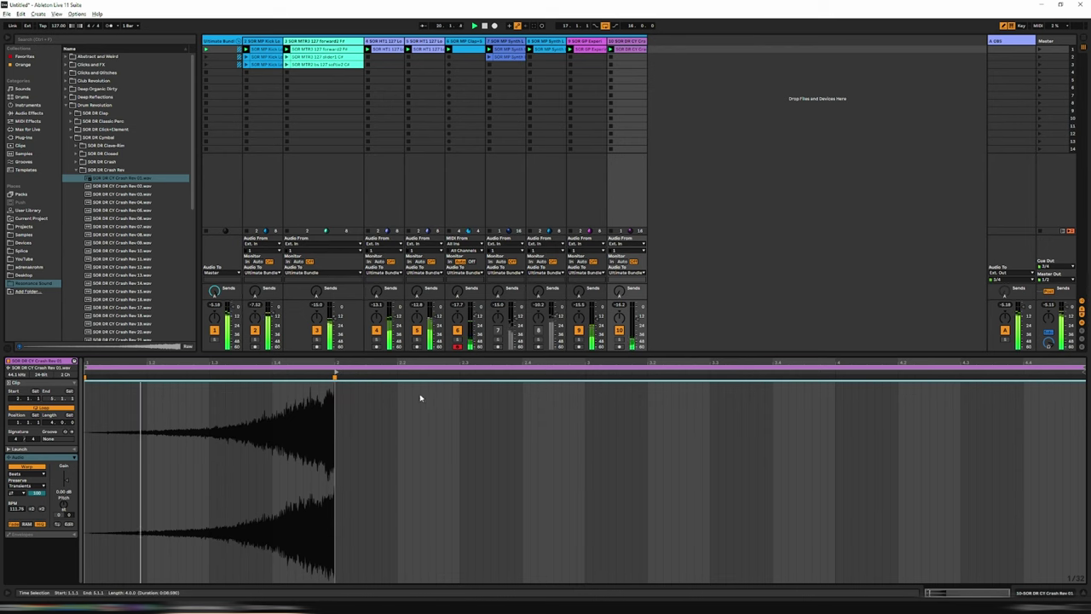
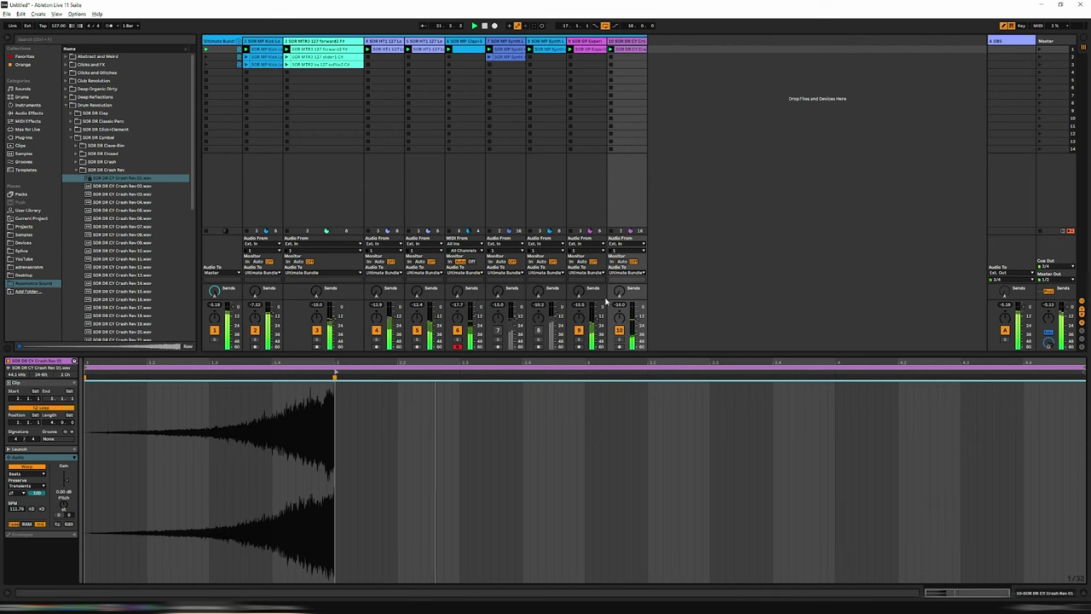
{"action": "key", "text": "space"}
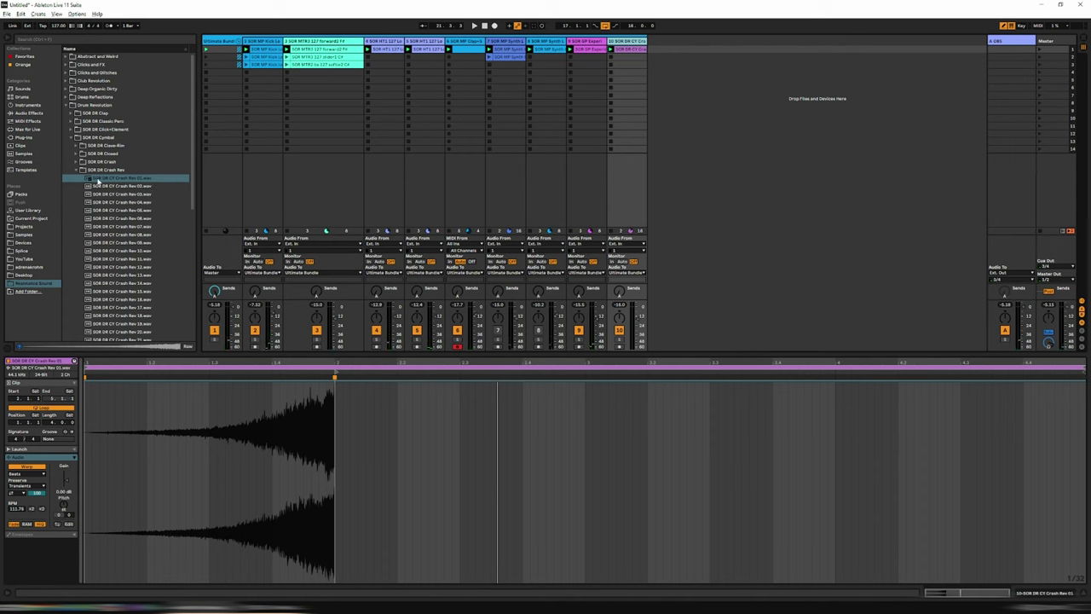
- Open the SOR DR Crash folder and preview crashes including 001, 006, 027, 026, 023 and 022
{"action": "left_click", "coordinate": [76, 162]}
{"action": "left_click", "coordinate": [109, 170]}
{"action": "left_click", "coordinate": [125, 210]}
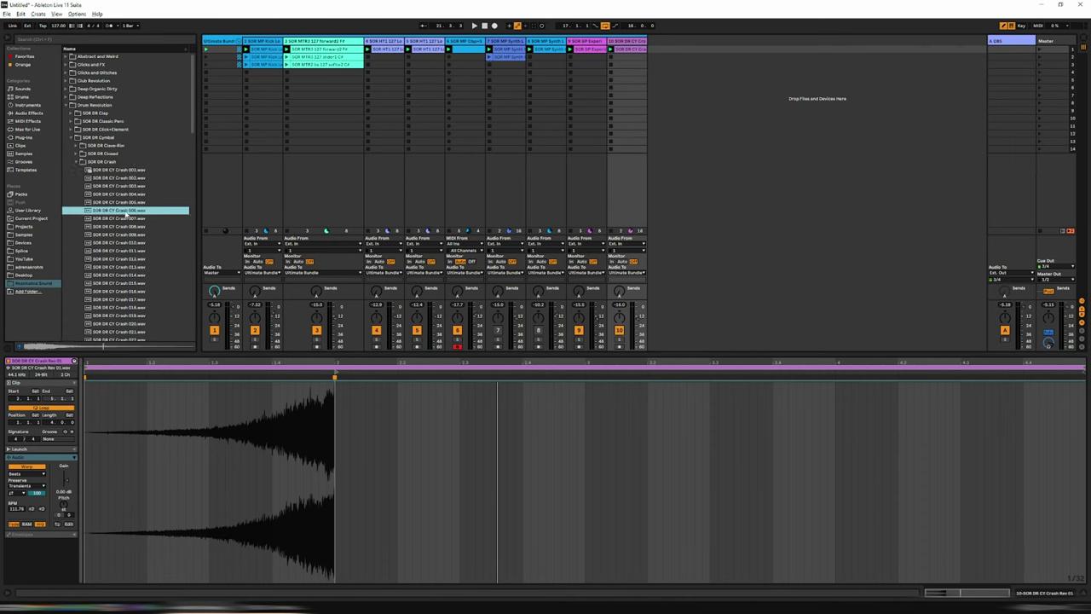
{"action": "scroll", "coordinate": [130, 255], "scroll_direction": "down", "scroll_amount": 2}
{"action": "left_click", "coordinate": [128, 266]}
{"action": "left_click", "coordinate": [127, 297]}
{"action": "scroll", "coordinate": [127, 297], "scroll_direction": "down", "scroll_amount": 2}
{"action": "left_click", "coordinate": [130, 295]}
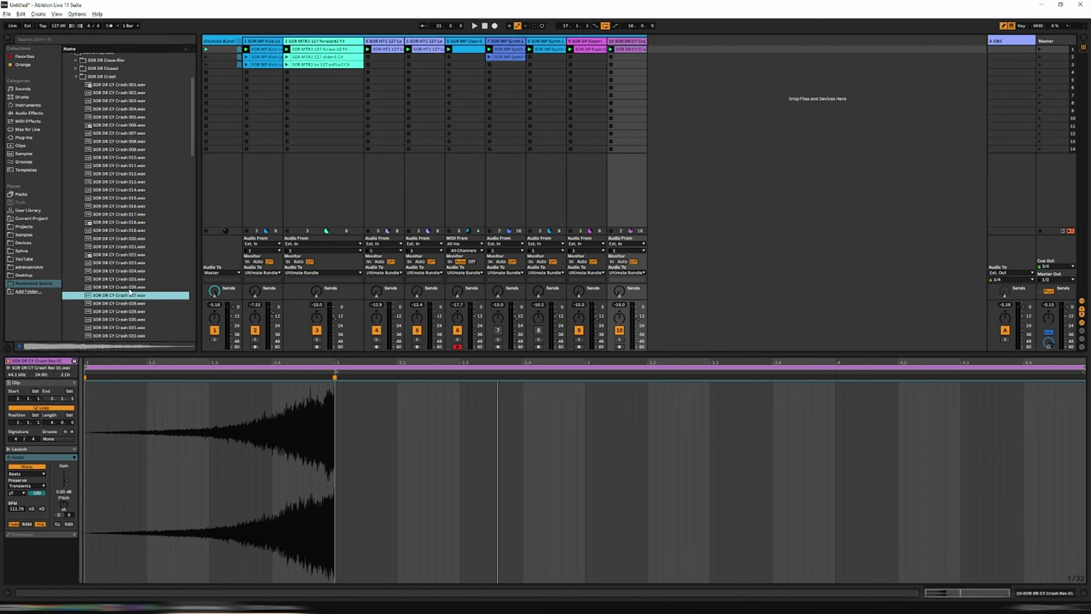
{"action": "left_click", "coordinate": [123, 287]}
{"action": "left_click", "coordinate": [119, 263]}
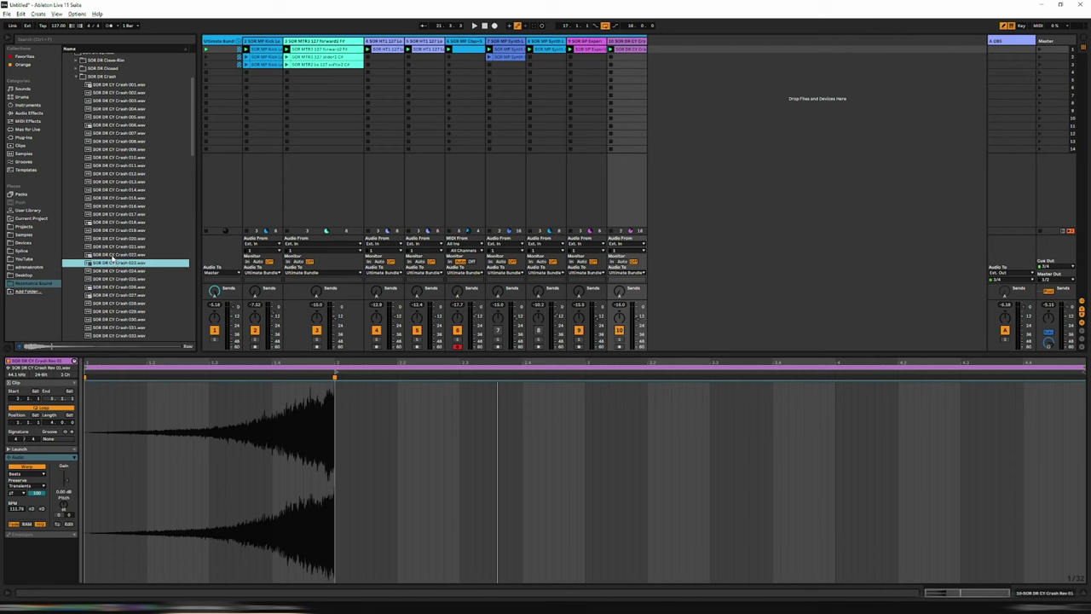
{"action": "left_click", "coordinate": [114, 255]}
- Preview crash samples further down the SOR DR Crash folder, including Crash 035 and 050
{"action": "scroll", "coordinate": [115, 281], "scroll_direction": "down", "scroll_amount": 3}
{"action": "left_click", "coordinate": [117, 303]}
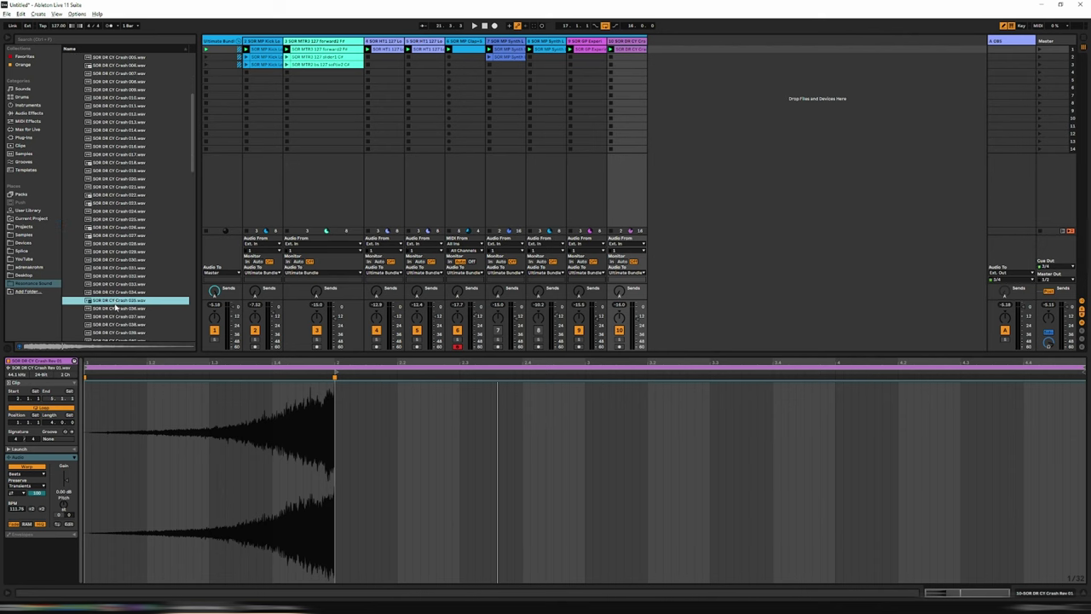
{"action": "scroll", "coordinate": [117, 307], "scroll_direction": "down", "scroll_amount": 1}
{"action": "left_click", "coordinate": [117, 316]}
{"action": "scroll", "coordinate": [118, 315], "scroll_direction": "down", "scroll_amount": 3}
{"action": "left_click", "coordinate": [119, 315]}
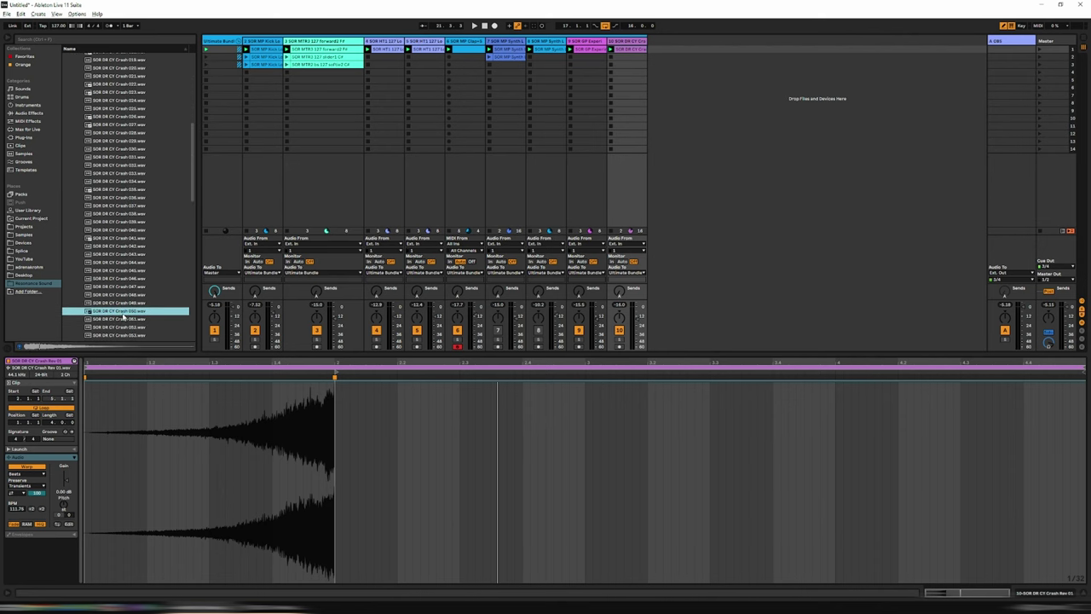
- Preview further crashes, including Crash 062 and 063, and add Crash 063 to a new track in the first scene
{"action": "scroll", "coordinate": [121, 316], "scroll_direction": "down", "scroll_amount": 3}
{"action": "left_click", "coordinate": [122, 315]}
{"action": "scroll", "coordinate": [121, 316], "scroll_direction": "down", "scroll_amount": 3}
{"action": "left_click", "coordinate": [120, 314]}
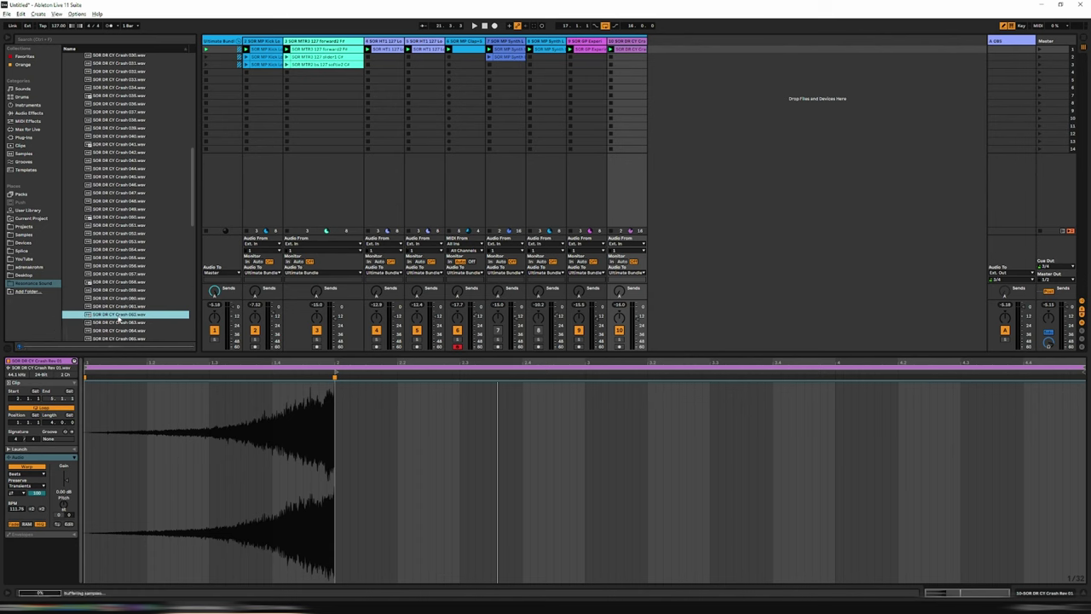
{"action": "left_click", "coordinate": [114, 323]}
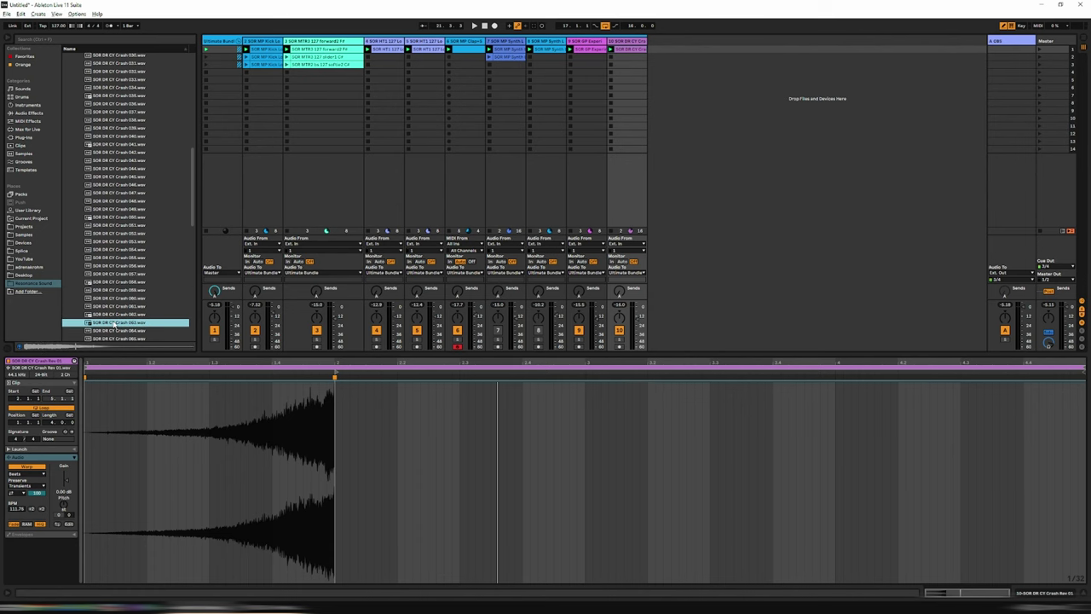
{"action": "left_click_drag", "start_coordinate": [114, 322], "coordinate": [663, 57]}
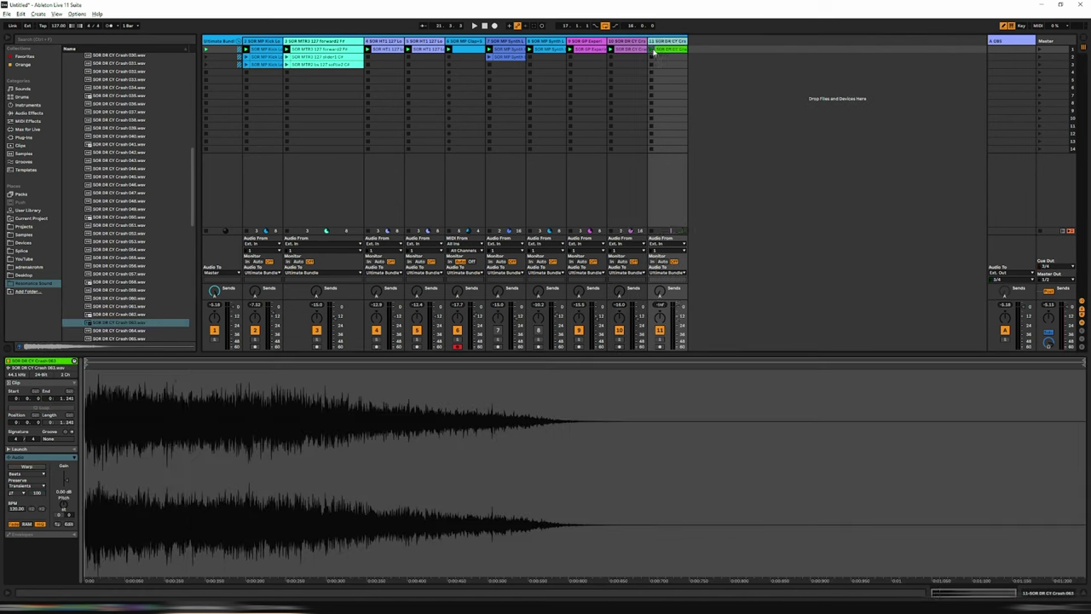
- Lower the new crash track's volume during playback, and turn on Warp with a 4-bar loop for the Crash 063 clip
{"action": "left_click_drag", "start_coordinate": [677, 308], "coordinate": [677, 321]}
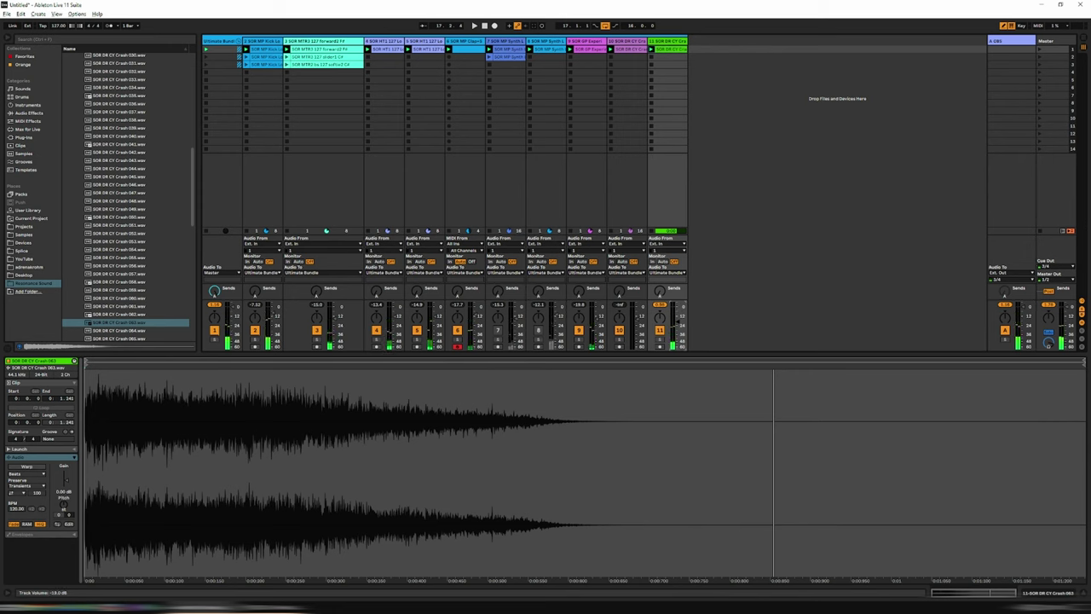
{"action": "key", "text": "space"}
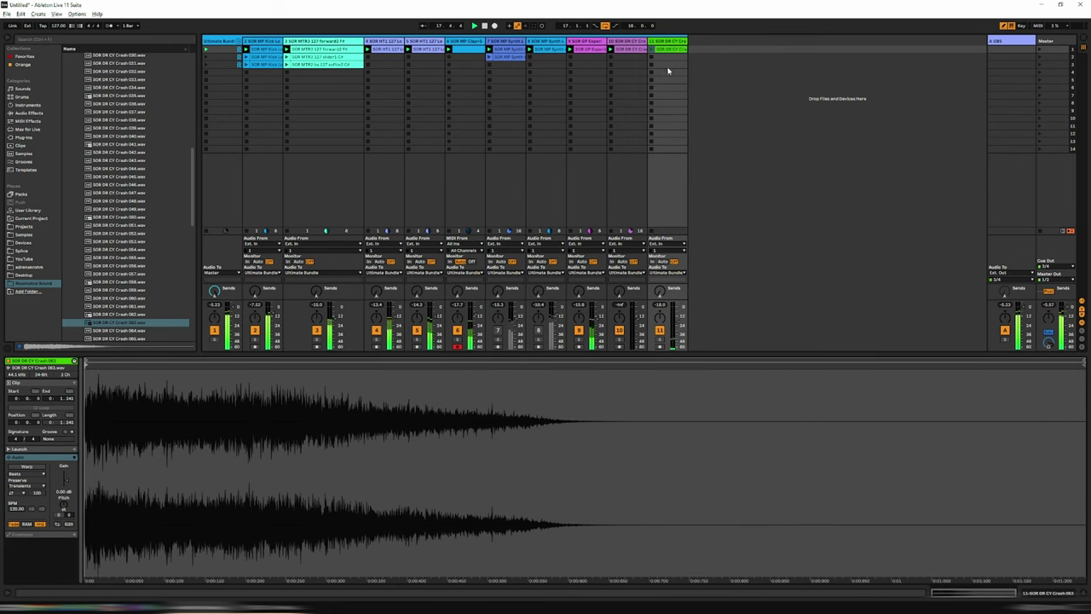
{"action": "double_click", "coordinate": [671, 41]}
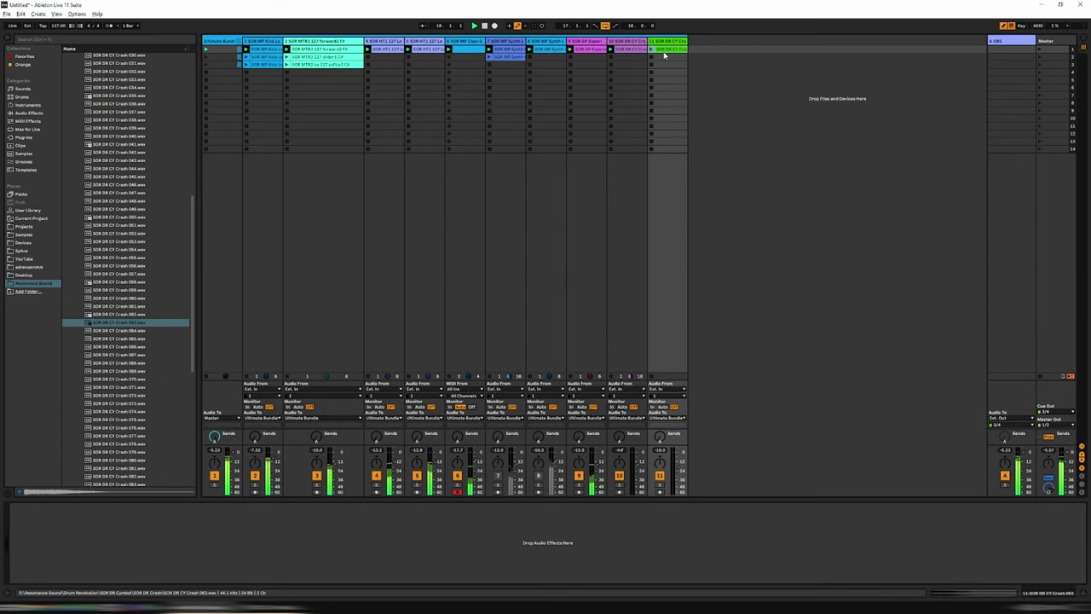
{"action": "double_click", "coordinate": [665, 50]}
{"action": "left_click", "coordinate": [26, 463]}
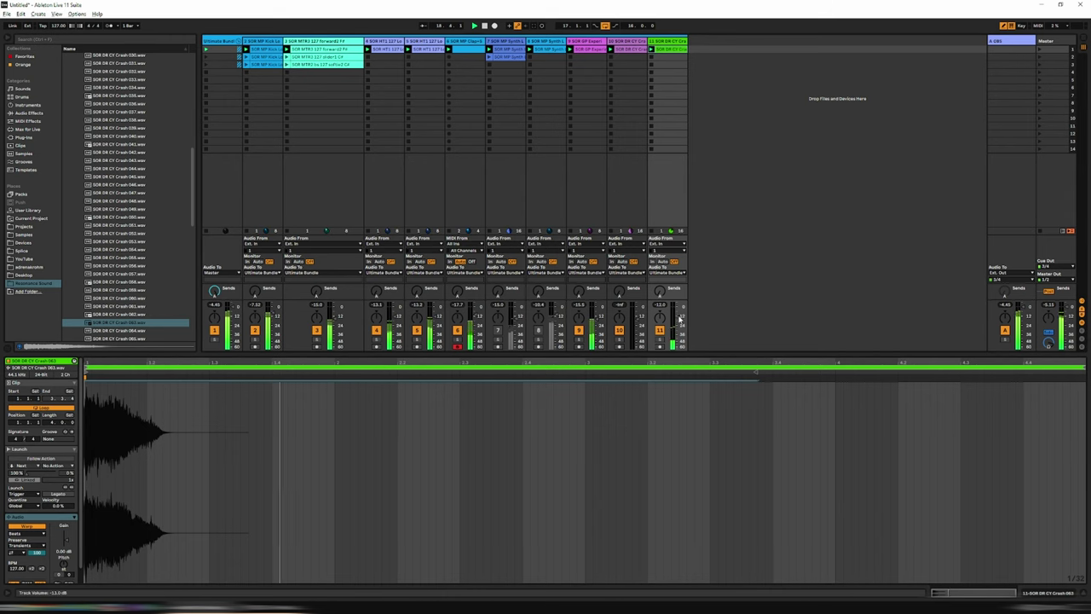
{"action": "left_click_drag", "start_coordinate": [679, 318], "coordinate": [678, 321]}
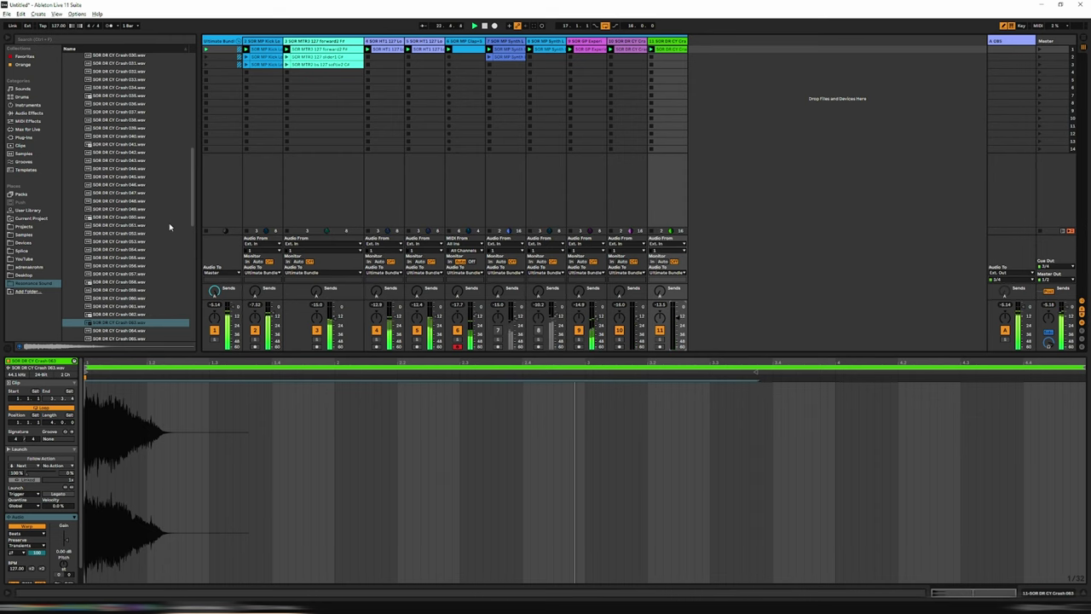
- Stop playback, collapse the SOR DR Crash folder, and open the SOR MP Top Loop folder inside Moving Particles
{"action": "scroll", "coordinate": [168, 227], "scroll_direction": "up", "scroll_amount": 12}
{"action": "key", "text": "space"}
{"action": "left_click", "coordinate": [76, 161]}
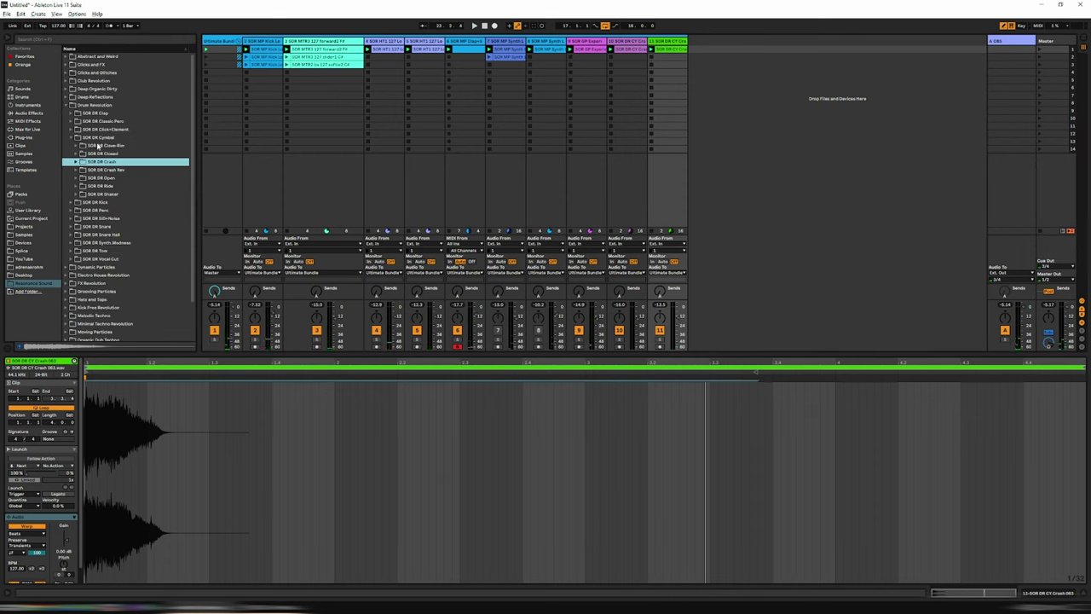
{"action": "left_click", "coordinate": [68, 330]}
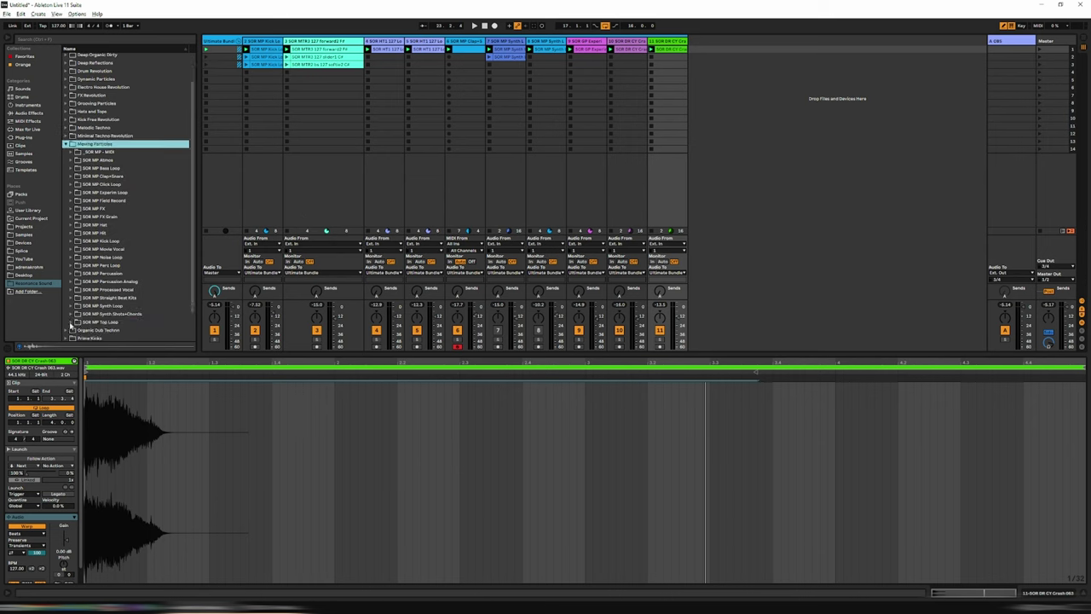
{"action": "left_click", "coordinate": [71, 322]}
- Add SOR MP Top Loop 124 03 to a new track and play the first scene
{"action": "scroll", "coordinate": [114, 314], "scroll_direction": "down", "scroll_amount": 1}
{"action": "left_click", "coordinate": [119, 311]}
{"action": "scroll", "coordinate": [117, 288], "scroll_direction": "down", "scroll_amount": 2}
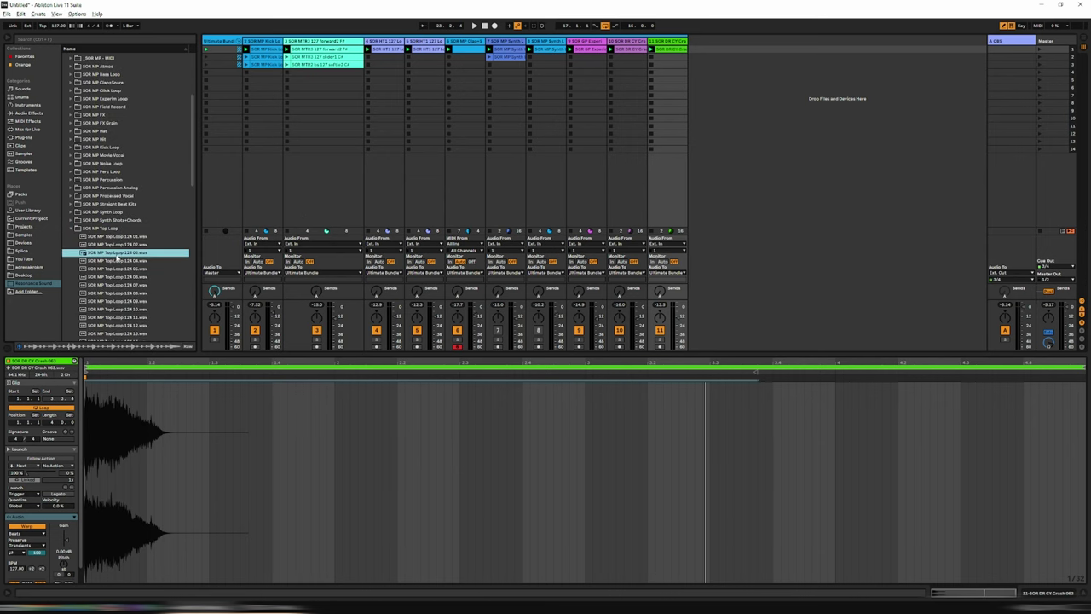
{"action": "left_click_drag", "start_coordinate": [117, 256], "coordinate": [704, 53]}
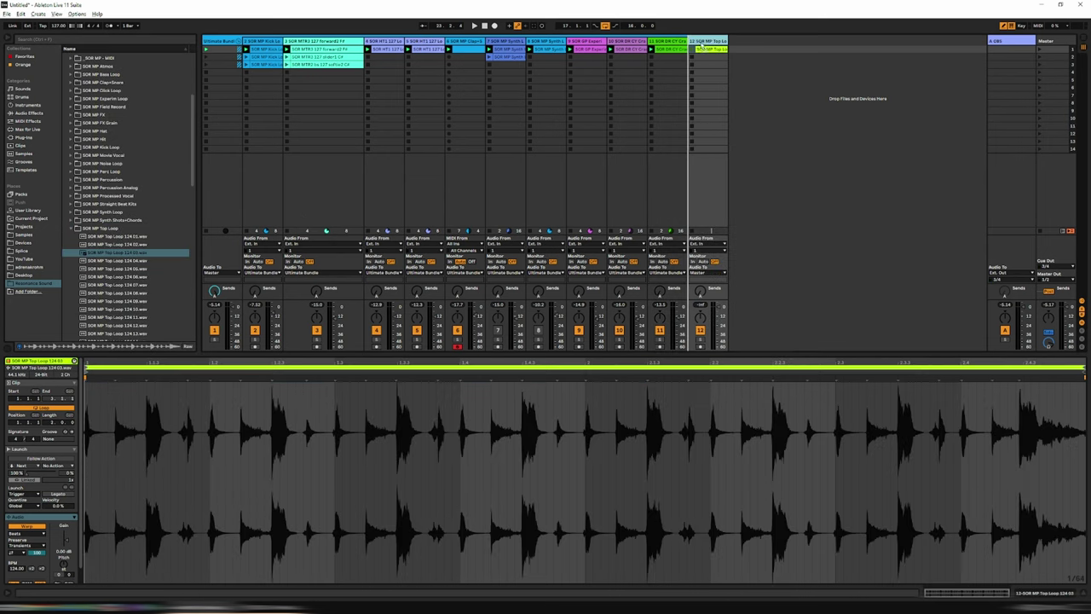
{"action": "left_click", "coordinate": [1040, 52]}
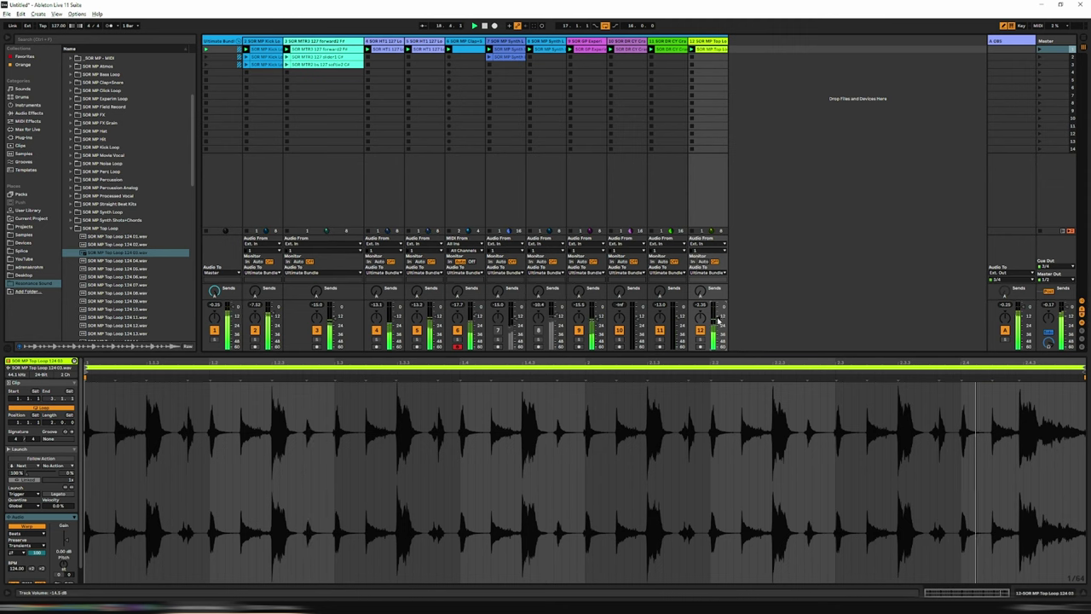
- Preview loops further down the SOR MP Top Loop folder, including 124 19 and 124 30
{"action": "scroll", "coordinate": [139, 234], "scroll_direction": "down", "scroll_amount": 6}
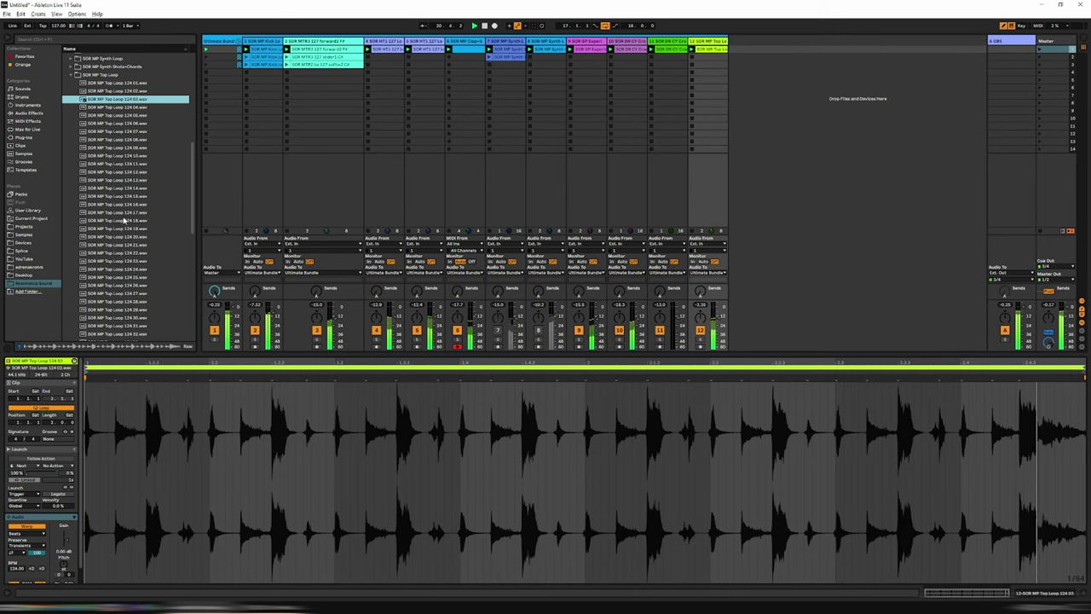
{"action": "left_click", "coordinate": [127, 229]}
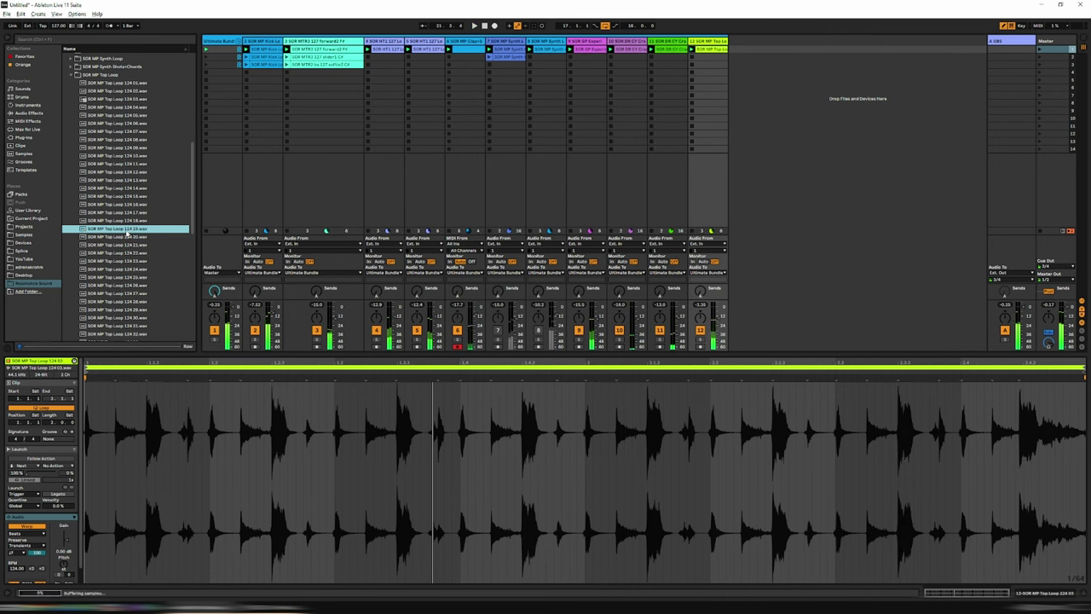
{"action": "left_click", "coordinate": [128, 256]}
{"action": "scroll", "coordinate": [128, 256], "scroll_direction": "down", "scroll_amount": 3}
{"action": "left_click", "coordinate": [126, 267]}
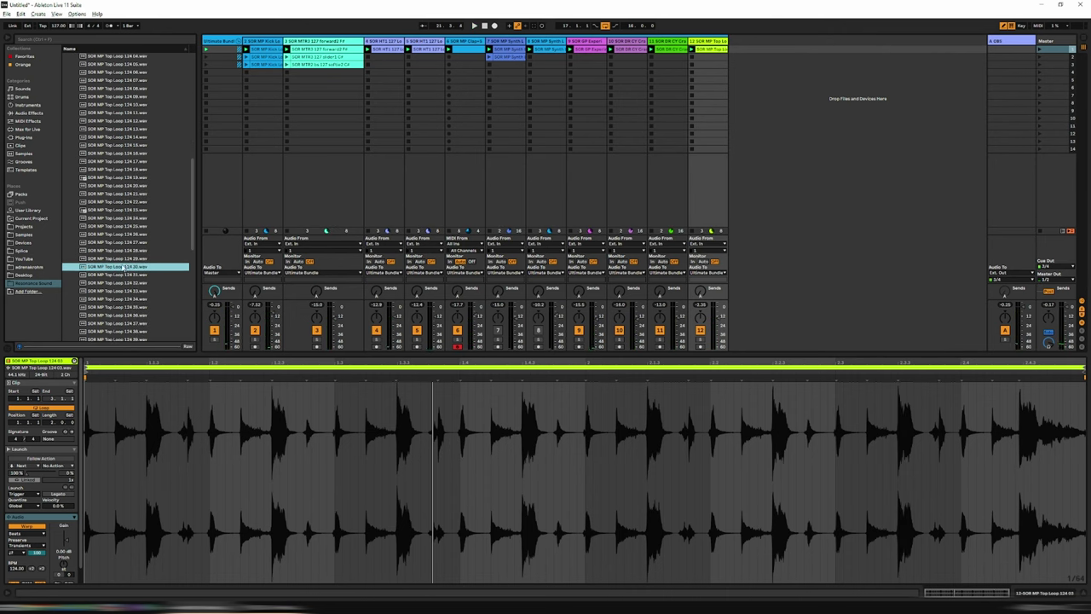
- Replace the top loop clip on track 12 with SOR MP Top Loop 124 23 and start playback
{"action": "left_click", "coordinate": [104, 209]}
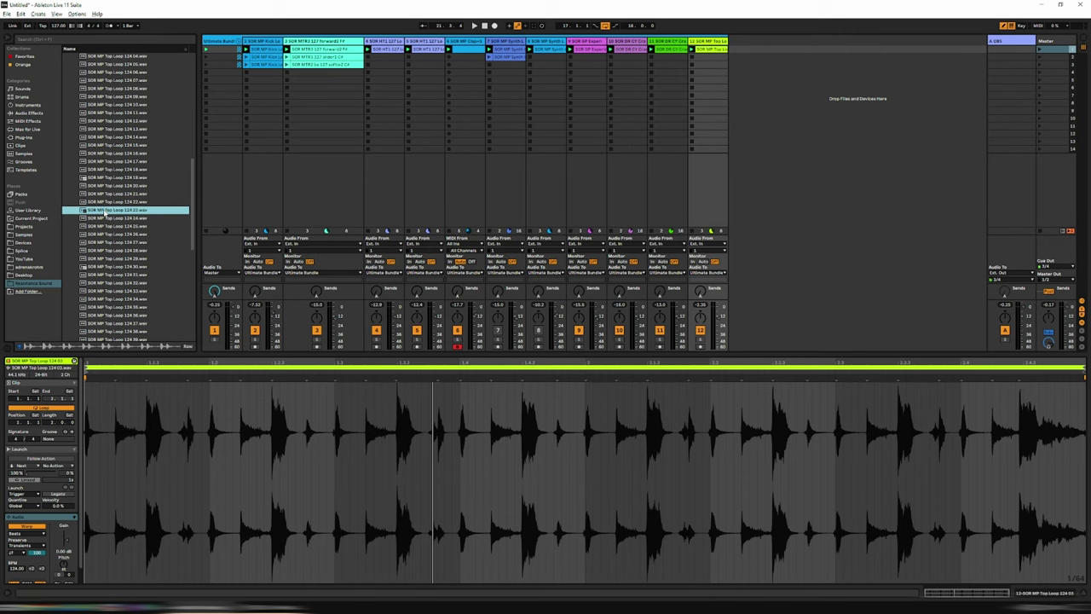
{"action": "left_click_drag", "start_coordinate": [104, 215], "coordinate": [652, 88]}
{"action": "left_click_drag", "start_coordinate": [710, 55], "coordinate": [710, 55]}
{"action": "key", "text": "space"}
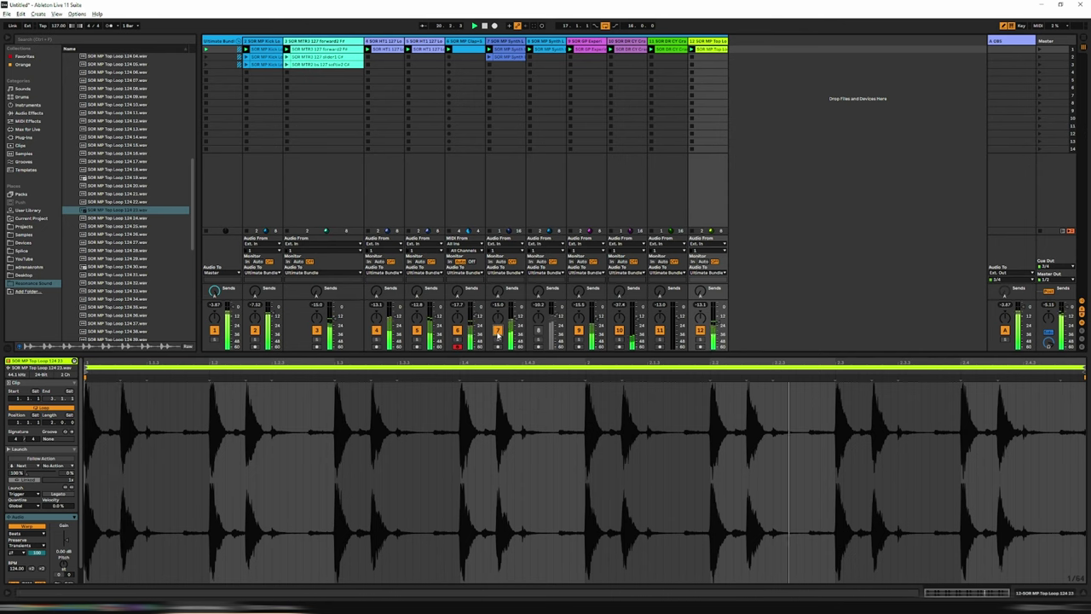
- Switch synth track 7 on and off repeatedly during playback to compare the mix with and without it
{"action": "left_click", "coordinate": [498, 330]}
{"action": "left_click", "coordinate": [498, 331]}
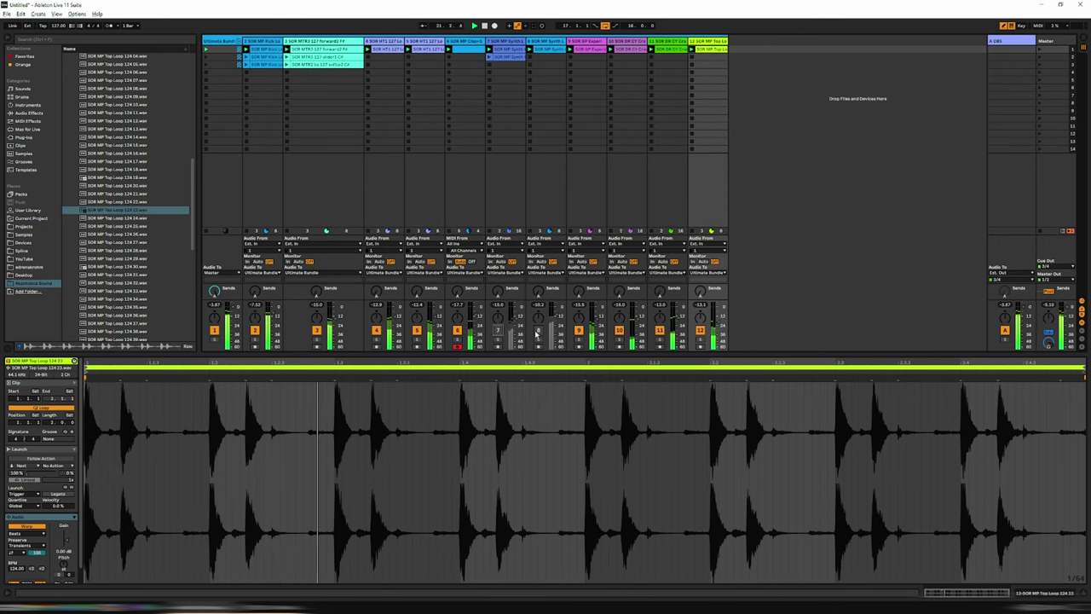
{"action": "left_click", "coordinate": [497, 330]}
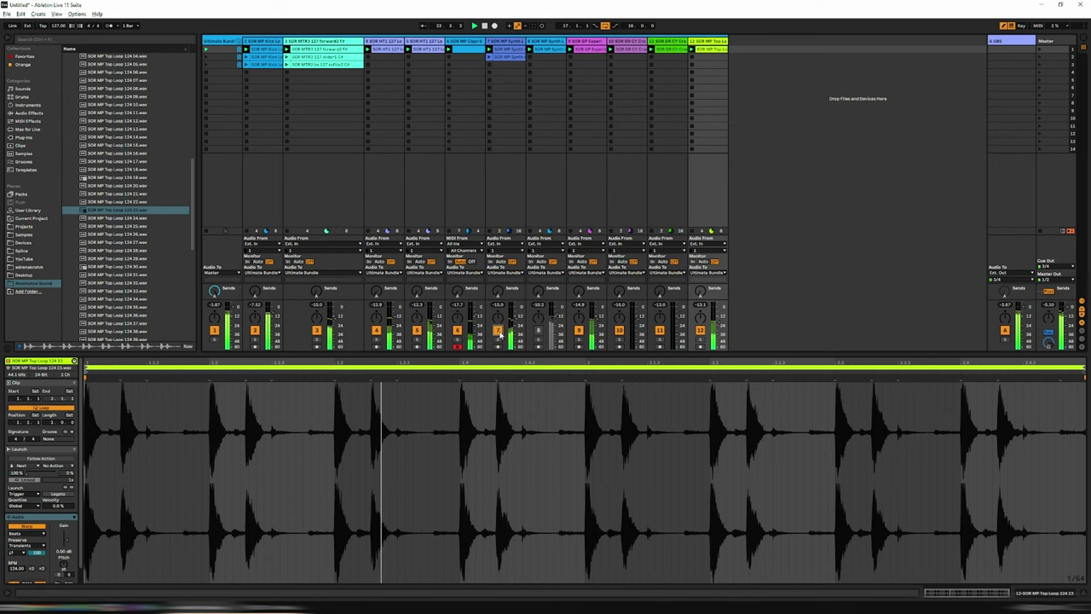
{"action": "left_click", "coordinate": [498, 330]}
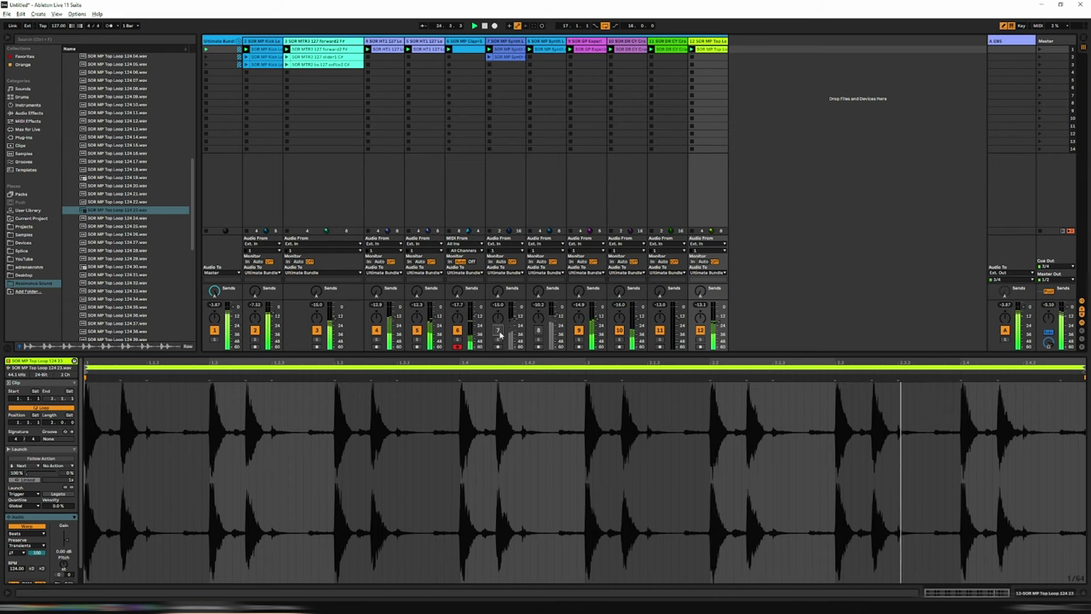
{"action": "left_click", "coordinate": [498, 329]}
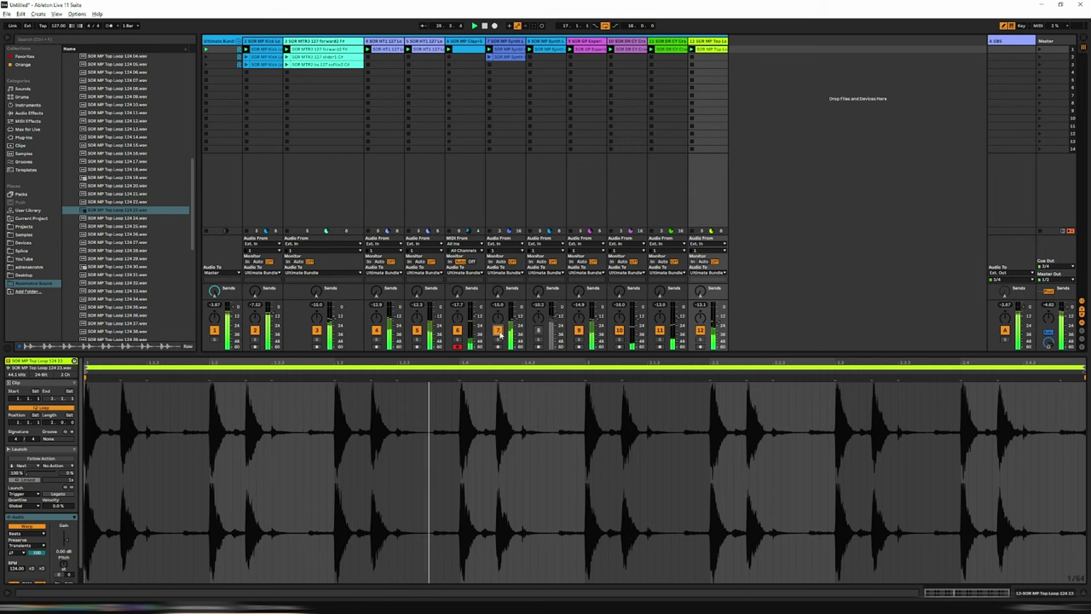
{"action": "left_click", "coordinate": [497, 330]}
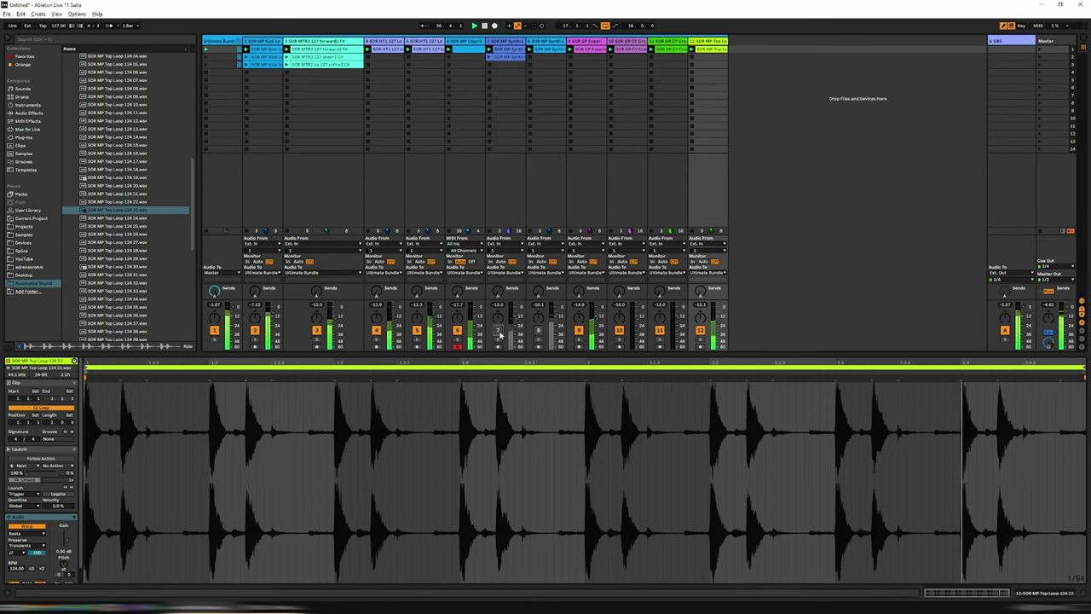
- Leave synth track 7 muted, activate synth track 8, and adjust track 8's volume
{"action": "left_click", "coordinate": [498, 329]}
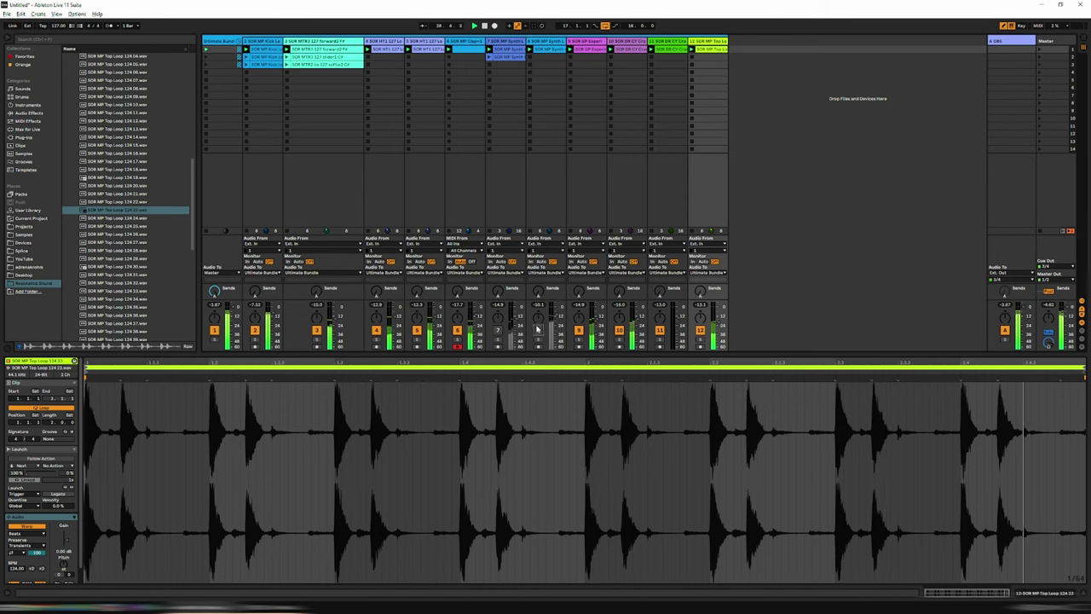
{"action": "left_click", "coordinate": [538, 330]}
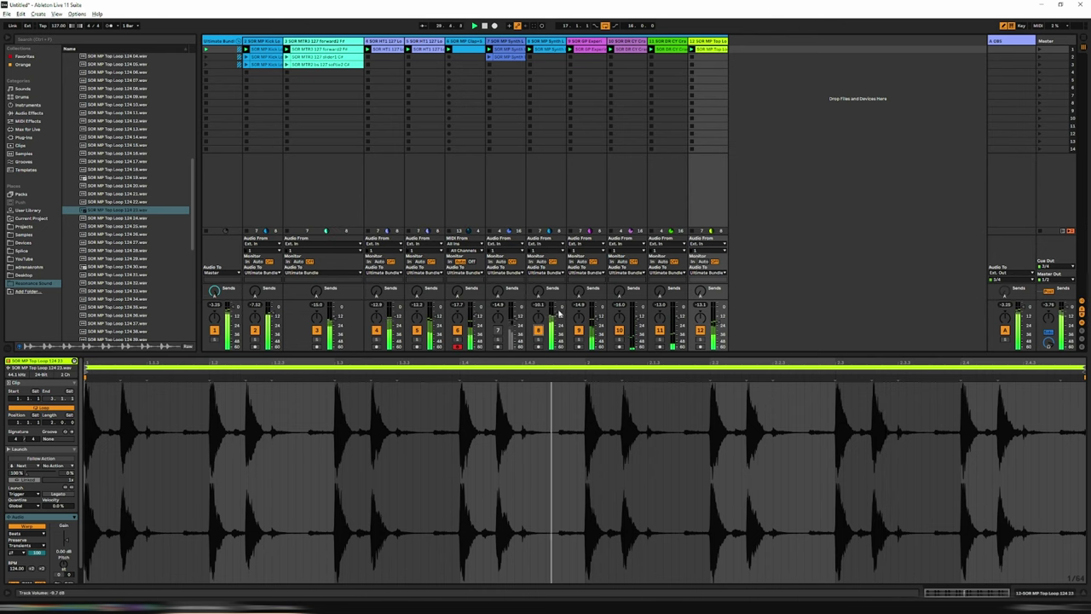
{"action": "left_click_drag", "start_coordinate": [558, 316], "coordinate": [559, 315]}
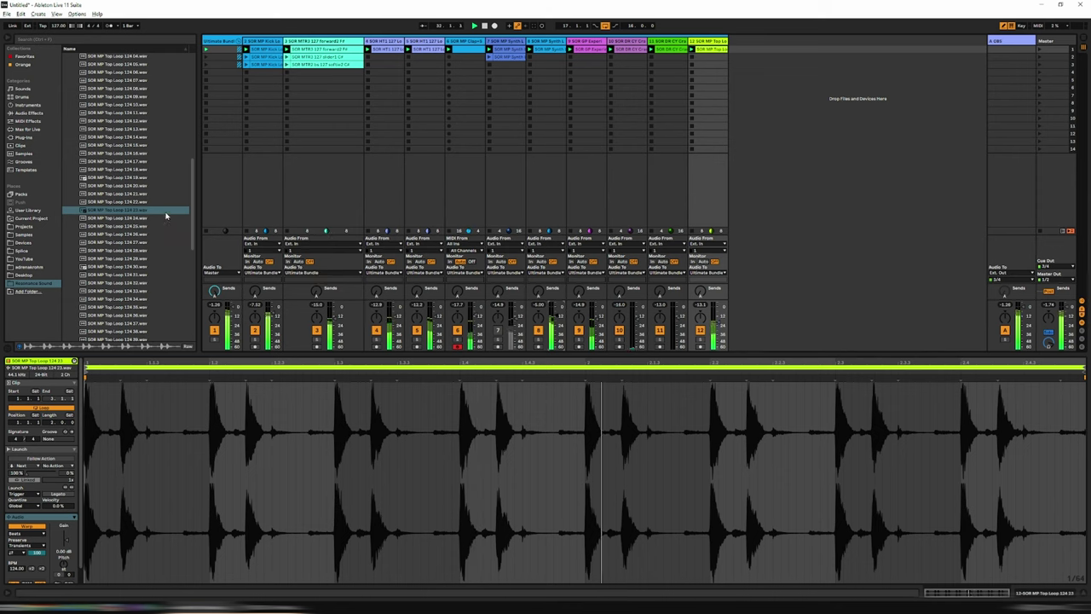
- Stop playback and open the SOR DR Top Loop folder inside Deep Reflections
{"action": "scroll", "coordinate": [161, 214], "scroll_direction": "down", "scroll_amount": 2}
{"action": "scroll", "coordinate": [156, 220], "scroll_direction": "up", "scroll_amount": 8}
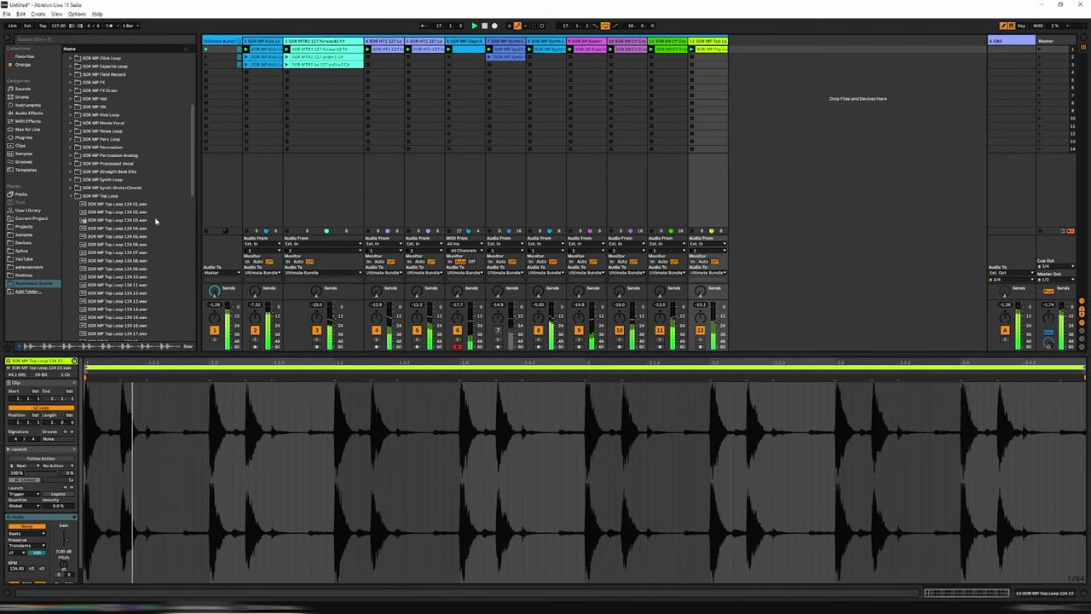
{"action": "scroll", "coordinate": [86, 170], "scroll_direction": "up", "scroll_amount": 7}
{"action": "left_click", "coordinate": [66, 97]}
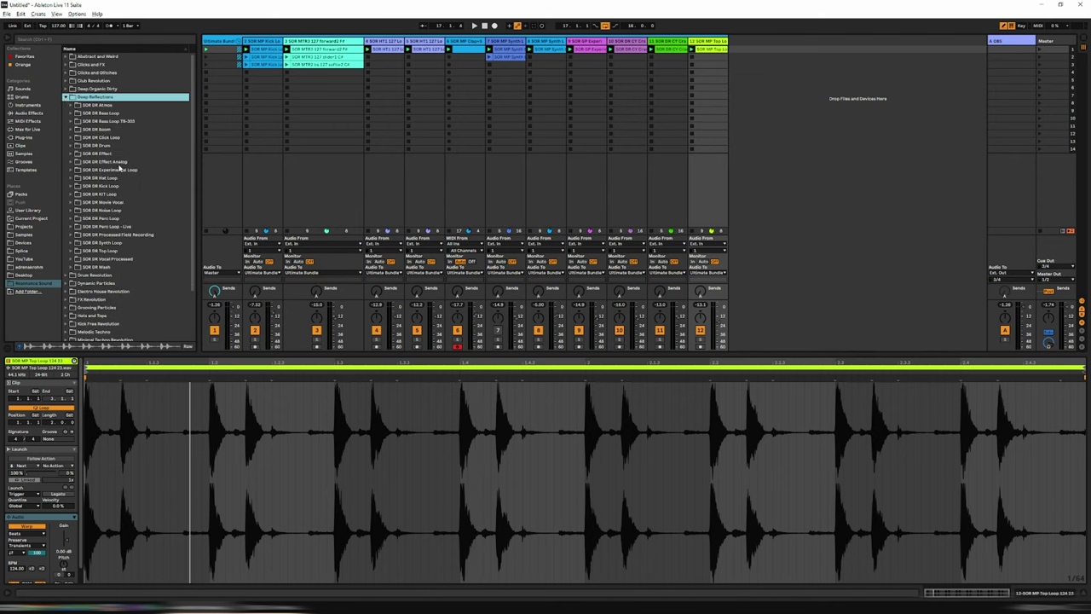
{"action": "left_click", "coordinate": [71, 252]}
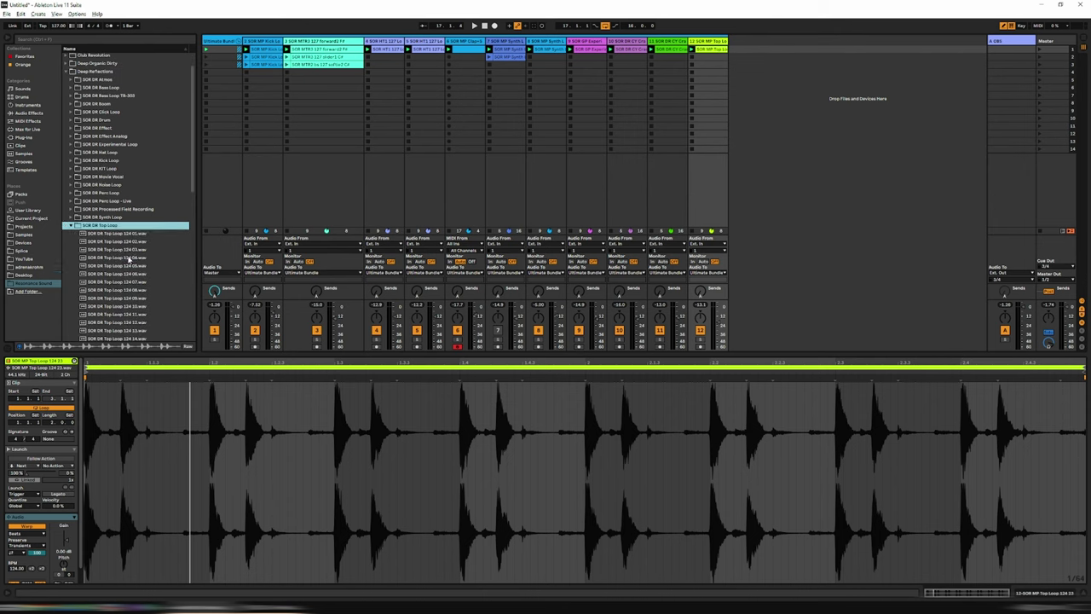
- Preview SOR DR Top Loop 124 04, add it to a new track, and play the first scene
{"action": "left_click", "coordinate": [126, 256]}
{"action": "left_click", "coordinate": [71, 225]}
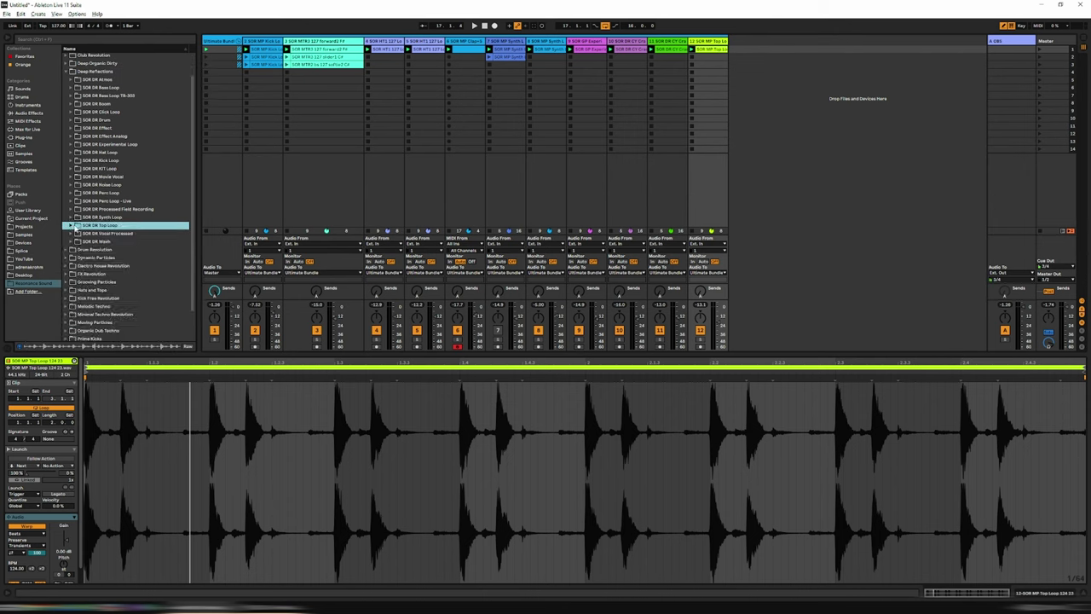
{"action": "left_click", "coordinate": [71, 225]}
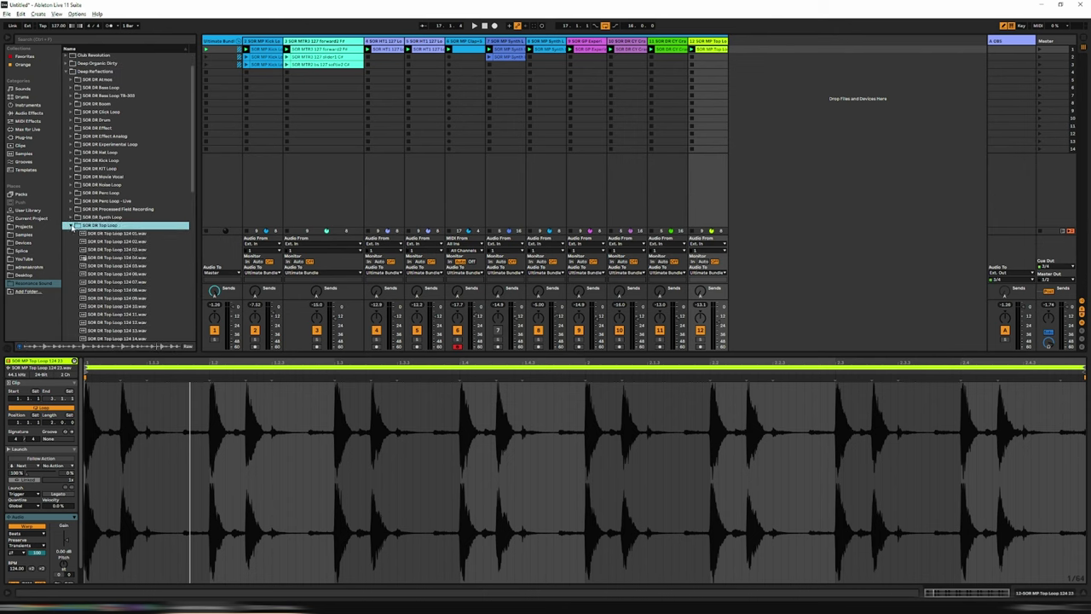
{"action": "left_click", "coordinate": [113, 257]}
{"action": "left_click_drag", "start_coordinate": [756, 53], "coordinate": [725, 46]}
{"action": "left_click", "coordinate": [1038, 50]}
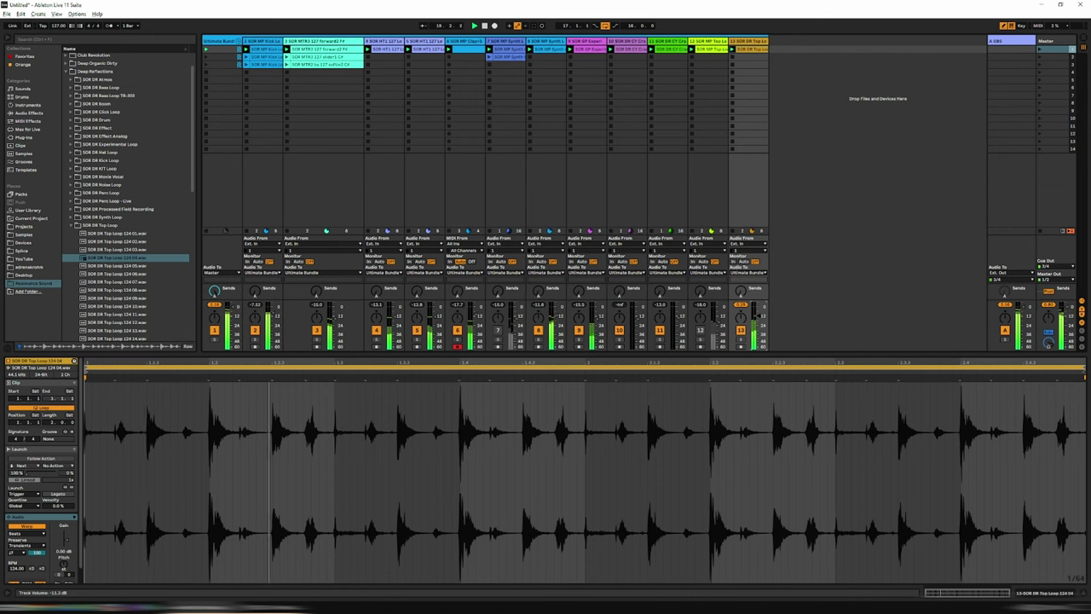
- Mute clap track 6 briefly and reactivate it, and mute synth track 8
{"action": "left_click", "coordinate": [460, 332]}
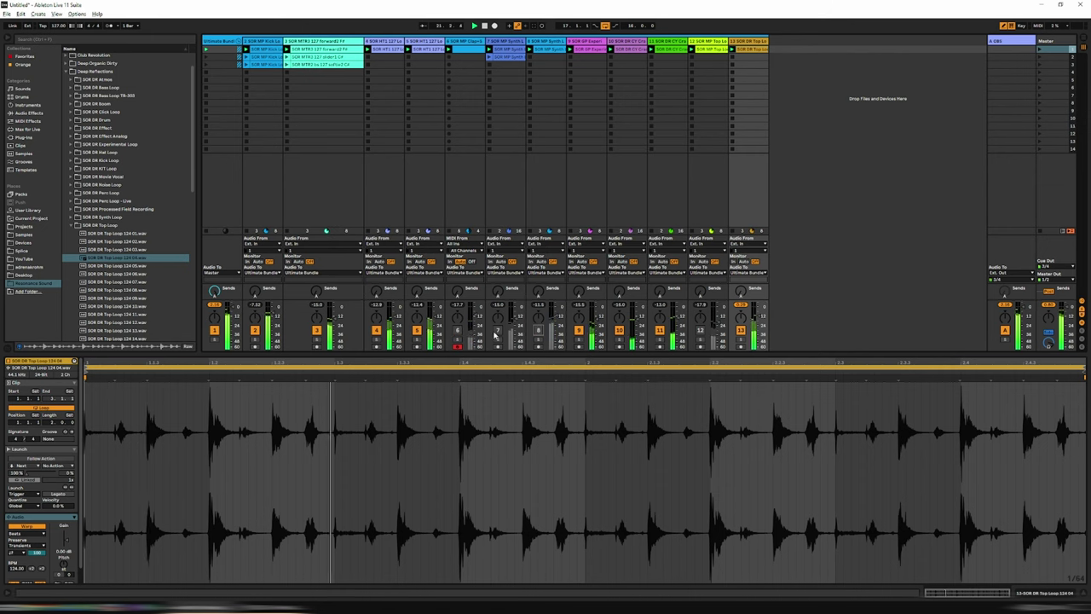
{"action": "left_click", "coordinate": [459, 332]}
{"action": "left_click", "coordinate": [537, 333]}
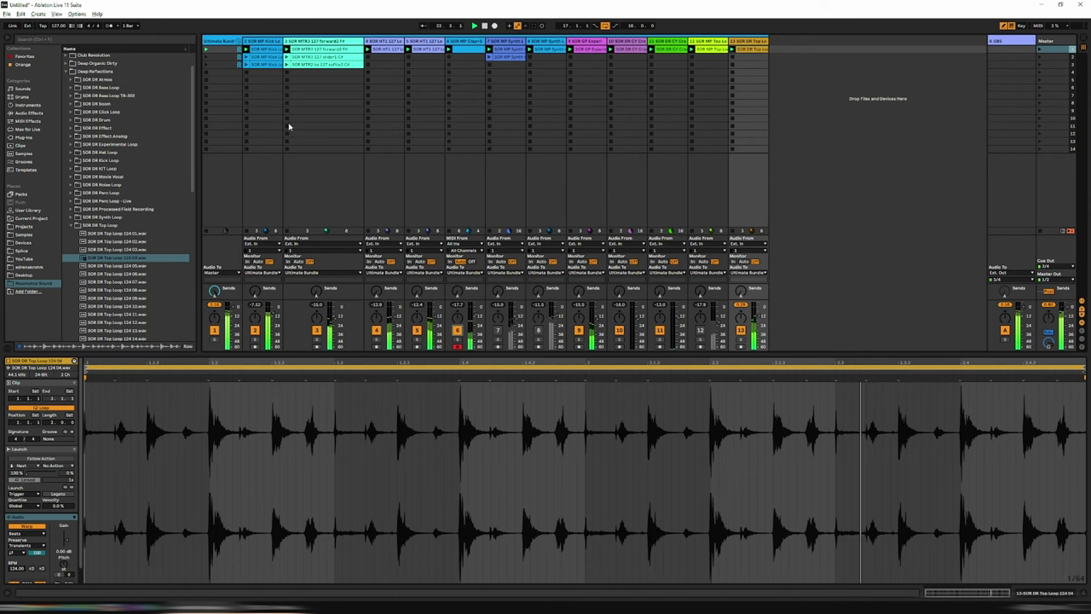
- Launch the SOR MTR3 127 slider1 C# clip on track 3
{"action": "left_click", "coordinate": [288, 56]}
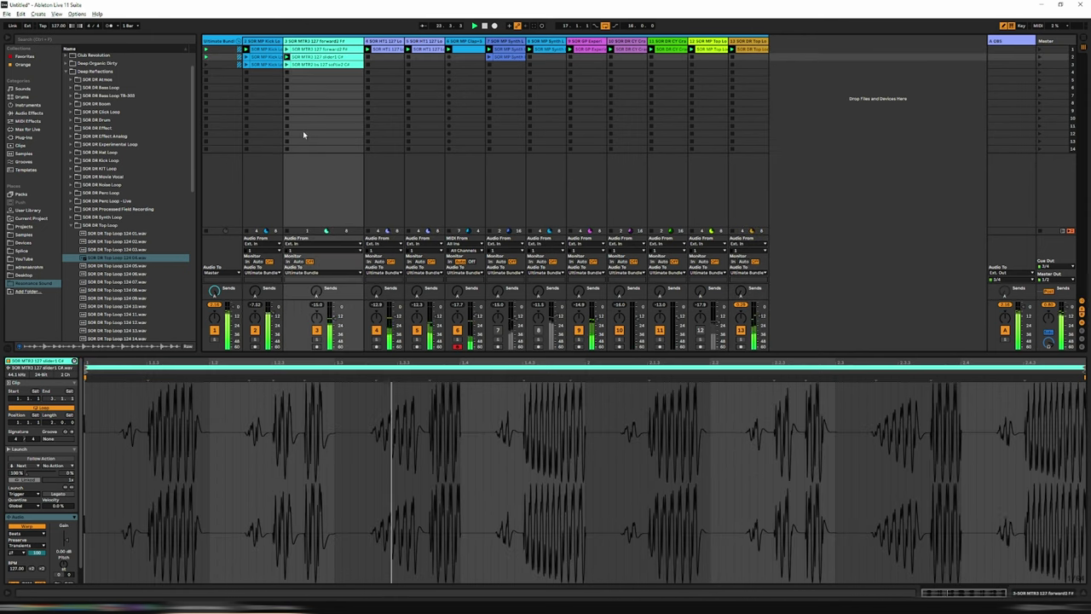
- Briefly reactivate and re-mute synth track 8, and do the same with synth track 7, over track 3's bass clip
{"action": "left_click", "coordinate": [287, 66]}
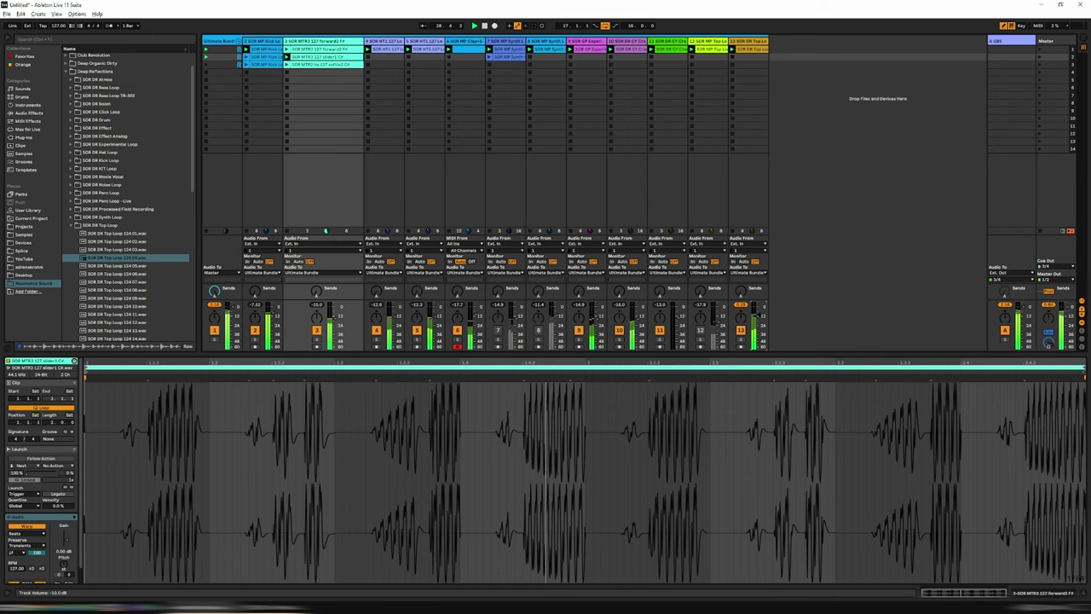
{"action": "left_click", "coordinate": [539, 330]}
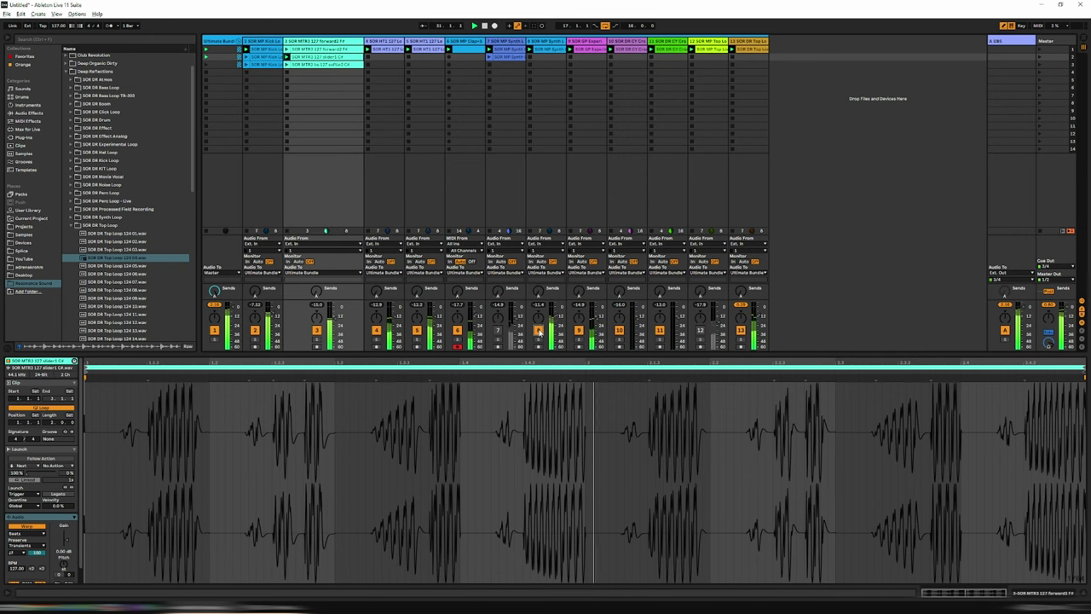
{"action": "left_click", "coordinate": [539, 331]}
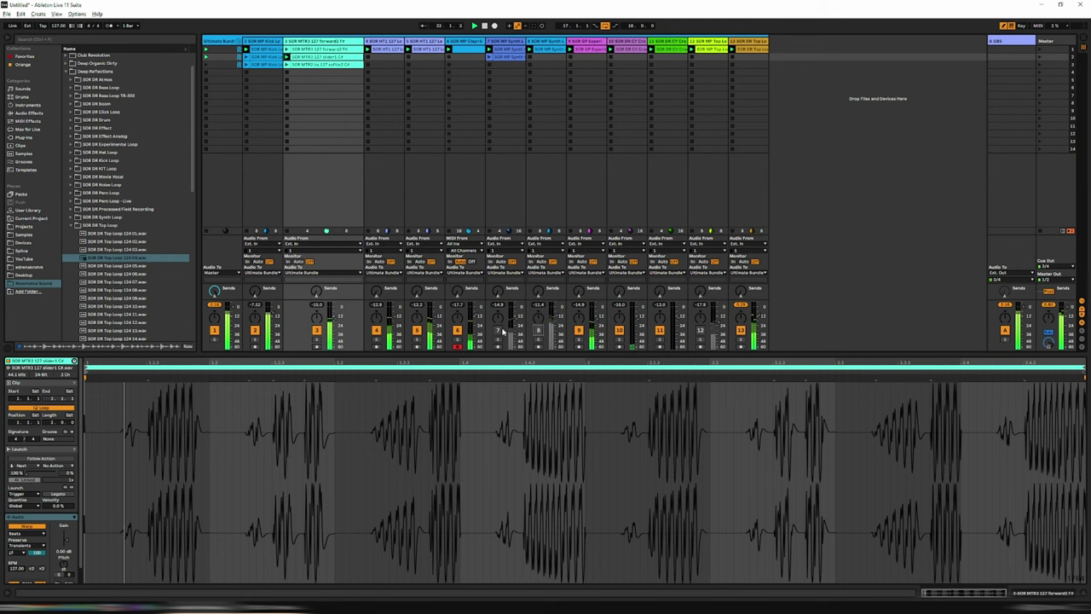
{"action": "left_click", "coordinate": [499, 331]}
{"action": "left_click", "coordinate": [499, 332]}
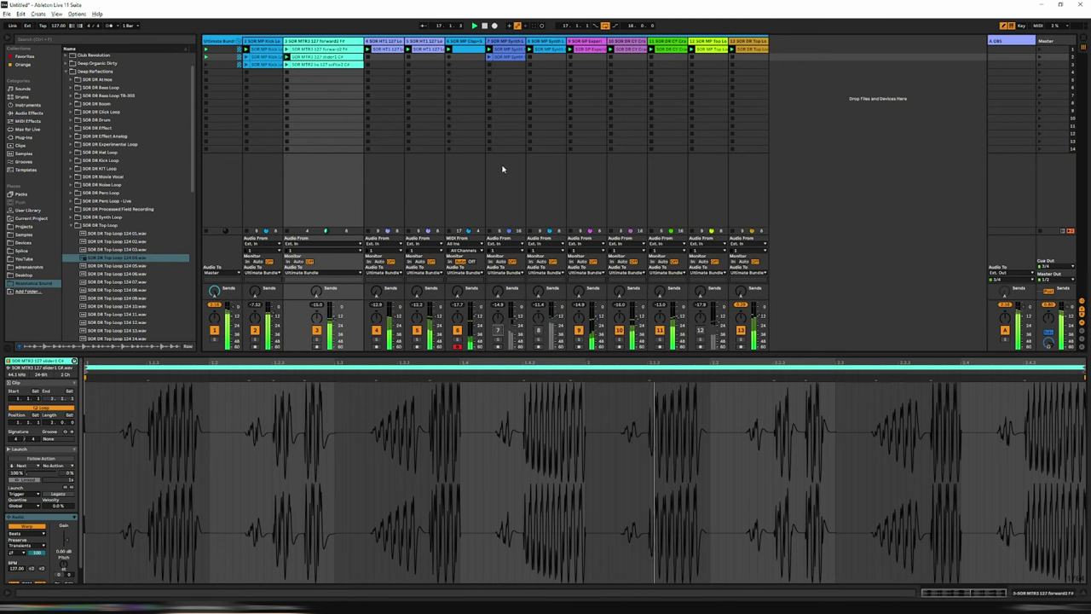
- Launch the second clip on synth track 7, audition it while raising the volume to about -12.4 dB, and mute the track again
{"action": "left_click", "coordinate": [490, 57]}
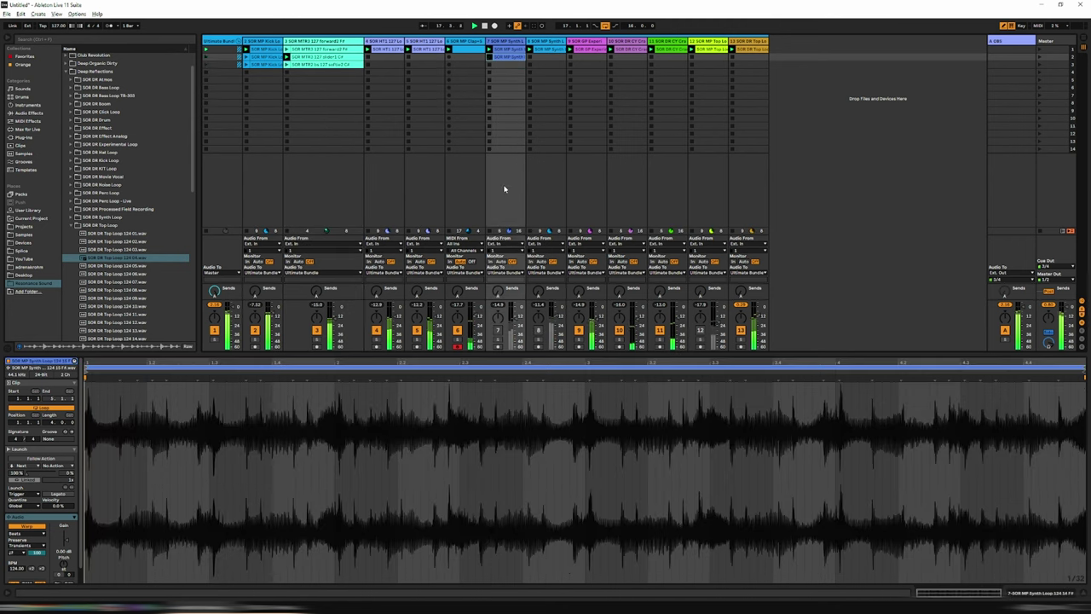
{"action": "left_click", "coordinate": [497, 329]}
{"action": "left_click", "coordinate": [498, 332]}
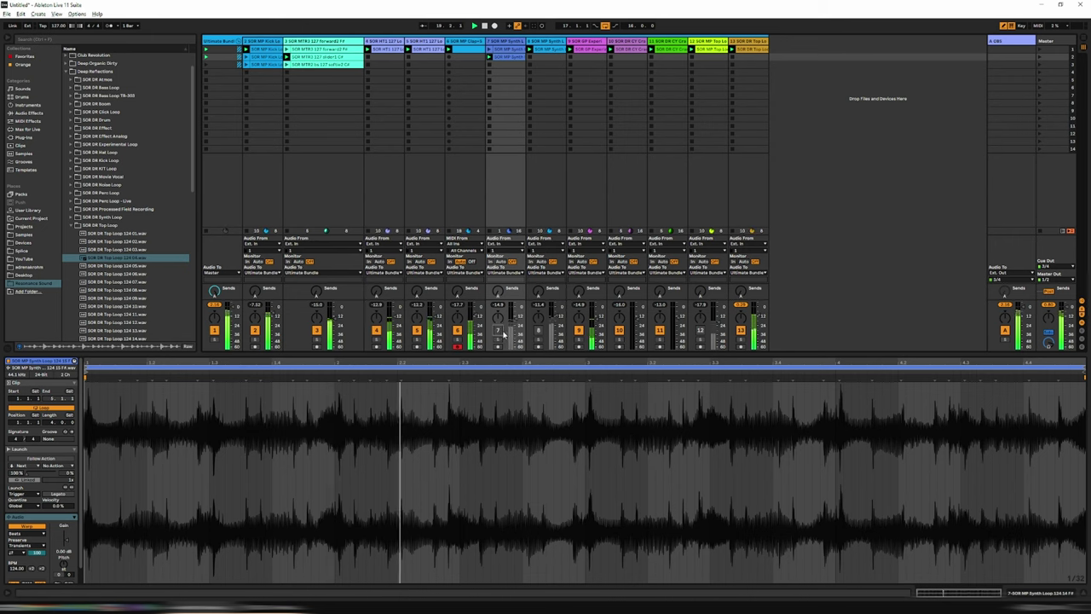
{"action": "left_click", "coordinate": [499, 331]}
{"action": "left_click_drag", "start_coordinate": [513, 320], "coordinate": [513, 315]}
{"action": "left_click", "coordinate": [499, 331]}
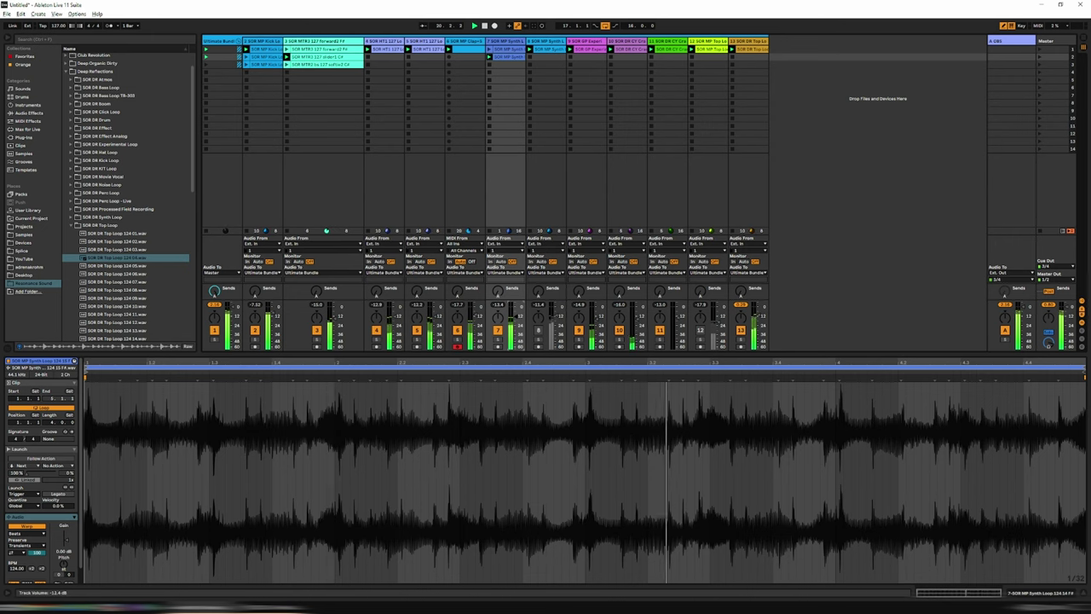
{"action": "left_click", "coordinate": [499, 331]}
{"action": "left_click", "coordinate": [499, 331]}
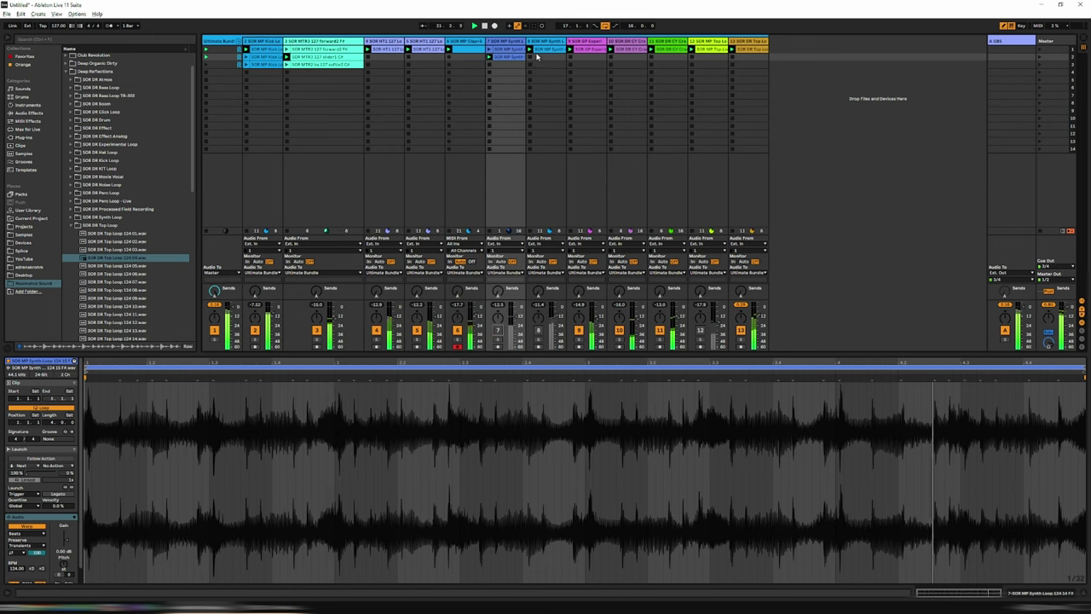
- Audition synth track 8 briefly, and mute tracks 9, 10 and 11
{"action": "left_click", "coordinate": [538, 330]}
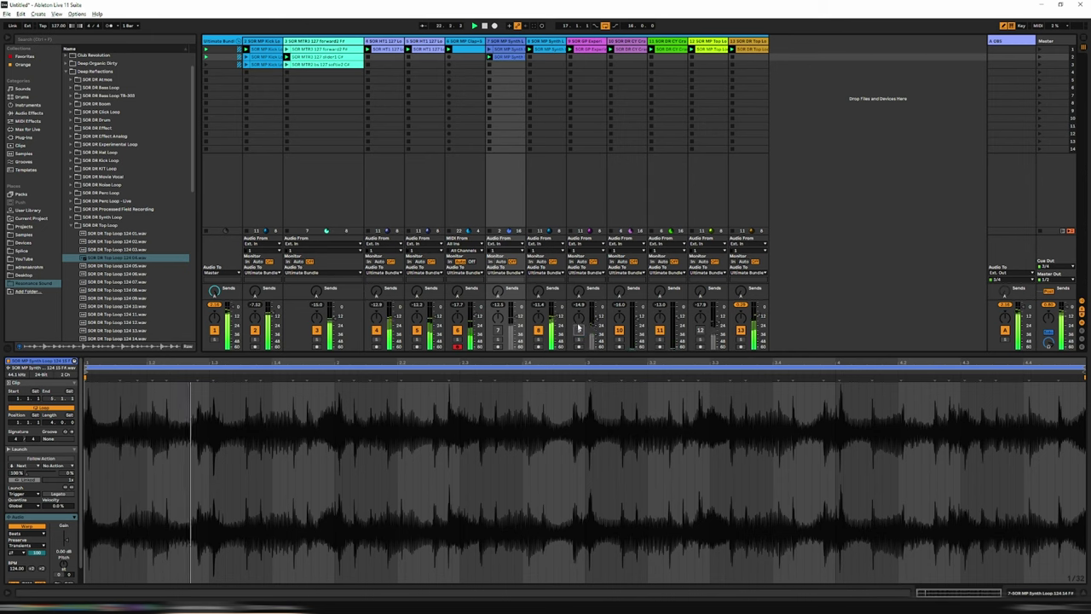
{"action": "left_click", "coordinate": [578, 330]}
{"action": "left_click", "coordinate": [538, 330]}
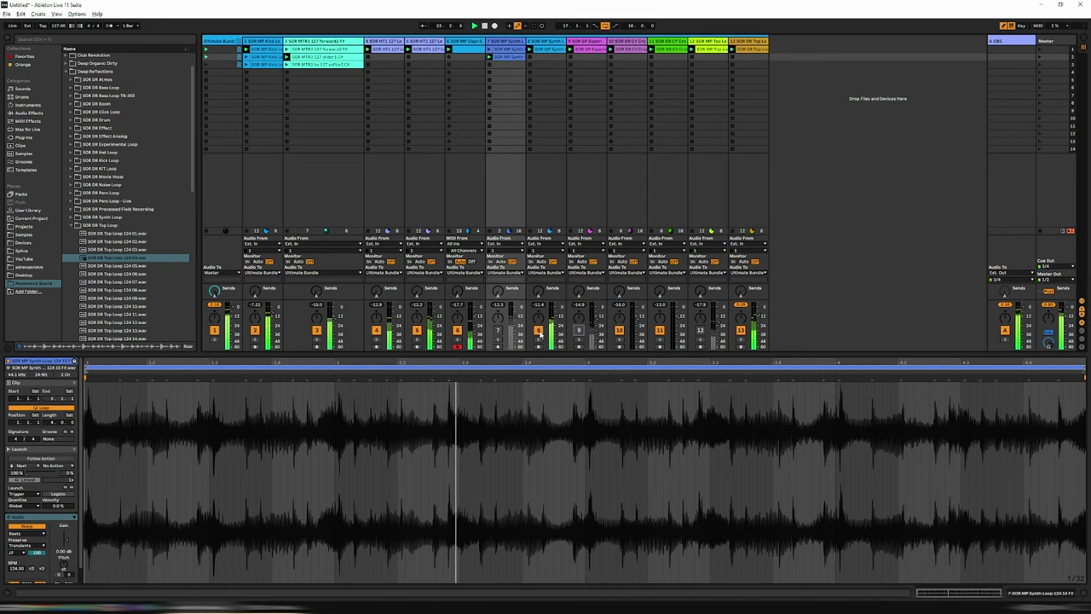
{"action": "left_click", "coordinate": [619, 330]}
{"action": "left_click", "coordinate": [659, 330]}
- Reactivate synth track 7 with its first clip launched, and reactivate tracks 8, 9, 10 and 11
{"action": "left_click", "coordinate": [498, 330]}
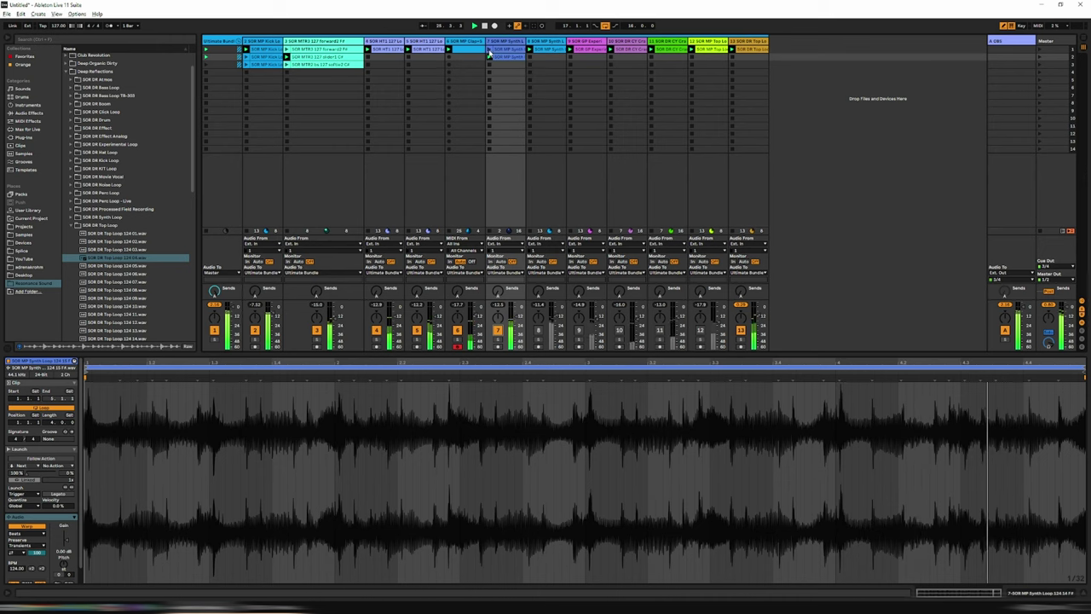
{"action": "left_click", "coordinate": [489, 49]}
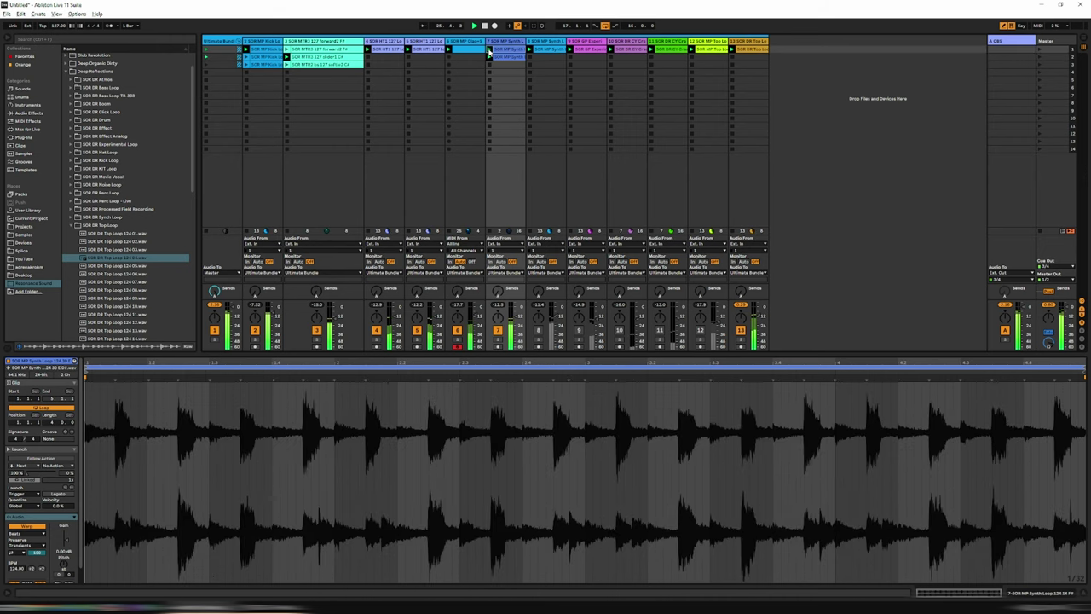
{"action": "left_click", "coordinate": [538, 330]}
{"action": "left_click", "coordinate": [579, 330]}
{"action": "left_click", "coordinate": [619, 330]}
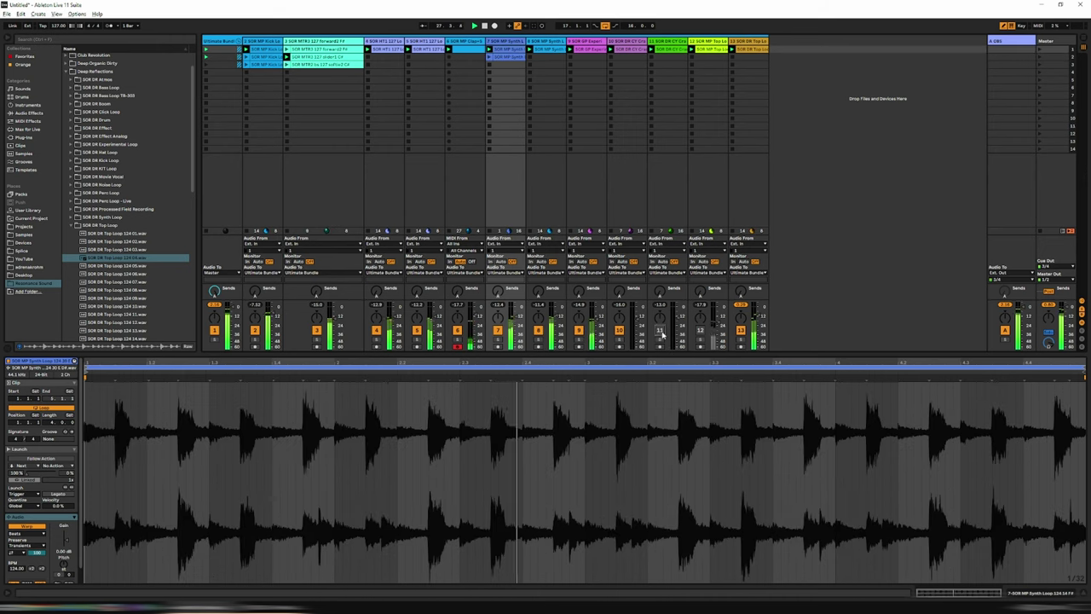
{"action": "left_click", "coordinate": [659, 329]}
- Mute synth tracks 8 and 7, and briefly mute and reactivate kick track 2
{"action": "left_click", "coordinate": [538, 330]}
{"action": "left_click", "coordinate": [497, 329]}
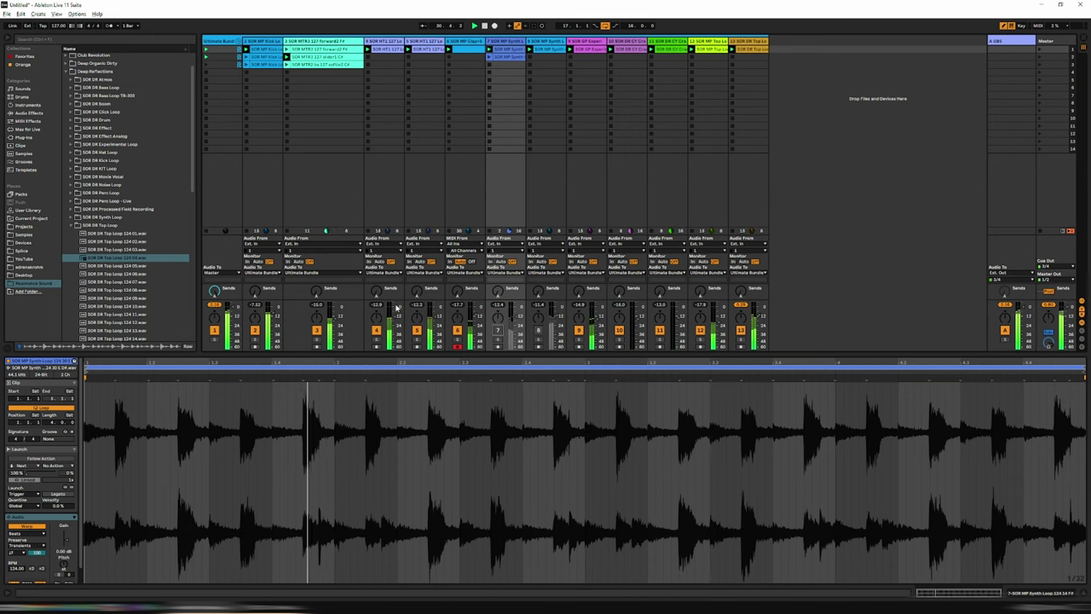
{"action": "left_click", "coordinate": [255, 330]}
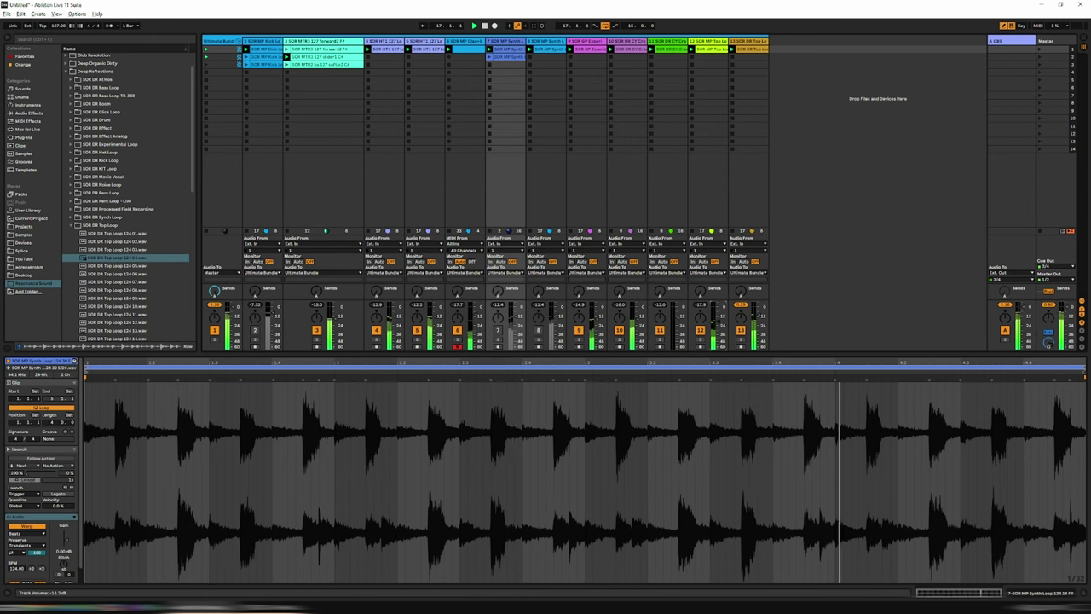
{"action": "left_click", "coordinate": [255, 330]}
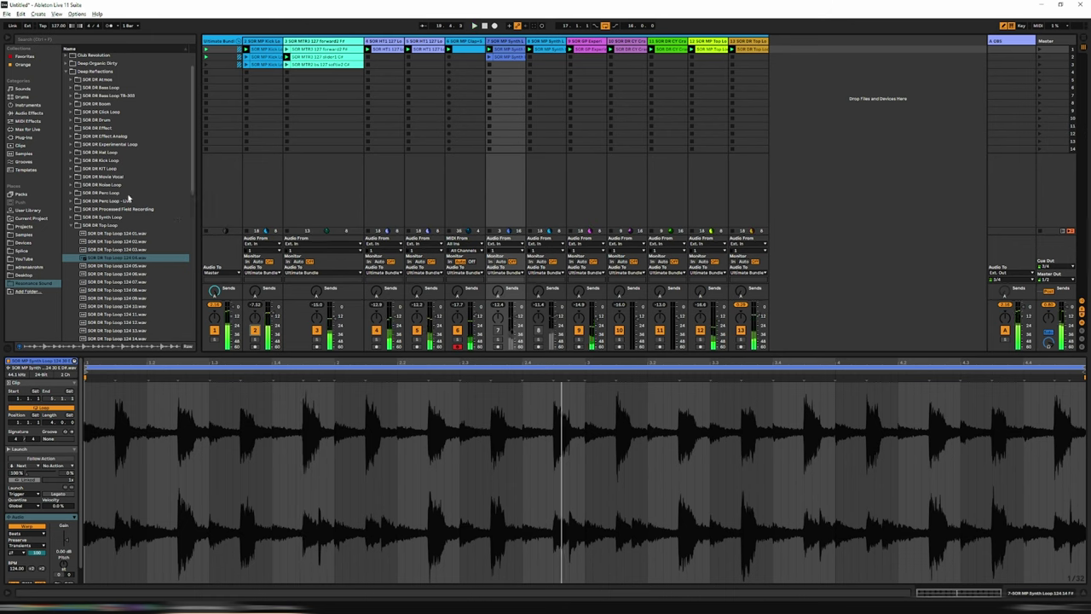
- Open the SOR DR Bass Loop TB-303 folder and preview the F# 24, G 28 and G 27 loops
{"action": "left_click", "coordinate": [71, 98]}
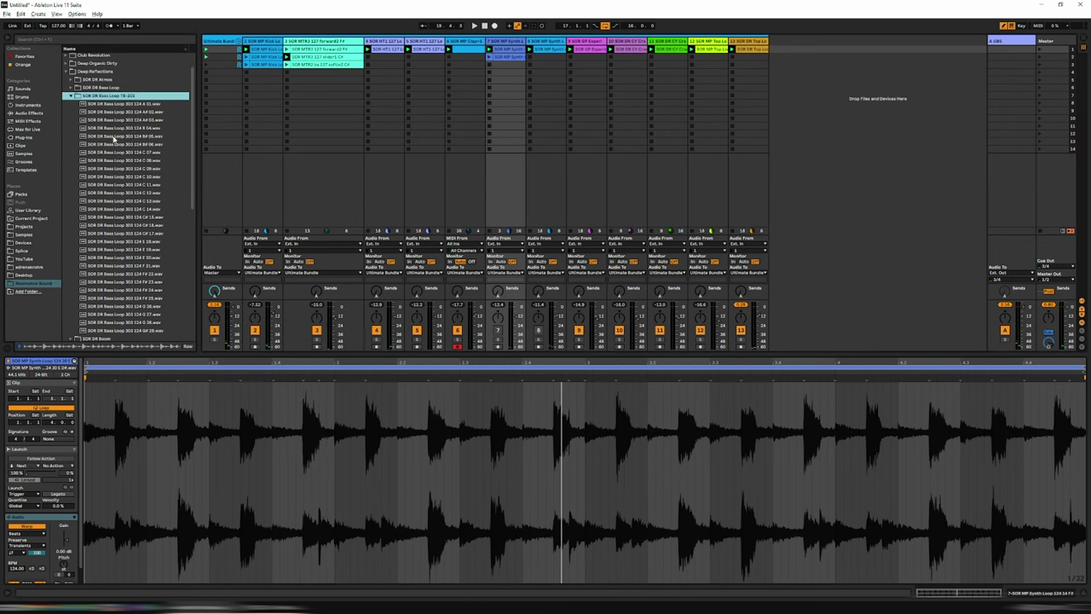
{"action": "scroll", "coordinate": [134, 219], "scroll_direction": "down", "scroll_amount": 3}
{"action": "left_click", "coordinate": [135, 221]}
{"action": "left_click", "coordinate": [132, 255]}
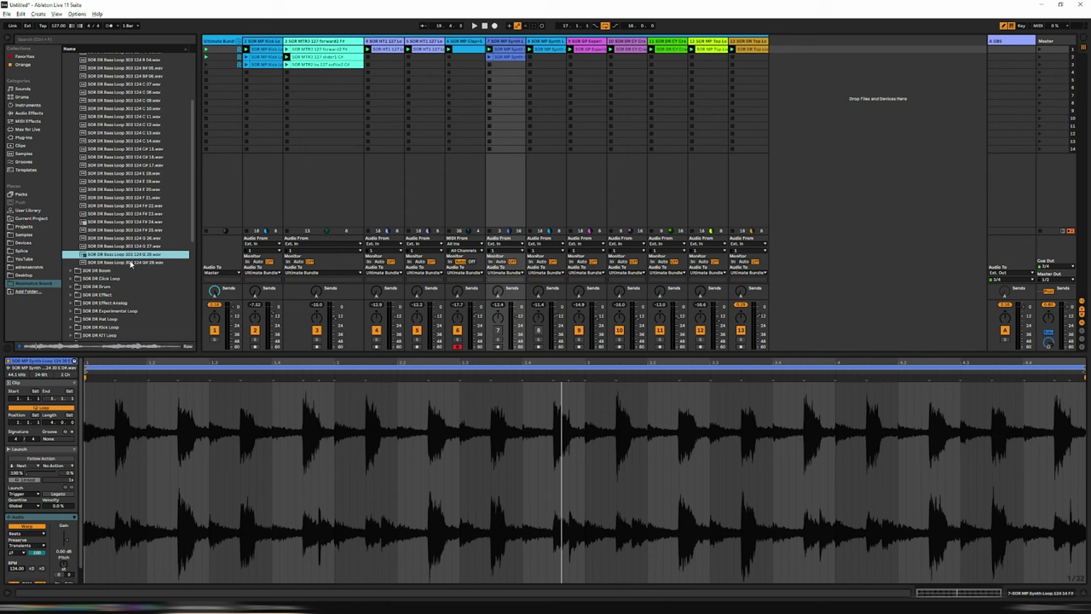
{"action": "left_click", "coordinate": [127, 222]}
{"action": "left_click", "coordinate": [117, 255]}
{"action": "left_click", "coordinate": [116, 246]}
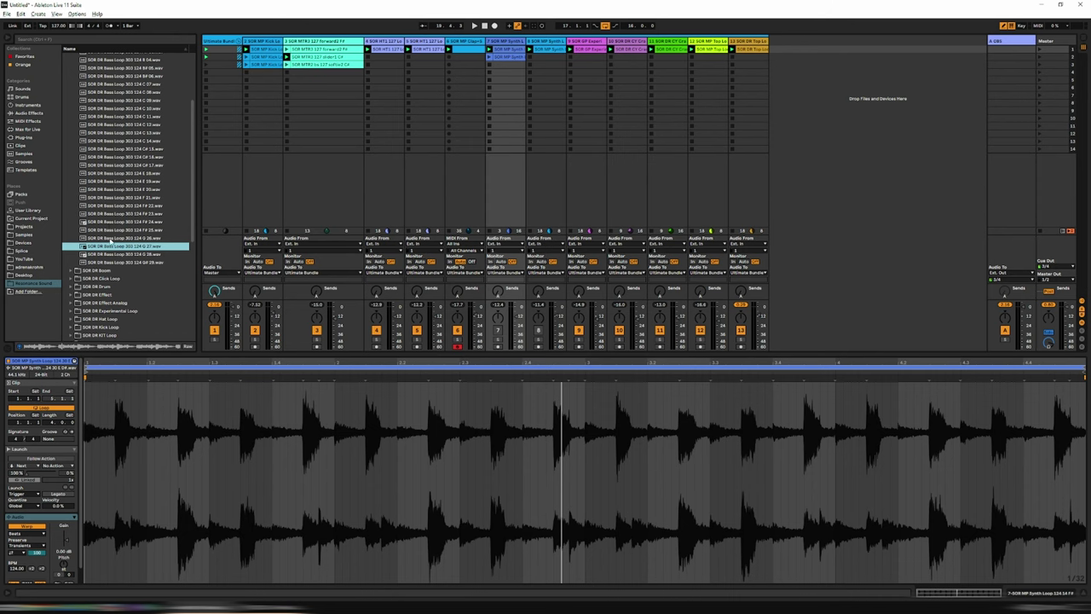
- Add SOR DR Bass Loop 303 124 G 27 to a new track, launch it with the other loops, and lower its volume
{"action": "left_click", "coordinate": [768, 40]}
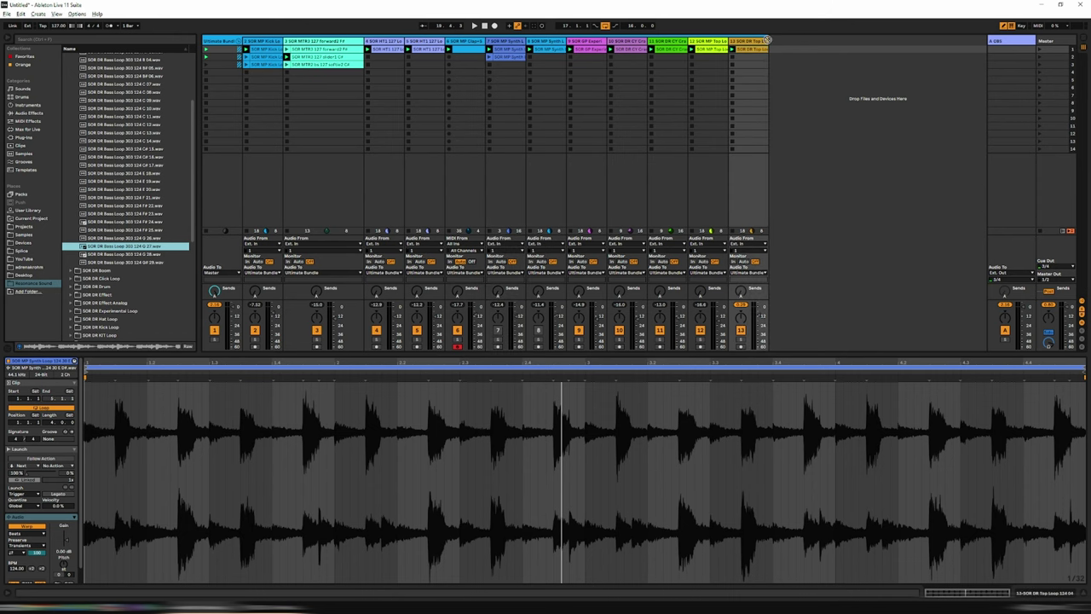
{"action": "left_click_drag", "start_coordinate": [777, 39], "coordinate": [784, 43]}
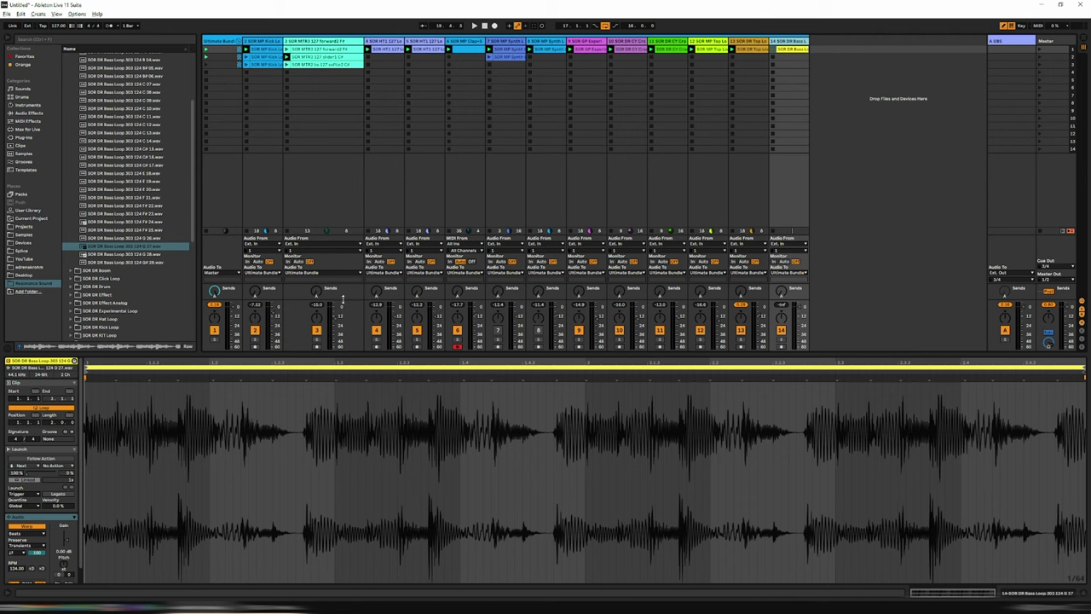
{"action": "key", "text": "space"}
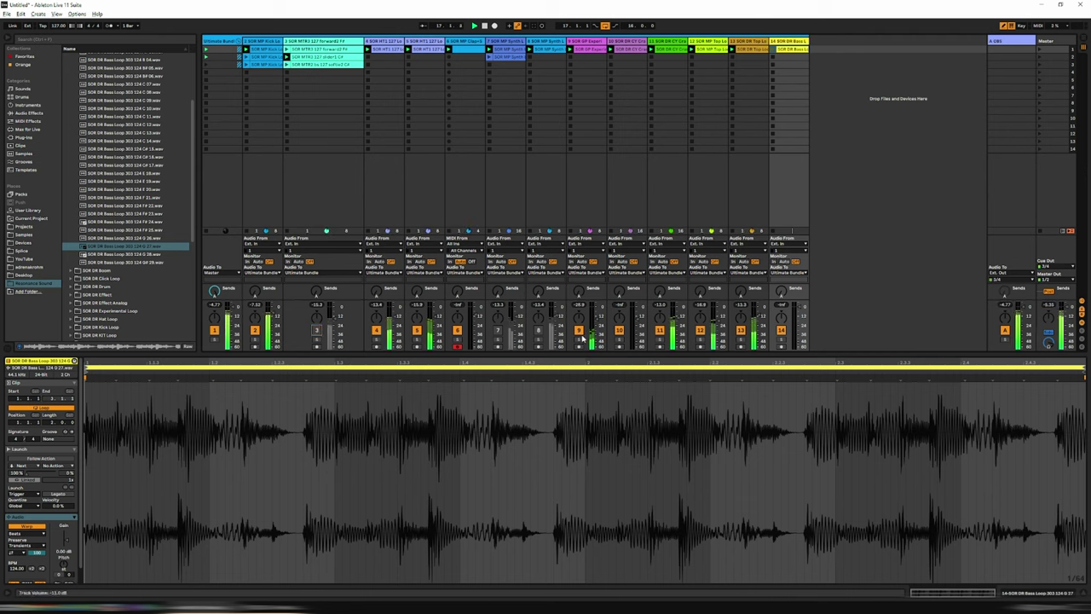
{"action": "left_click", "coordinate": [773, 49]}
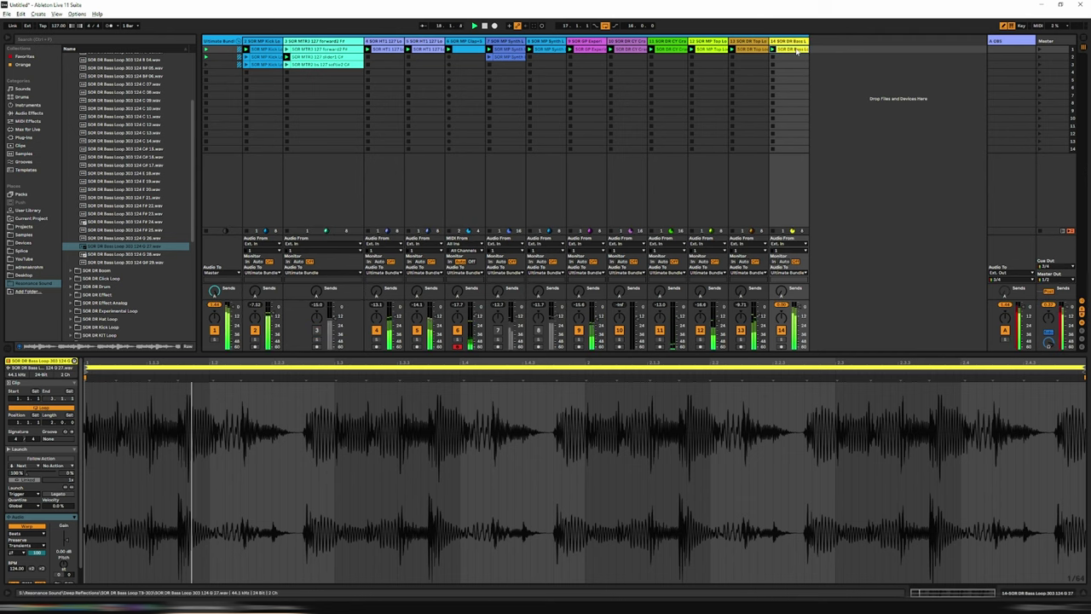
{"action": "left_click_drag", "start_coordinate": [799, 307], "coordinate": [800, 320]}
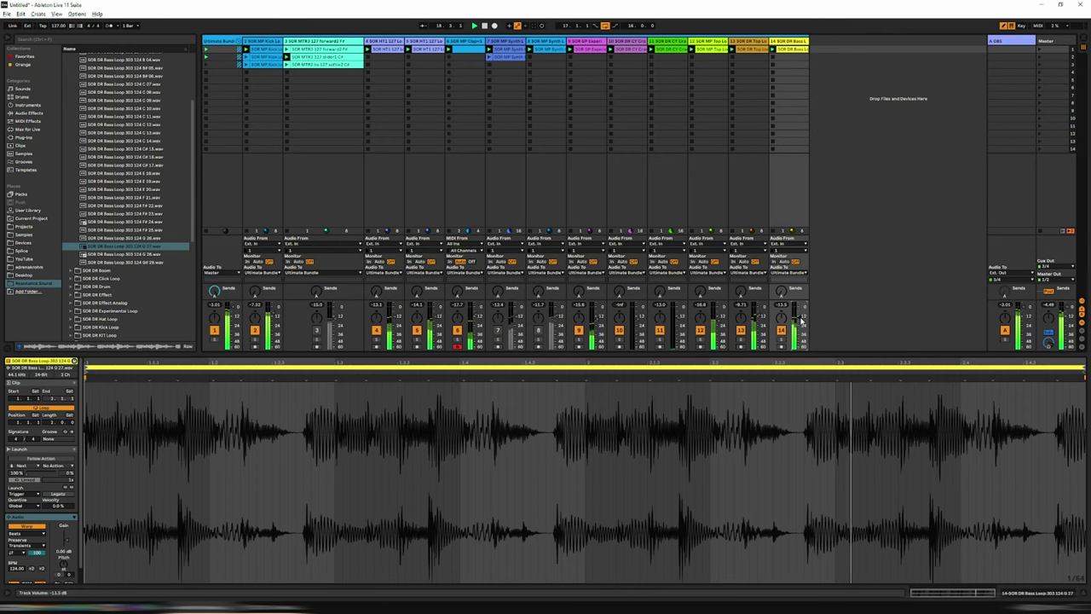
- Stop playback, preview the F# 22 and E 19 bass loops, and replace track 14's clip with SOR DR Bass Loop 303 124 E 19
{"action": "key", "text": "space"}
{"action": "left_click", "coordinate": [122, 206]}
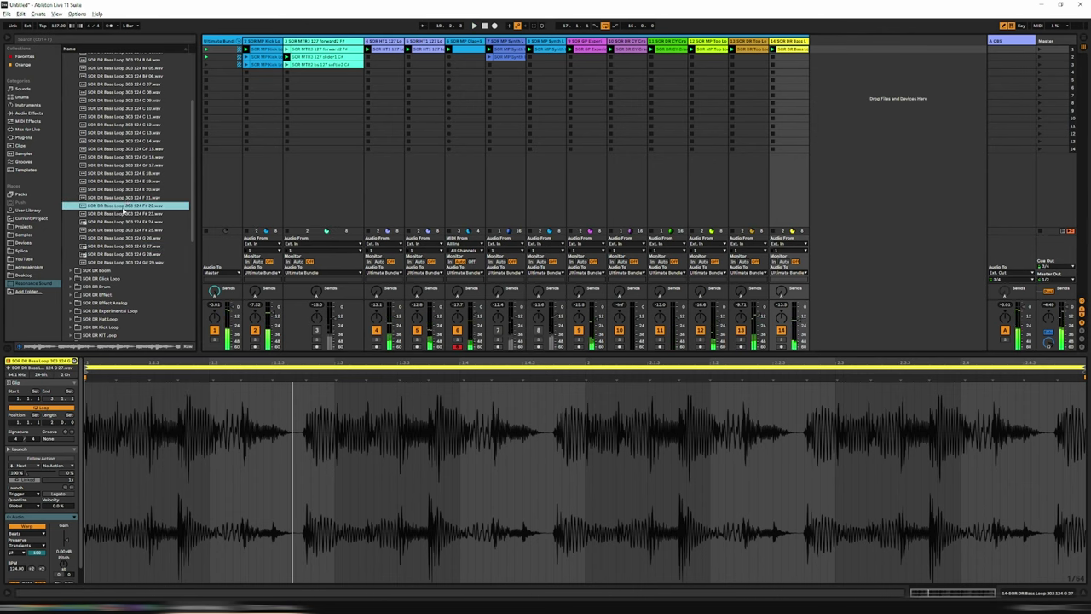
{"action": "left_click", "coordinate": [122, 183]}
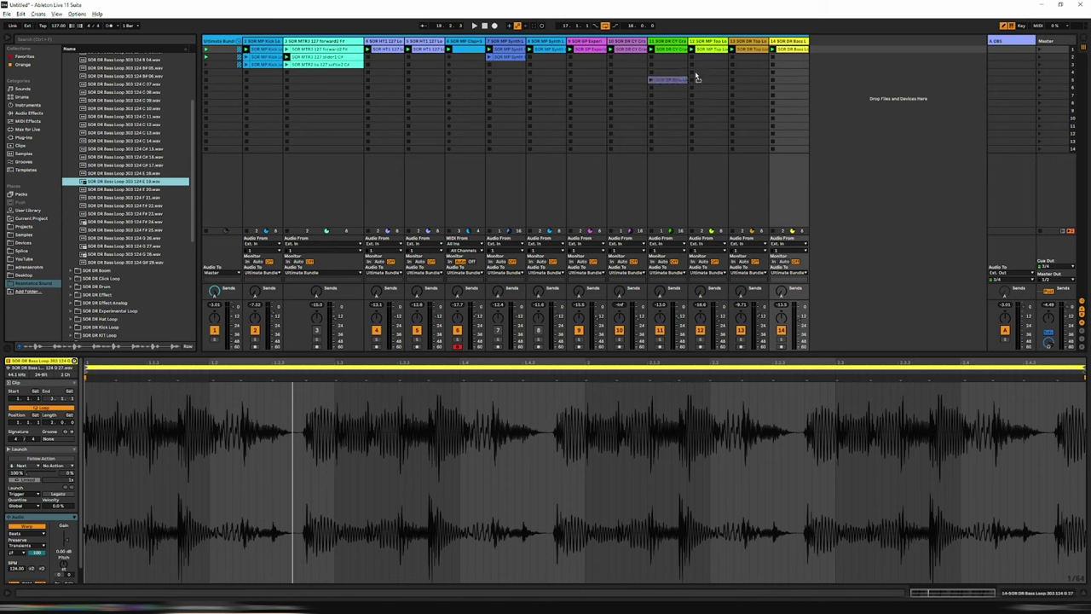
{"action": "left_click_drag", "start_coordinate": [695, 77], "coordinate": [788, 49]}
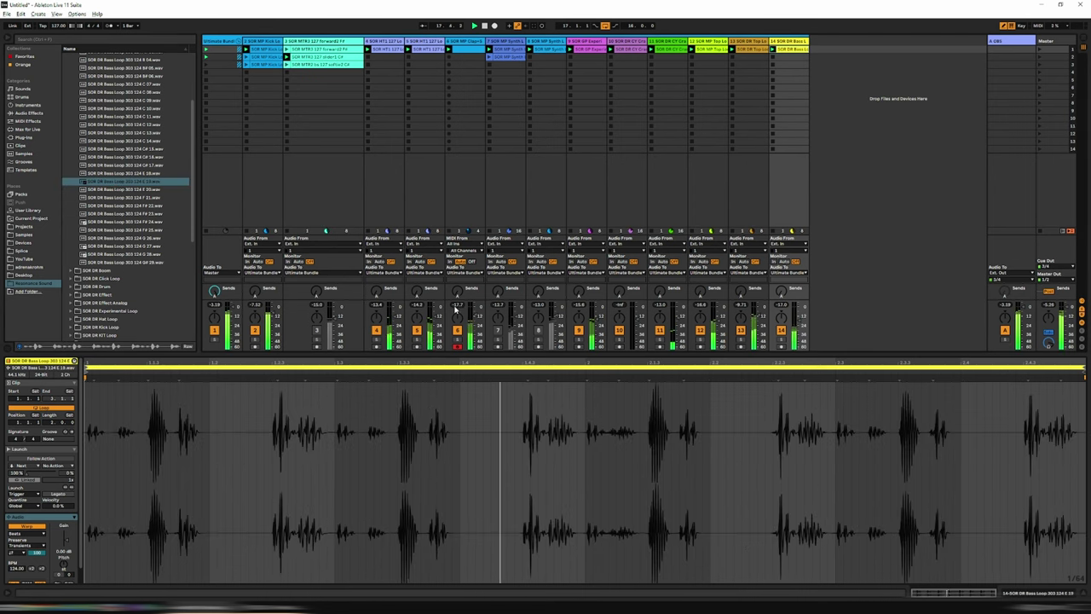
- Mute tracks 9, 10 and 11 during playback, and reactivate top loop track 13
{"action": "left_click", "coordinate": [498, 329]}
{"action": "left_click", "coordinate": [579, 329]}
{"action": "left_click", "coordinate": [619, 330]}
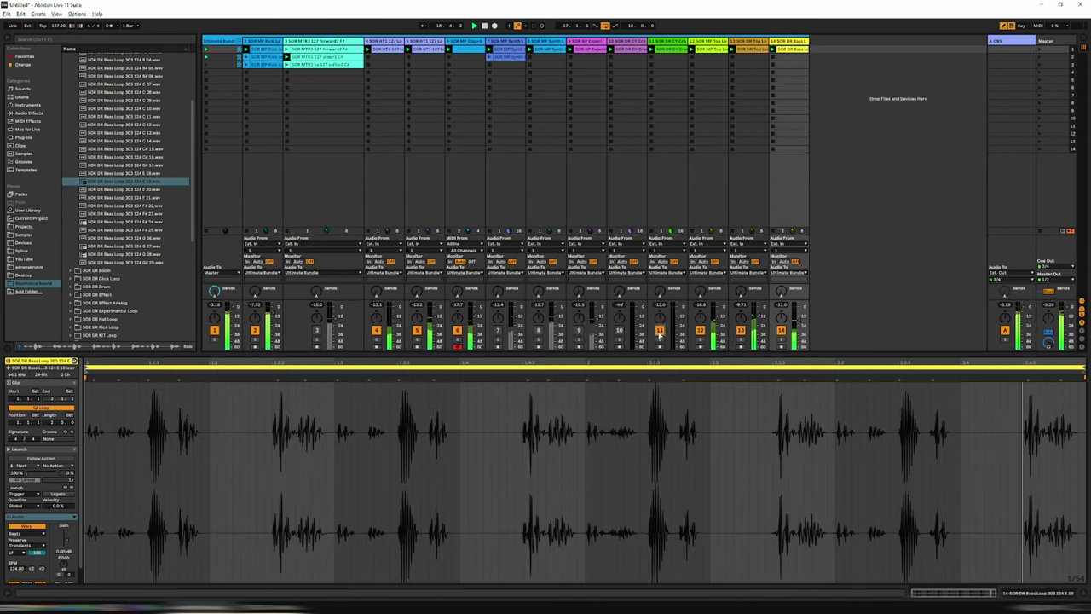
{"action": "left_click", "coordinate": [658, 330]}
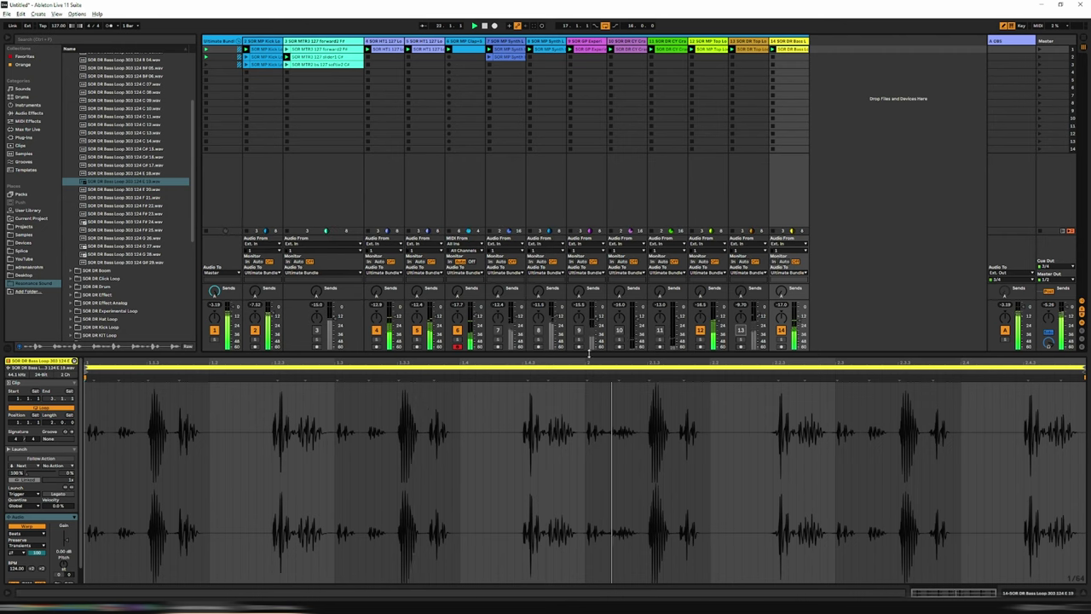
{"action": "left_click", "coordinate": [741, 330]}
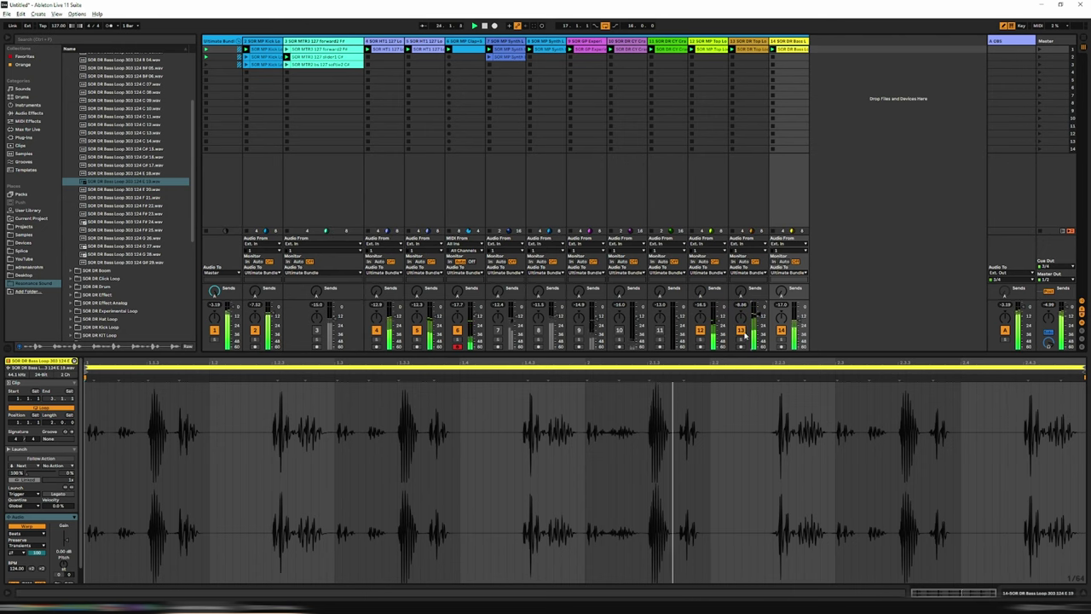
- Collapse the Deep Reflections folder in the sample library
{"action": "scroll", "coordinate": [83, 130], "scroll_direction": "up", "scroll_amount": 4}
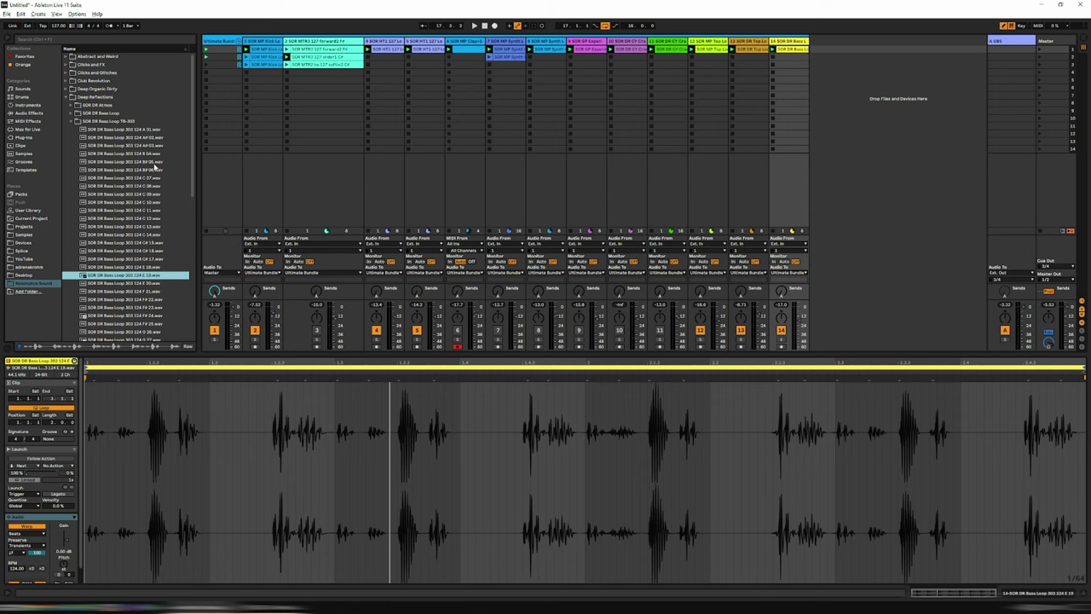
{"action": "left_click", "coordinate": [67, 96]}
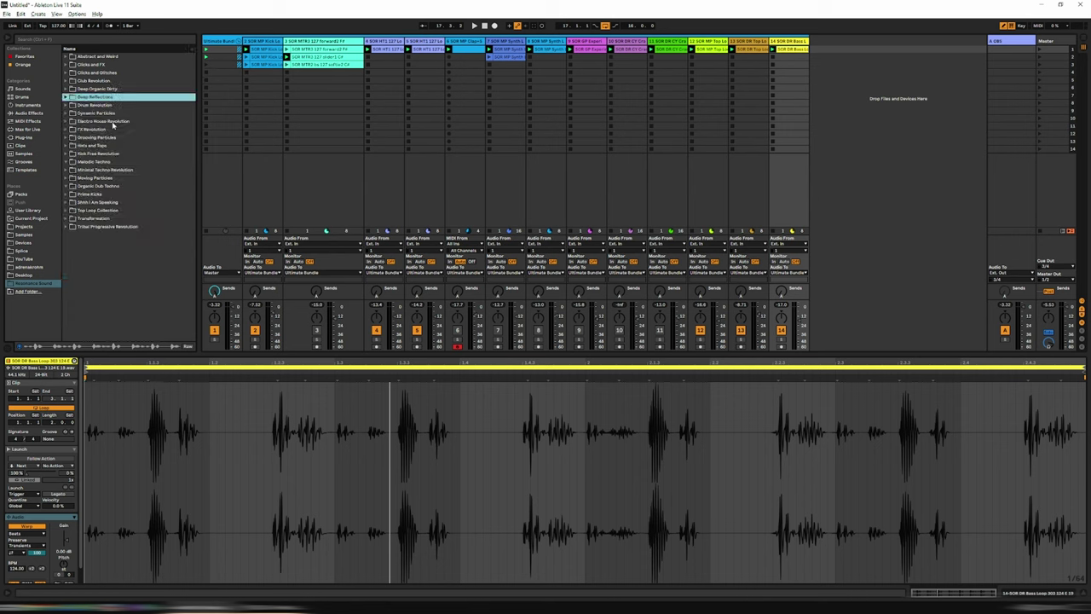